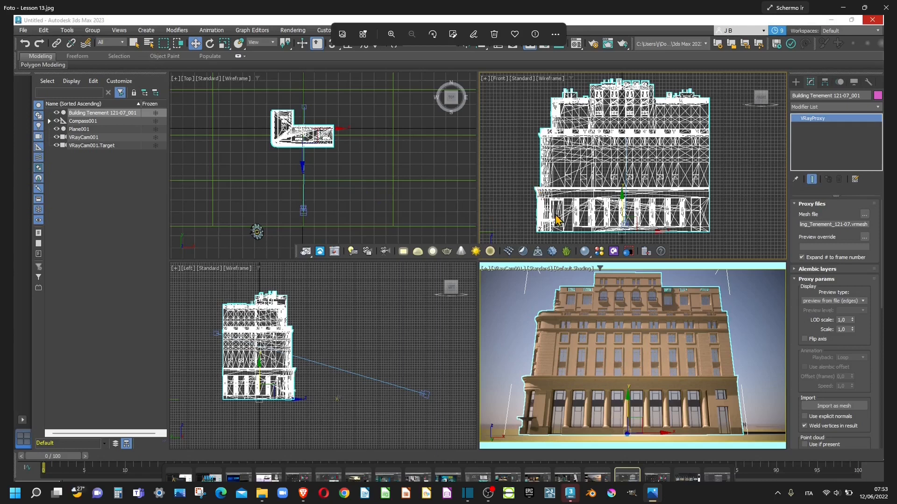
Show the sunset yacht render screenshot alongside the building scene screenshot in the photo viewer for comparison.
click(603, 474)
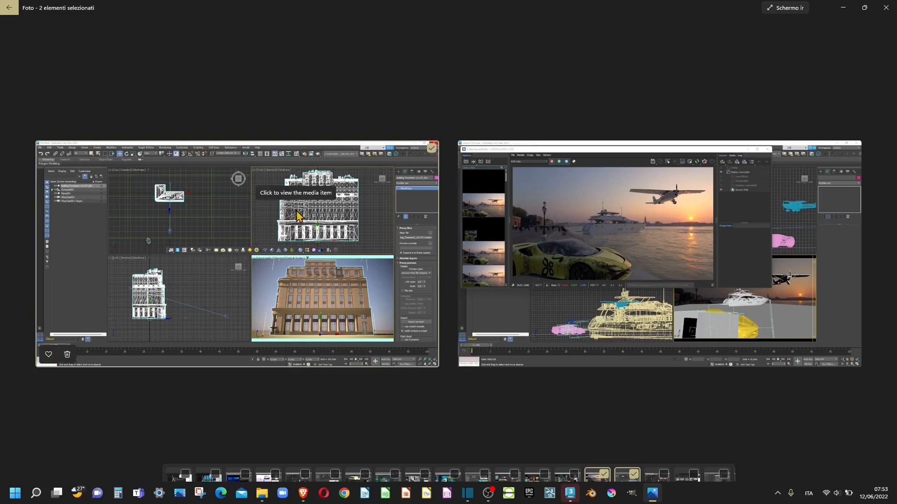
mouse_move(520, 237)
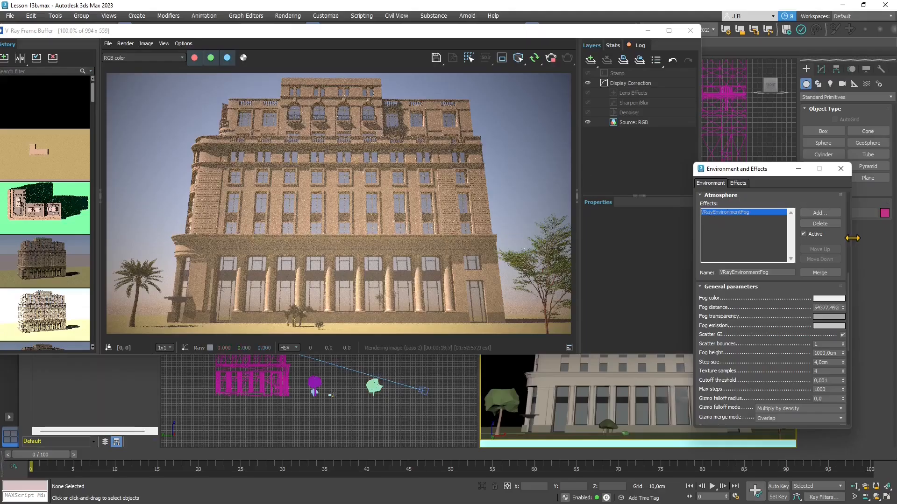
Review the environment settings and lower the VRayEnvironmentFog fog distance in stages to about 678.6 cm.
scroll(848, 238, up, 10)
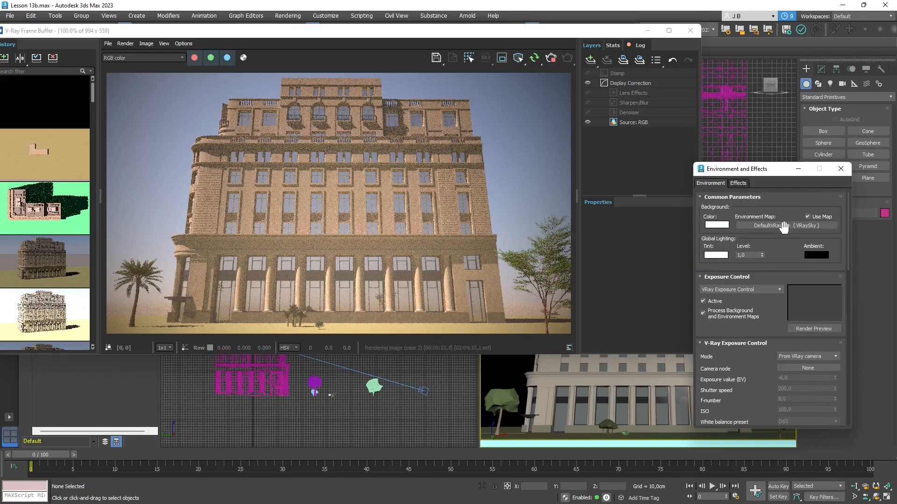
mouse_move(729, 172)
mouse_down()
mouse_move(726, 151)
mouse_move(723, 173)
mouse_up()
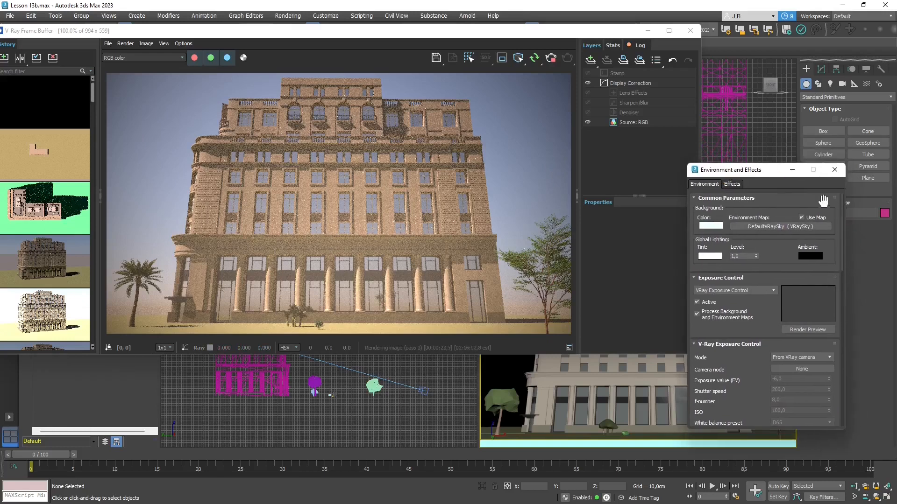
drag(843, 217, 860, 393)
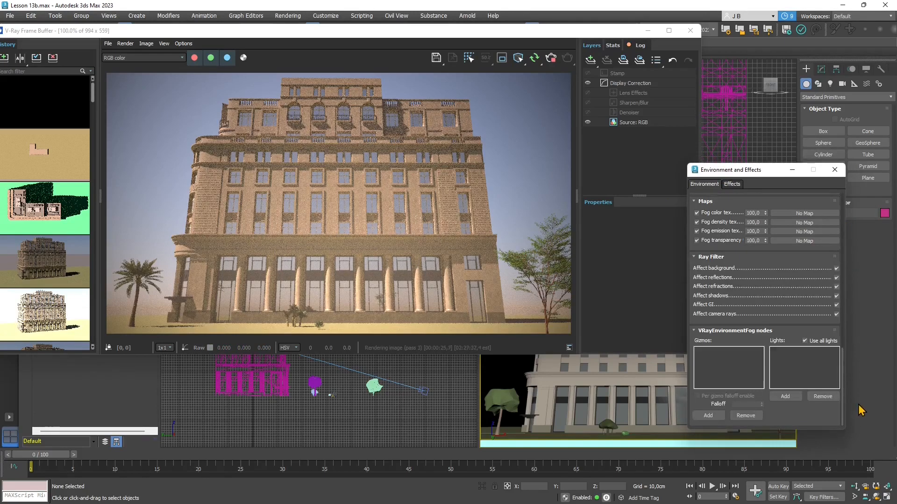
scroll(841, 297, up, 5)
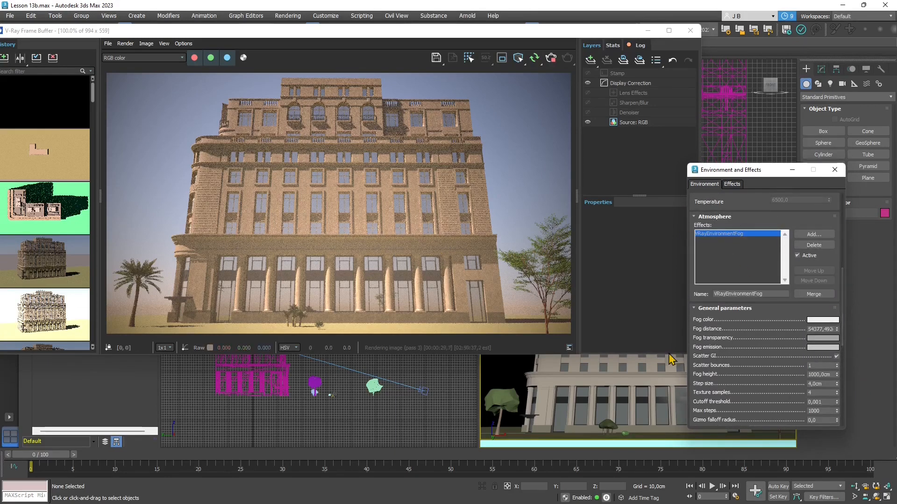
drag(836, 329, 746, 369)
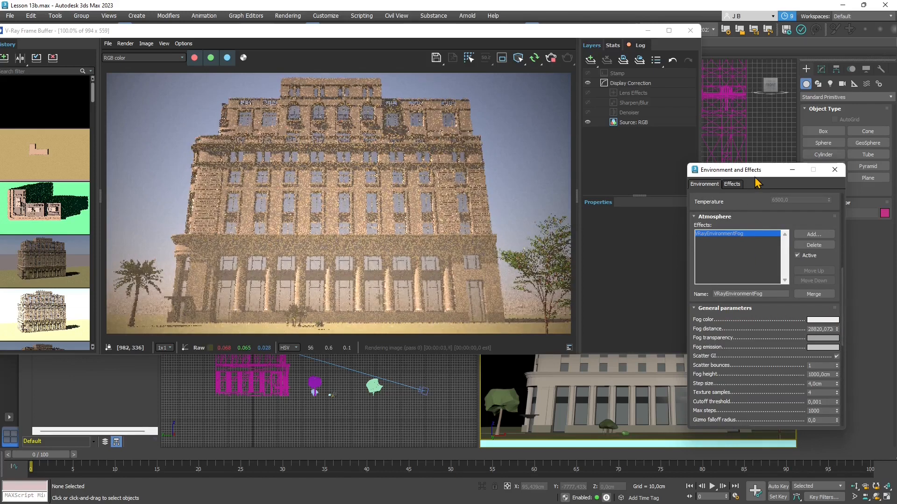
drag(752, 172, 742, 122)
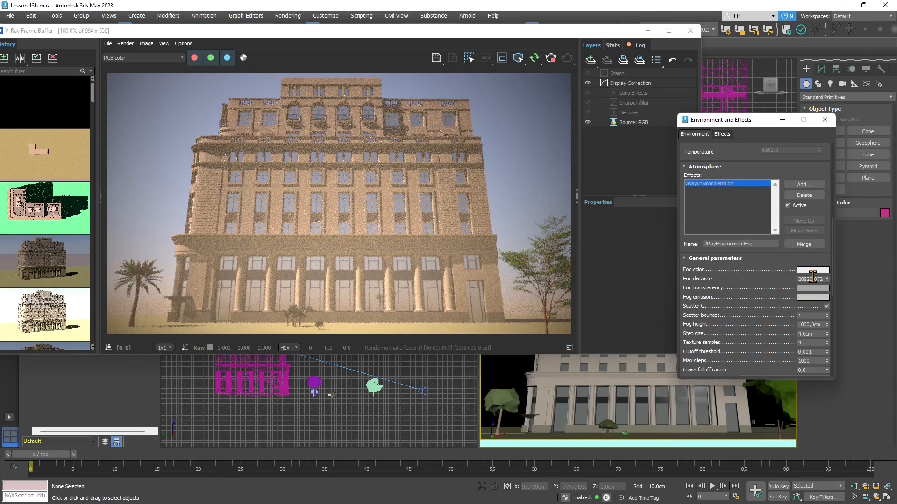
drag(827, 279, 834, 318)
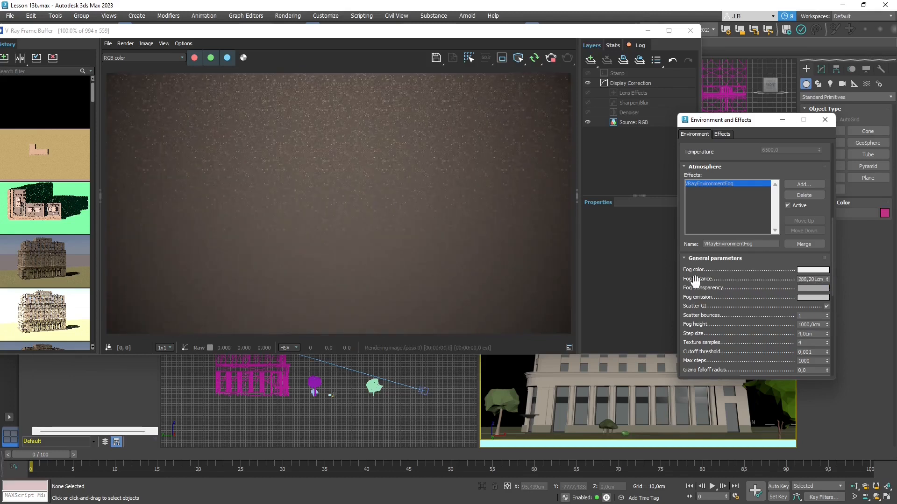
drag(828, 270, 828, 253)
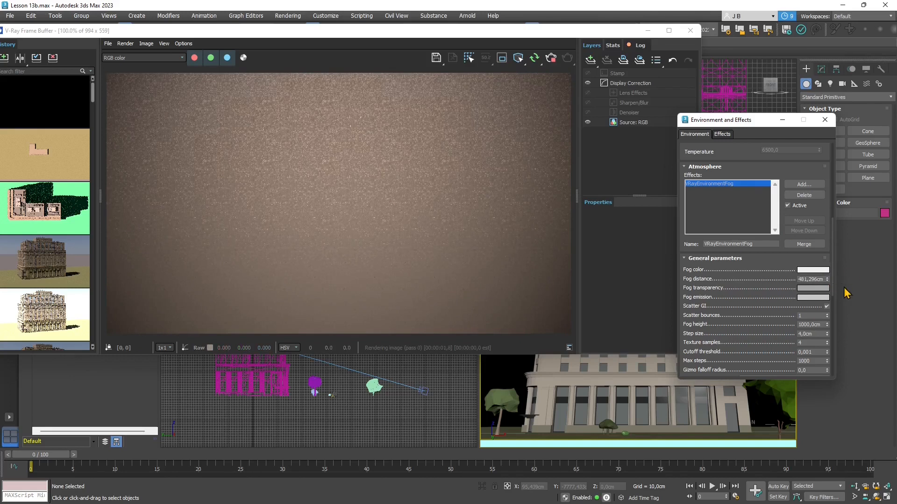
drag(828, 280, 827, 267)
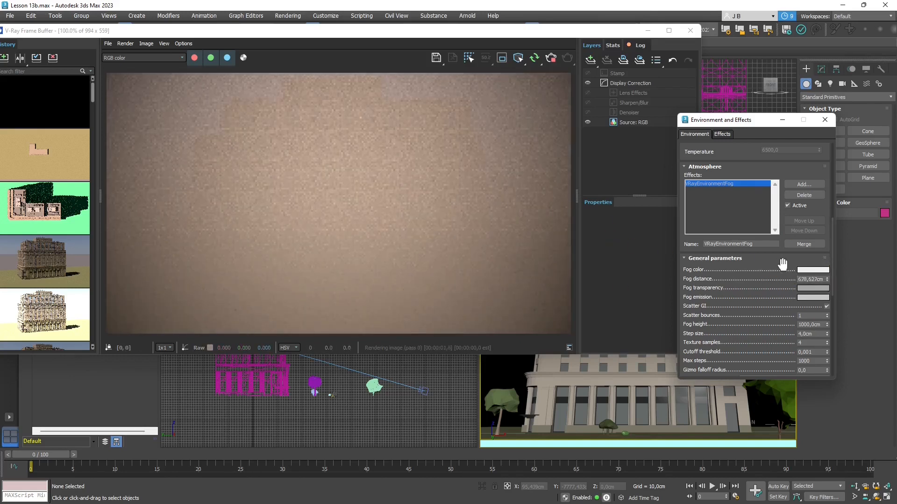
Set the fog color to a greyish teal of RGB 102, 122, 122 and raise the fog distance to about 1309.8 cm.
click(807, 270)
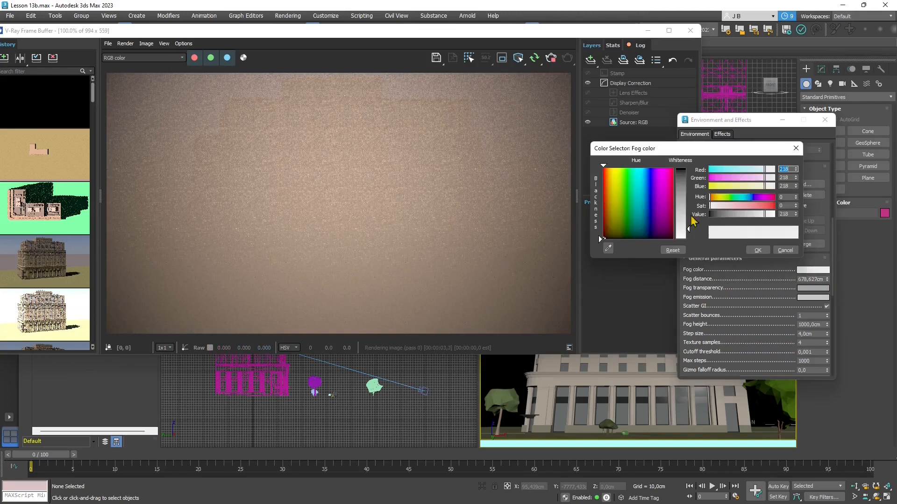
click(683, 192)
click(685, 183)
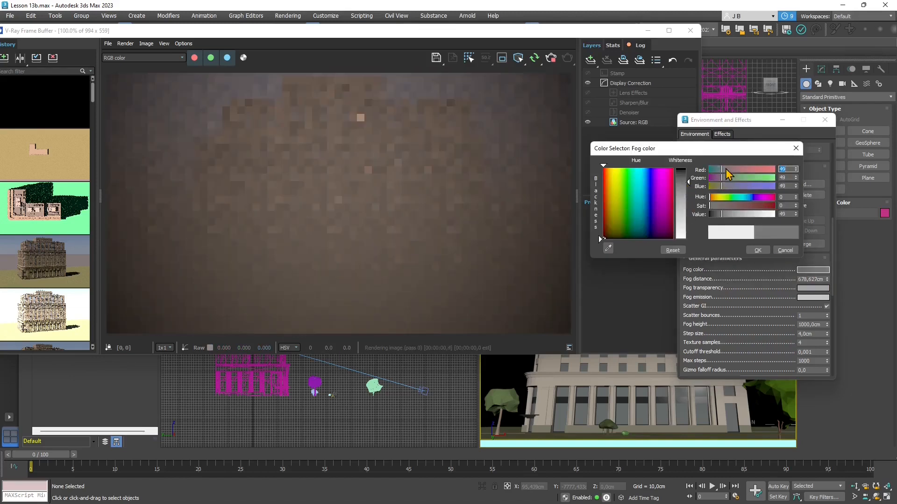
click(684, 173)
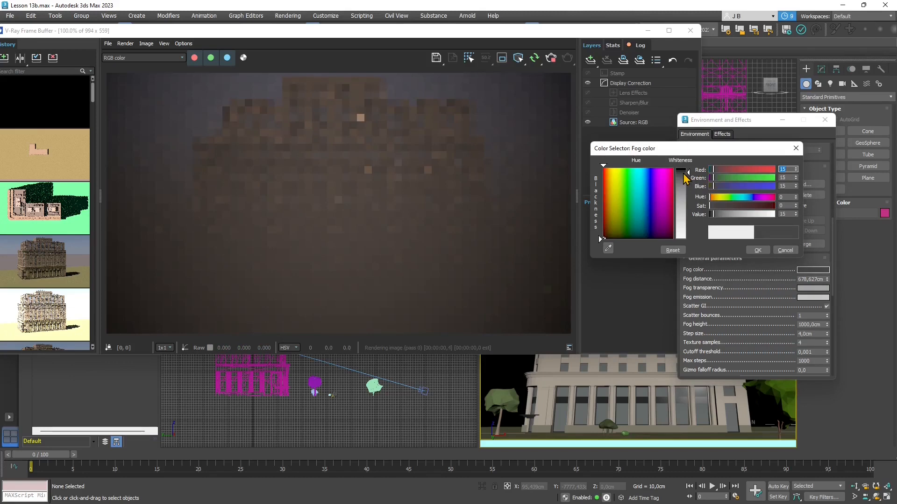
click(687, 202)
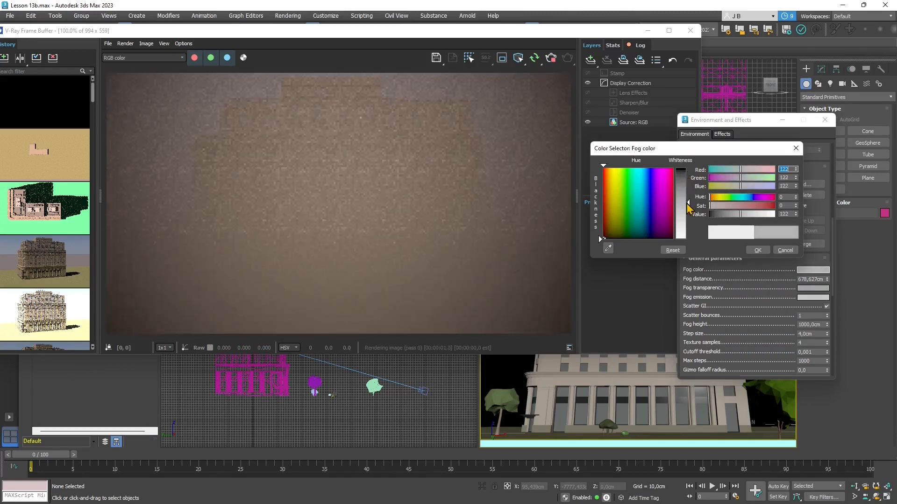
click(735, 169)
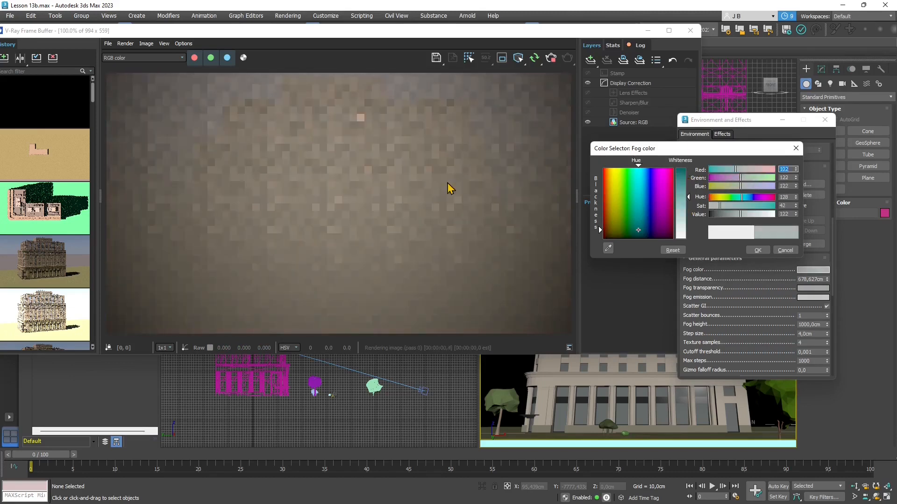
click(758, 251)
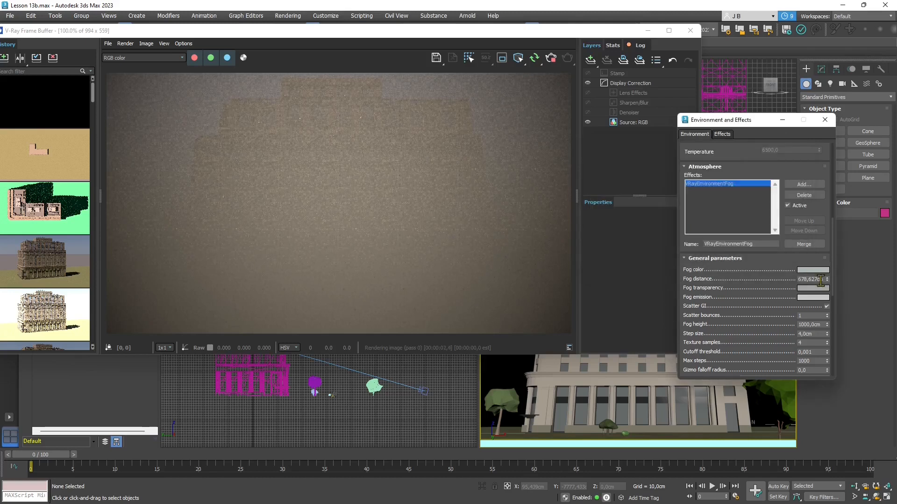
drag(827, 279, 828, 262)
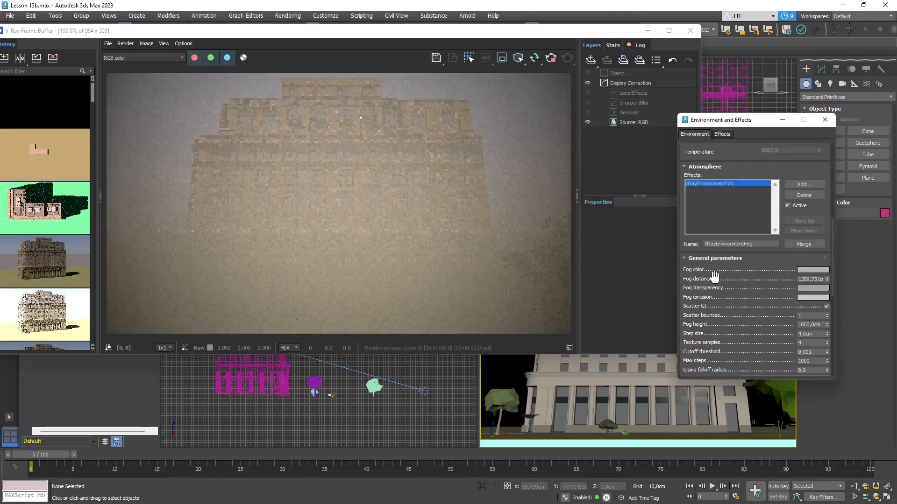
Try a dark fog transparency of 29, and settle on a near-white transparency color of RGB 238, 238, 238.
click(808, 289)
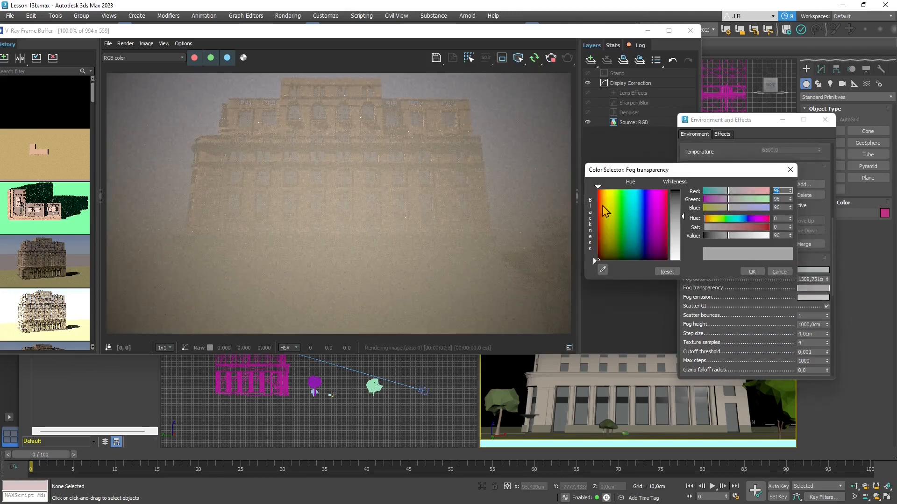
drag(681, 204, 682, 198)
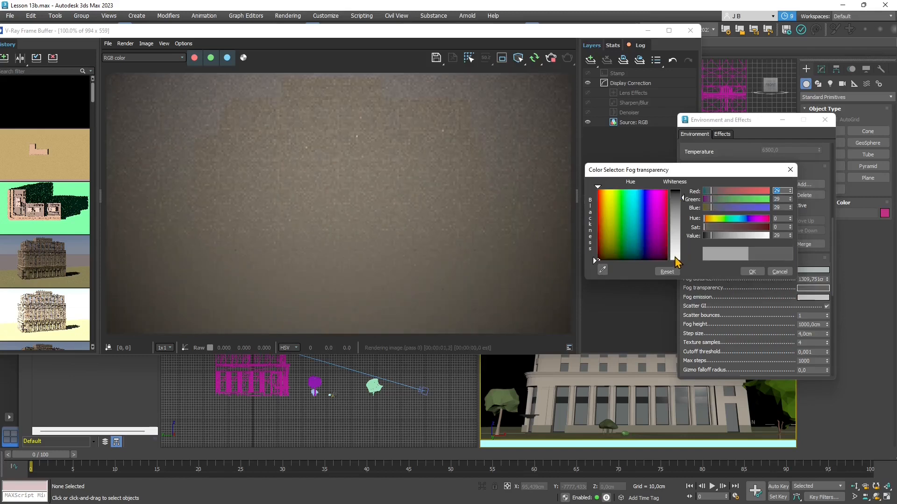
drag(677, 261, 677, 256)
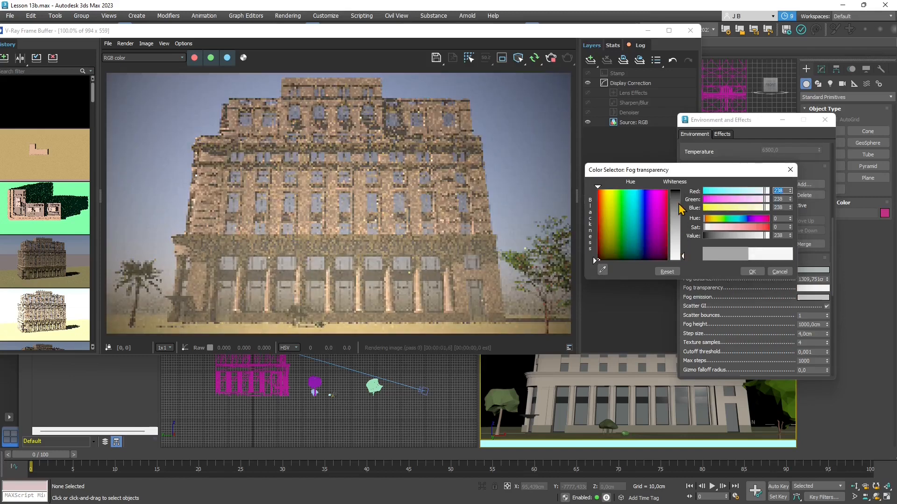
click(752, 272)
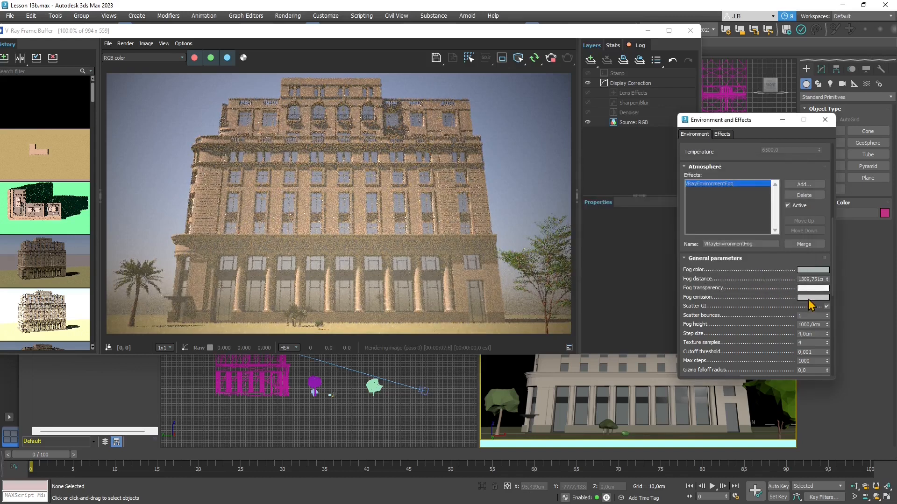
Set the fog emission color to light cyan, RGB 159, 221, 221, and increase the scatter bounces to 3.
click(813, 298)
click(637, 271)
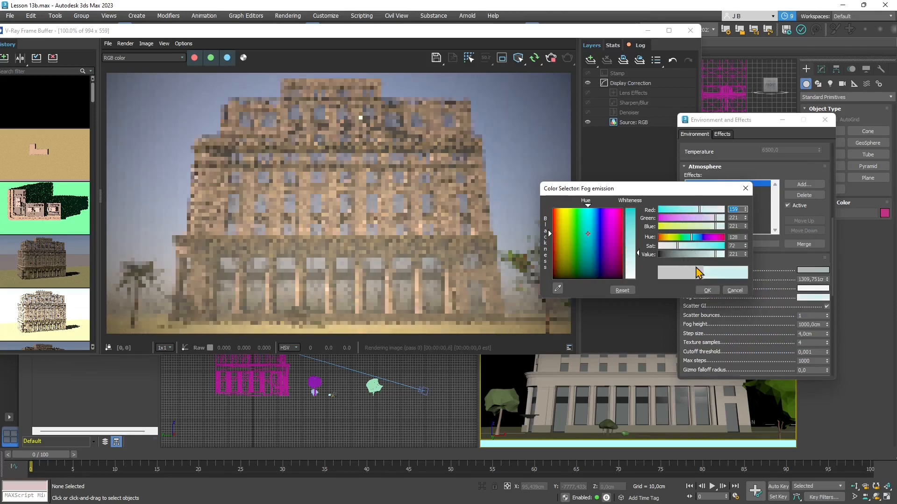
click(707, 290)
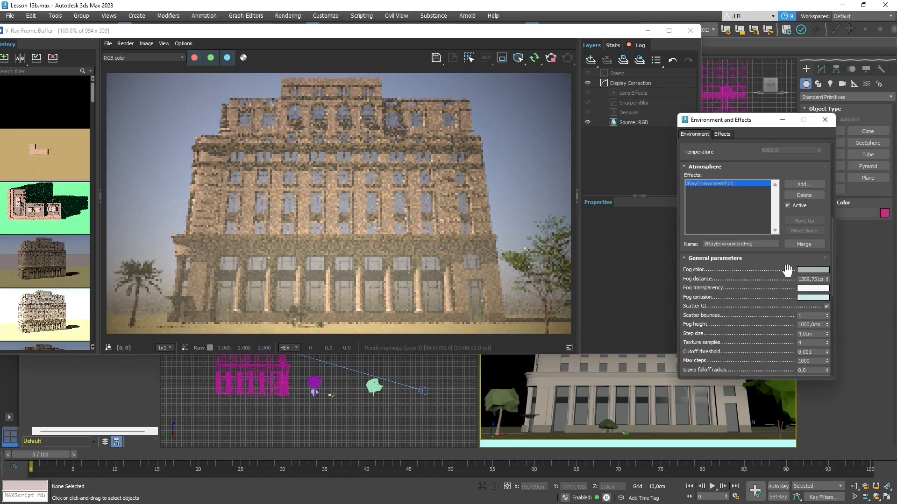
click(826, 314)
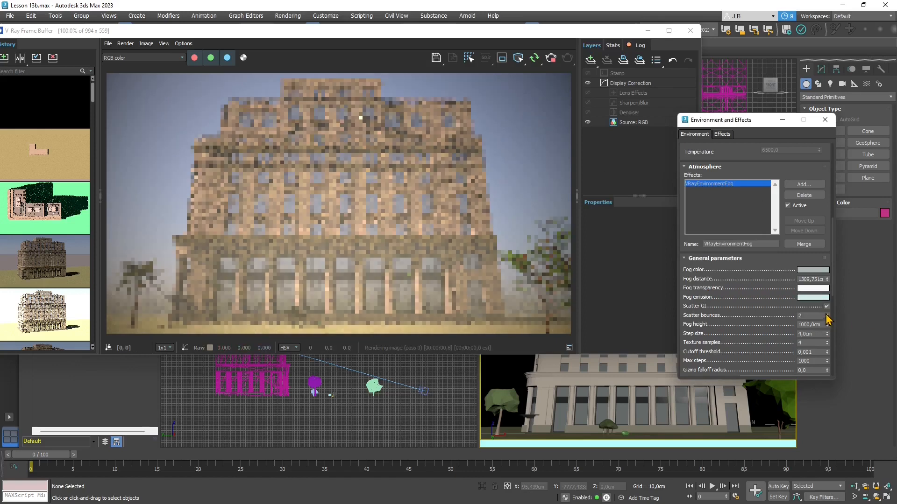
click(826, 314)
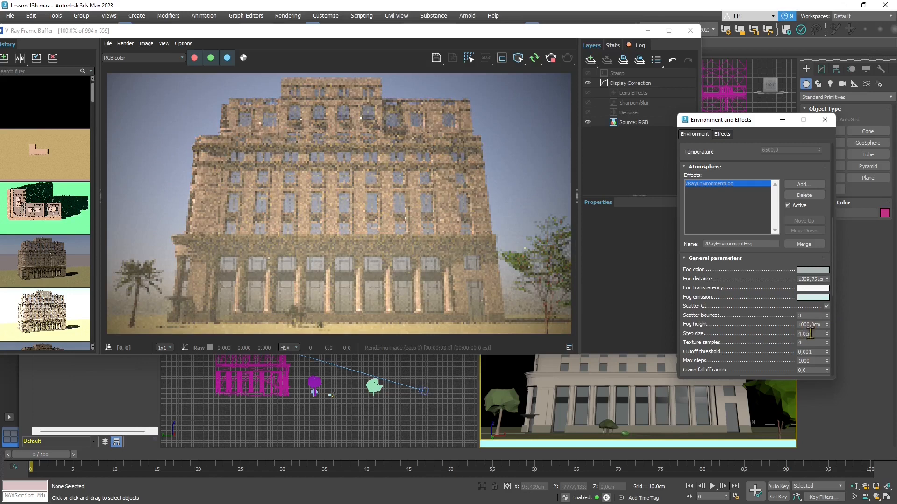
Try a fog height of 60 cm, and raise it to about 330.7 cm.
drag(827, 324, 835, 367)
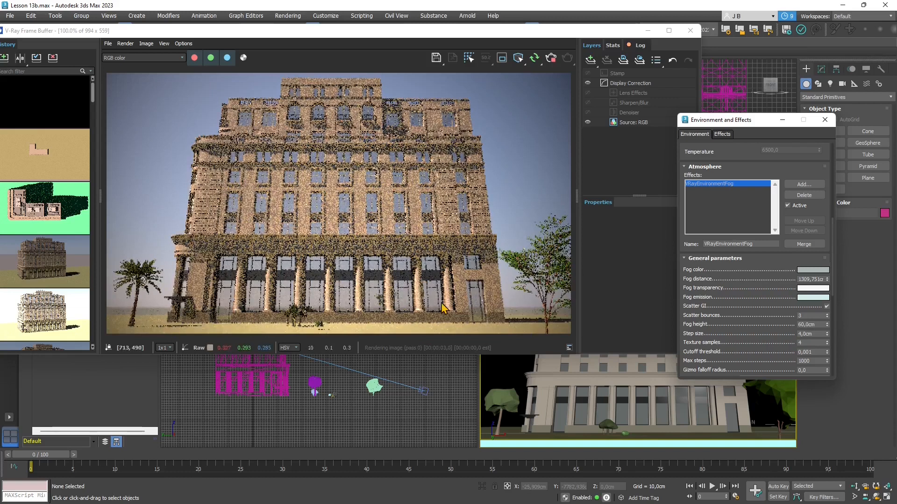
click(827, 323)
drag(827, 321, 827, 243)
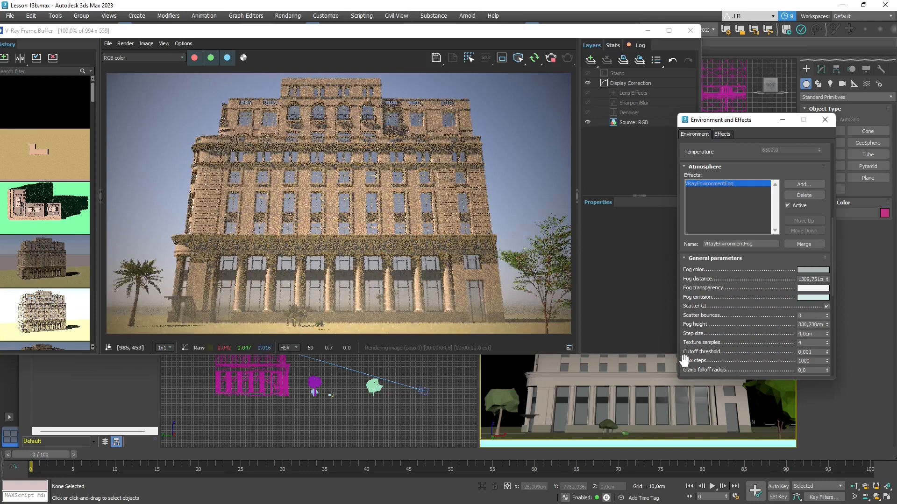
drag(764, 139, 762, 130)
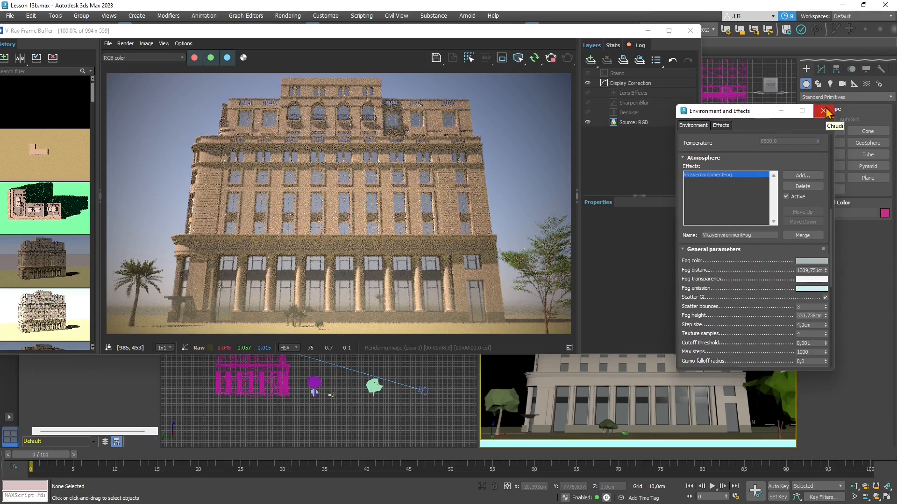
Set the fog distance to about 798.9 cm and the fog height to 10000 cm, and close the environment settings.
drag(827, 275, 830, 297)
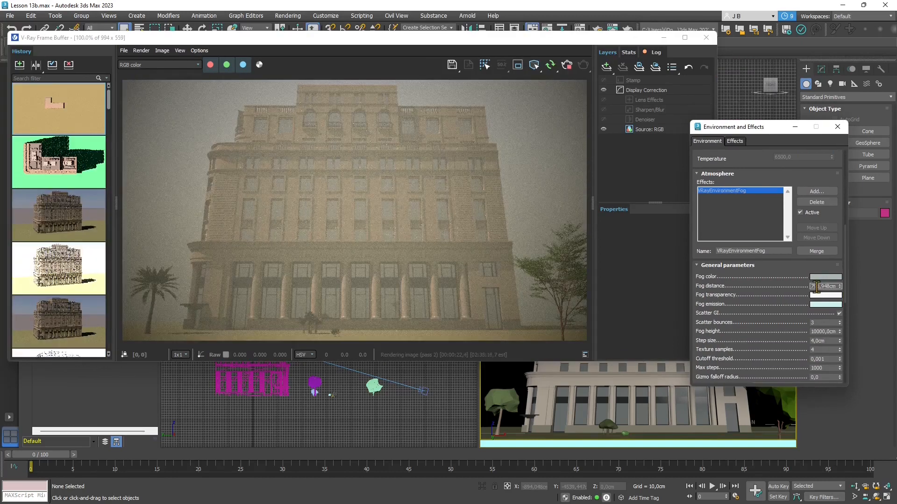
click(825, 331)
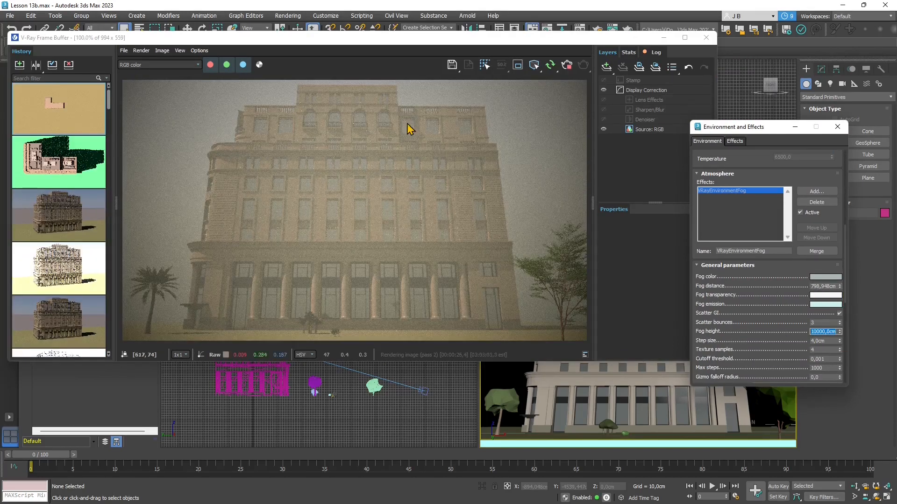
click(844, 130)
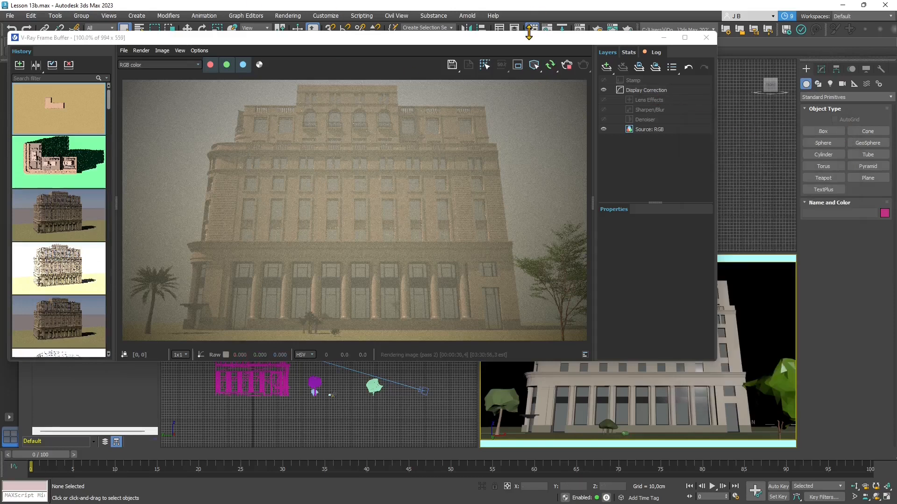
Move the frame buffer aside, open the daylight object's parameters from the Front view, and deselect it.
drag(529, 45, 552, 176)
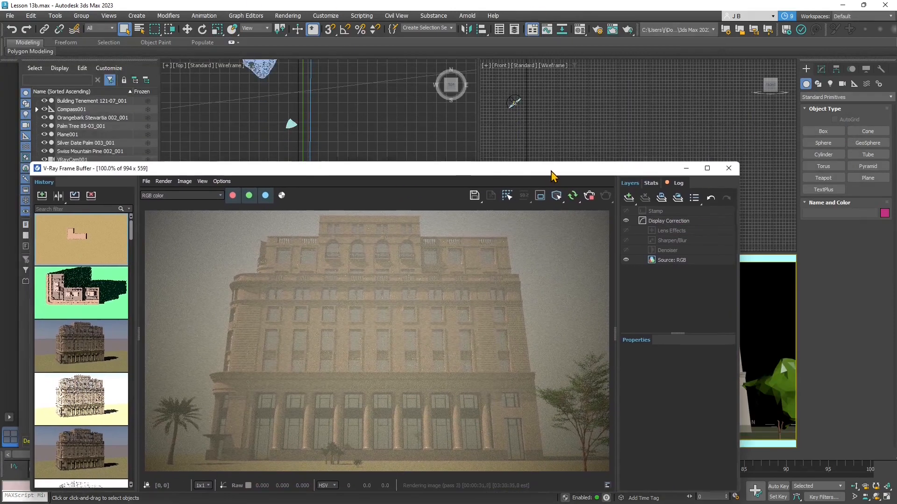
click(514, 103)
click(822, 70)
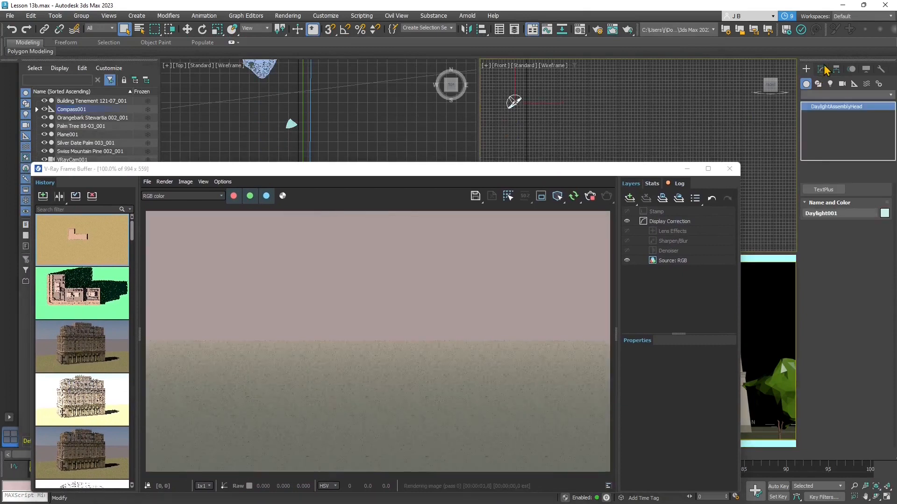
click(790, 243)
drag(290, 169, 279, 94)
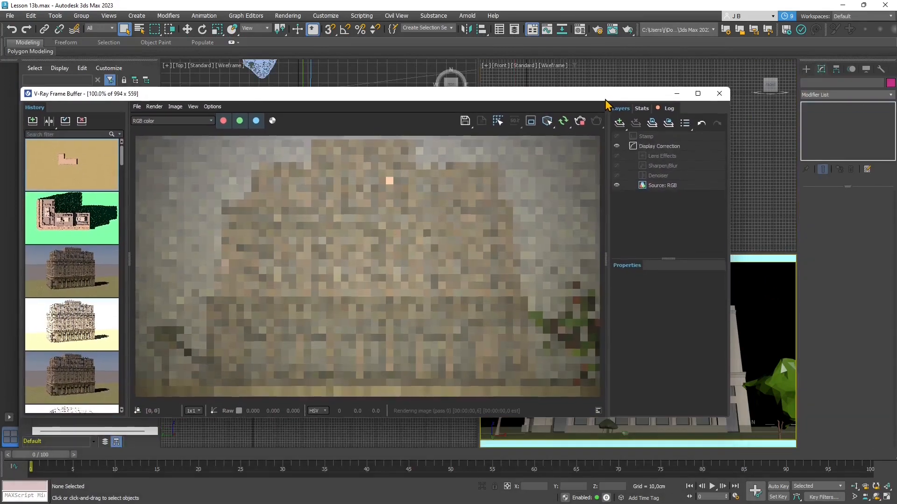
Lock the view to render to Quad 4 - VRayCam001 in the render setup and close it.
click(288, 15)
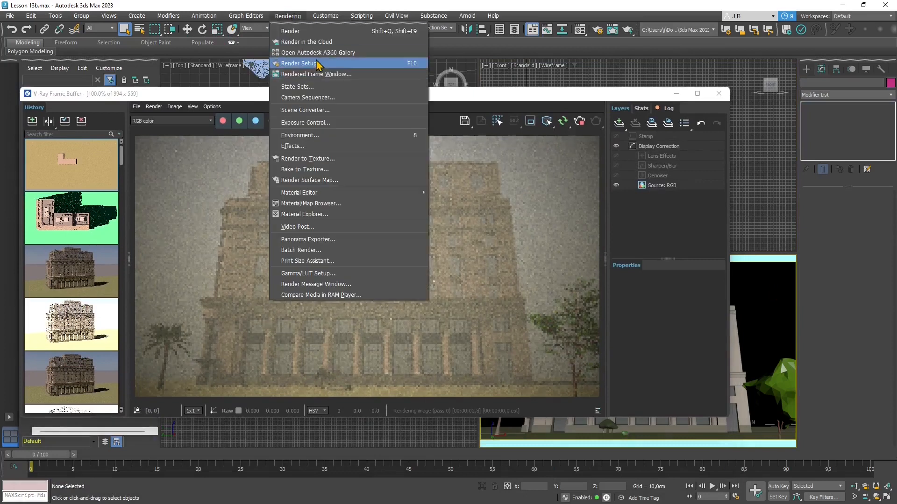
click(317, 61)
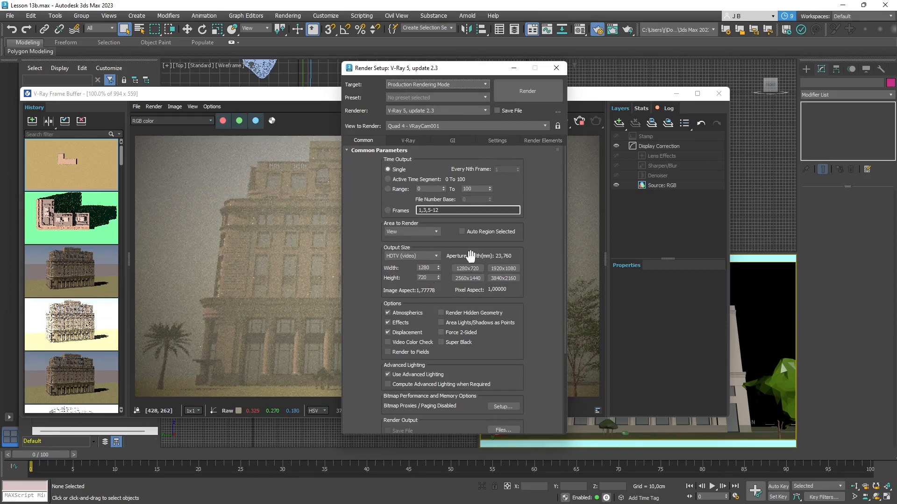
click(558, 126)
click(556, 69)
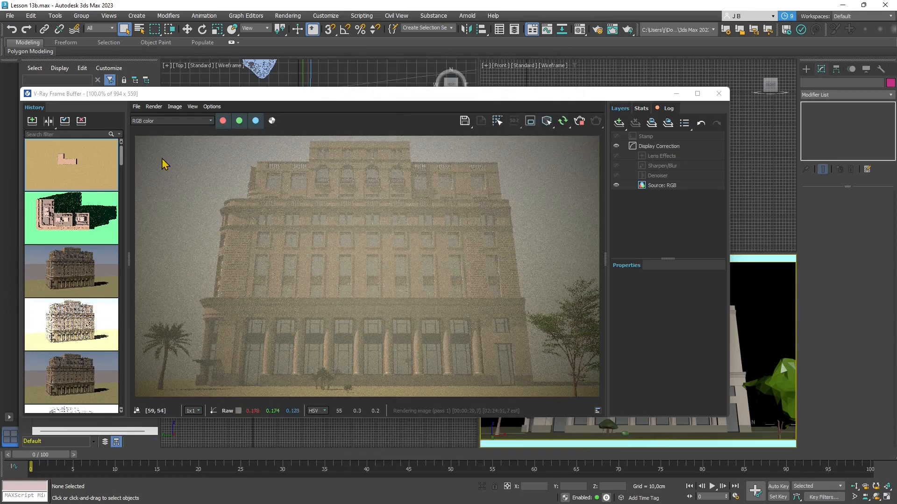
Move the frame buffer clear of the Front view, select the daylight object there and set its position control to Manual.
drag(450, 100, 453, 99)
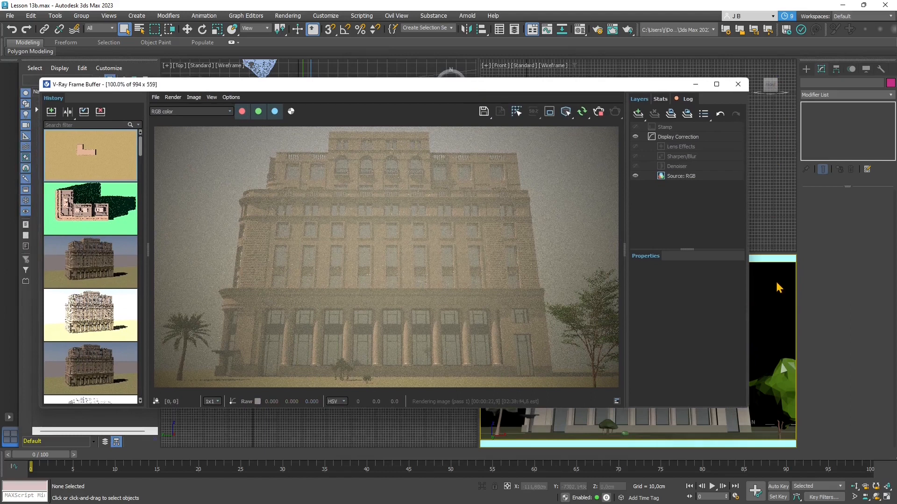
drag(632, 87, 620, 171)
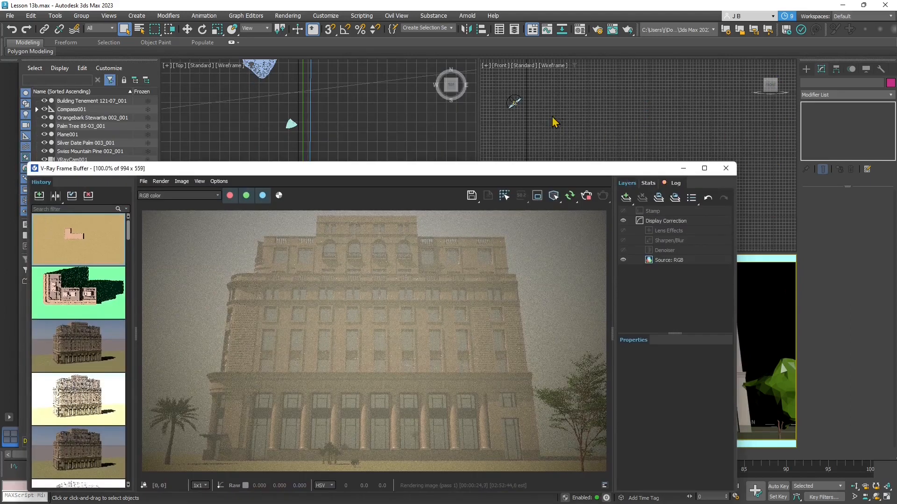
click(515, 102)
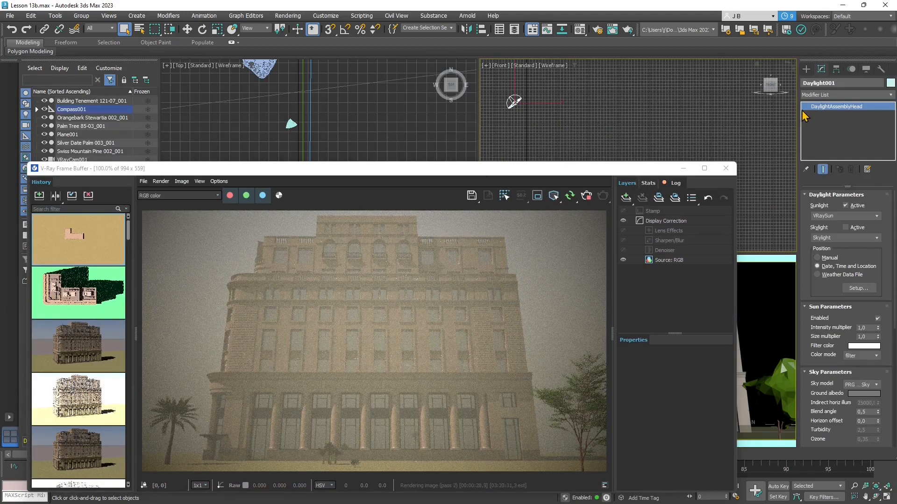
click(831, 259)
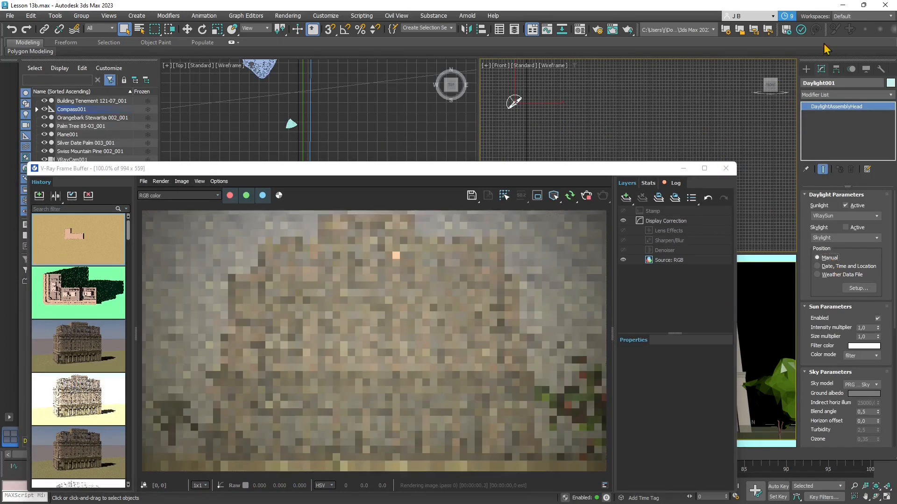
Move the daylight object down below the building in the Front view to darken the scene, and bring the frame buffer back up.
click(187, 29)
drag(529, 111, 584, 112)
scroll(584, 107, up, 2)
scroll(344, 112, down, 8)
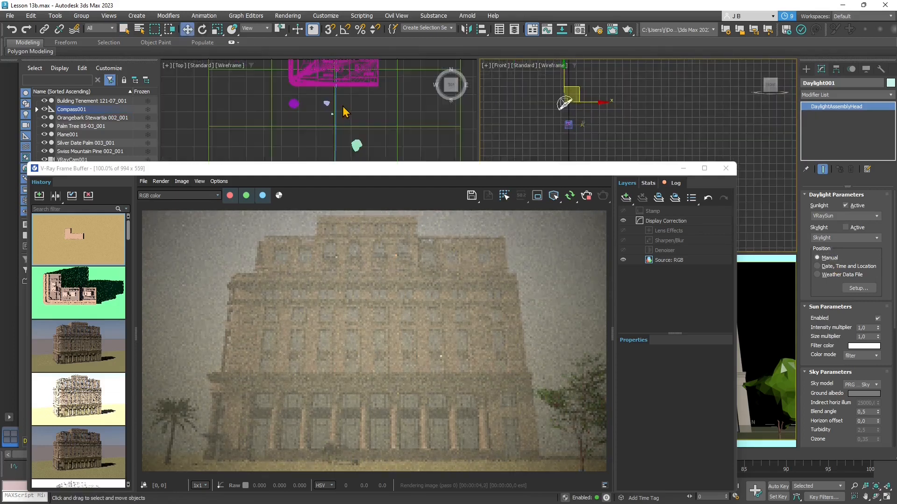
scroll(344, 115, down, 3)
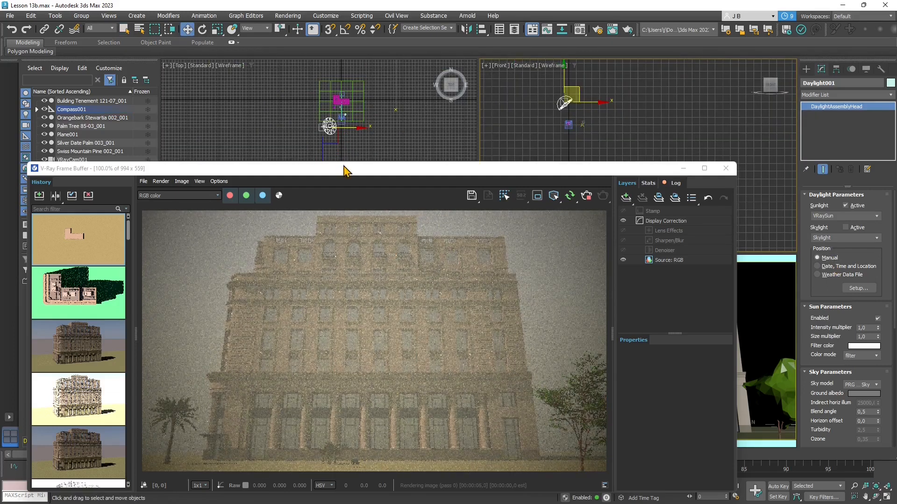
scroll(577, 137, up, 2)
drag(558, 73, 559, 108)
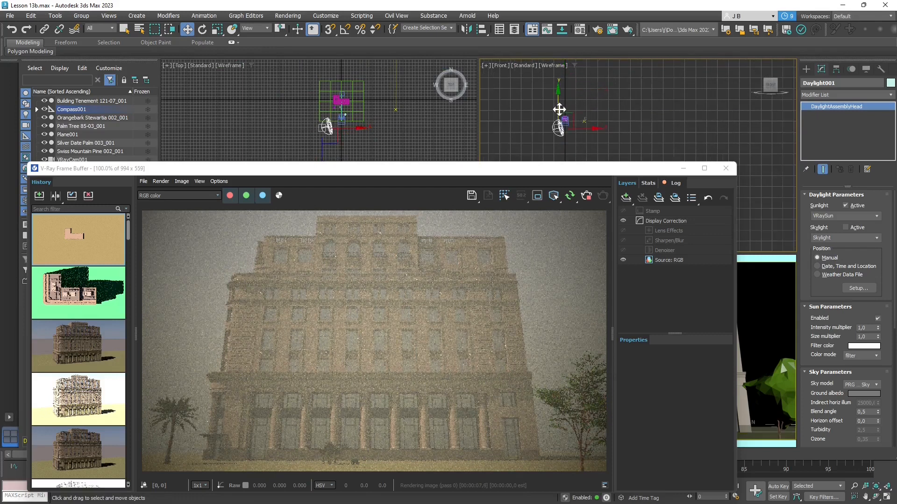
drag(526, 174, 541, 88)
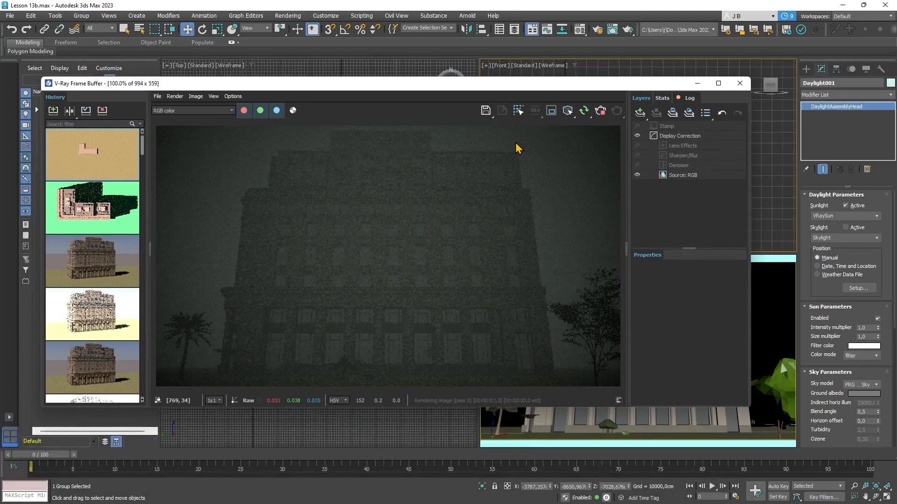
Create a standard Target Spot light in the Left view, aimed from the ground in front of the building up to near its roof.
drag(564, 88, 538, 168)
click(806, 69)
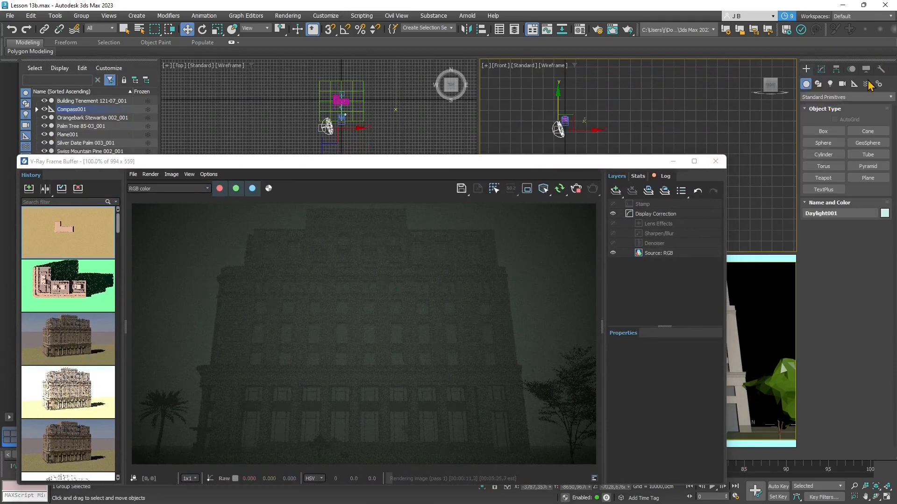
click(830, 84)
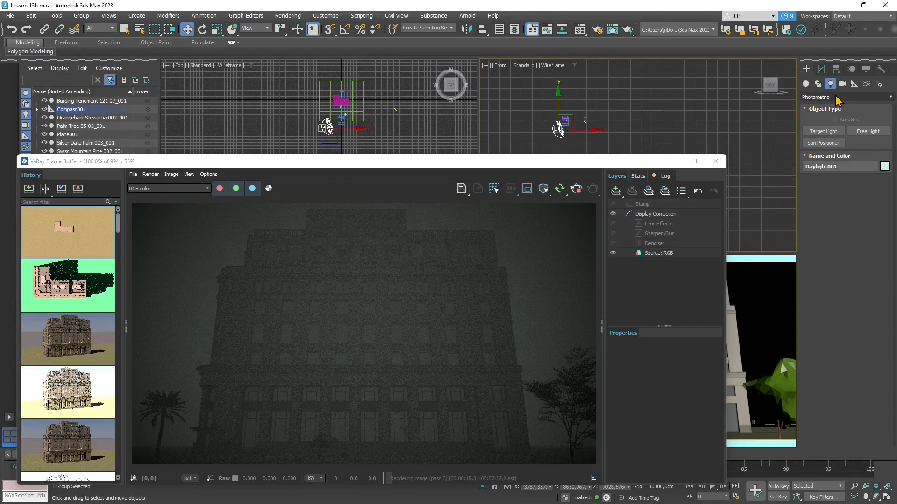
click(835, 98)
click(821, 107)
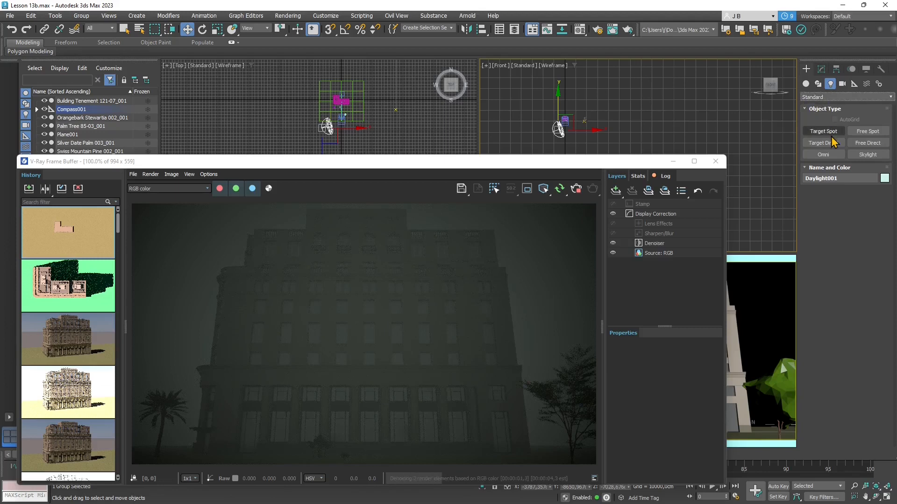
click(829, 133)
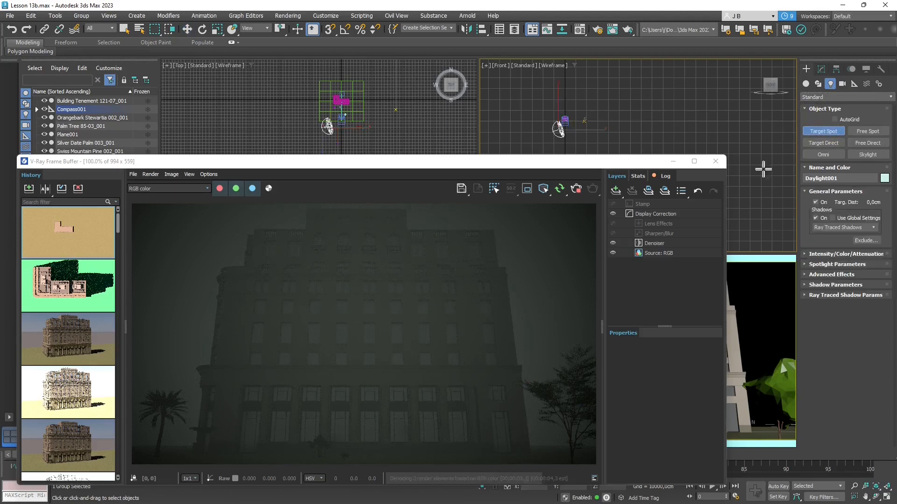
drag(473, 170, 734, 438)
scroll(292, 346, up, 2)
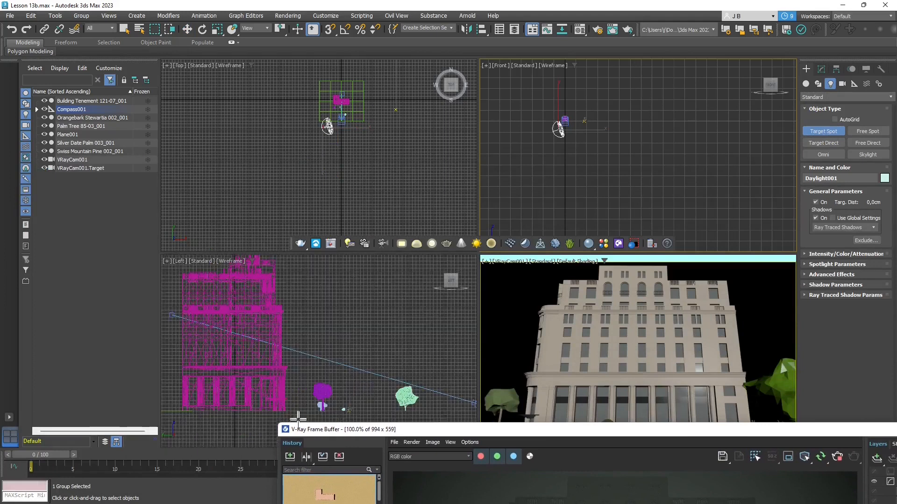
drag(295, 403, 278, 273)
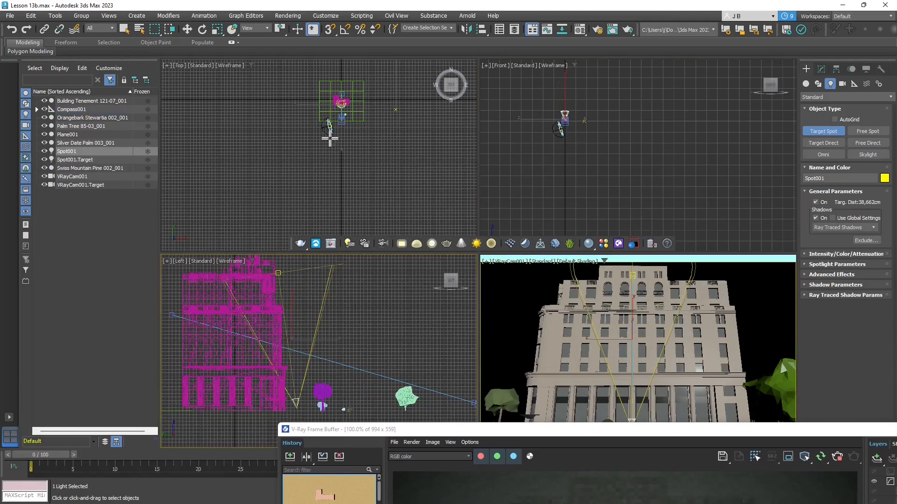
Reposition the frame buffer and set the spotlight's shadow type to VRayShadow.
drag(531, 435, 345, 62)
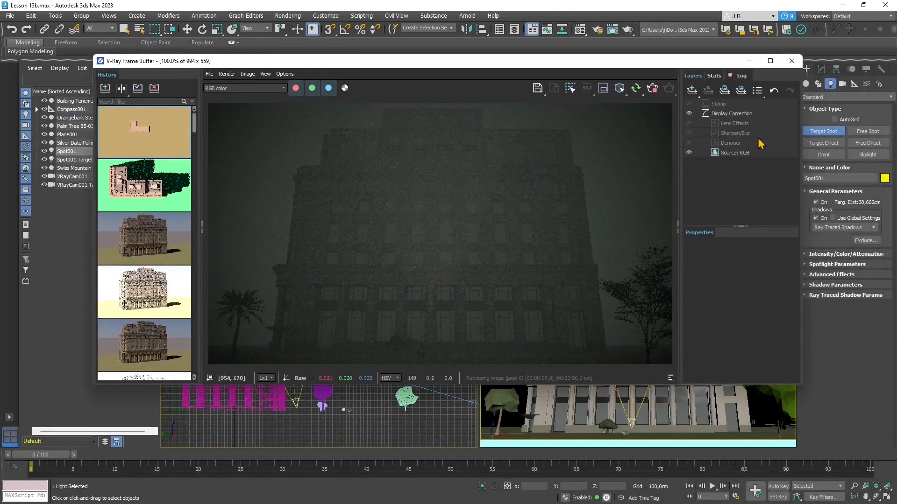
drag(654, 67, 552, 78)
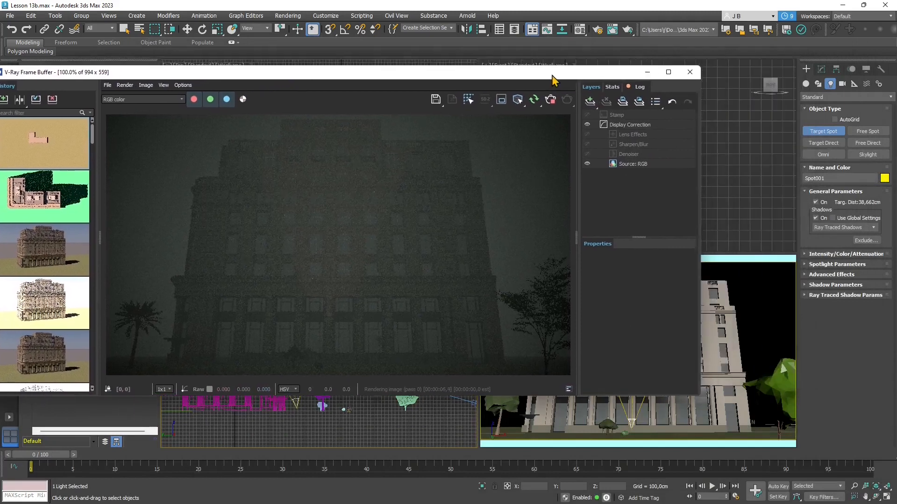
click(822, 69)
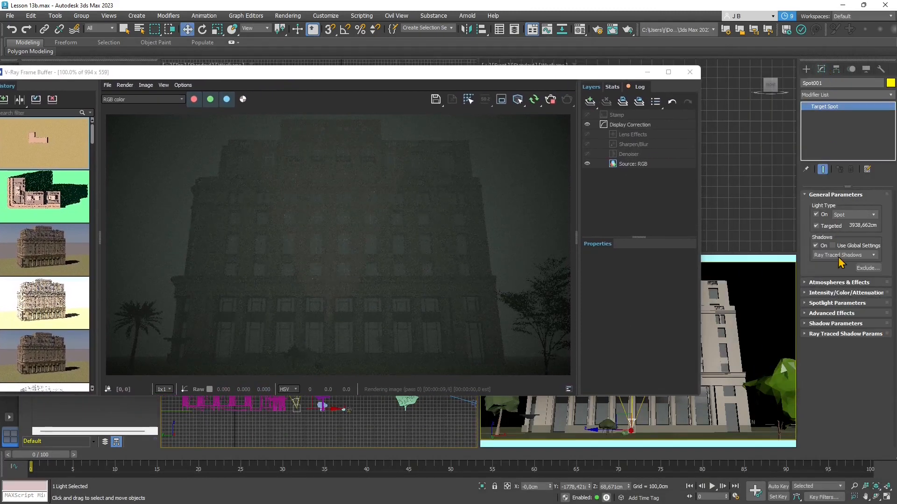
click(841, 256)
click(827, 294)
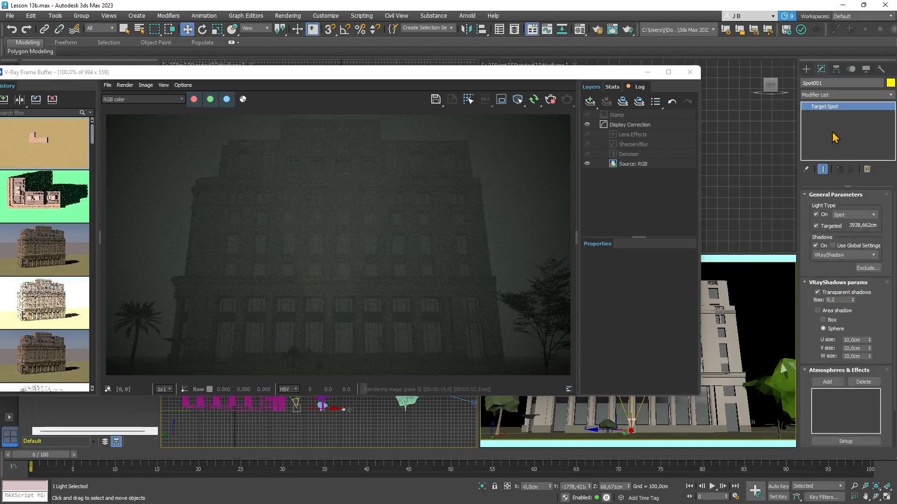
Increase the spotlight's intensity multiplier to about 10.59 and shift the frame buffer to view the lit facade.
drag(873, 303, 867, 180)
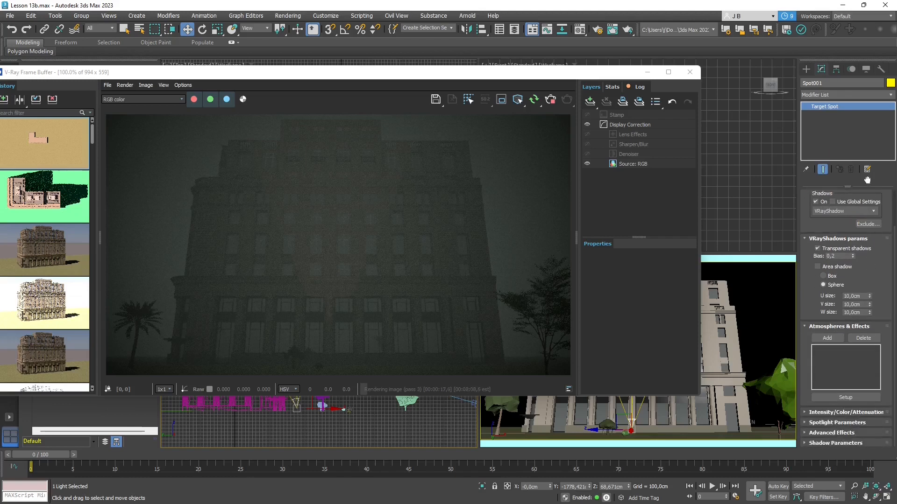
click(847, 414)
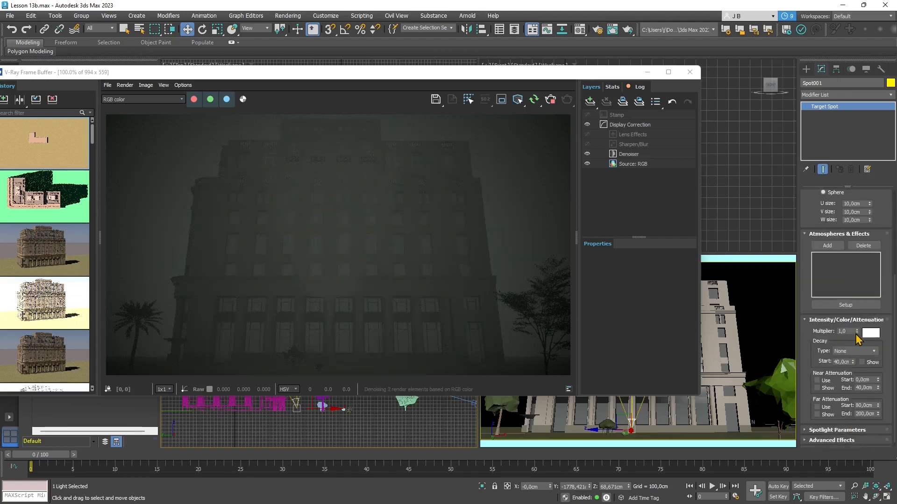
drag(867, 234, 866, 220)
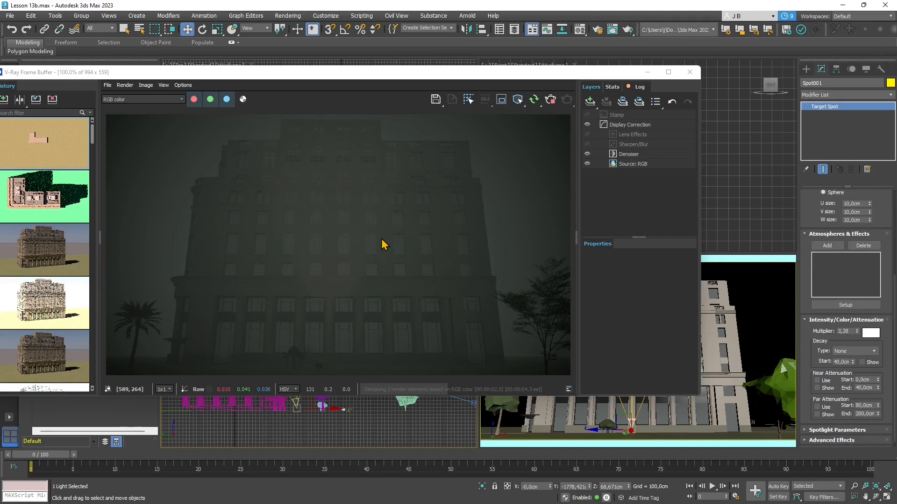
drag(399, 73, 453, 86)
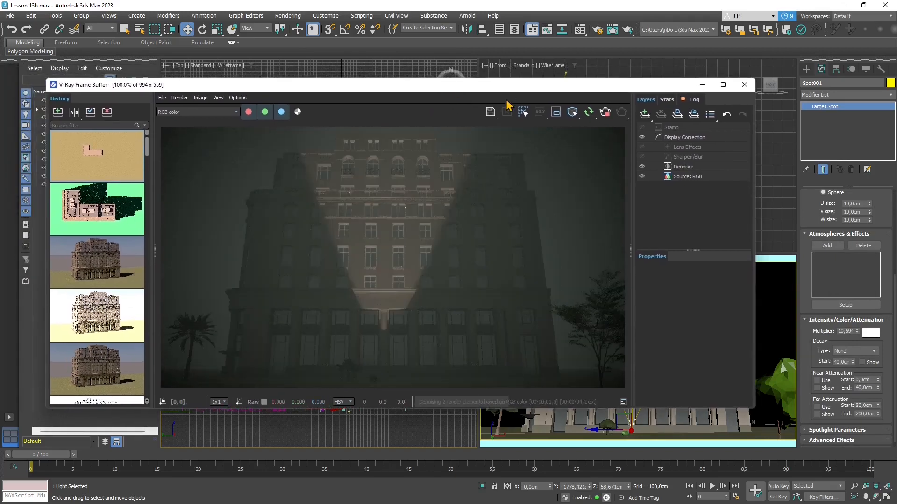
drag(510, 90, 514, 98)
Move the spotlight closer to the facade in the Left view, adjust its target near the roof, and bring the render back into view.
drag(376, 95, 412, 256)
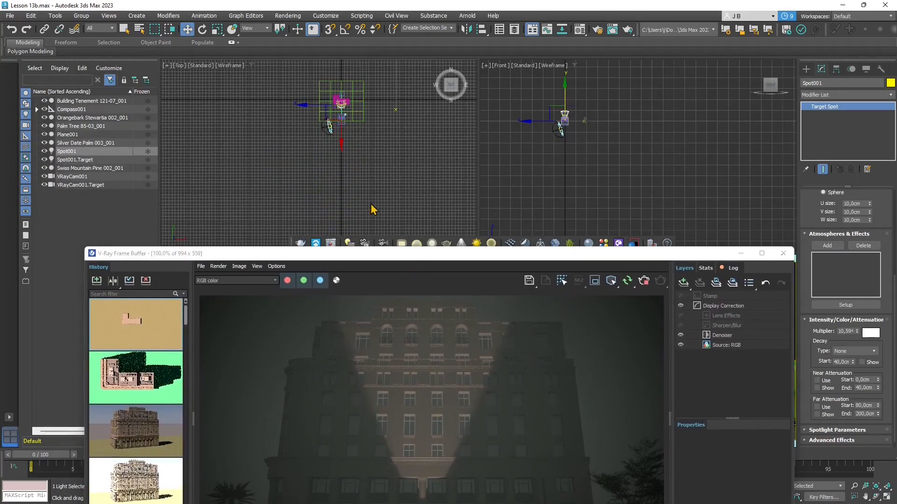
middle_drag(370, 206, 376, 185)
scroll(564, 115, up, 7)
scroll(565, 92, up, 2)
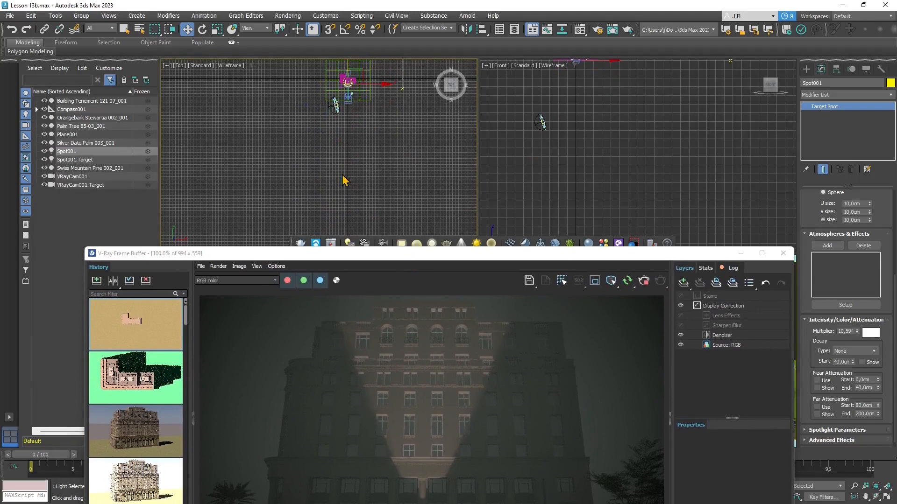
scroll(342, 176, down, 8)
drag(405, 272, 562, 451)
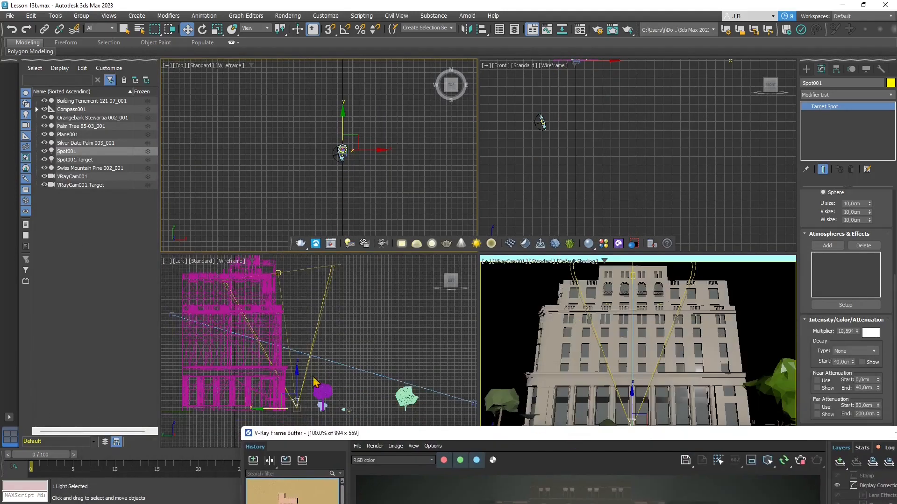
scroll(318, 355, up, 4)
drag(329, 357, 312, 358)
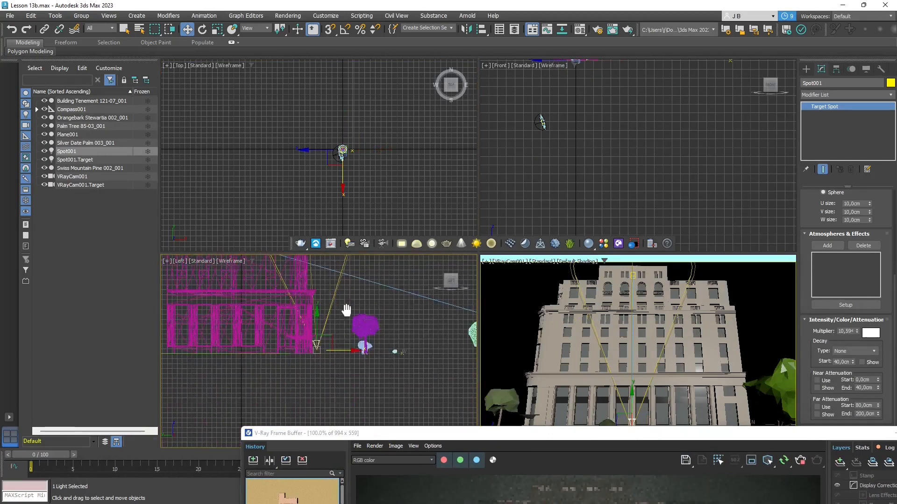
scroll(327, 365, down, 5)
click(314, 306)
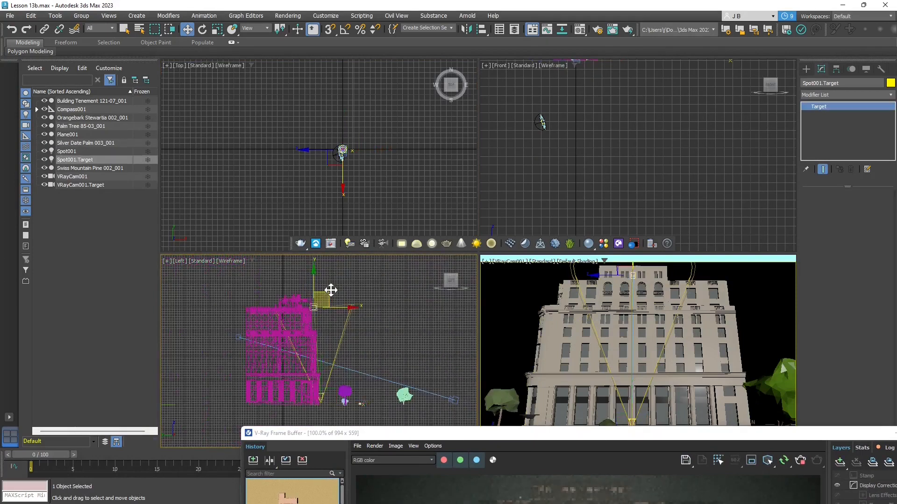
drag(400, 434, 263, 60)
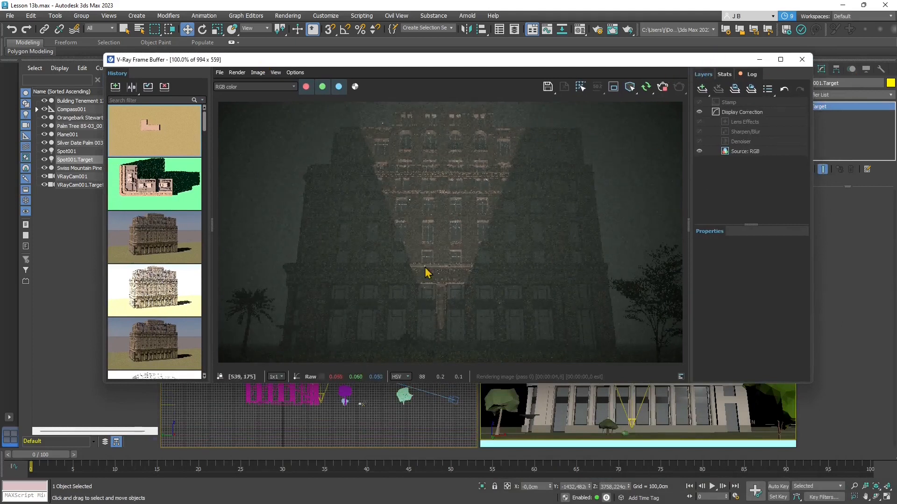
Clone the spotlight as a copy beyond the building's left end in the Front view and bring the render back into view.
drag(403, 60, 436, 294)
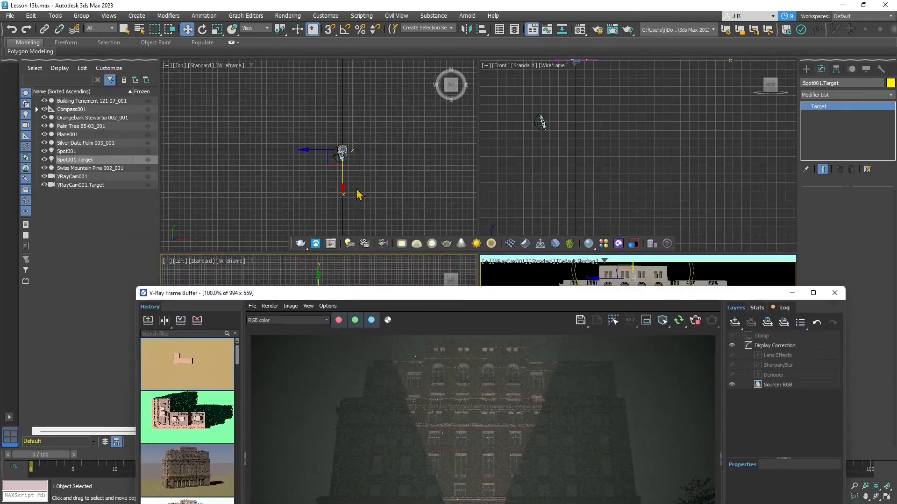
scroll(339, 129, up, 10)
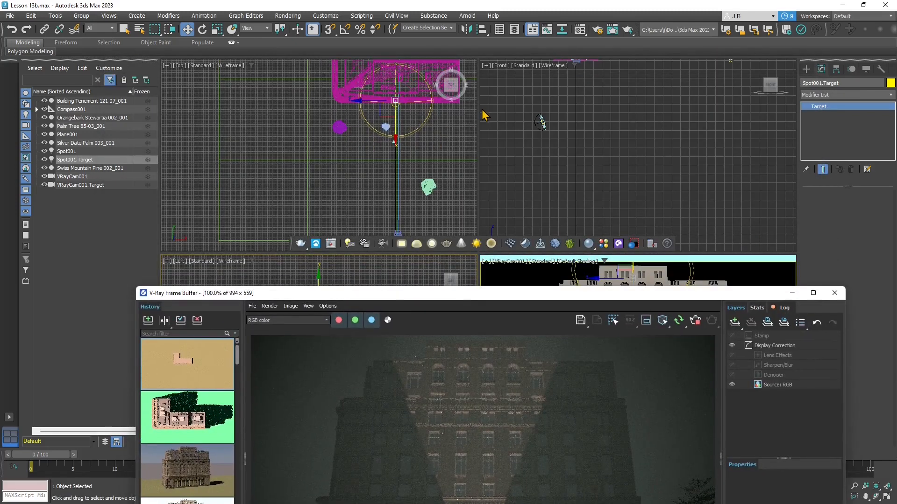
scroll(526, 125, down, 3)
scroll(545, 206, up, 6)
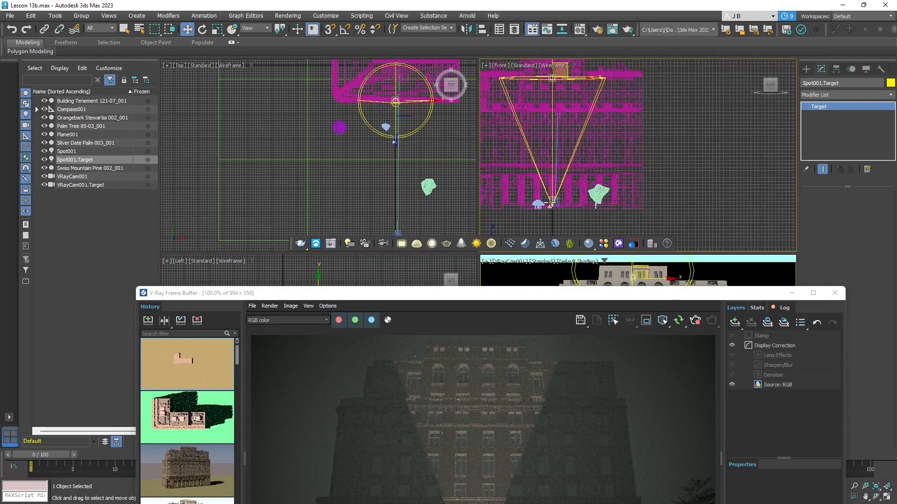
click(551, 204)
scroll(556, 201, up, 5)
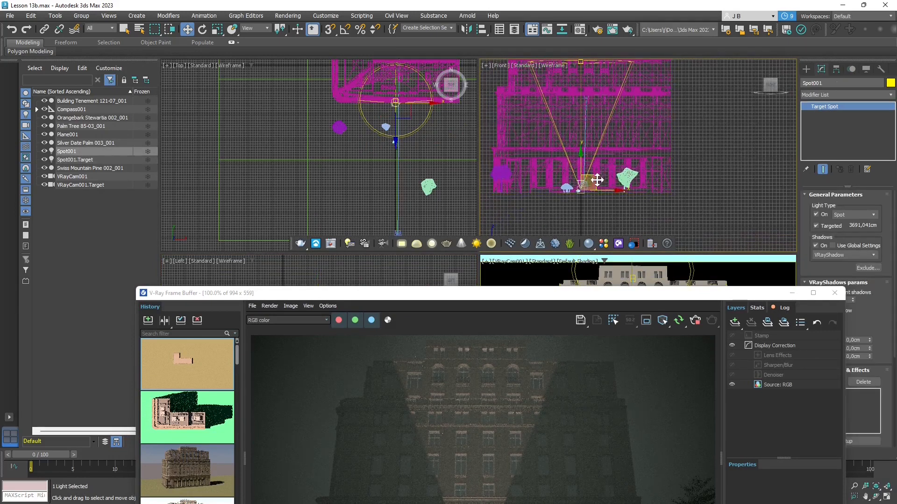
scroll(607, 201, up, 3)
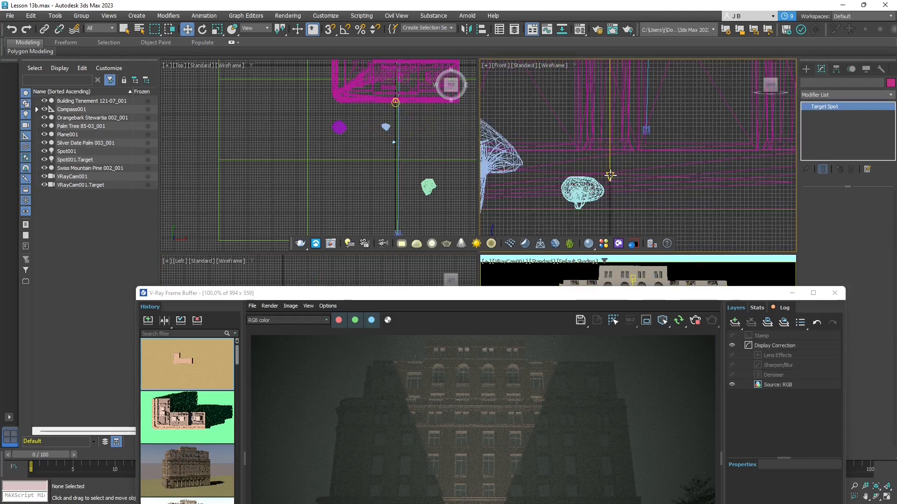
scroll(631, 186, down, 8)
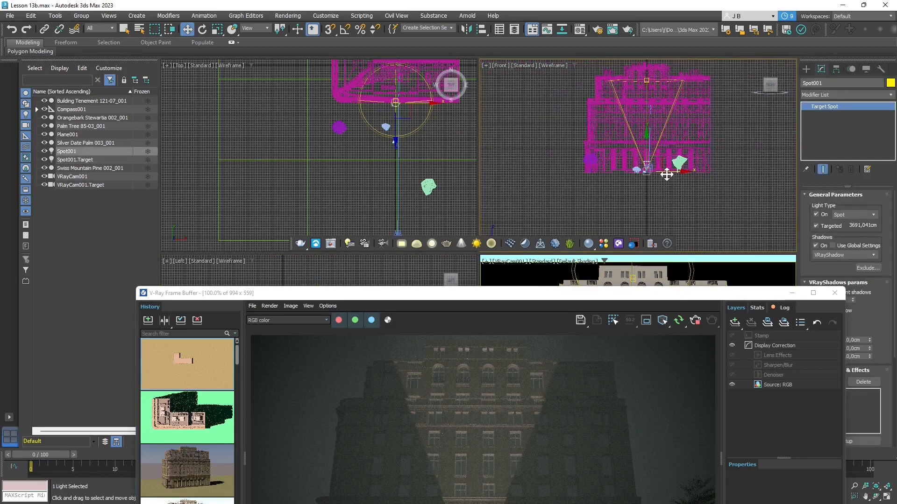
shift+drag(571, 164, 550, 167)
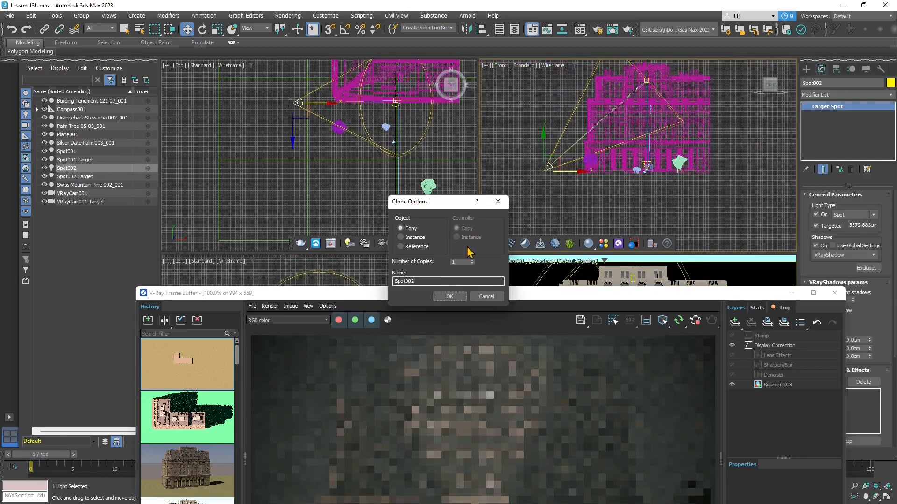
click(449, 296)
drag(461, 295, 461, 273)
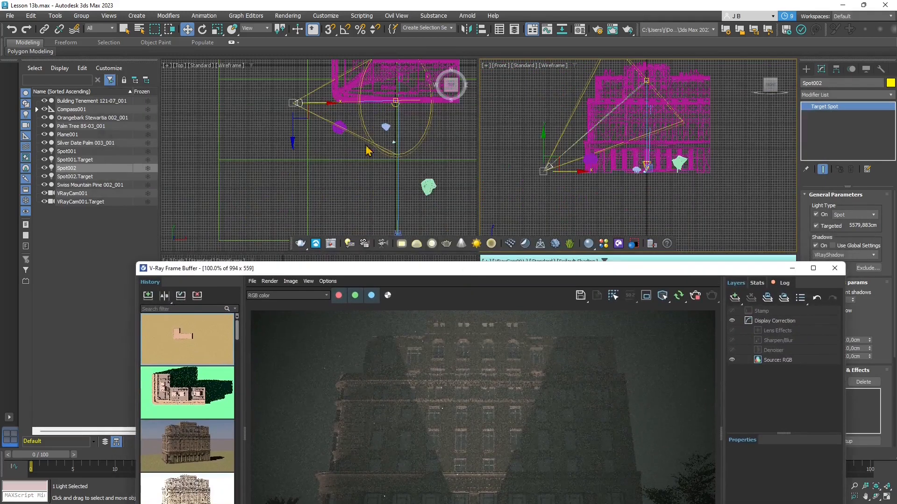
drag(393, 264, 314, 49)
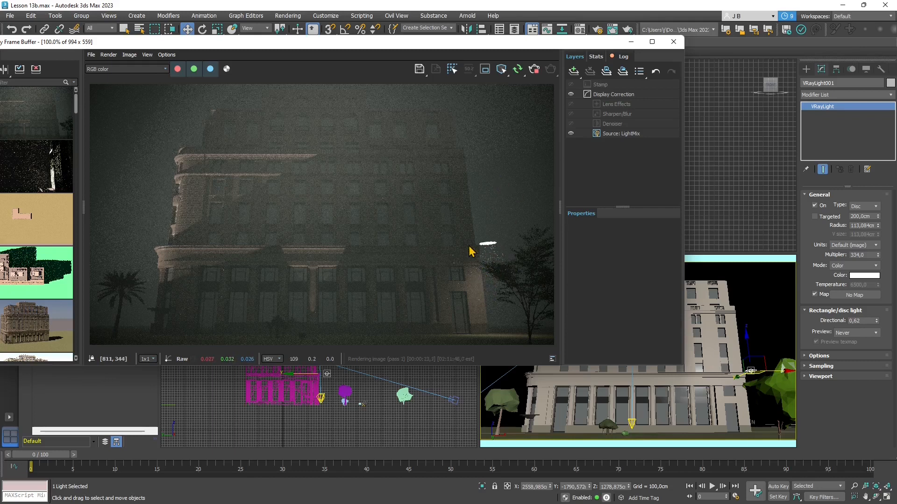
drag(520, 47, 311, 45)
click(508, 262)
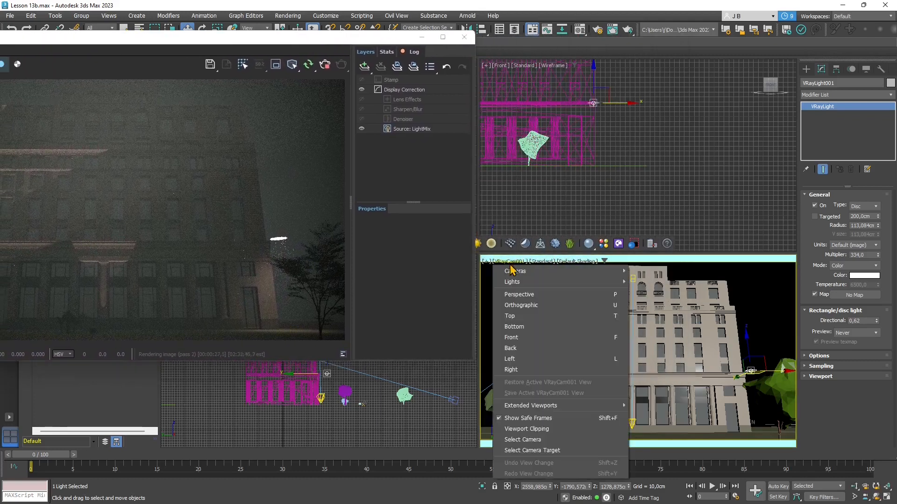
mouse_move(520, 271)
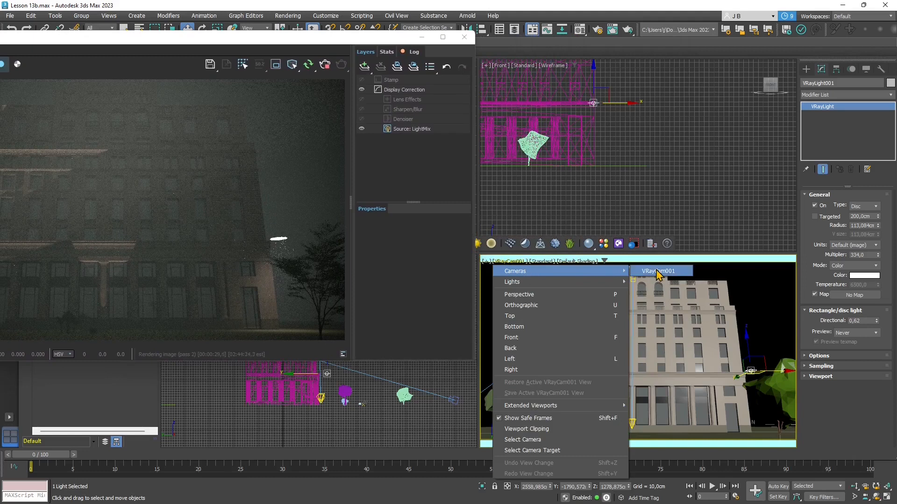
click(266, 38)
drag(300, 44, 499, 48)
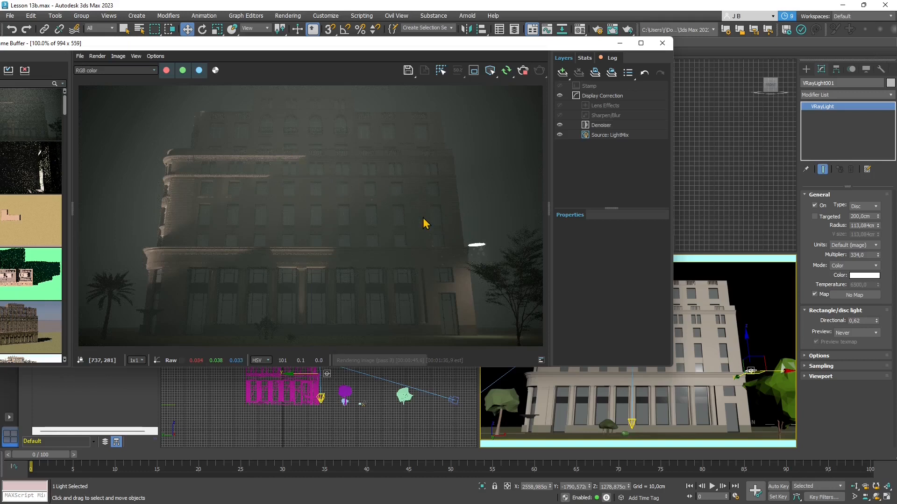
Switch the VRayCam001 viewport to Perspective and frame the interior of the building's ground floor, looking along its windows.
click(621, 43)
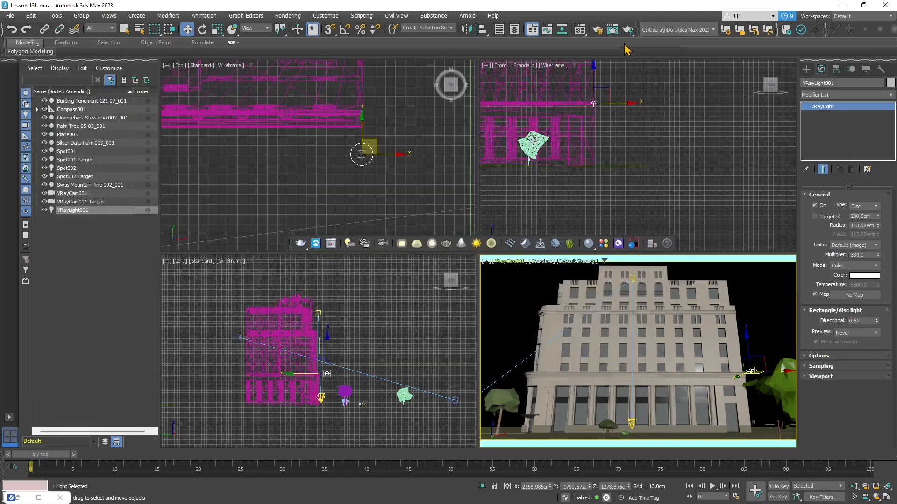
click(511, 261)
mouse_move(528, 272)
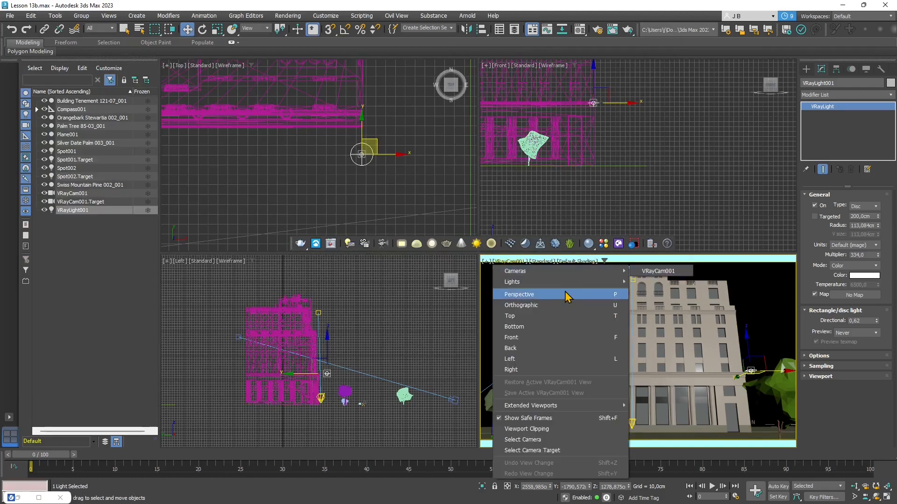
mouse_move(567, 284)
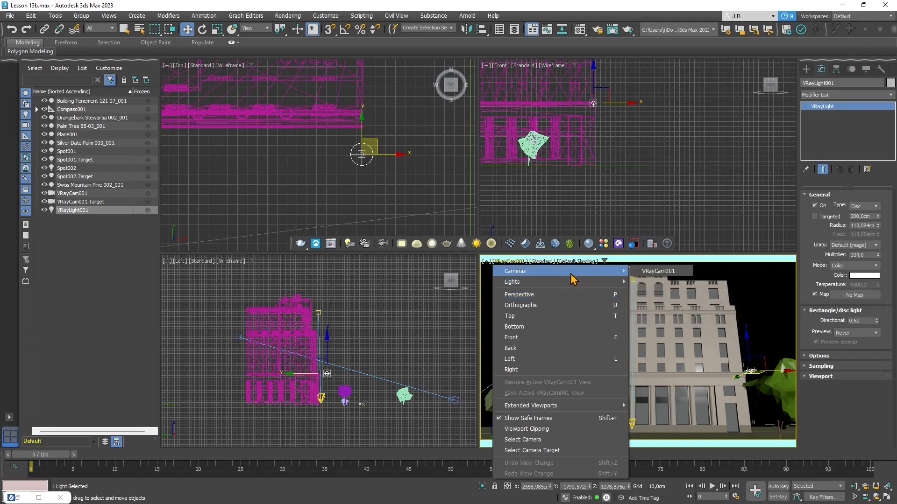
click(570, 295)
scroll(659, 389, up, 3)
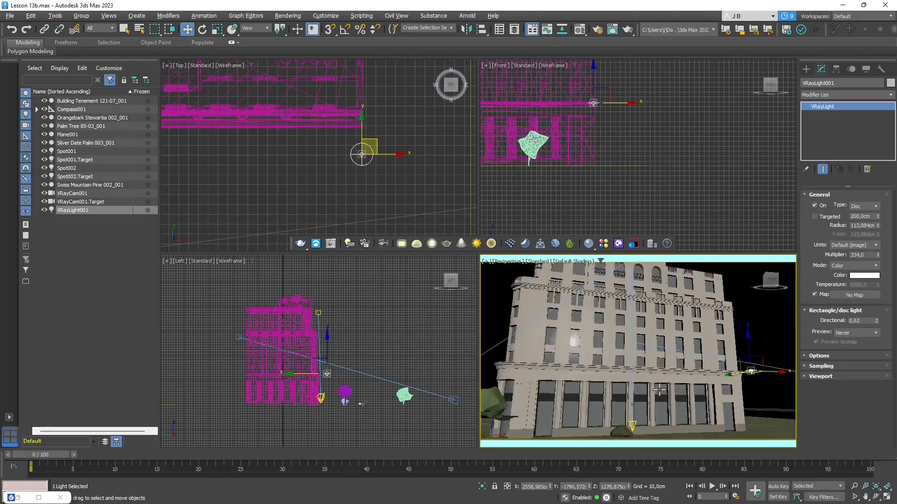
scroll(659, 389, up, 10)
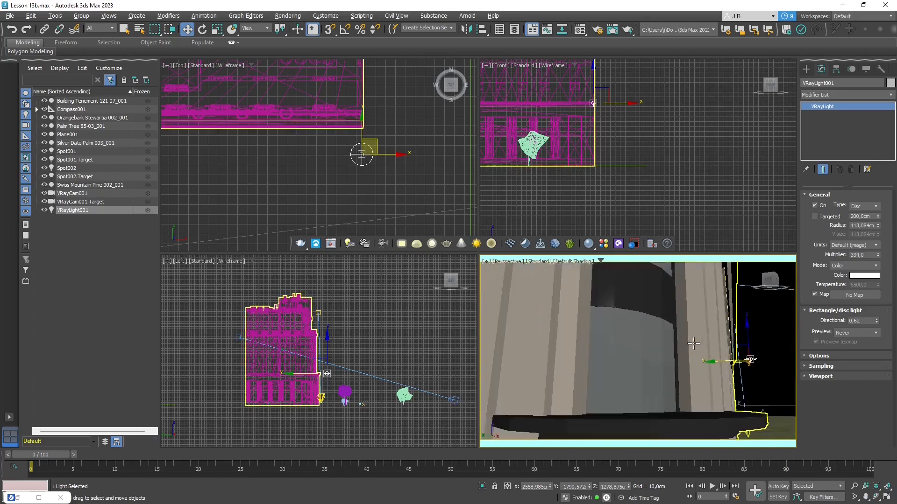
scroll(693, 344, up, 10)
scroll(707, 404, up, 10)
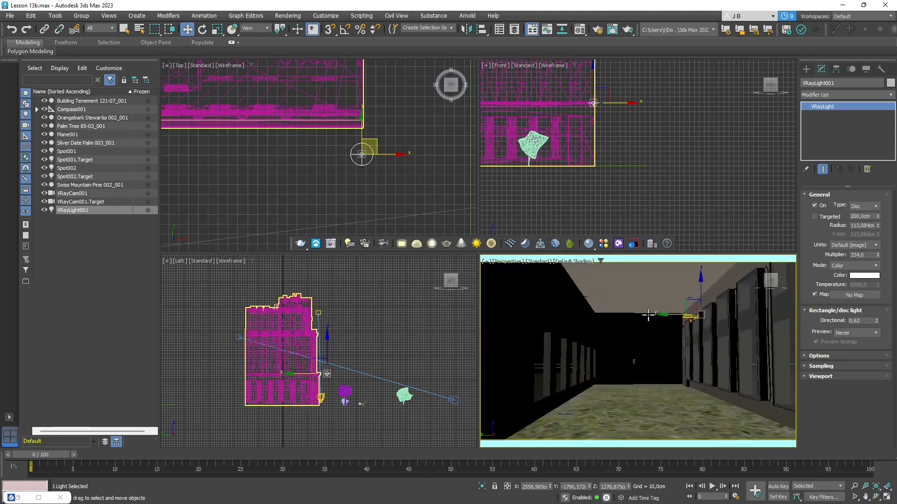
scroll(690, 350, up, 8)
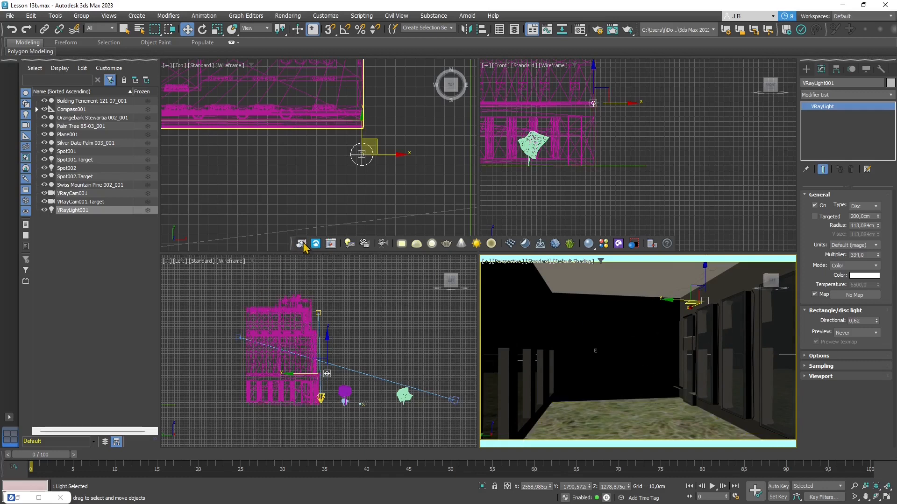
Restore the frame buffer as a floating window and raise the Display Correction exposure to about 2.191.
click(40, 498)
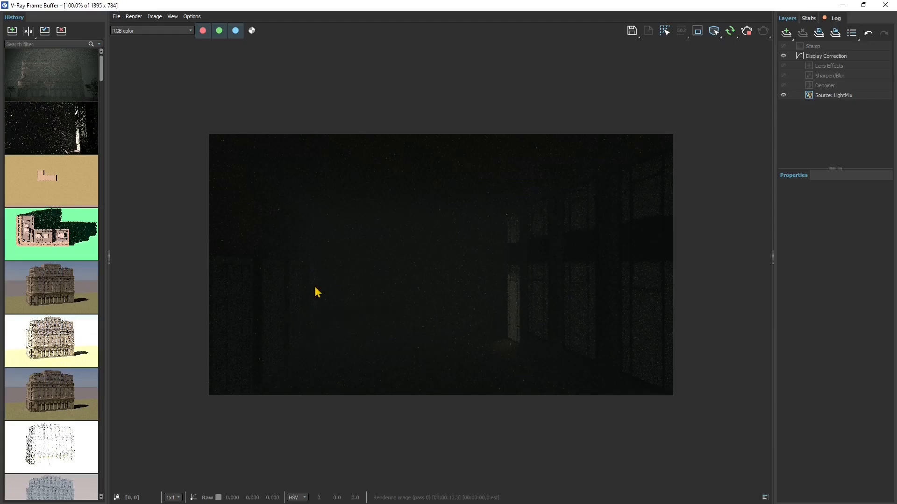
drag(488, 10, 494, 43)
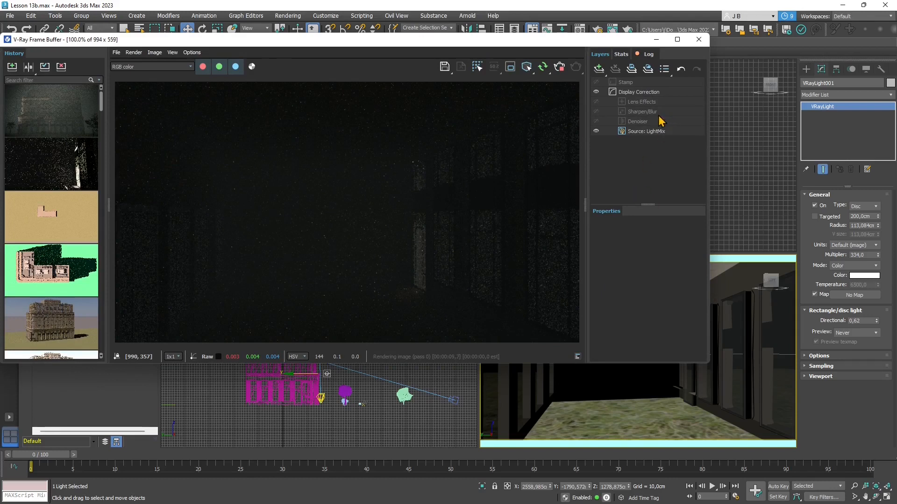
click(631, 92)
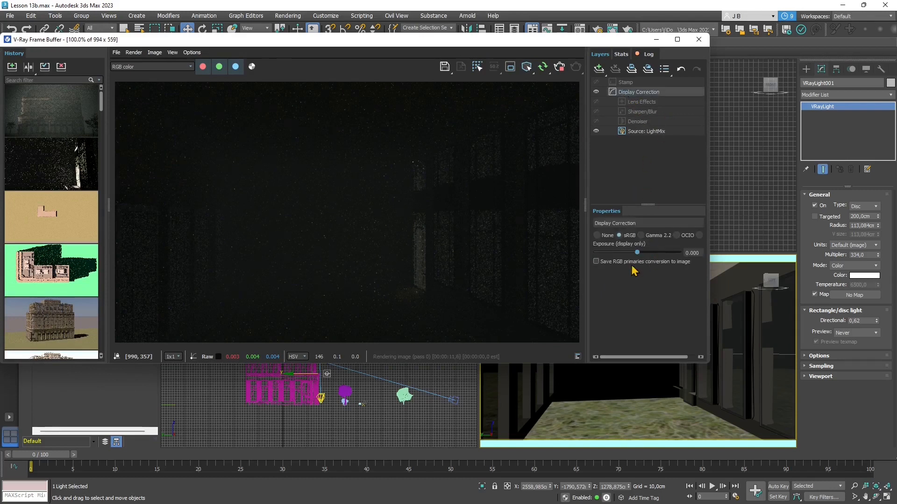
drag(643, 253, 656, 255)
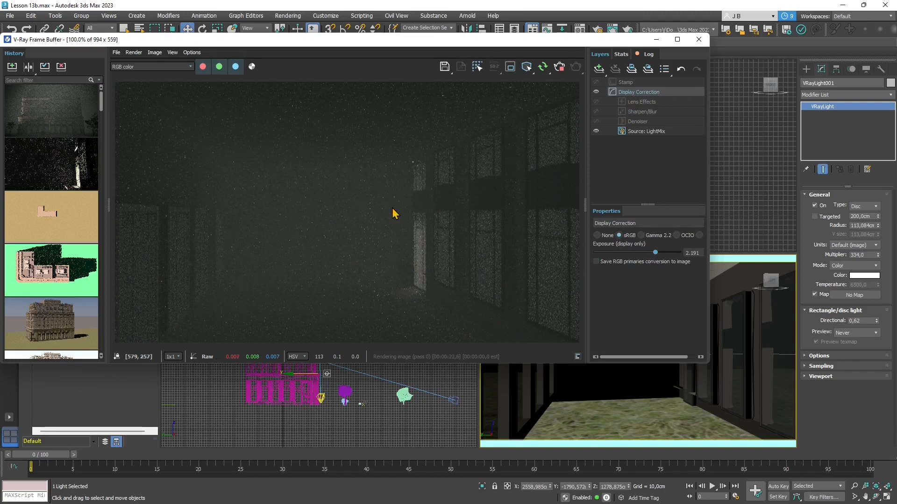
Show the LightMix source properties, enlarge the frame buffer to fit them, and turn off every light contribution.
click(642, 135)
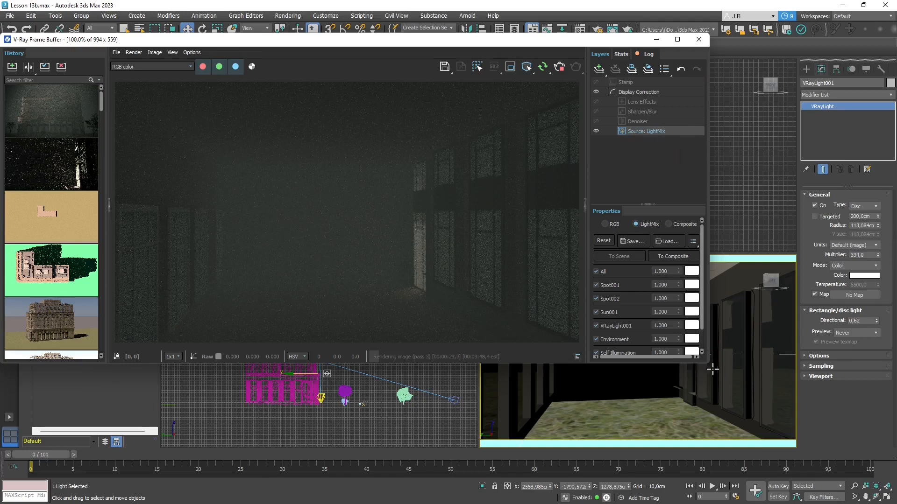
drag(713, 369, 741, 399)
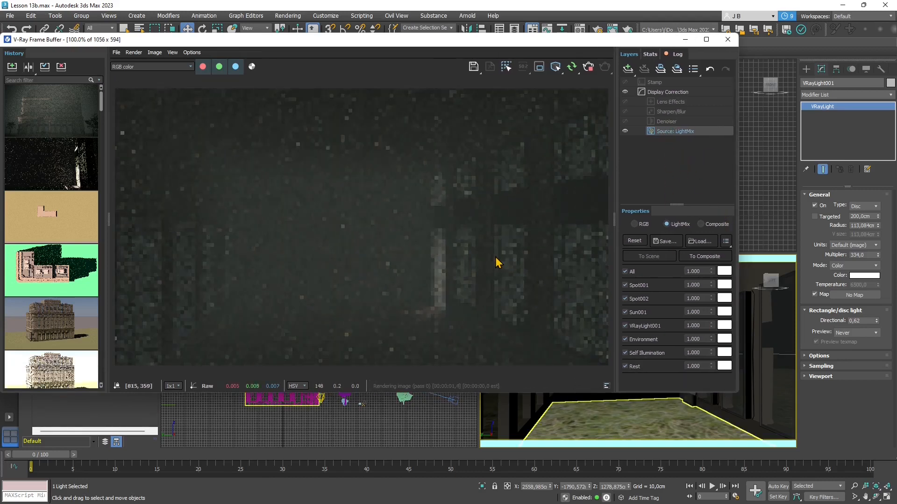
click(625, 298)
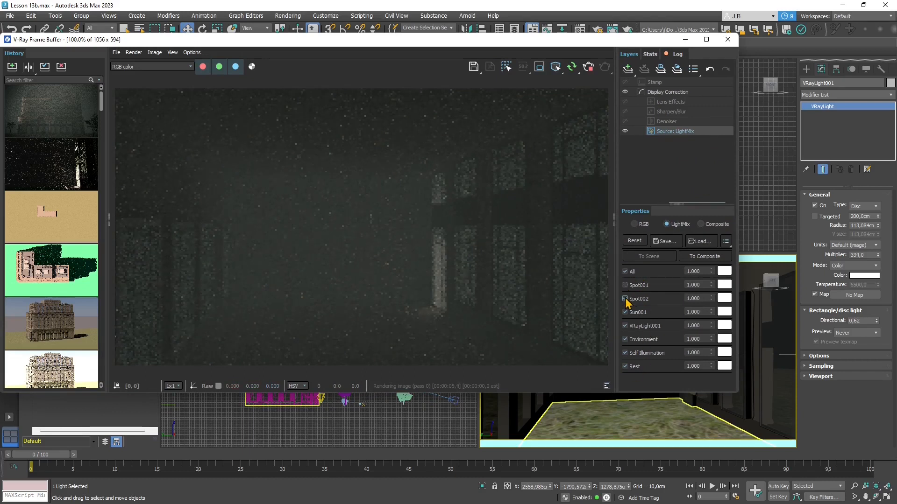
click(625, 312)
click(625, 325)
click(625, 339)
click(625, 353)
click(626, 271)
click(625, 271)
click(625, 271)
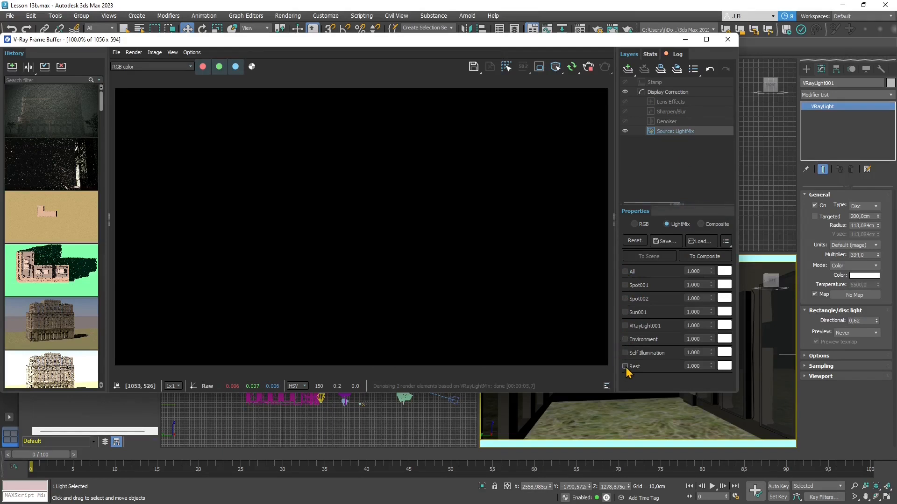
Isolate the Rest contribution in the LightMix and raise its intensity to about 15.945.
drag(711, 366, 711, 237)
drag(702, 17, 686, 406)
drag(650, 48, 752, 383)
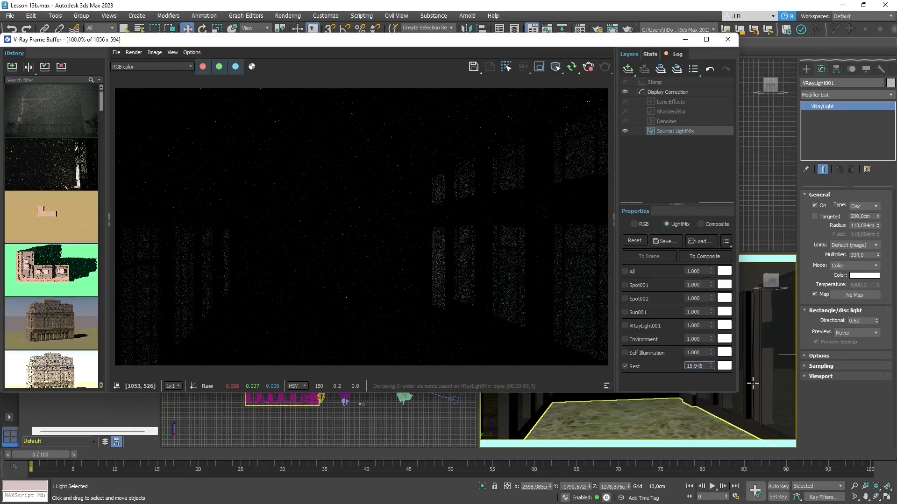
Preview Self Illumination in place of the Rest contribution, and raise the Environment contribution to about 9.950.
click(625, 367)
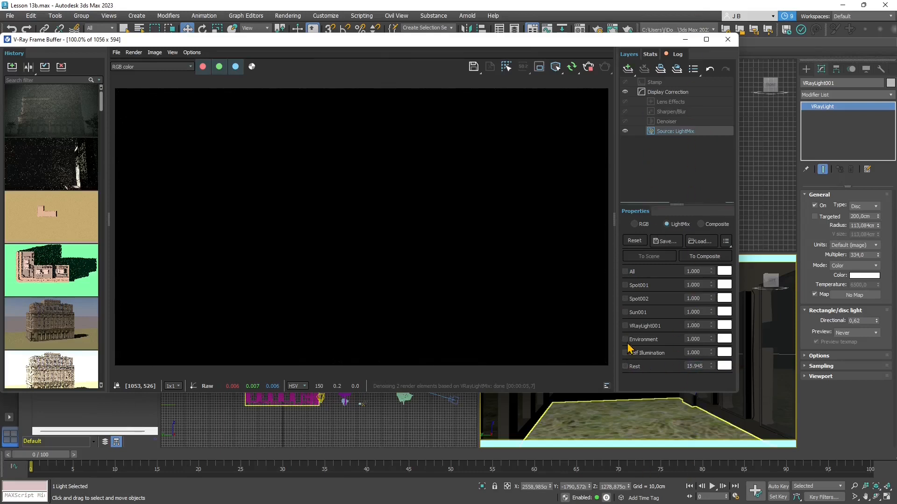
click(625, 354)
click(625, 353)
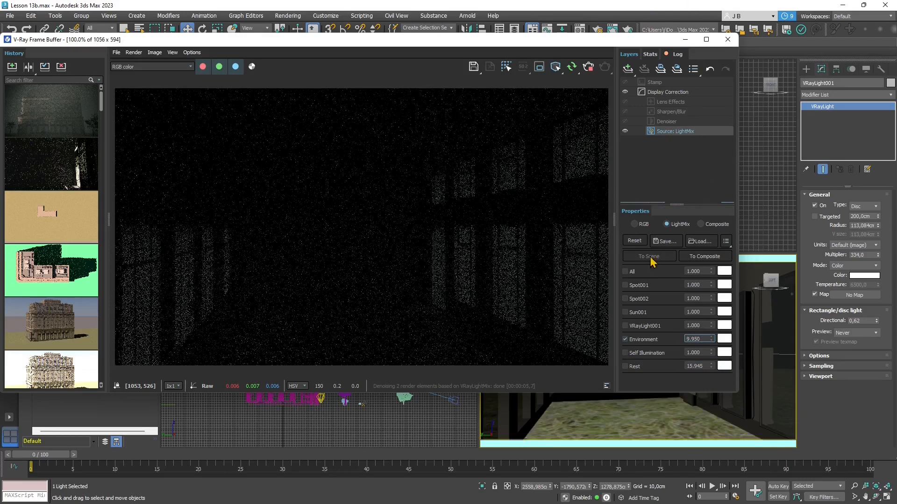
Isolate VRayLight001 in place of the Environment contribution and raise its LightMix intensity to about 5.410.
click(625, 326)
click(625, 340)
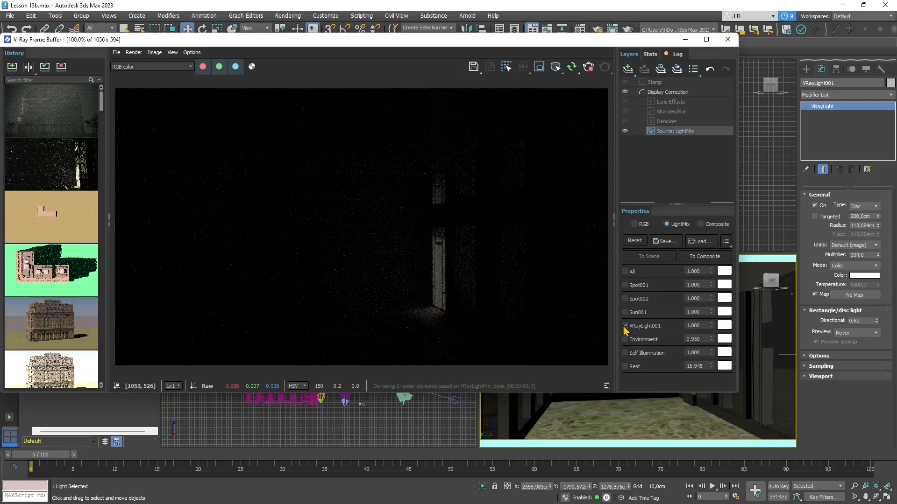
drag(712, 327, 694, 436)
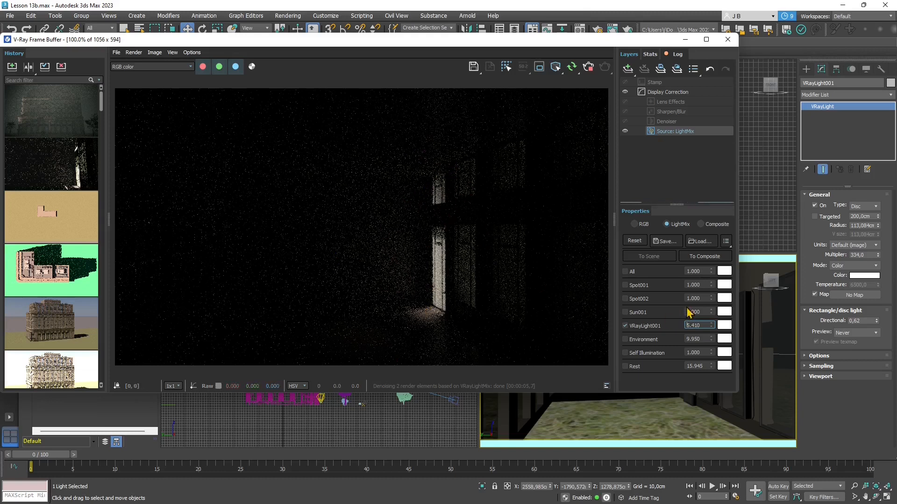
Tint VRayLight001 light blue in the LightMix (R 0.205, G 0.809, B 1.000) and toggle its contribution off and on.
click(724, 325)
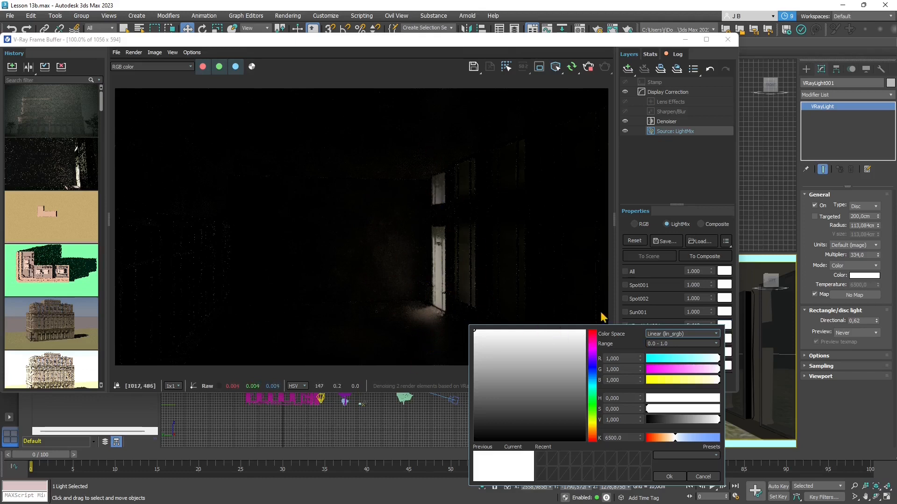
mouse_move(675, 360)
mouse_down()
mouse_move(660, 362)
mouse_move(710, 364)
mouse_move(682, 362)
mouse_up()
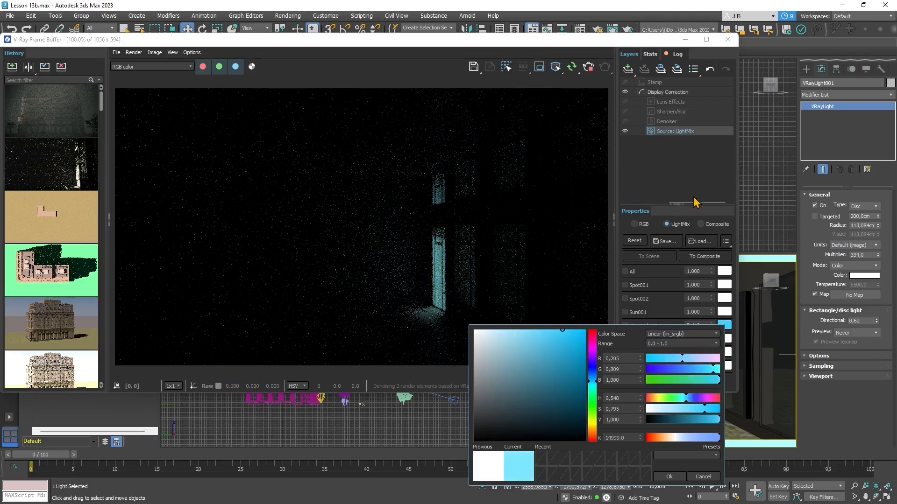
click(680, 212)
click(625, 325)
click(625, 326)
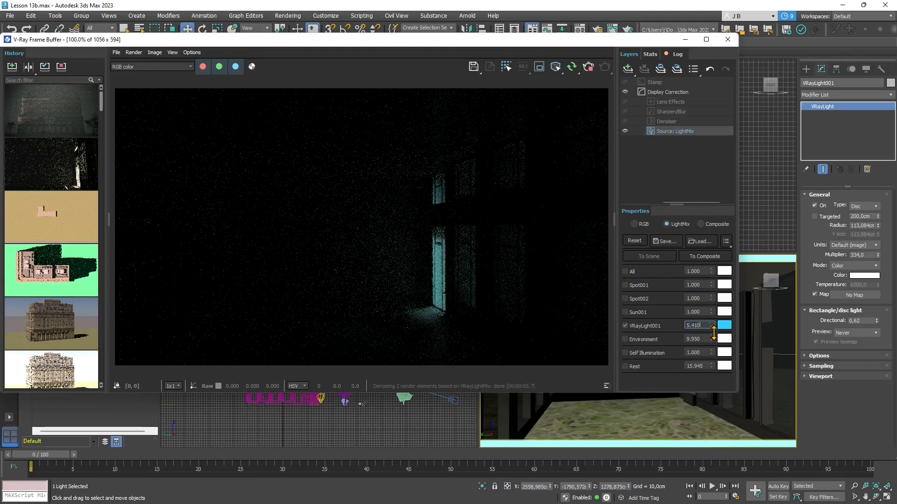
Set VRayLight001 to about 4.810 and Spot002 to about 7.665 in the LightMix, enable all contributions, and set All to about 0.895.
drag(711, 336, 724, 335)
click(632, 314)
click(648, 301)
drag(713, 301, 725, 178)
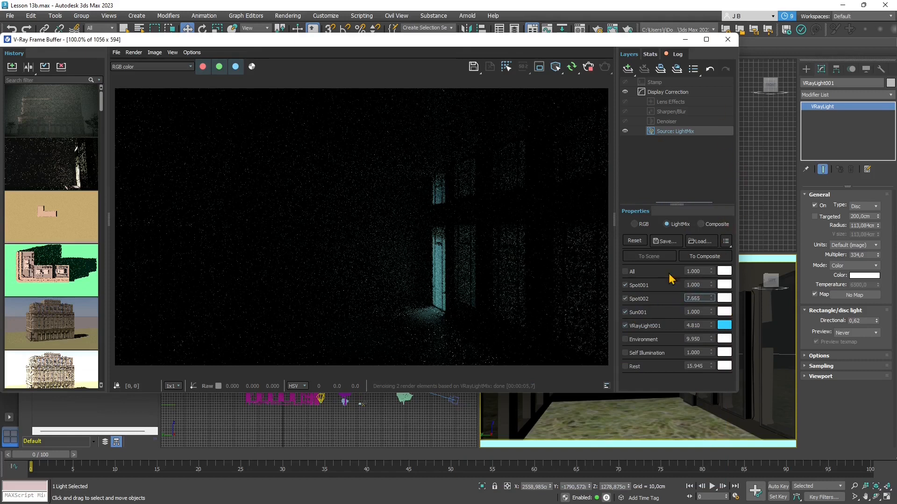
click(624, 272)
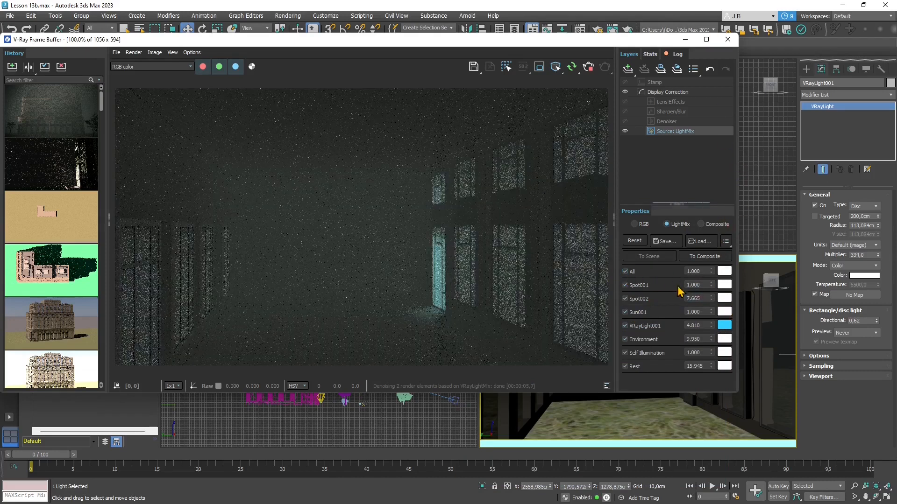
drag(711, 272, 727, 289)
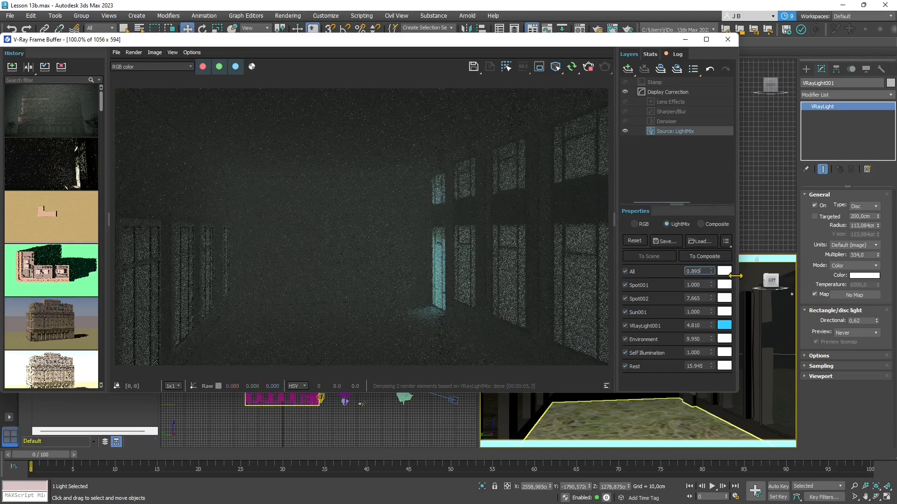
Tint the LightMix All contribution blue-green with R 0.251, G 0.675 and B 0.570.
click(725, 271)
click(590, 312)
click(591, 325)
click(584, 311)
drag(583, 318, 544, 284)
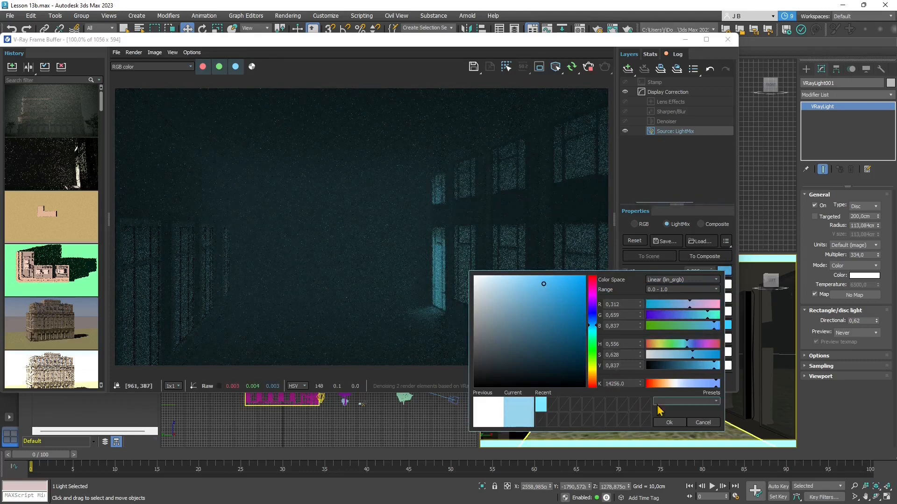
drag(693, 369, 680, 345)
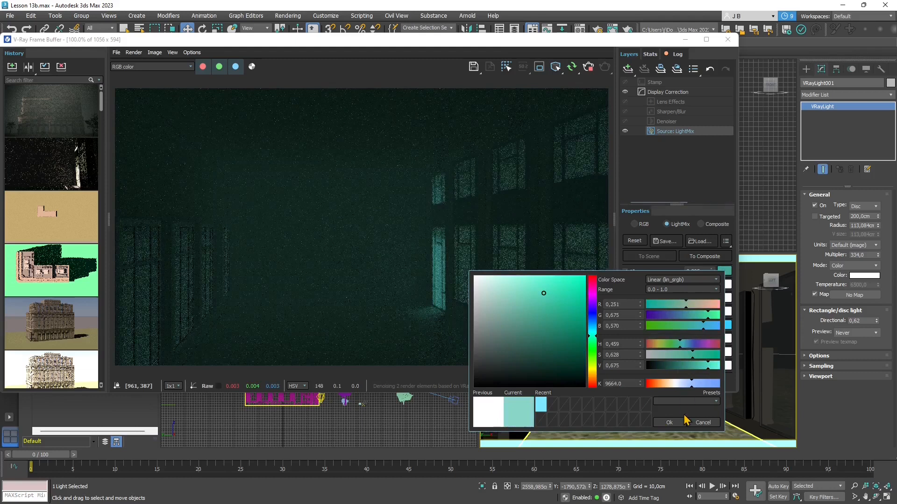
click(670, 422)
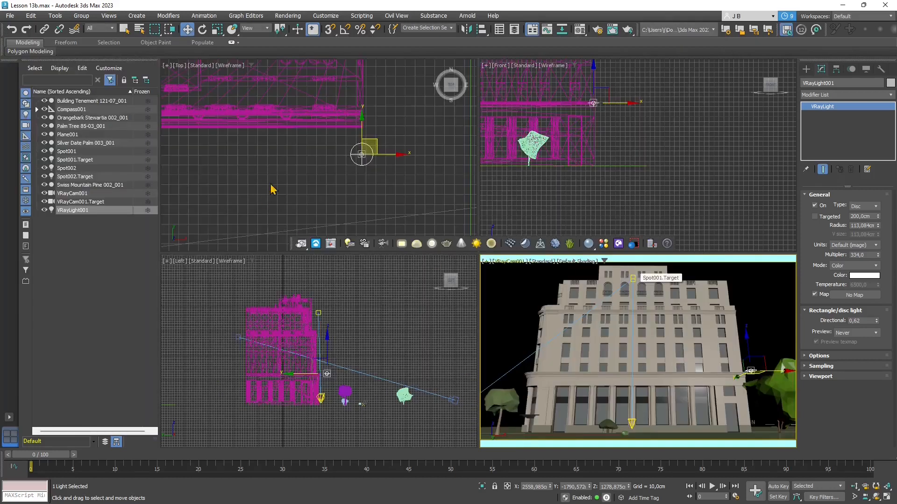
Raise the Daylight001 sun to a Z position of about 15597.6 cm and start a new interactive render of the camera view.
click(338, 177)
scroll(290, 178, down, 7)
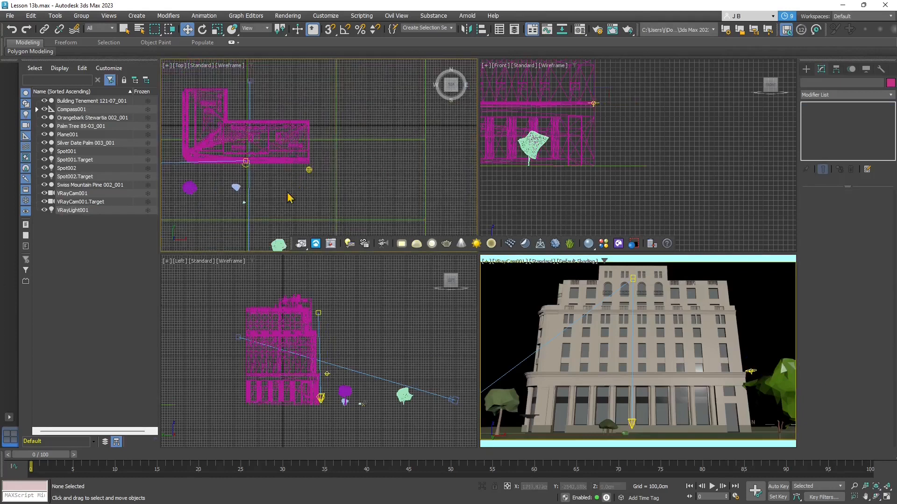
scroll(572, 198, down, 12)
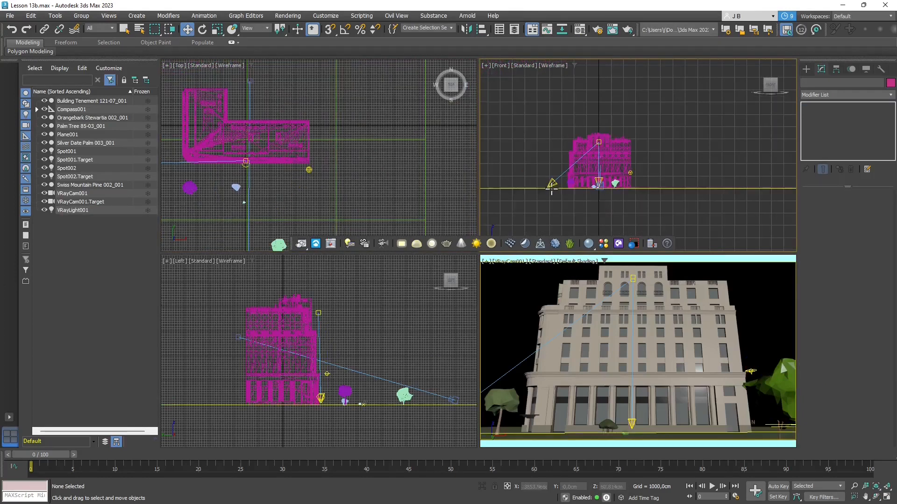
click(571, 210)
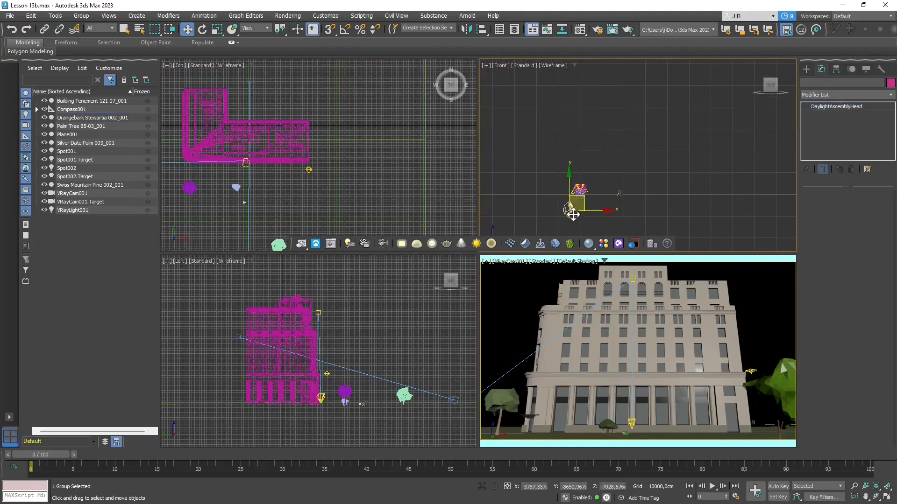
scroll(571, 191, up, 4)
drag(575, 135, 568, 89)
right_click(631, 294)
drag(305, 248, 305, 271)
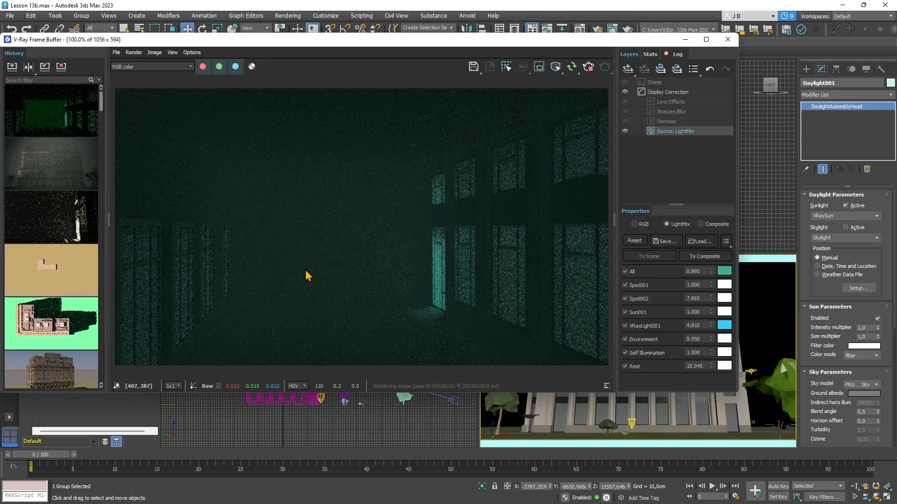
click(572, 68)
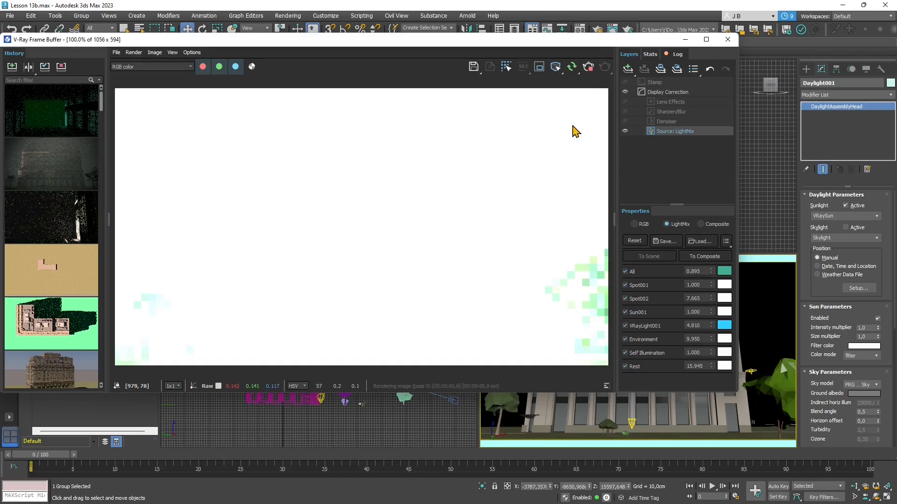
Lower the frame buffer's Display Correction exposure to about -4.101.
click(659, 93)
drag(684, 252, 632, 254)
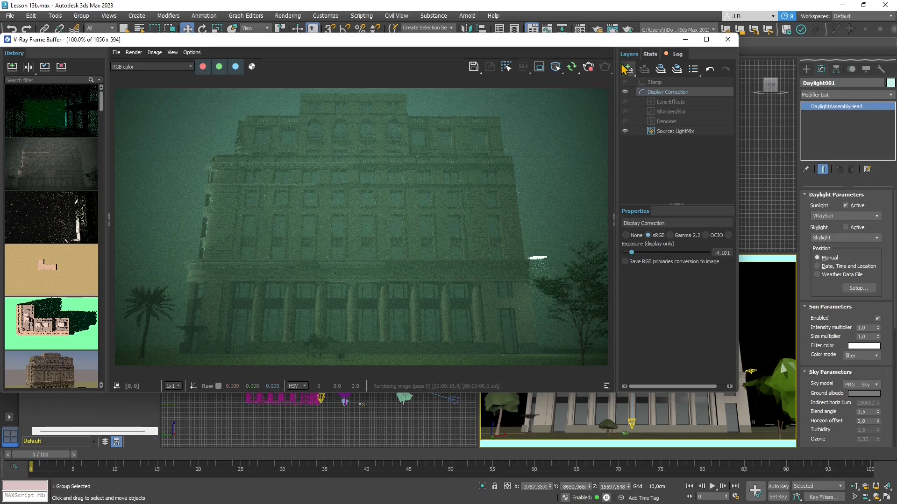
Deactivate the VRayEnvironmentFog atmosphere effect in the Environment and Effects settings.
click(326, 16)
mouse_move(287, 16)
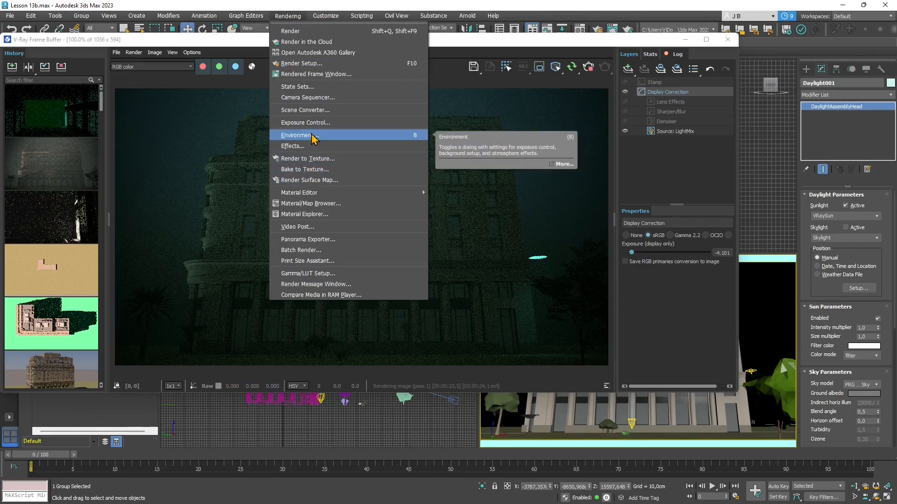
click(312, 136)
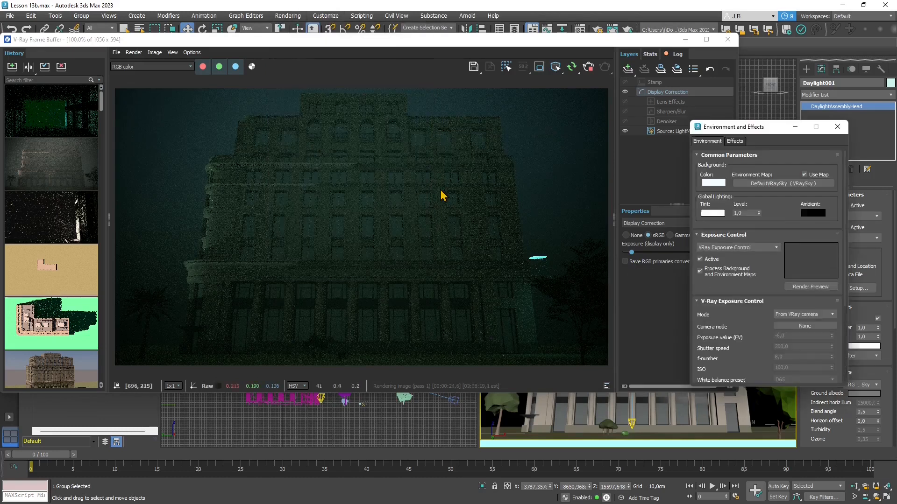
scroll(740, 326, down, 5)
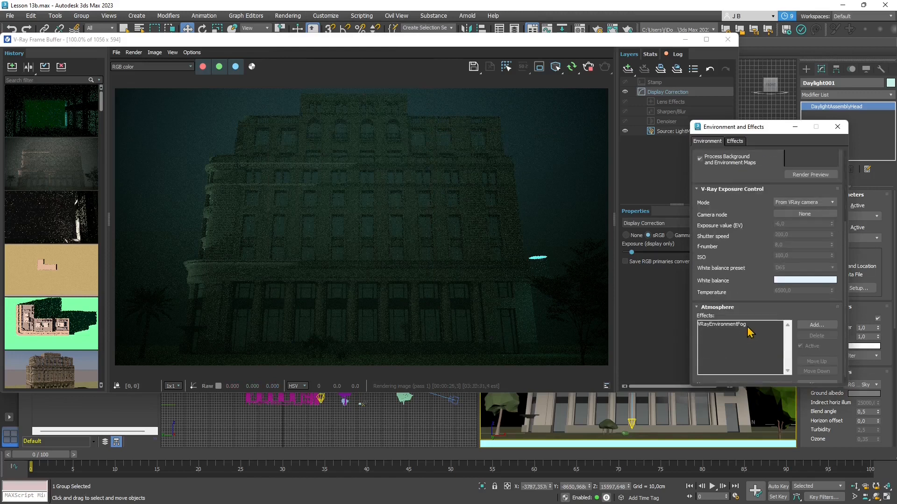
click(748, 325)
click(801, 347)
scroll(802, 350, down, 5)
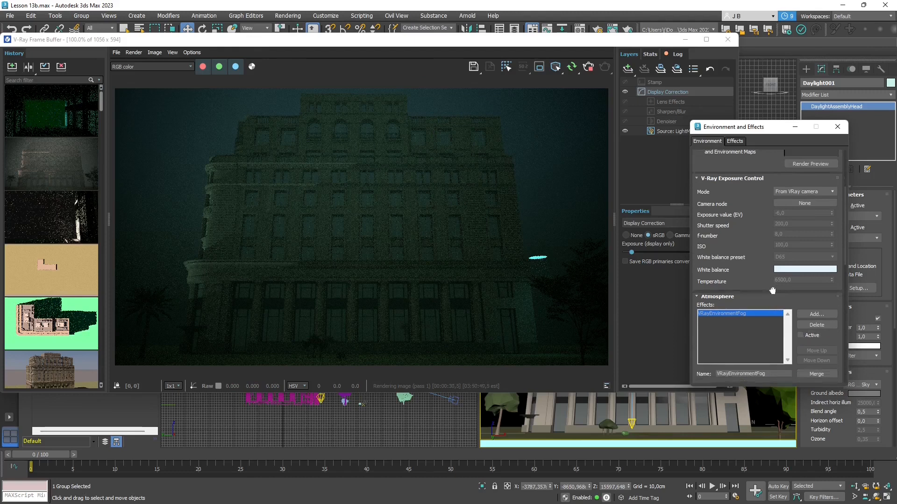
Move the frame buffer aside to examine the Daylight sun's position relative to the building, and bring the frame buffer back into view.
click(326, 176)
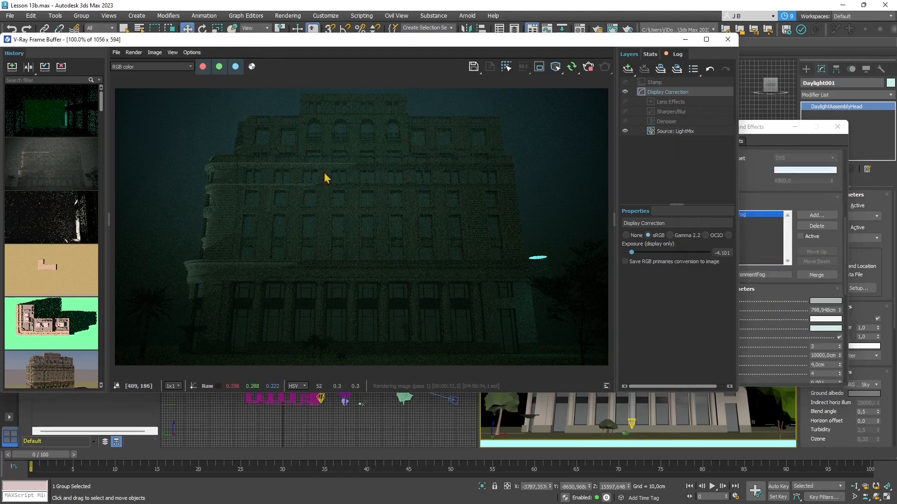
drag(517, 42, 535, 193)
scroll(340, 141, down, 6)
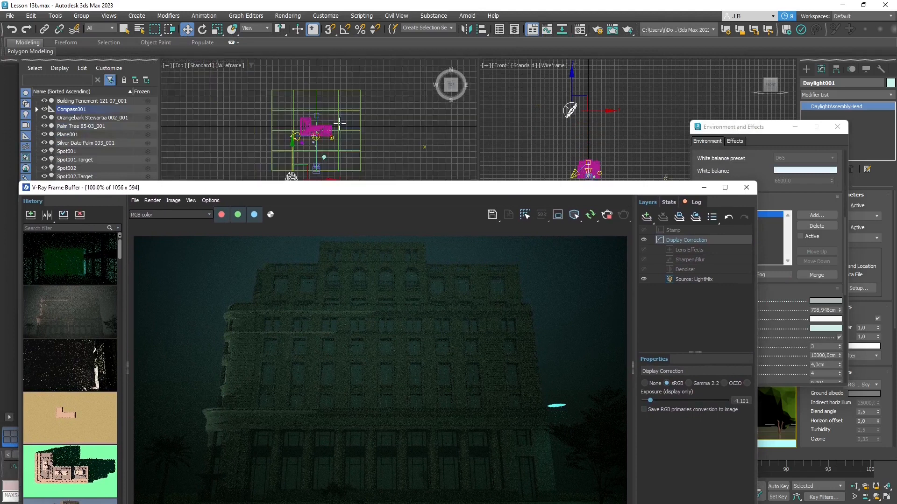
drag(430, 190, 470, 452)
scroll(409, 398, down, 5)
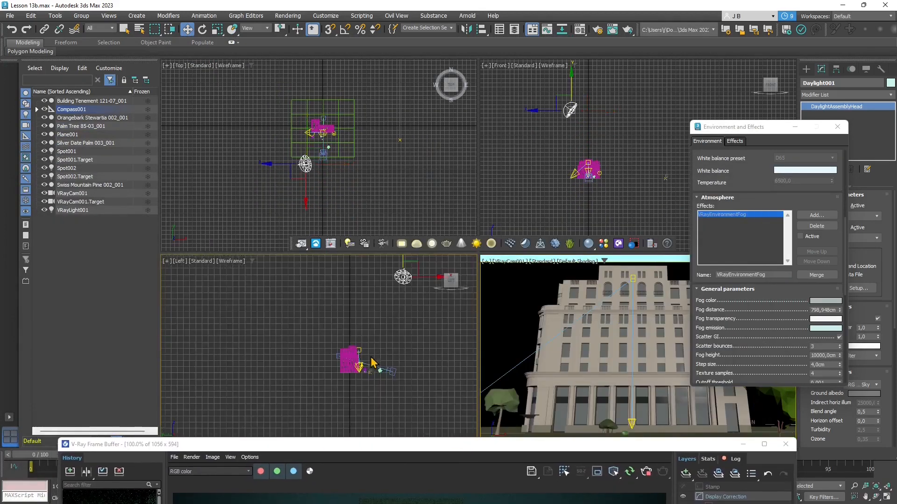
scroll(411, 308, up, 1)
drag(486, 444, 453, 84)
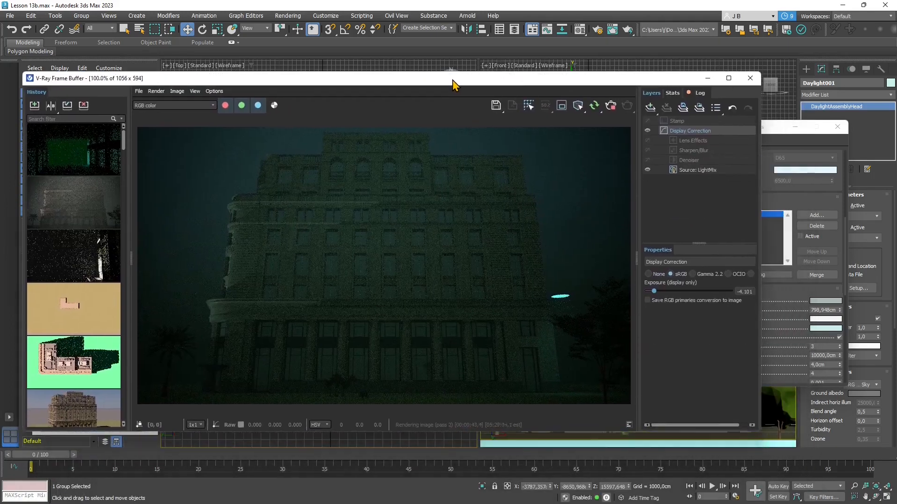
Toggle the LightMix All contribution off and on, and raise Sun001 to about 30.250.
click(692, 170)
click(646, 312)
click(646, 312)
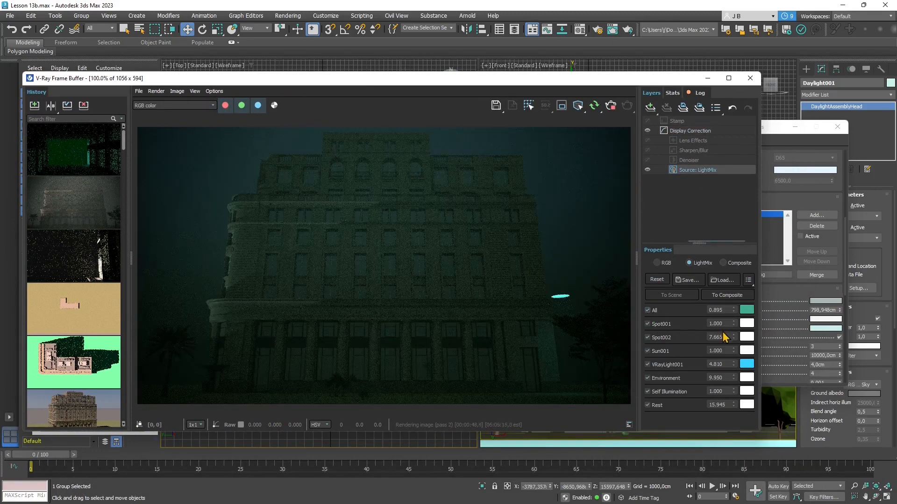
drag(734, 352, 790, 213)
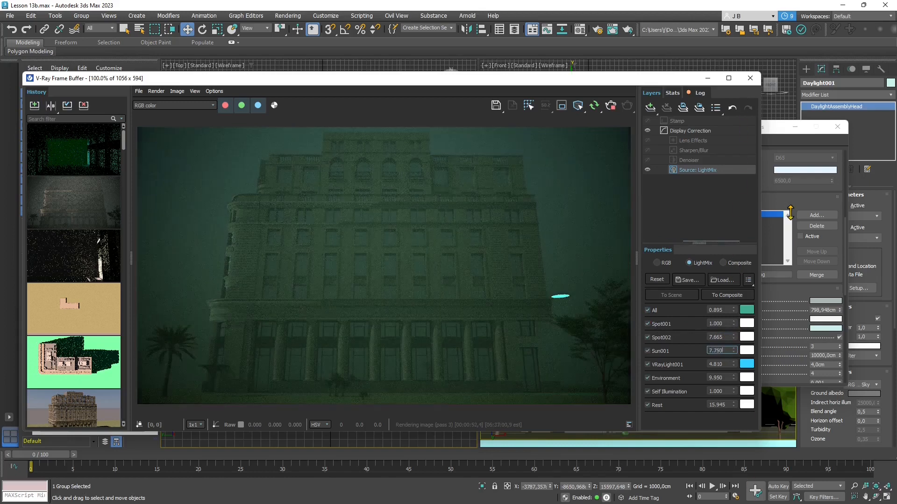
drag(734, 351, 772, 137)
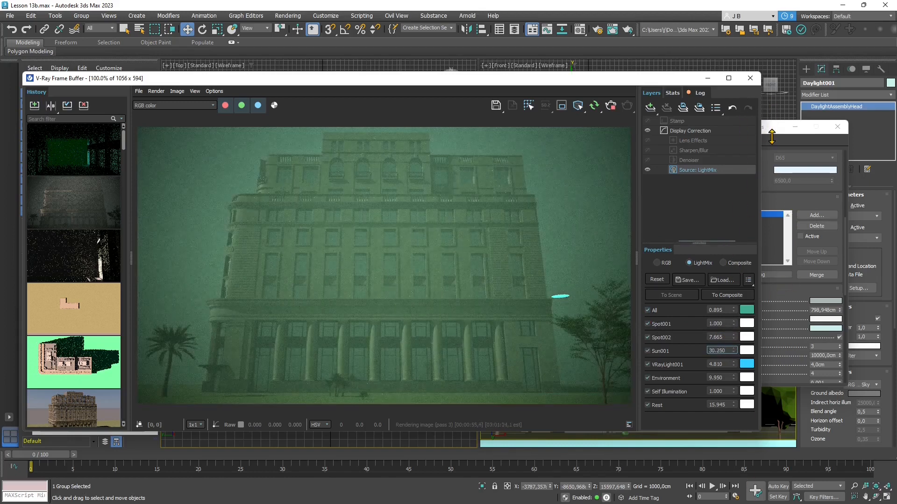
Toggle VRayLight001 in the LightMix to compare its effect, and switch off every contribution.
click(647, 365)
click(647, 365)
click(647, 392)
click(648, 364)
click(647, 351)
click(647, 337)
click(647, 324)
click(648, 311)
Enable the Spot001 and Spot002 contributions in the LightMix and preview them with and without Sun001.
click(647, 351)
click(647, 338)
click(648, 324)
click(673, 351)
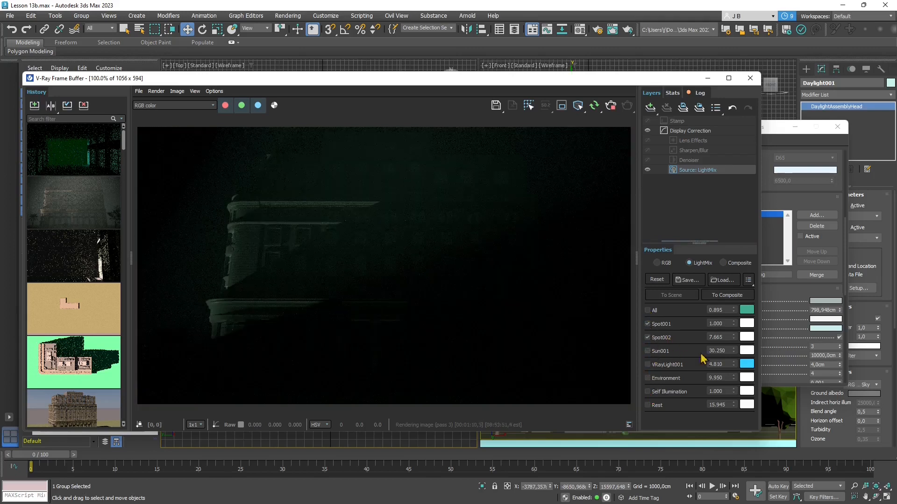
click(663, 355)
click(663, 354)
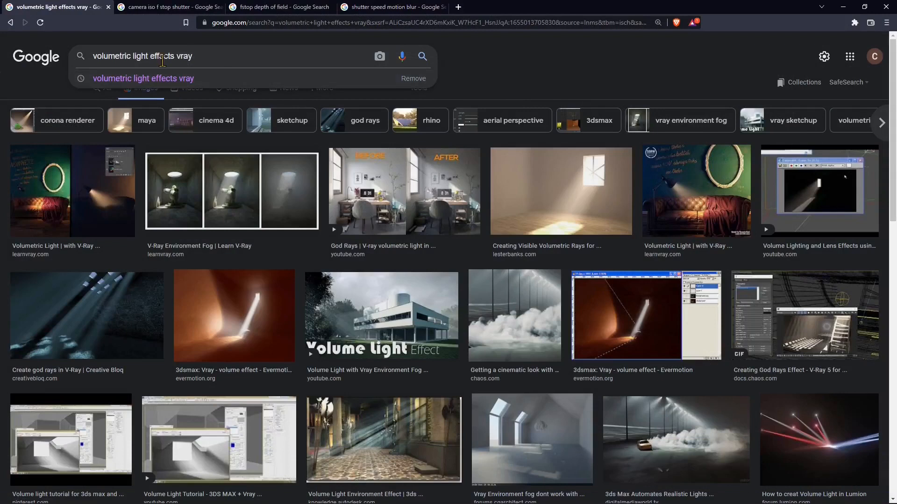
Review the browser's image results for "volumetric light effects vray" and "camera iso f stop shutter", highlighting the iso, f stop and shutter terms.
click(514, 50)
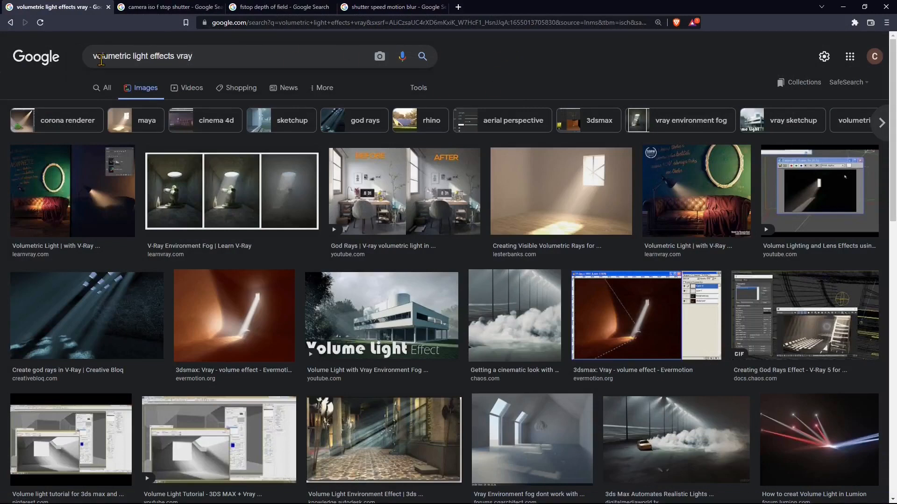
click(133, 7)
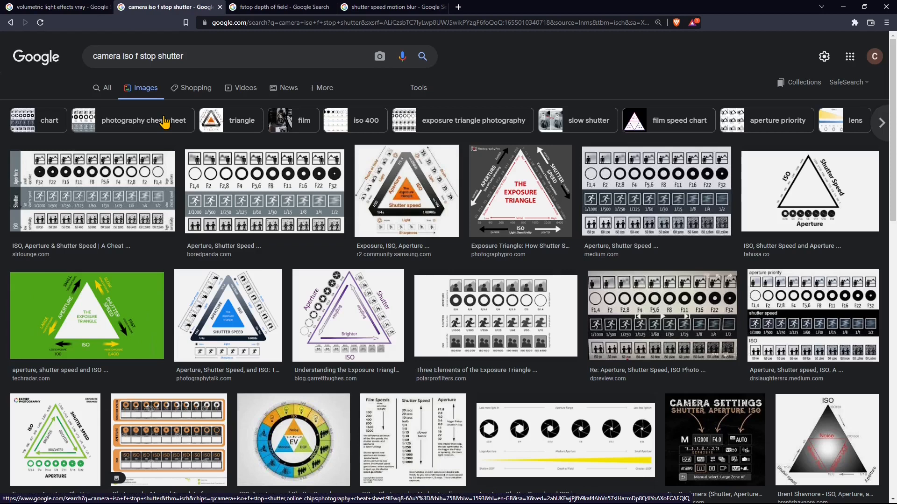
drag(123, 56, 194, 59)
click(135, 56)
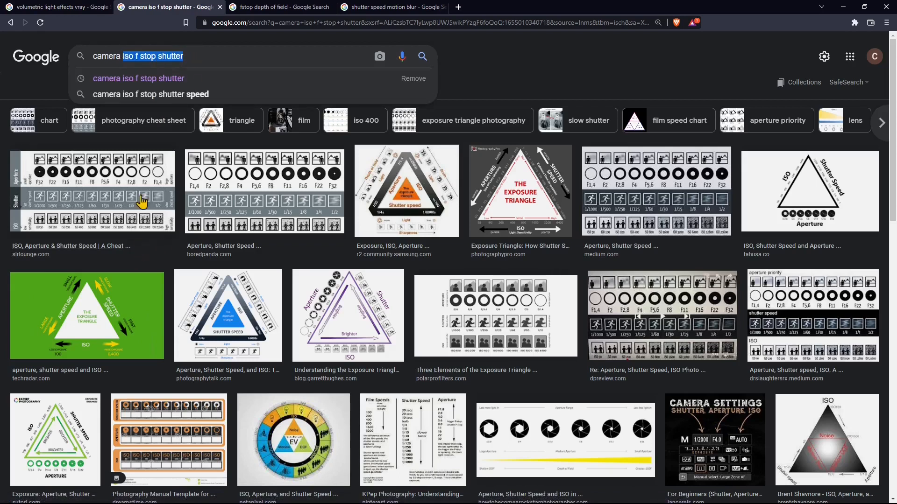
triple_click(152, 53)
double_click(181, 60)
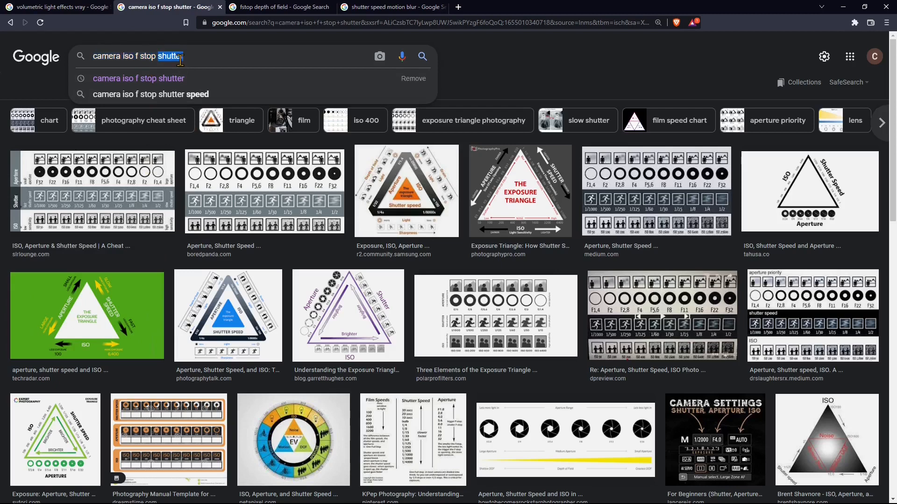
double_click(128, 60)
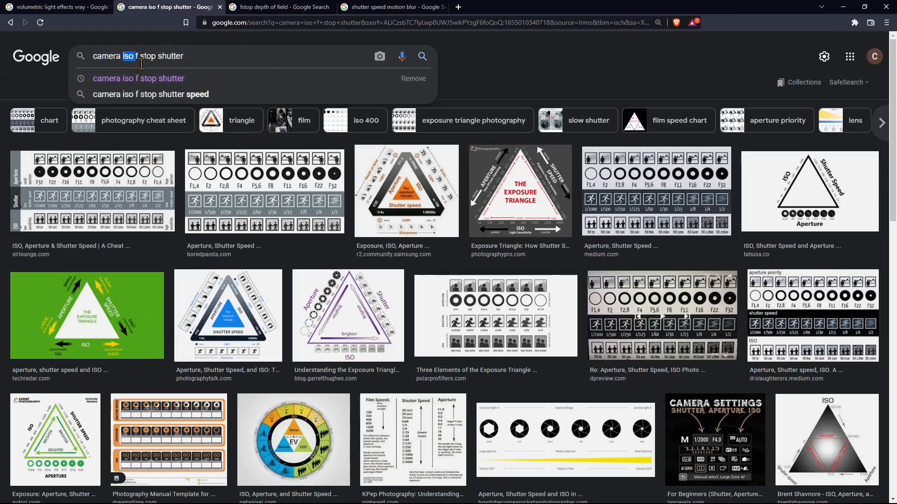
click(140, 59)
drag(132, 56, 160, 57)
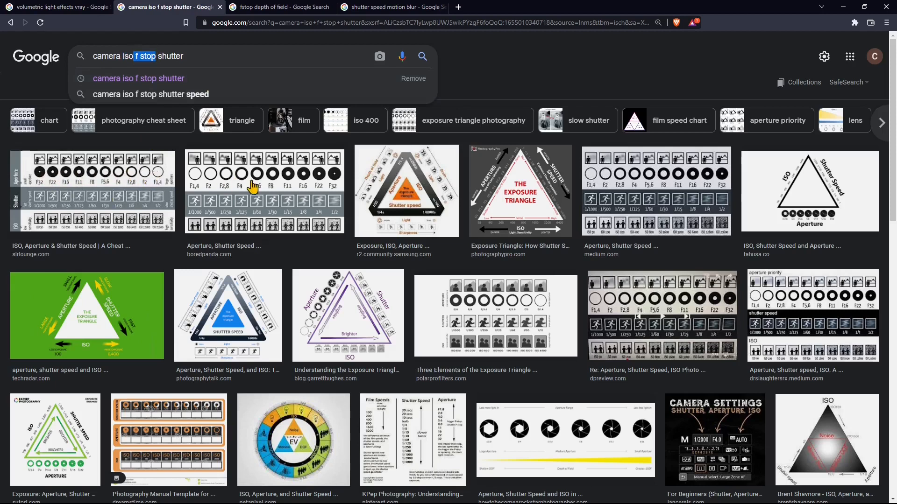
double_click(175, 52)
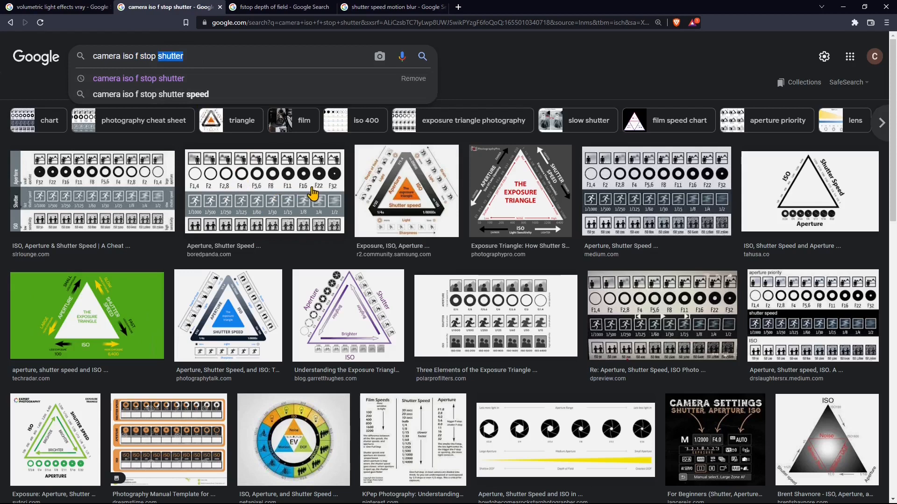
click(145, 56)
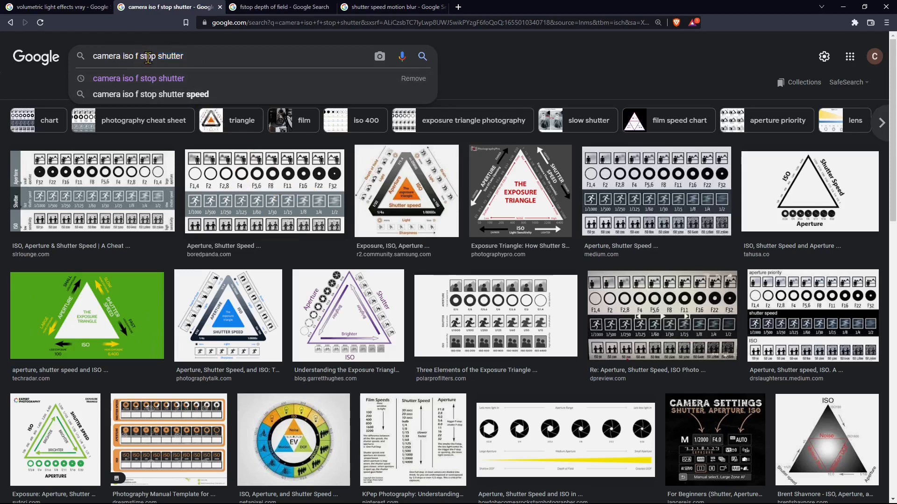
Examine the image results for "fstop depth of field" and "shutter speed motion blur".
click(315, 7)
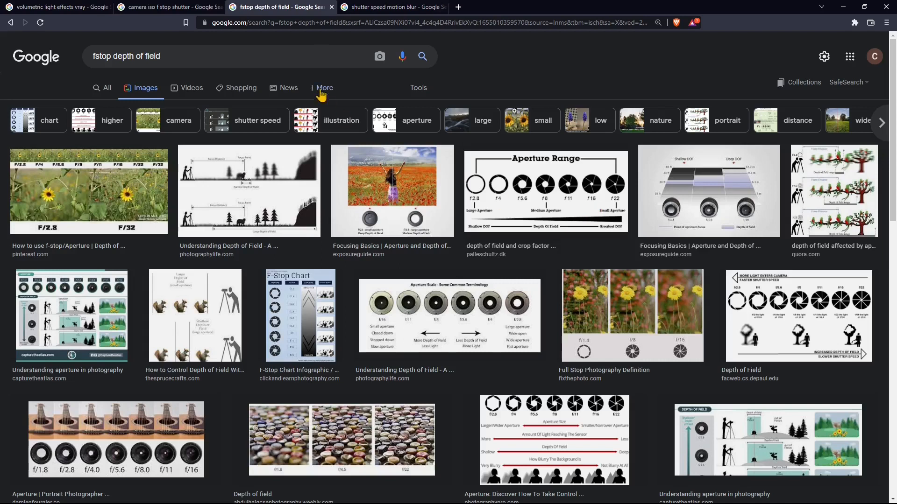
click(361, 8)
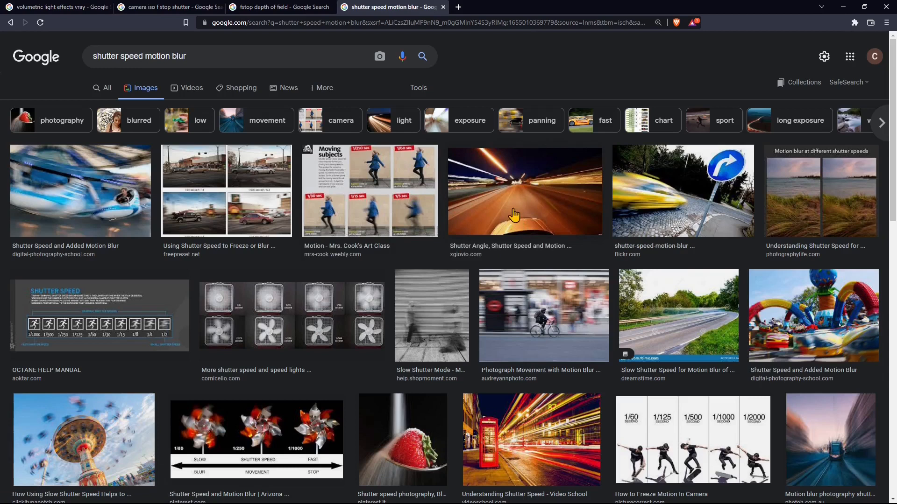
Look through the image results for "shutter speed motion blur".
scroll(514, 215, down, 4)
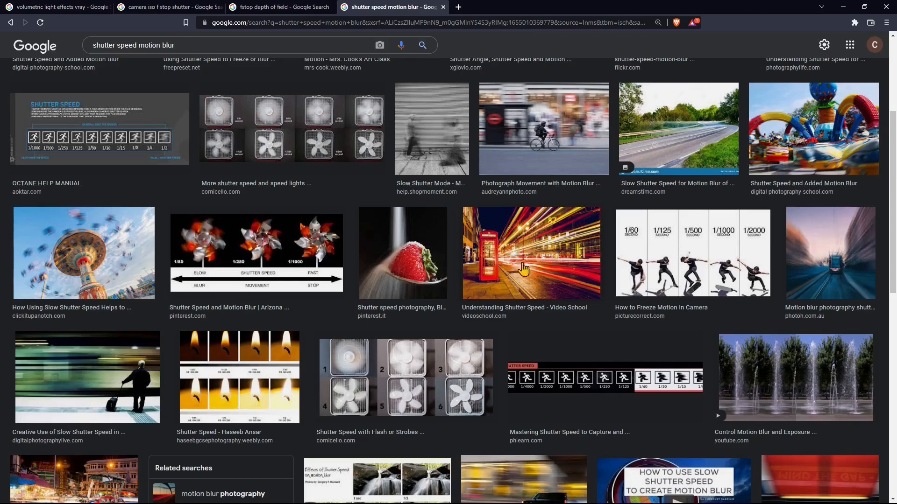
scroll(478, 257, up, 4)
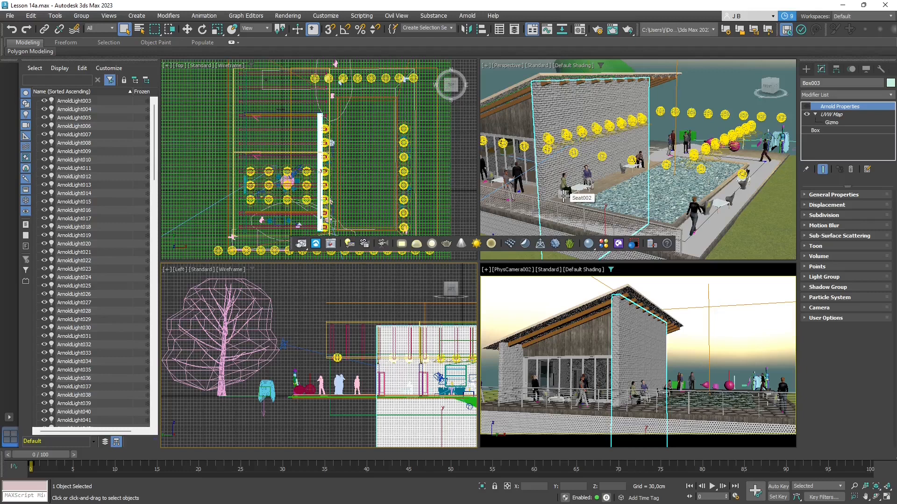
Switch to 3ds Max and change the renderer in Render Setup to V-Ray 5, update 2.3.
alt+middle_drag(618, 211, 541, 126)
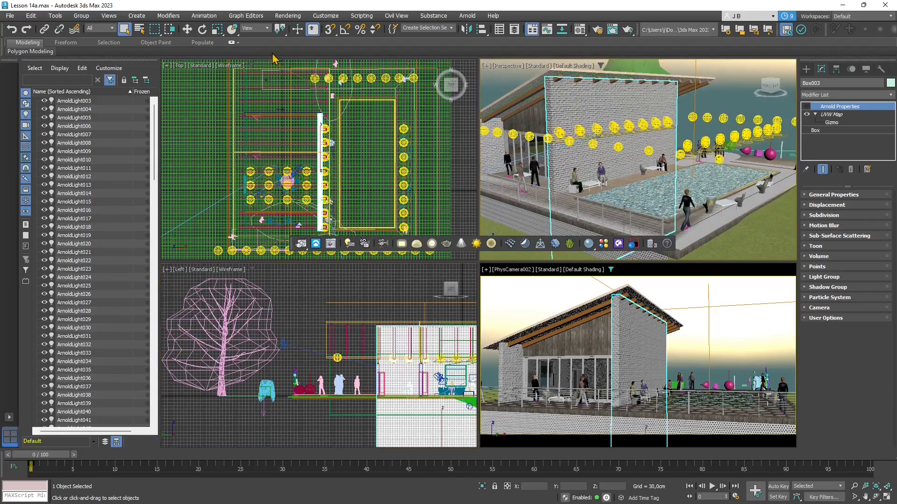
click(288, 16)
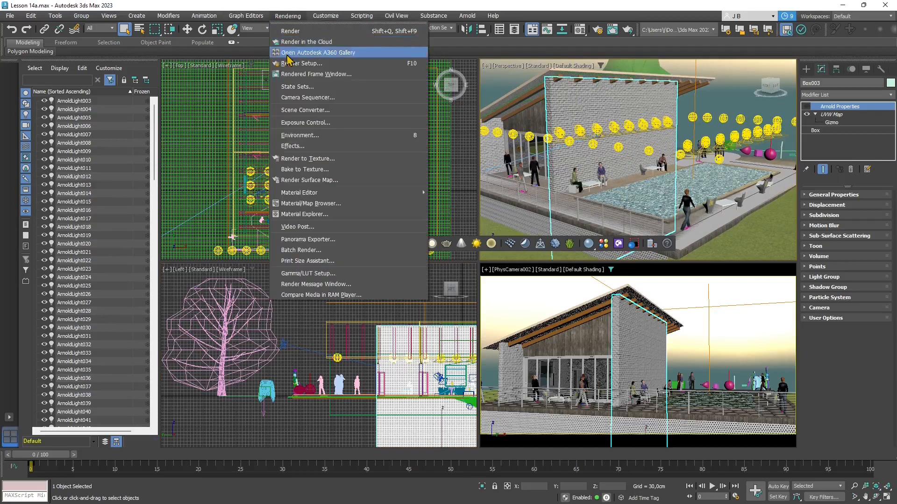
click(333, 64)
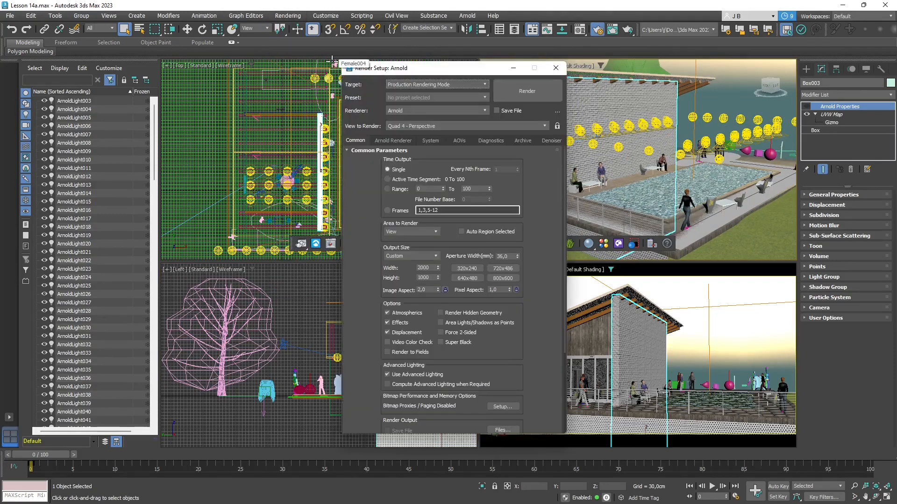
click(395, 111)
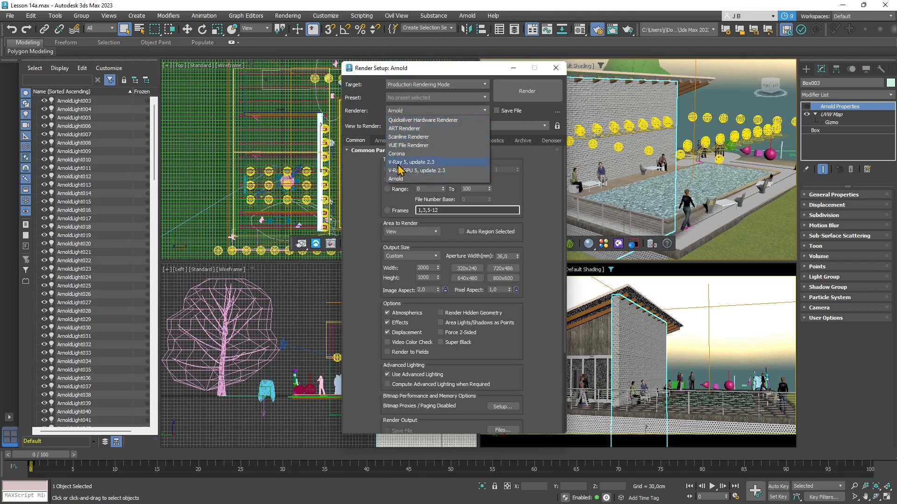
click(398, 163)
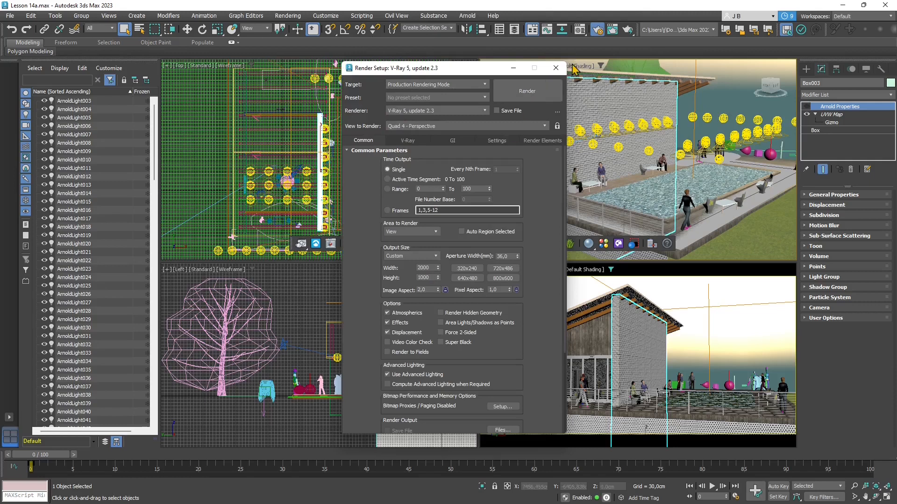
drag(483, 68, 289, 66)
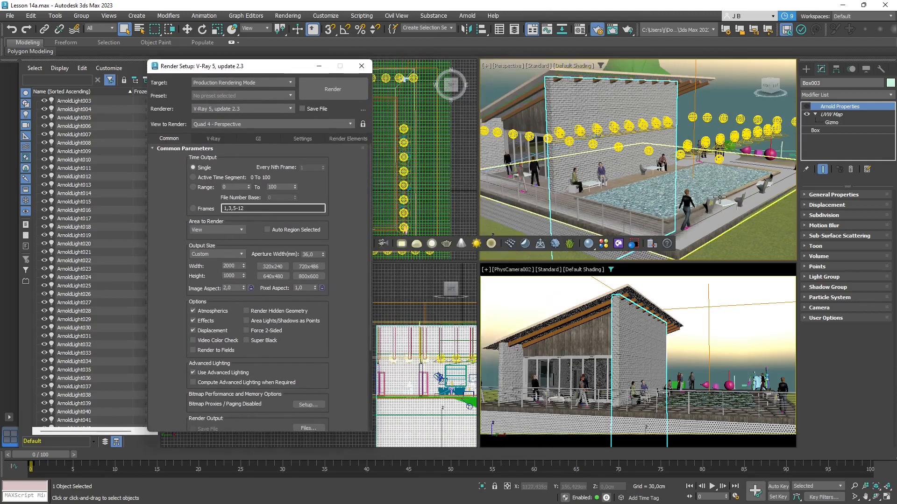
Move the animation to frame 25 and delete the particle system falling over the building.
drag(47, 456, 240, 467)
middle_drag(720, 139, 723, 199)
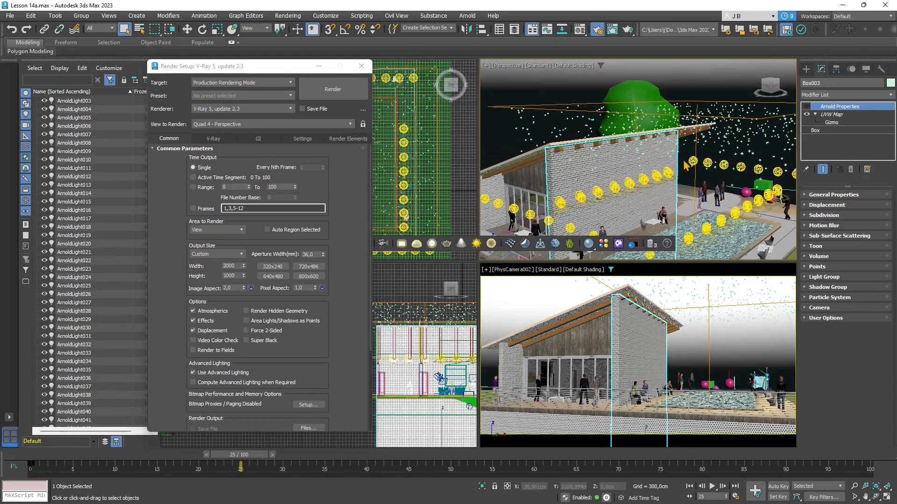
click(603, 110)
key(Delete)
middle_drag(607, 211, 614, 146)
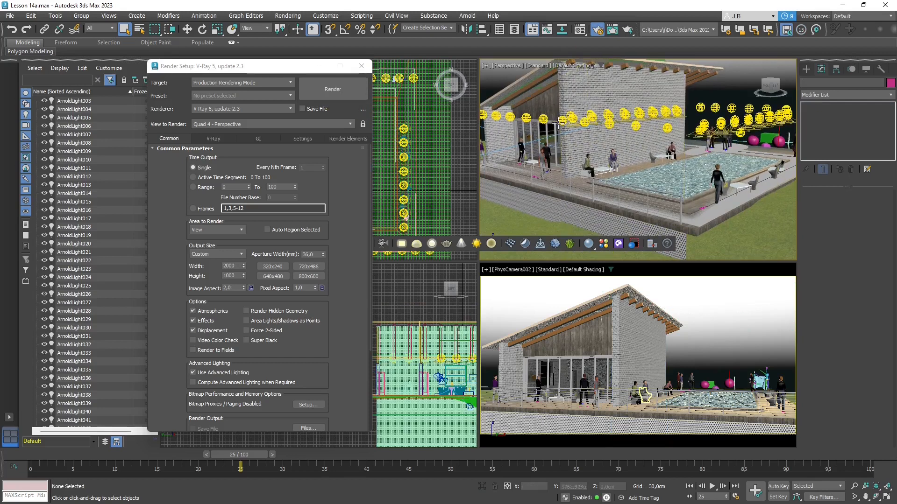
Examine the building in the Perspective view from its back wall, from a distance, and around the terrace and pool.
alt+middle_drag(576, 152, 737, 148)
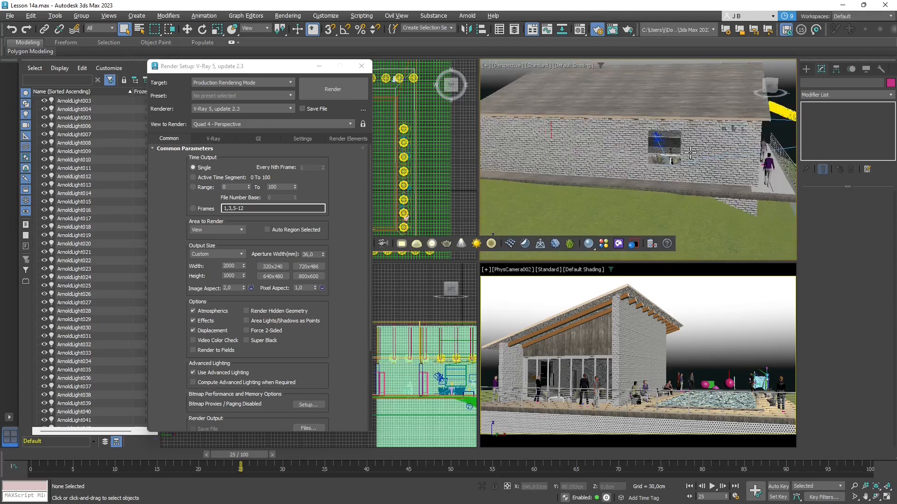
scroll(692, 153, up, 8)
mouse_move(607, 153)
alt+middle_down()
mouse_move(613, 123)
mouse_move(624, 158)
alt+middle_up()
scroll(623, 158, down, 15)
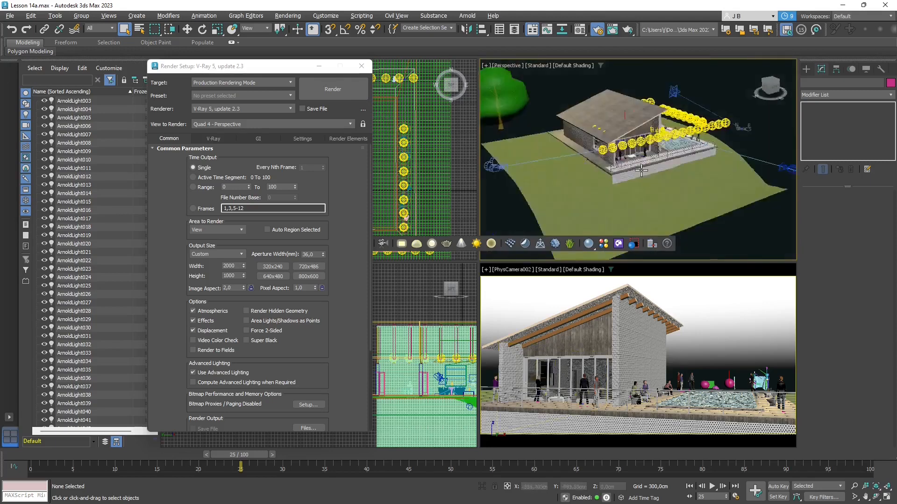
scroll(638, 153, up, 5)
alt+middle_drag(639, 153, 647, 138)
scroll(671, 163, up, 4)
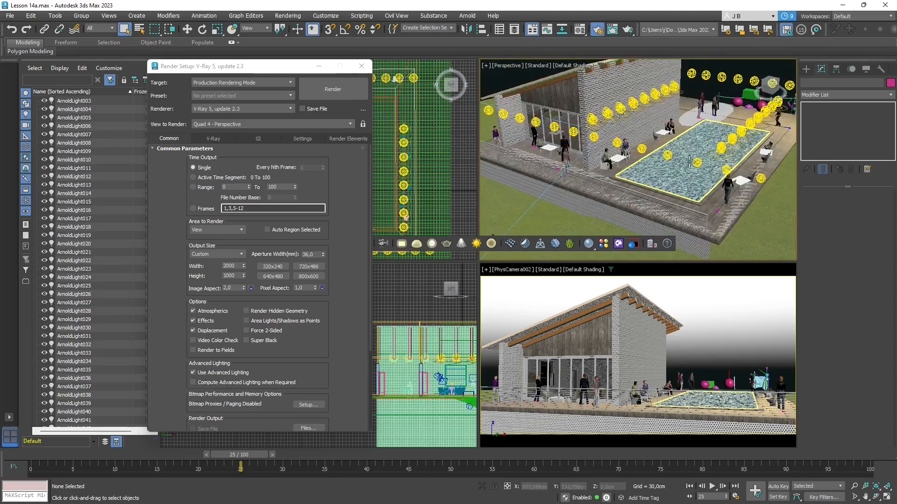
alt+middle_drag(676, 189, 683, 174)
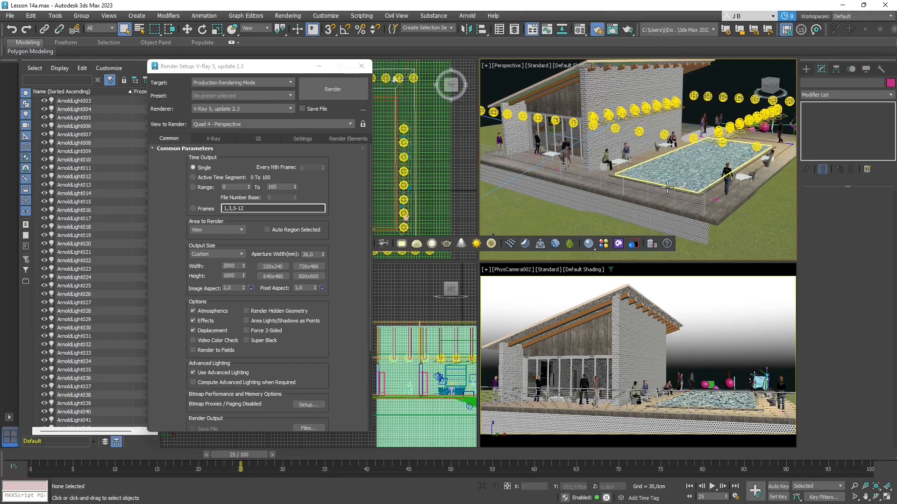
alt+middle_drag(687, 158, 643, 196)
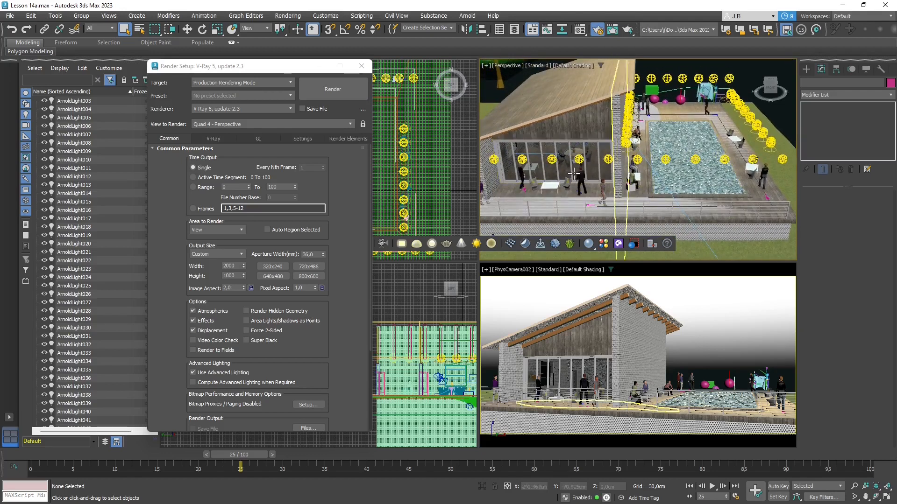
alt+middle_drag(603, 181, 611, 181)
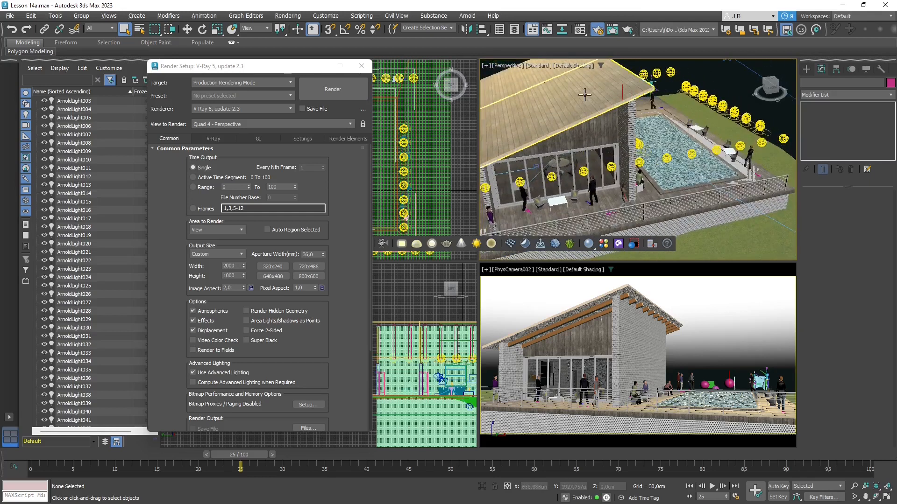
Select the roof, render the Perspective view of the brick wall and pool with V-Ray, and stop the render after reviewing it.
click(564, 113)
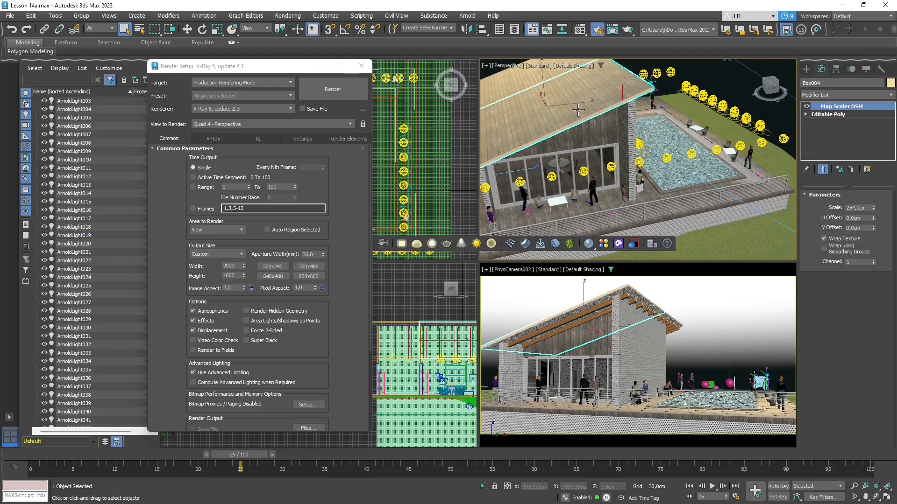
alt+middle_drag(577, 112, 584, 173)
click(326, 88)
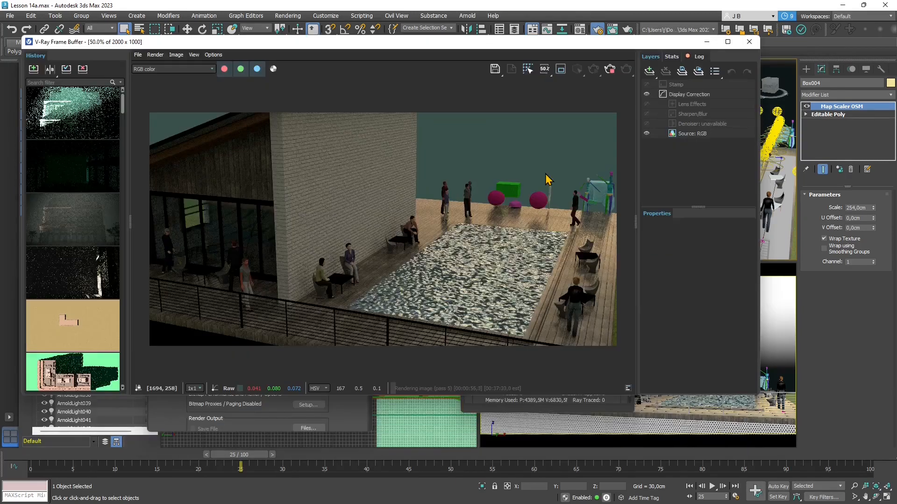
drag(520, 43, 553, 44)
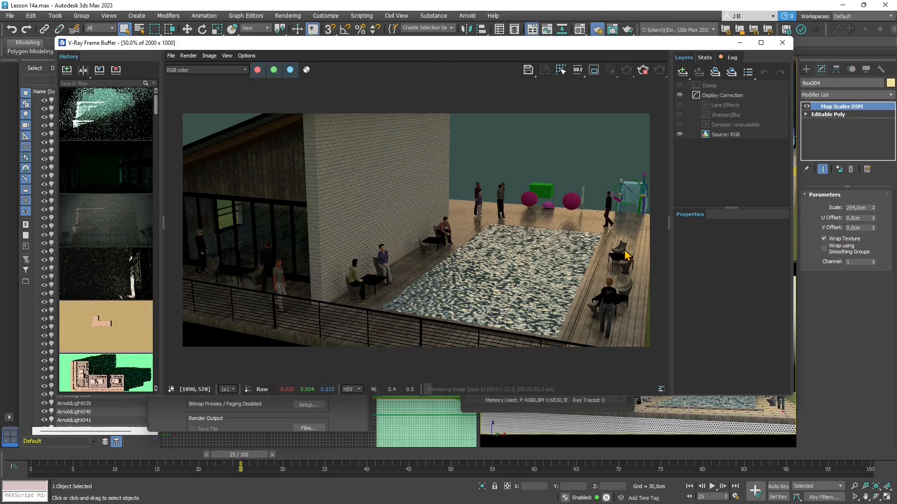
click(782, 42)
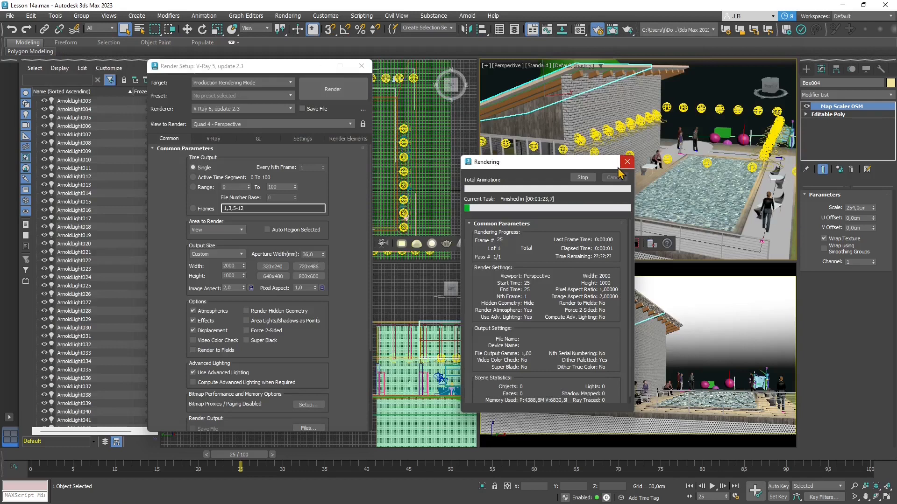
click(625, 164)
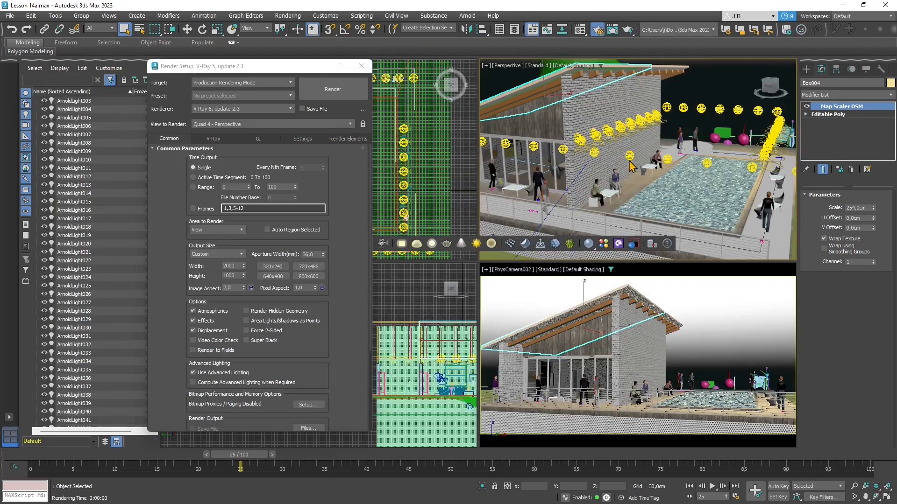
Select an Arnold light behind the pool, review its intensity, shadow and contribution parameters, and close Render Setup.
click(682, 106)
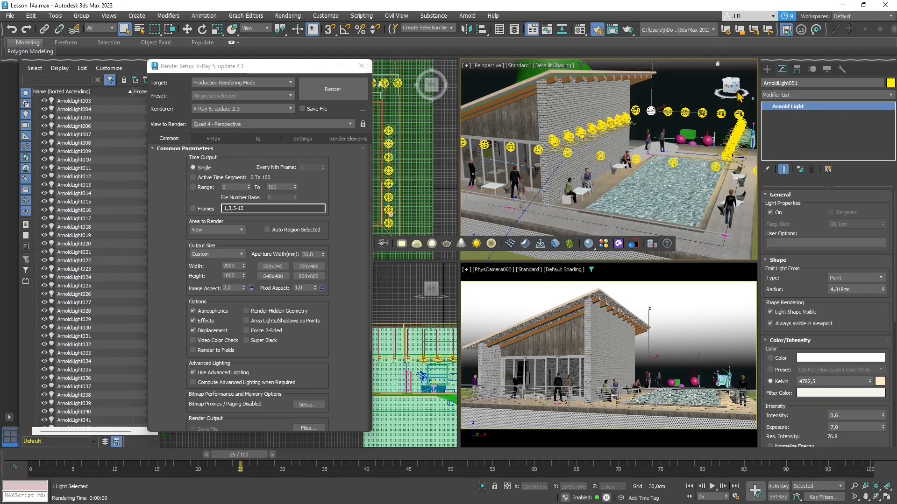
drag(804, 232, 811, 77)
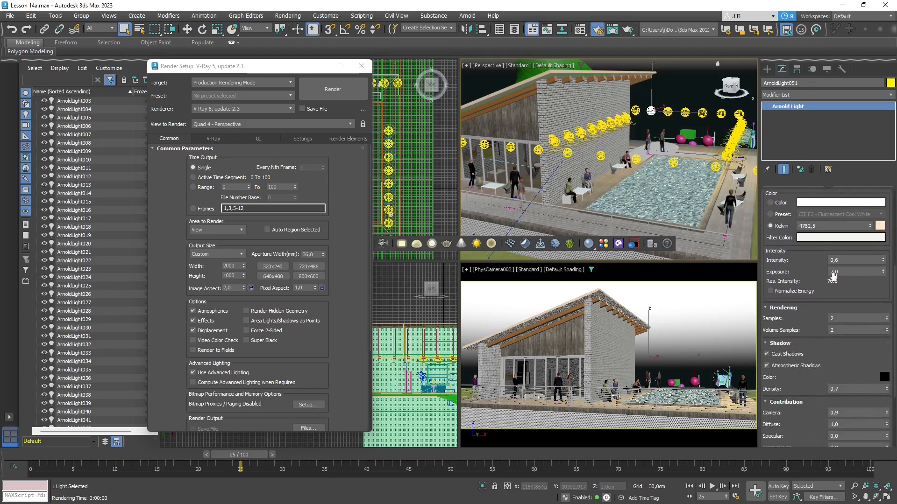
scroll(862, 358, down, 3)
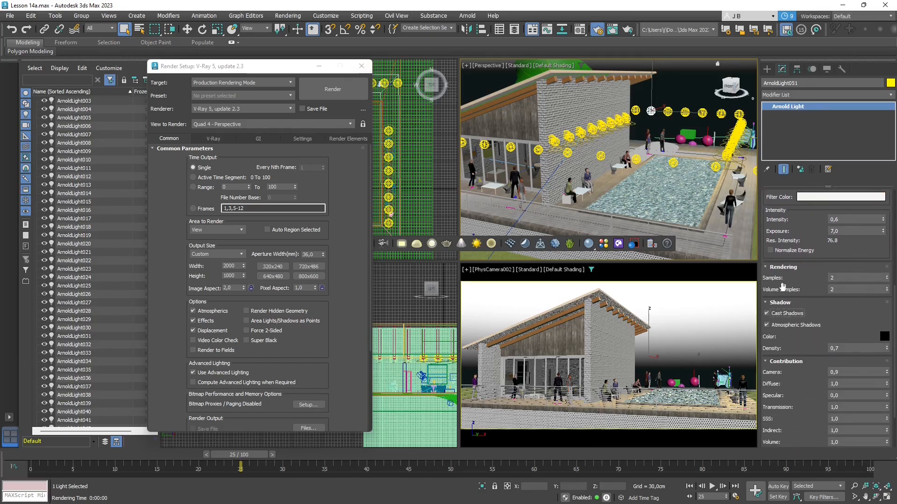
click(362, 66)
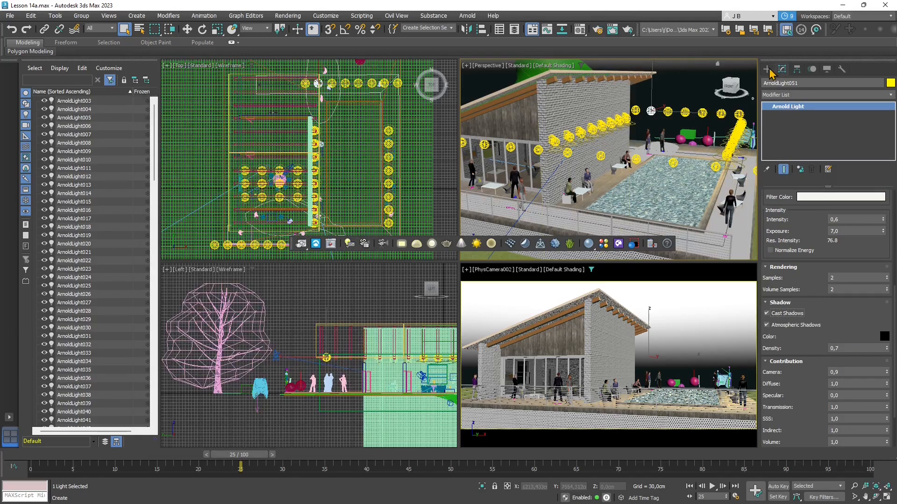
Filter the scene object list to lights only, select every light in it and delete them all.
alt+middle_drag(666, 160, 704, 147)
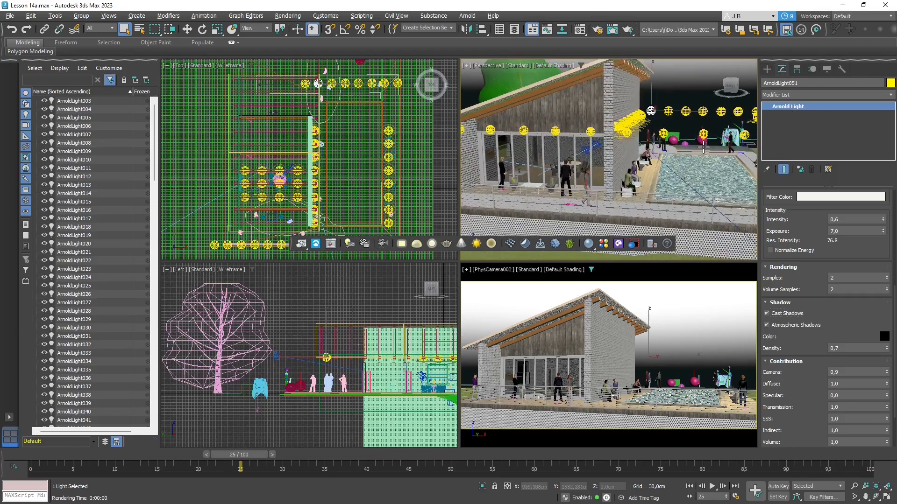
scroll(700, 145, down, 5)
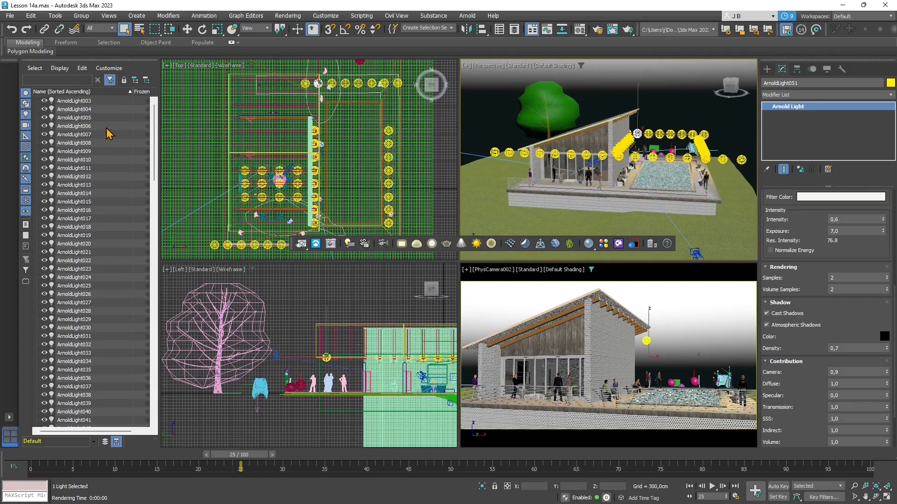
click(26, 236)
click(26, 115)
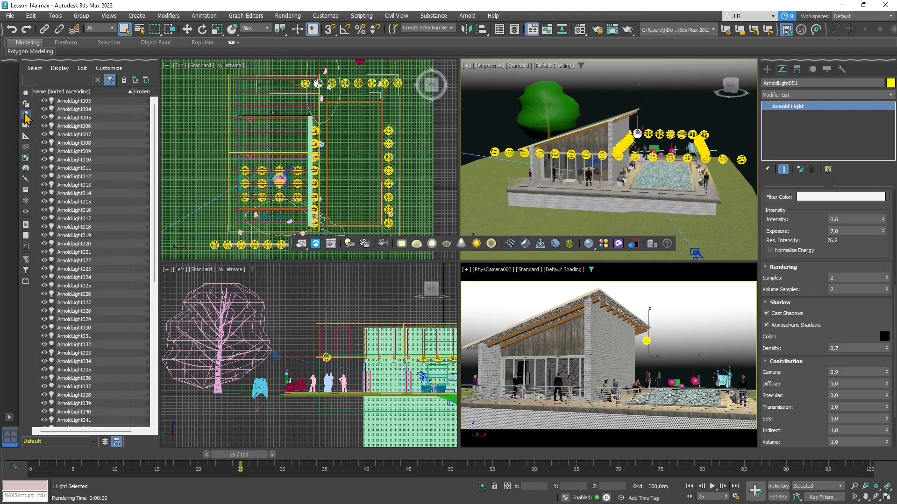
click(75, 101)
drag(155, 124, 155, 324)
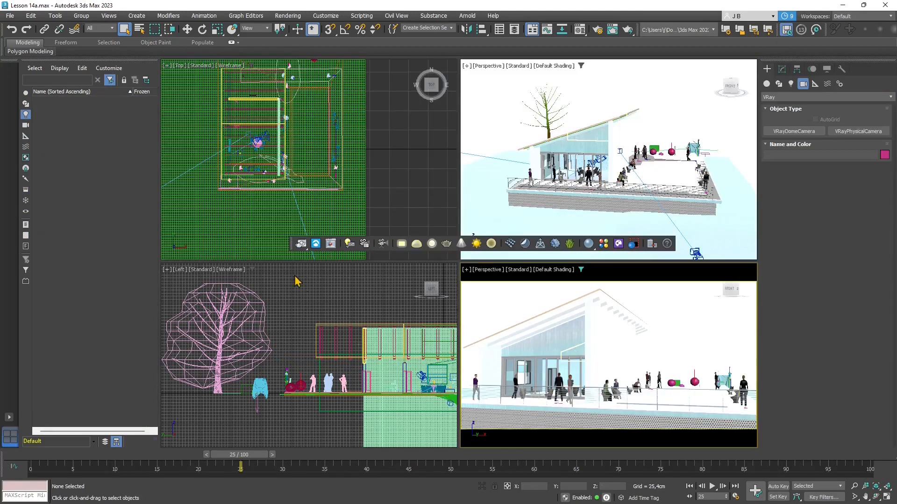
Render the building view with V-Ray at 100% zoom, set the Display Correction exposure to about -2.25, and close the frame buffer.
click(302, 244)
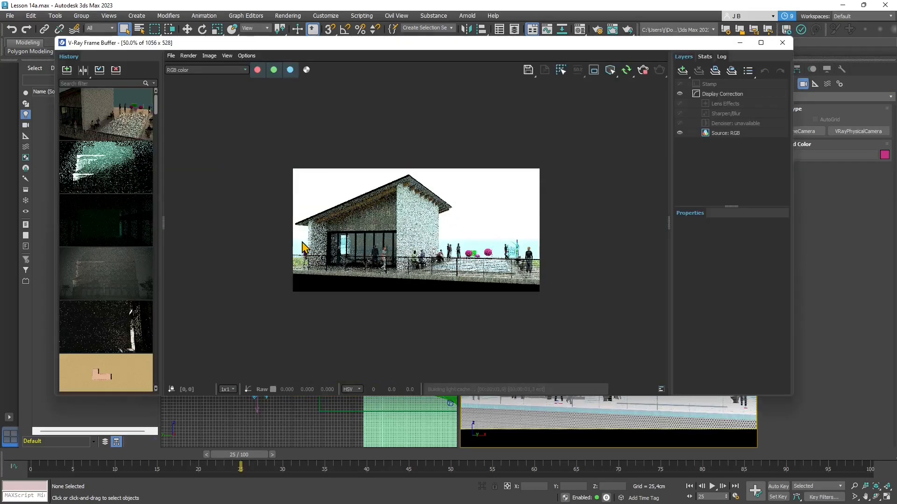
double_click(429, 280)
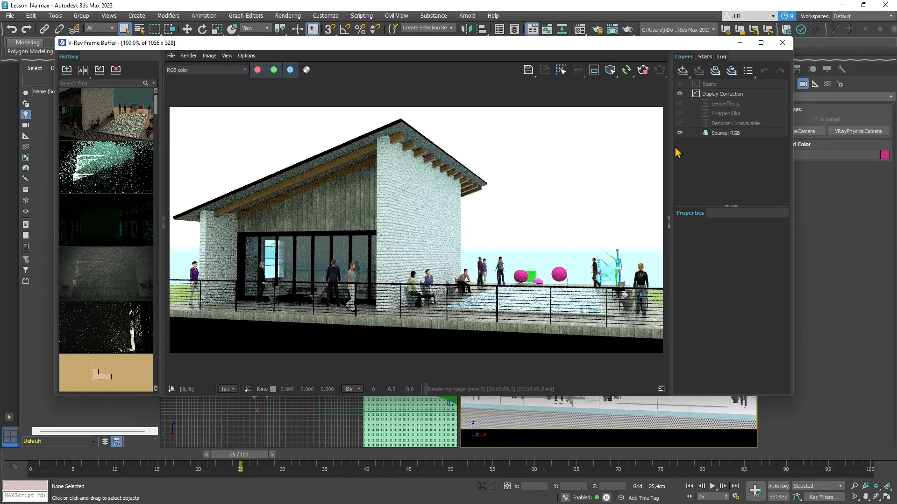
click(719, 95)
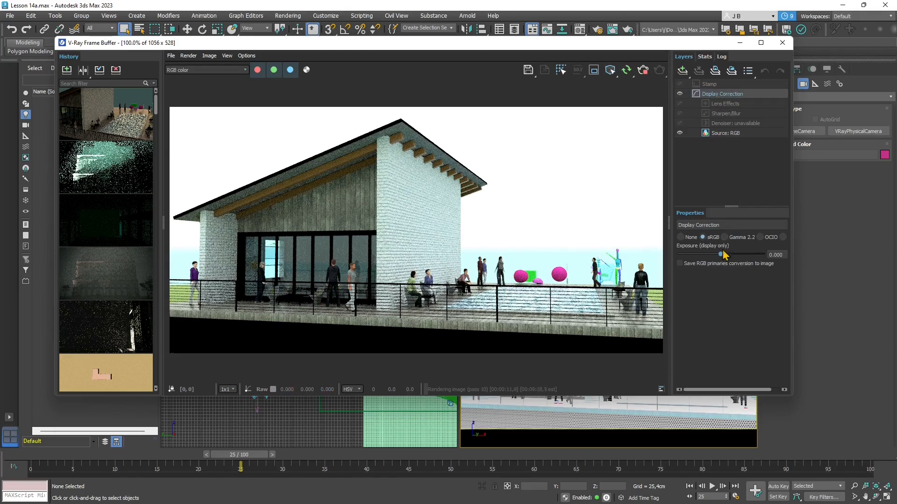
drag(718, 256, 702, 255)
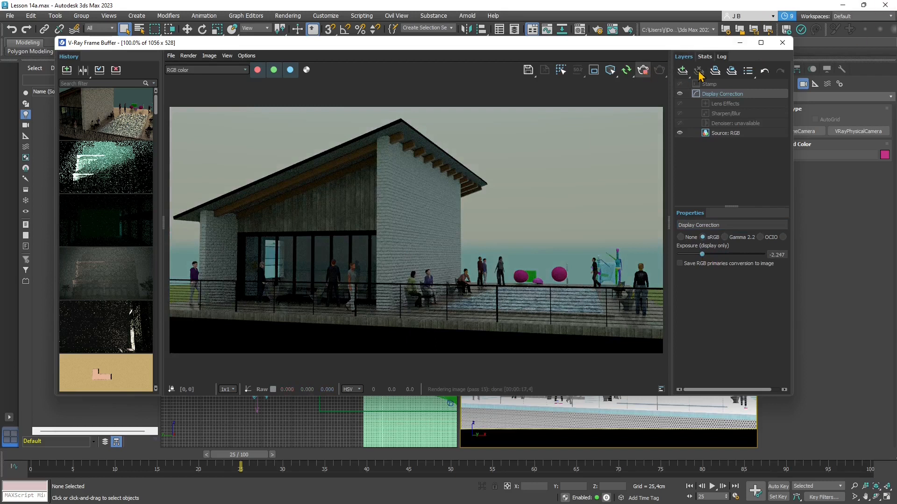
click(783, 43)
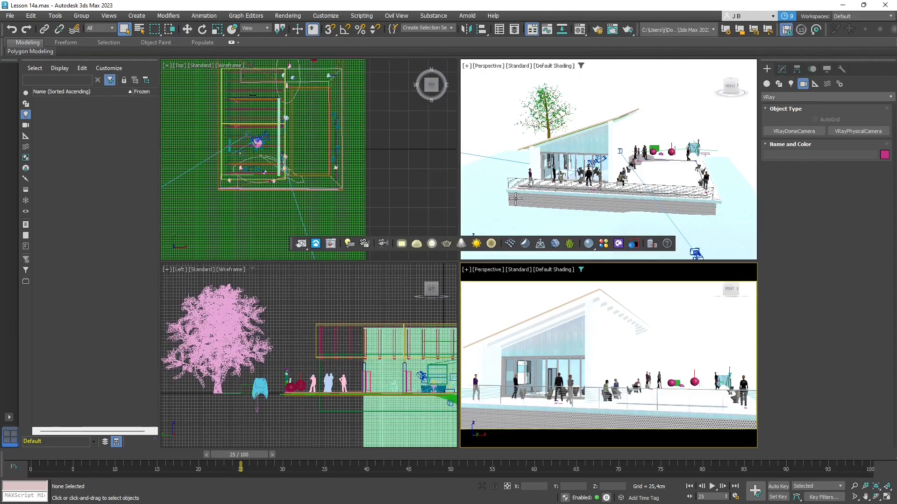
Start a Daylight system and accept the recommended Physical Camera Exposure Control with an exposure value of 15.
scroll(391, 161, down, 5)
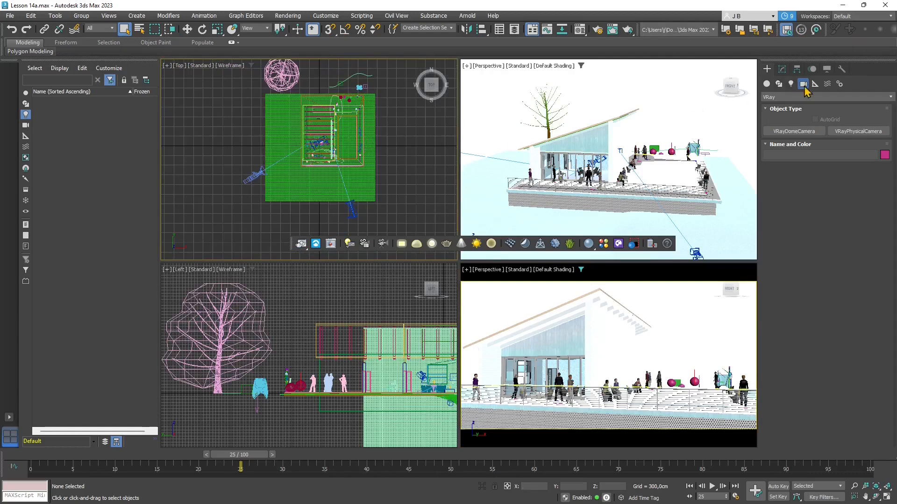
click(767, 84)
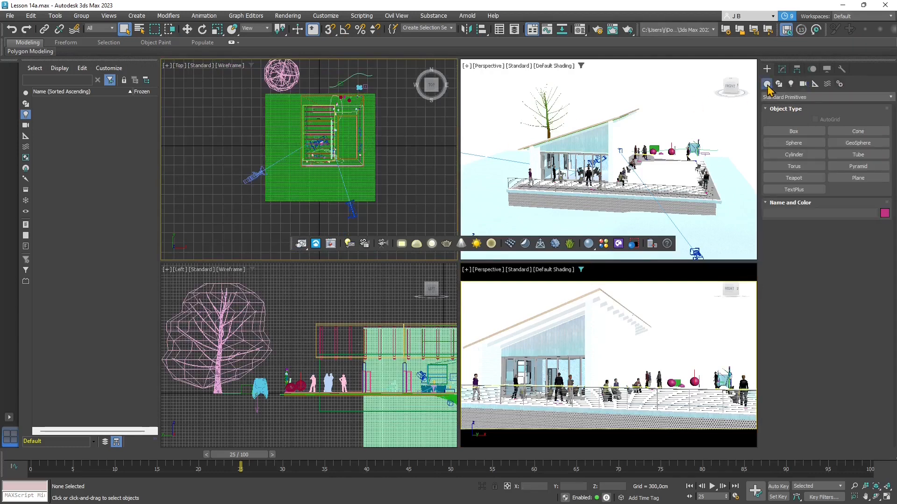
click(840, 84)
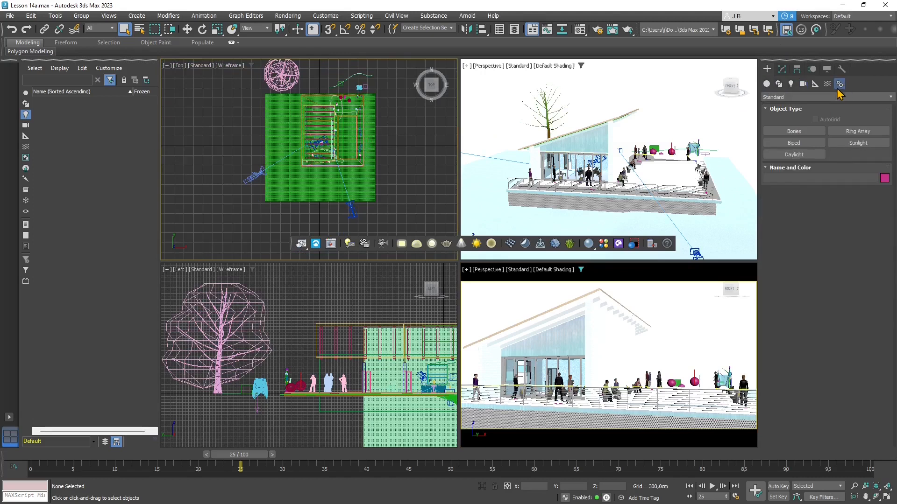
click(794, 154)
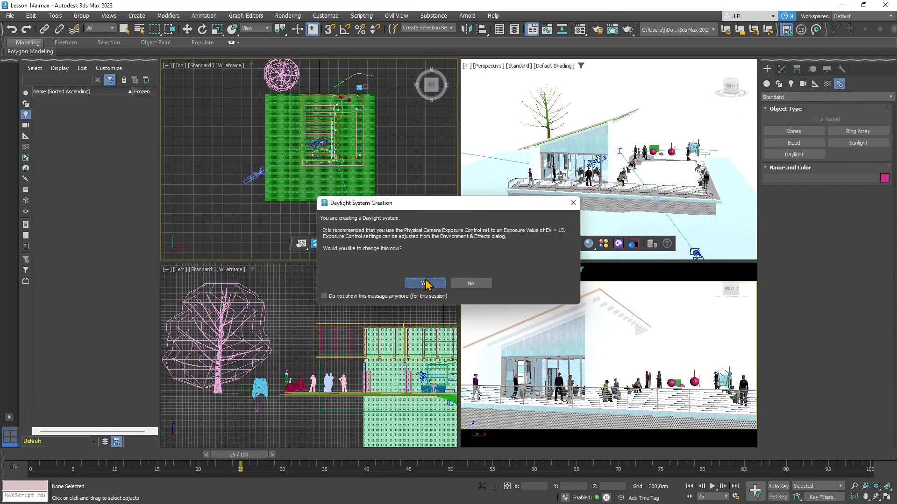
click(425, 283)
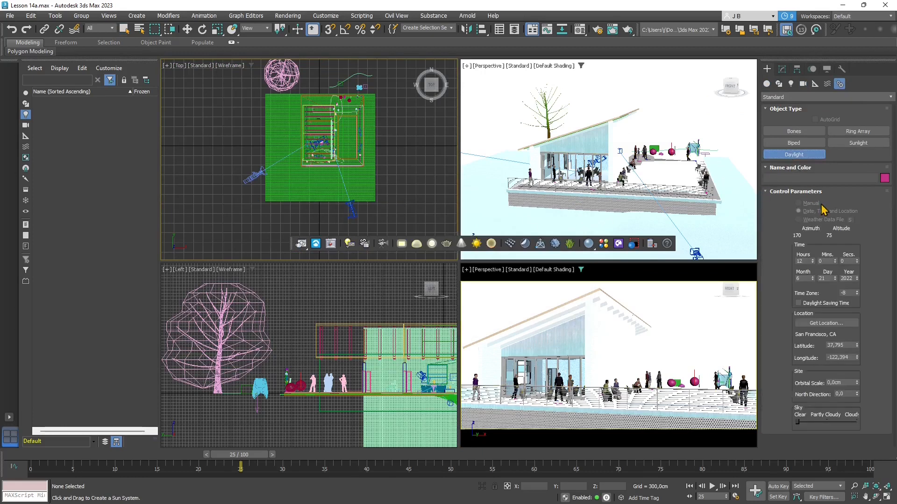
Place the Daylight system's compass and sun southwest of the building in the Top view, with an orbital scale of about 3767 cm.
click(782, 69)
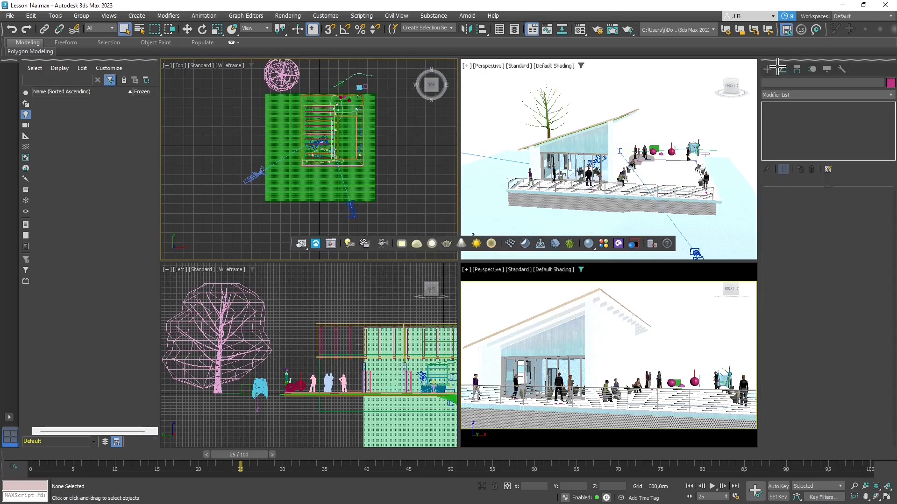
middle_drag(320, 115, 332, 105)
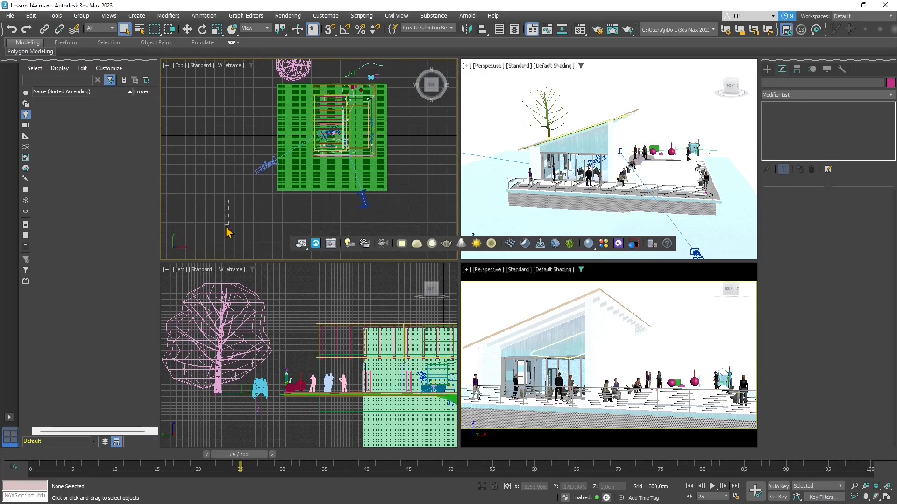
click(767, 69)
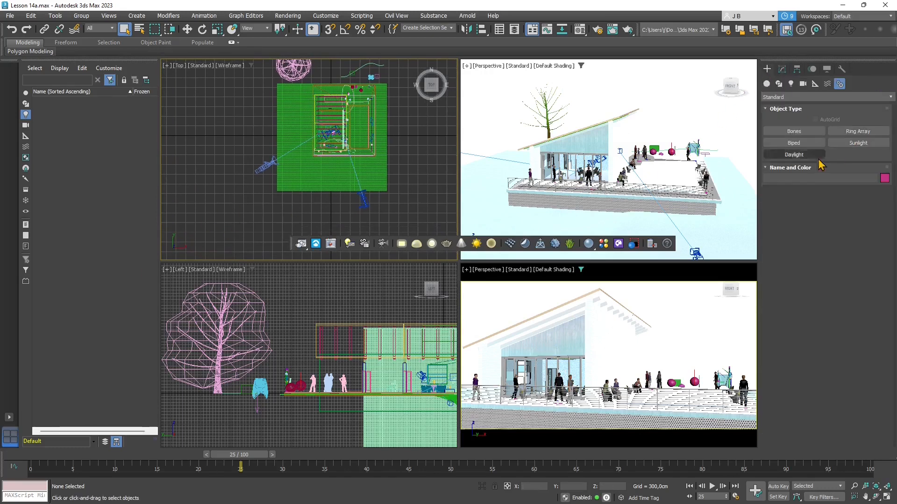
click(794, 154)
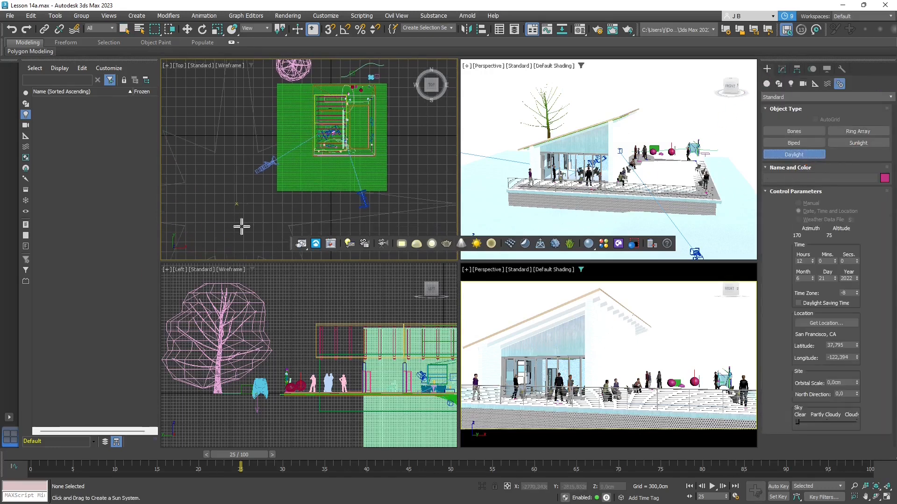
drag(237, 204, 245, 227)
click(280, 324)
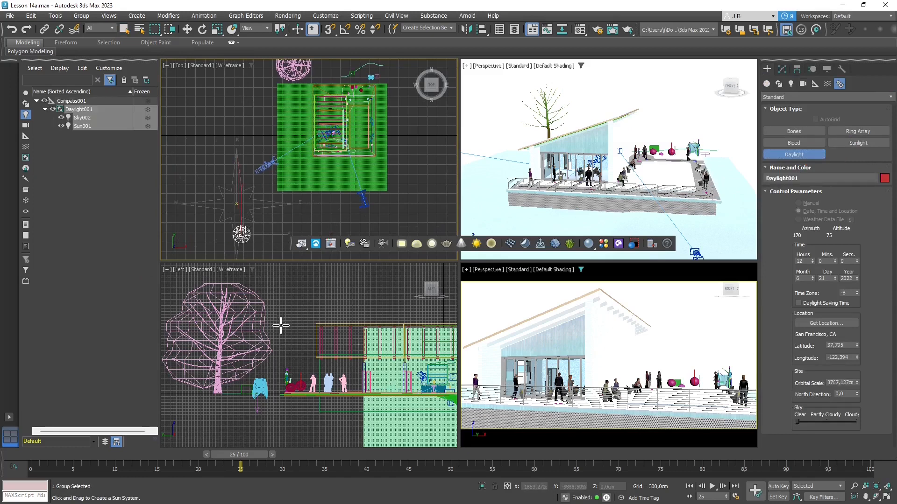
Change the Daylight system's sunlight type to VRaySun and accept adding a VRaySky environment map.
click(782, 70)
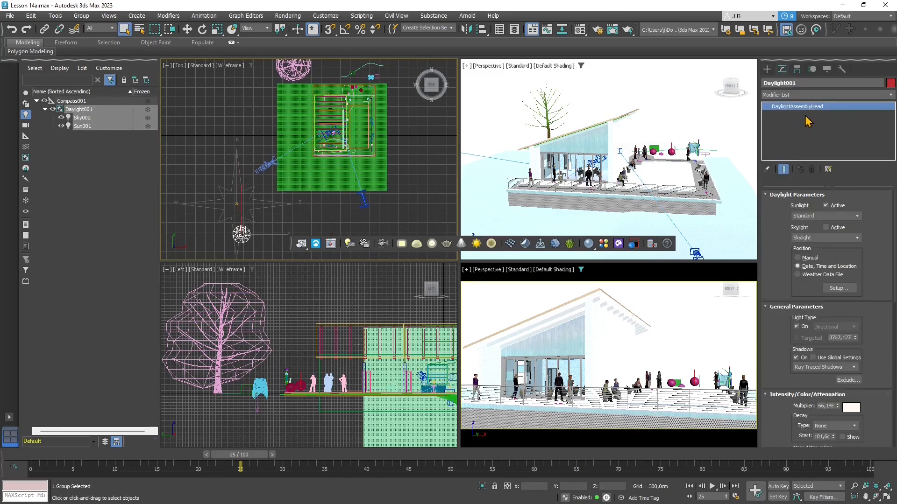
click(848, 215)
click(858, 216)
click(812, 250)
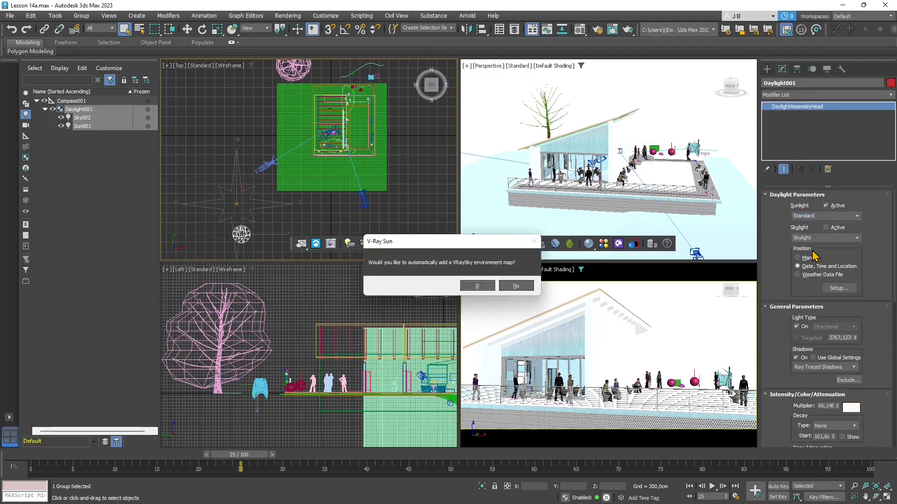
click(486, 287)
click(486, 289)
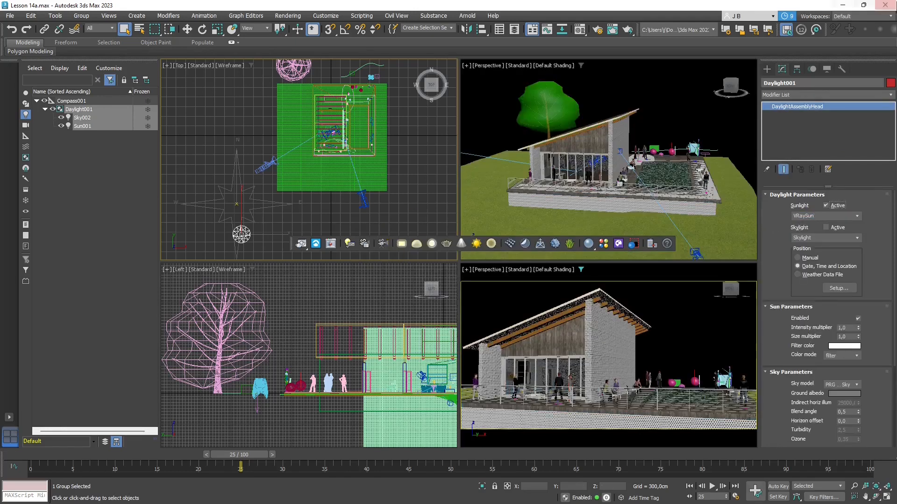
Render the building's Perspective view with V-Ray, set the Display Correction exposure to about 0.955, and close the frame buffer.
right_click(666, 318)
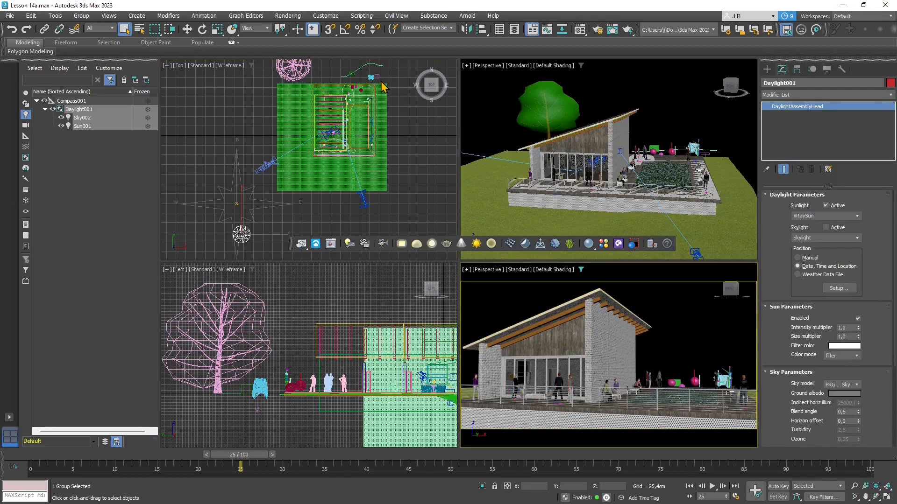
click(306, 249)
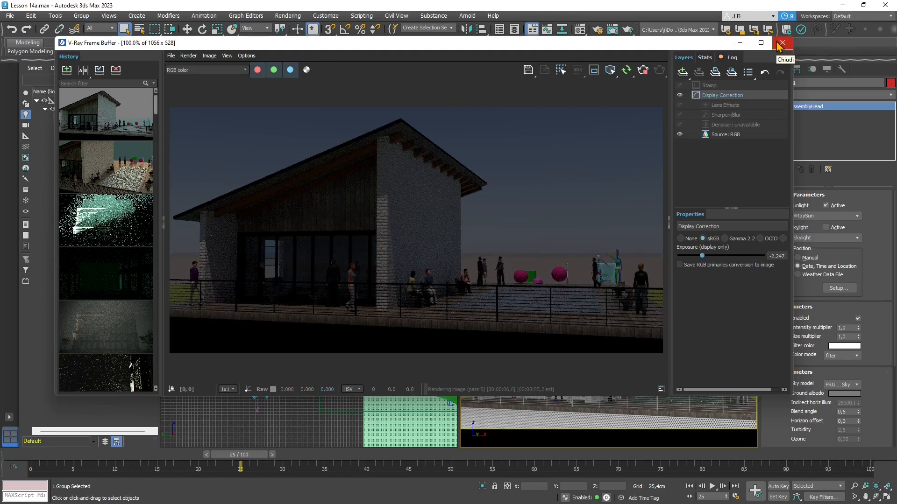
drag(716, 256, 728, 258)
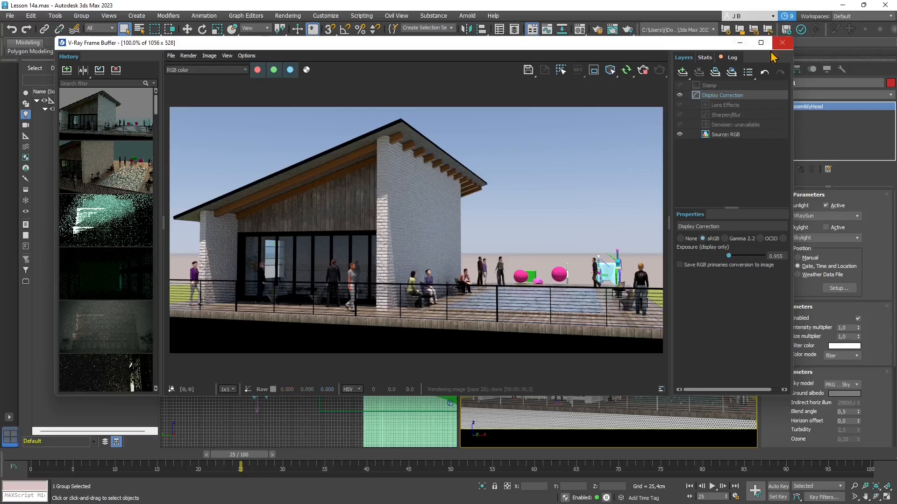
click(782, 43)
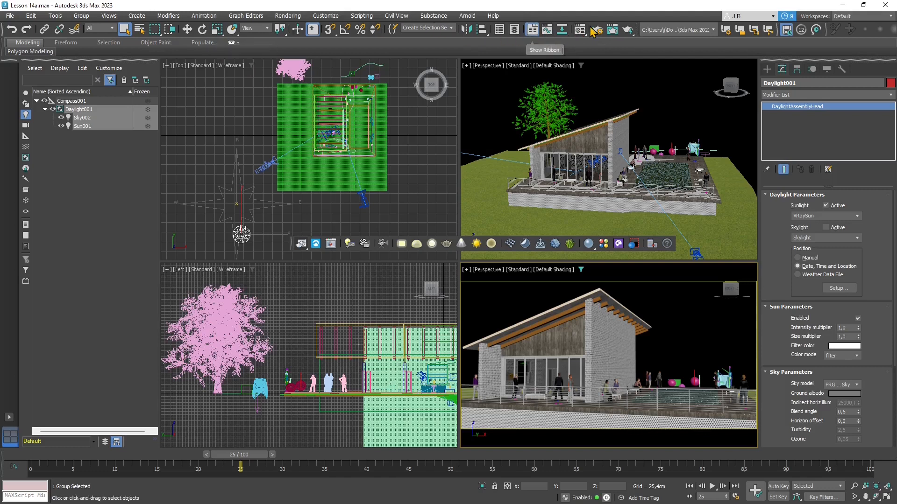
Load the glazed facade's Multi/Sub-Object material from the scene into the second sample slot of the Material Editor.
key(m)
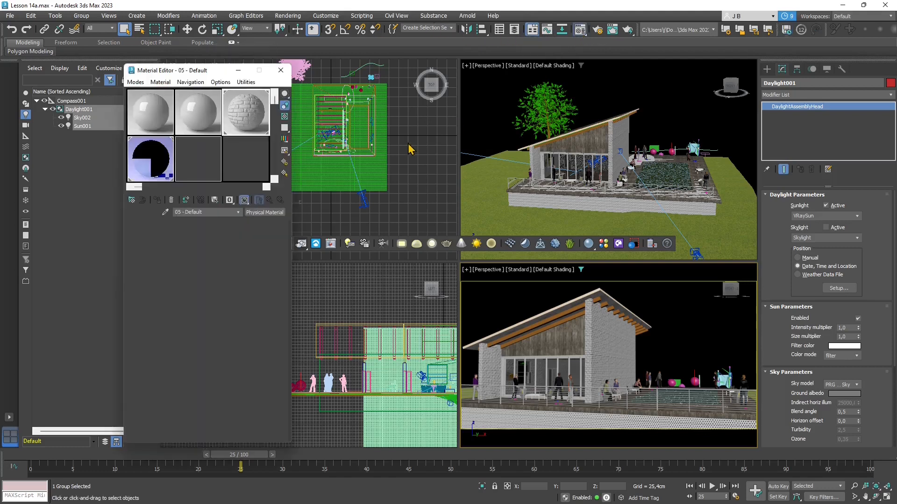
click(198, 131)
click(166, 212)
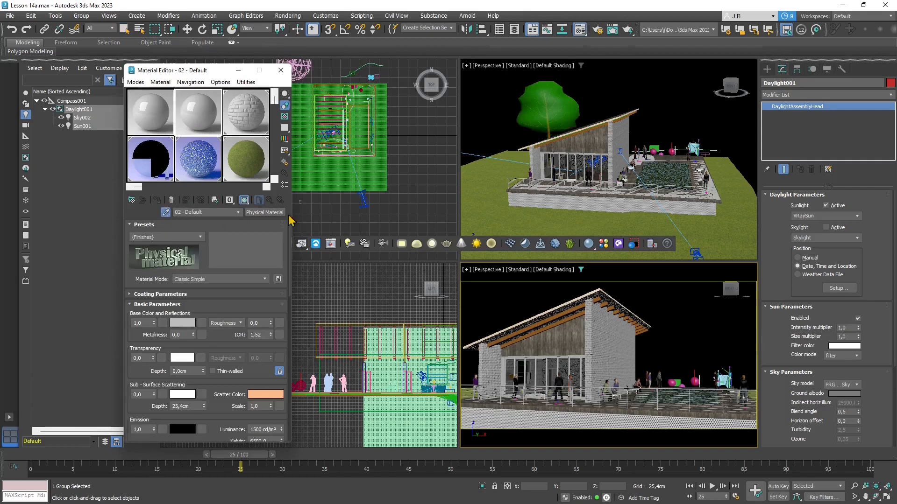
click(543, 155)
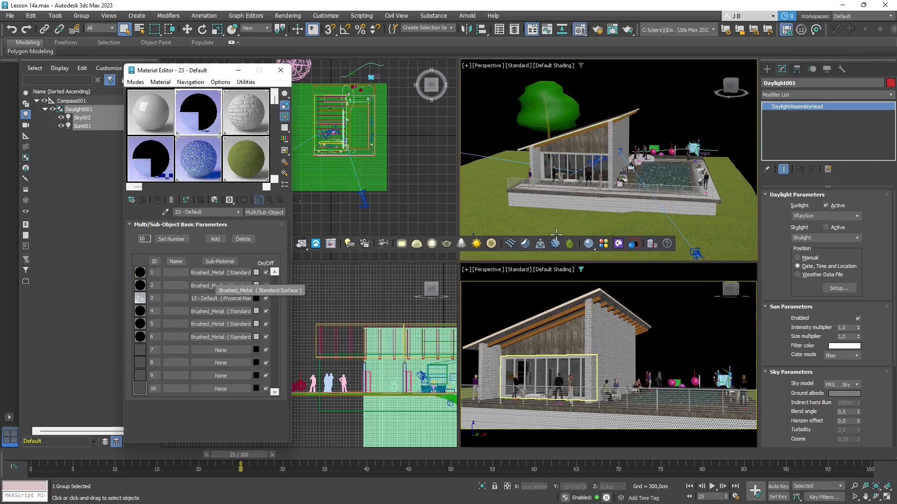
Assign Aluminum_Anodized_DarkGray from the V-Ray library's Metal category to sub-materials 1 to 6 of the facade material.
click(603, 249)
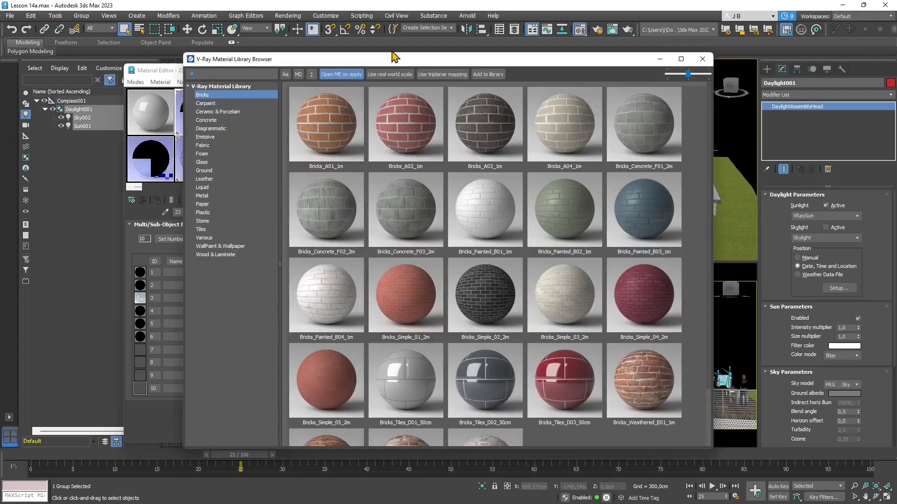
drag(392, 56, 558, 53)
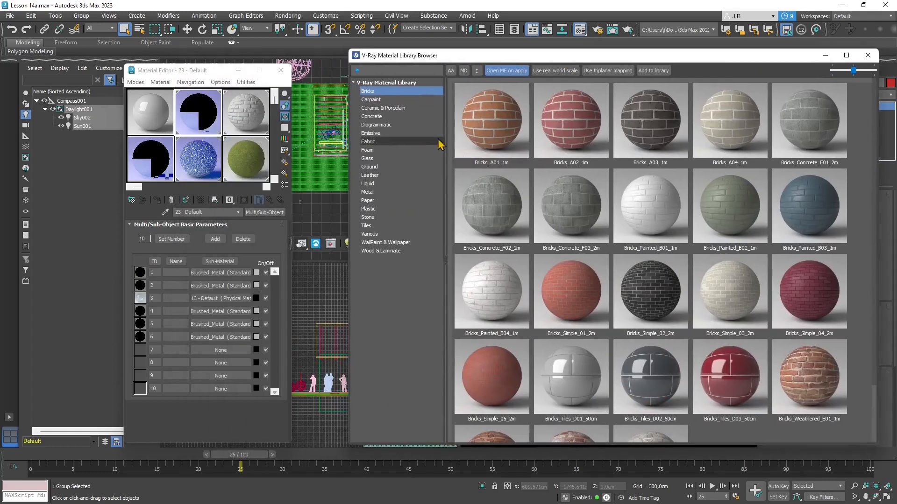
click(378, 195)
scroll(731, 274, down, 10)
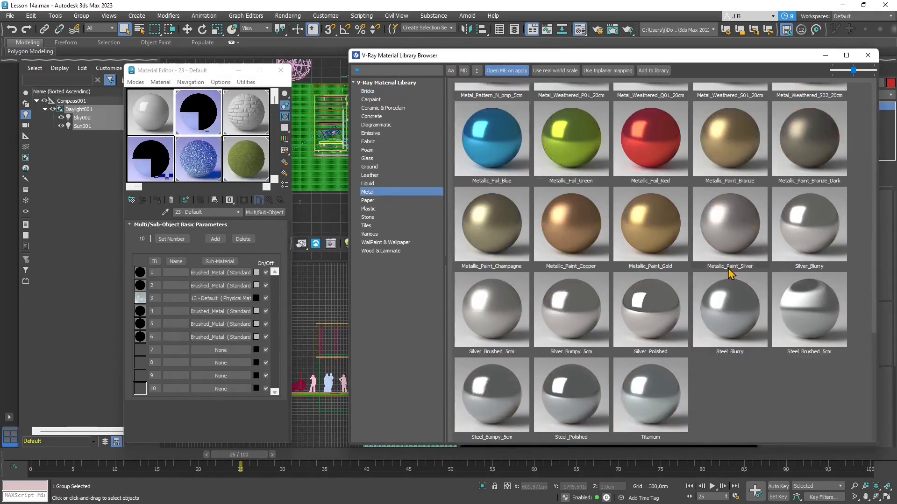
scroll(690, 364, up, 10)
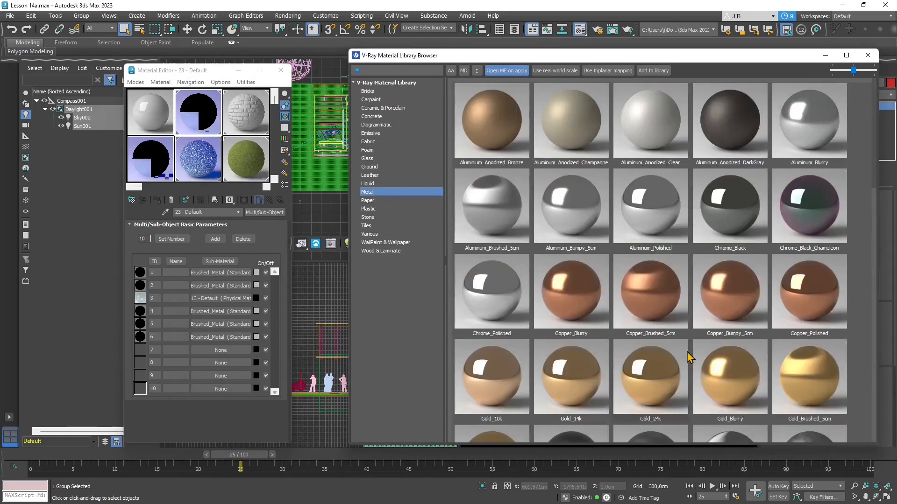
scroll(690, 356, down, 3)
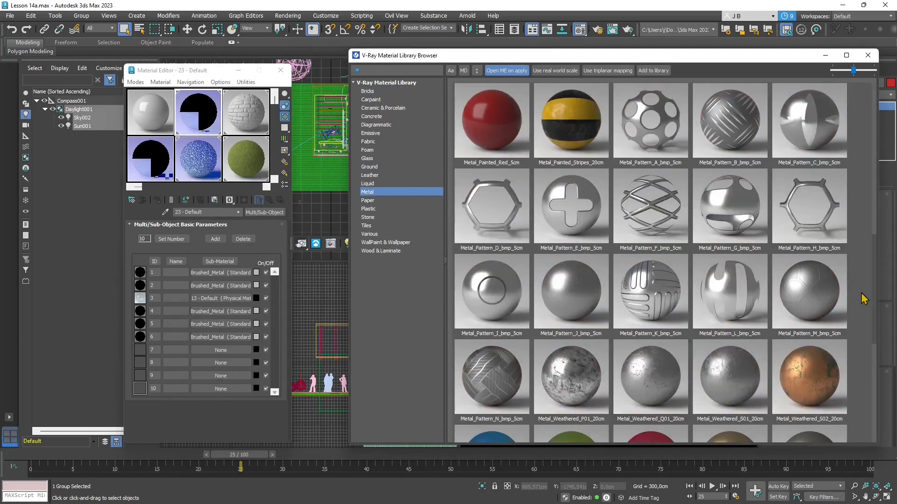
scroll(876, 331, down, 3)
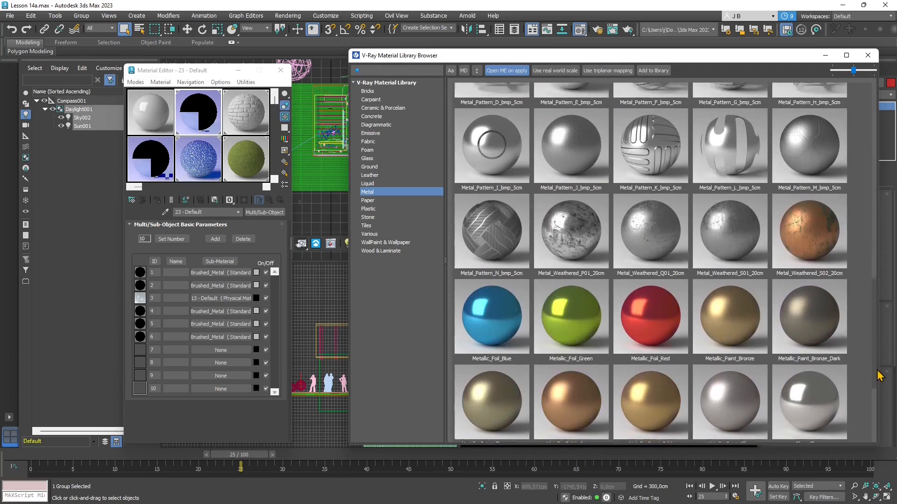
drag(875, 334, 861, 145)
drag(879, 181, 867, 163)
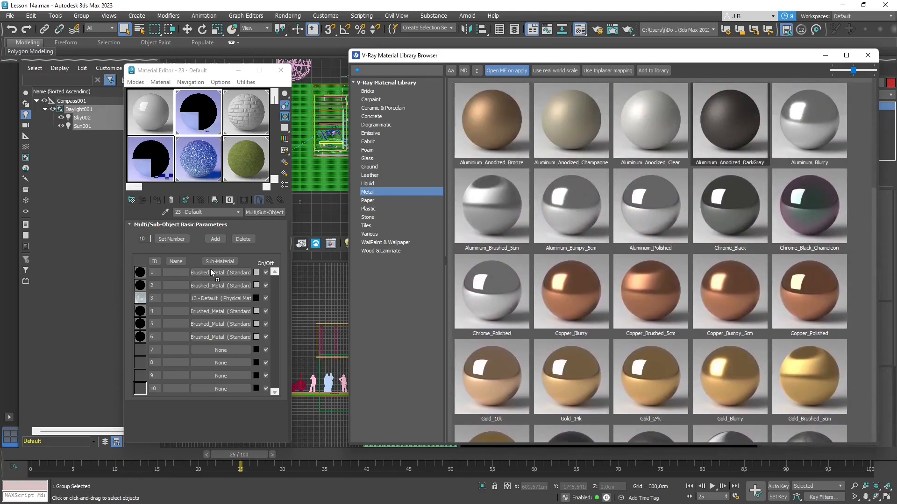
drag(244, 301, 217, 289)
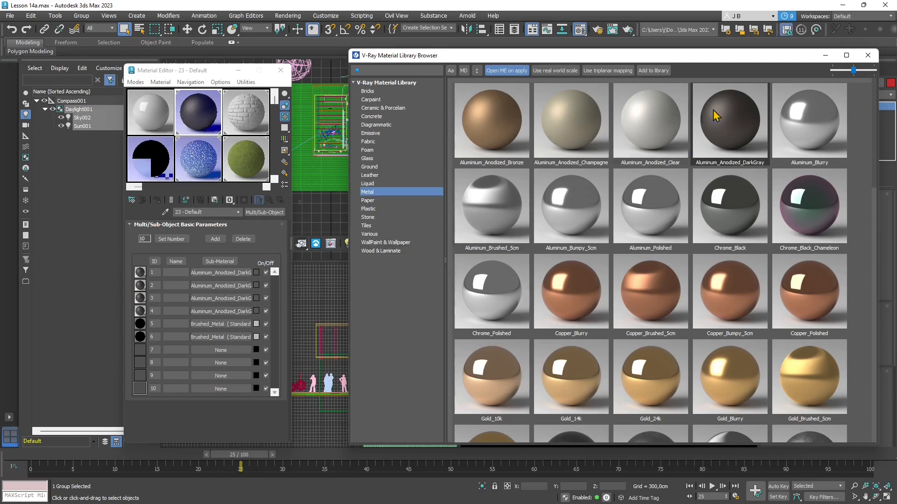
drag(206, 329, 213, 339)
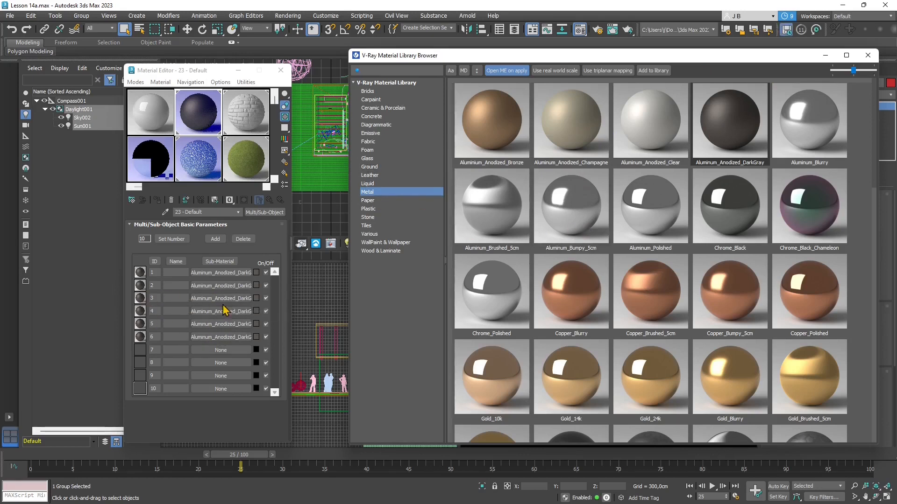
Assign Glass_Window_Neutral from the V-Ray library's Glass category to sub-material 3 of the facade material and close the library.
click(387, 168)
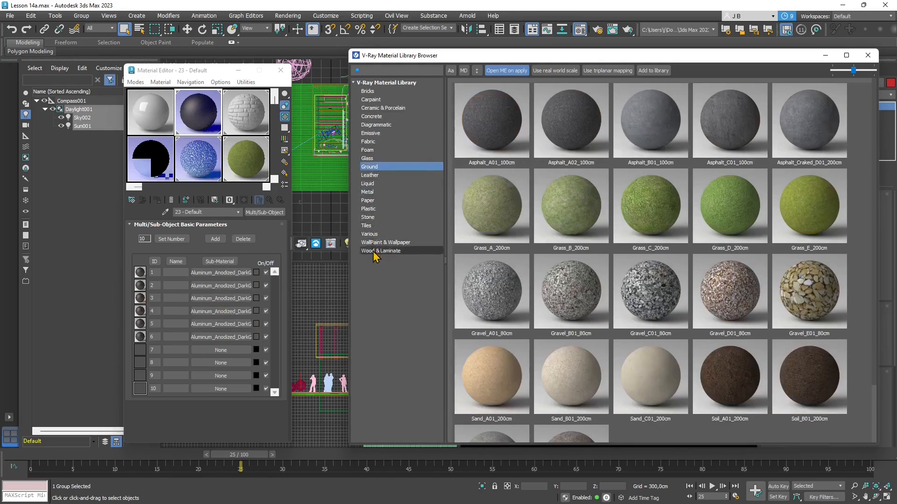
click(369, 159)
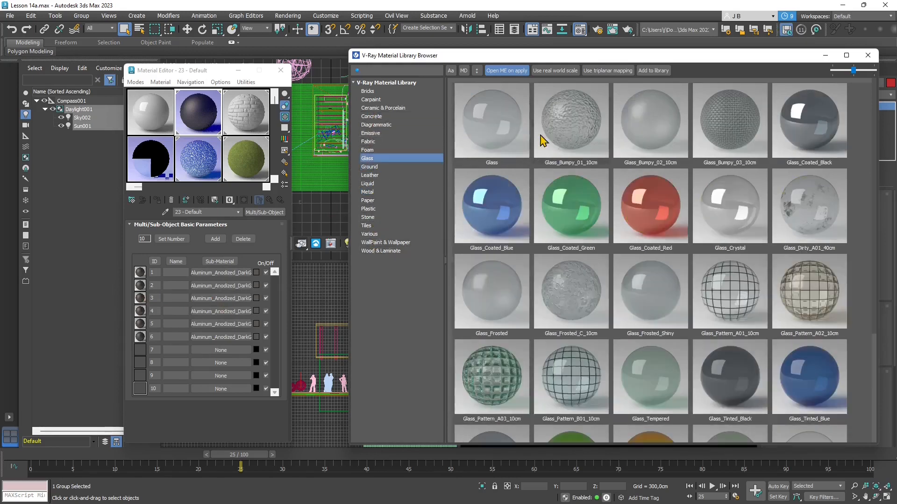
scroll(603, 251, down, 3)
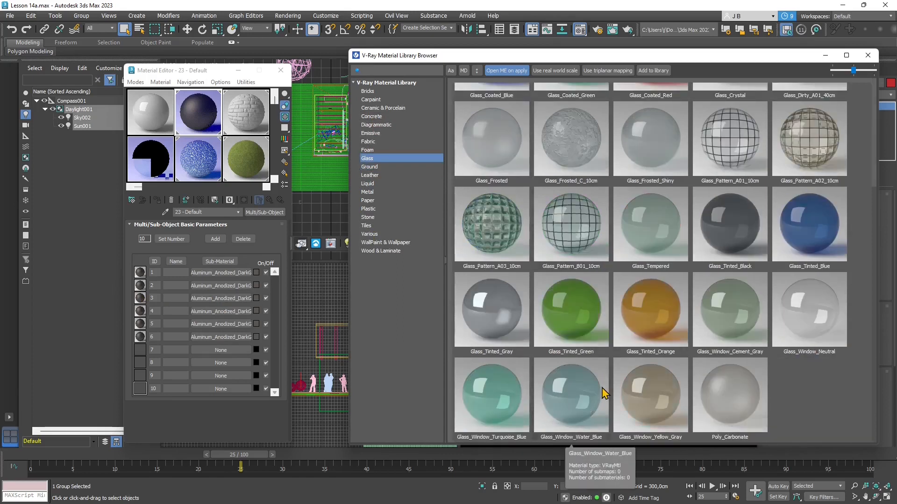
drag(811, 320, 206, 300)
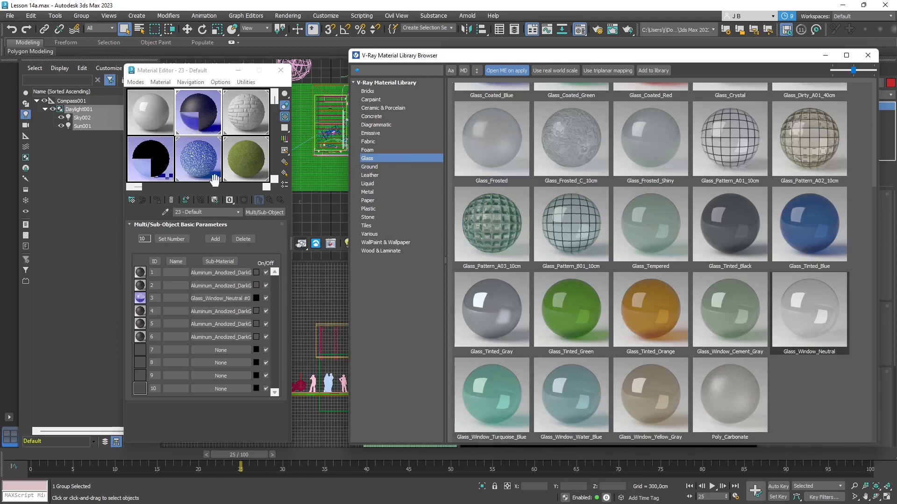
click(867, 56)
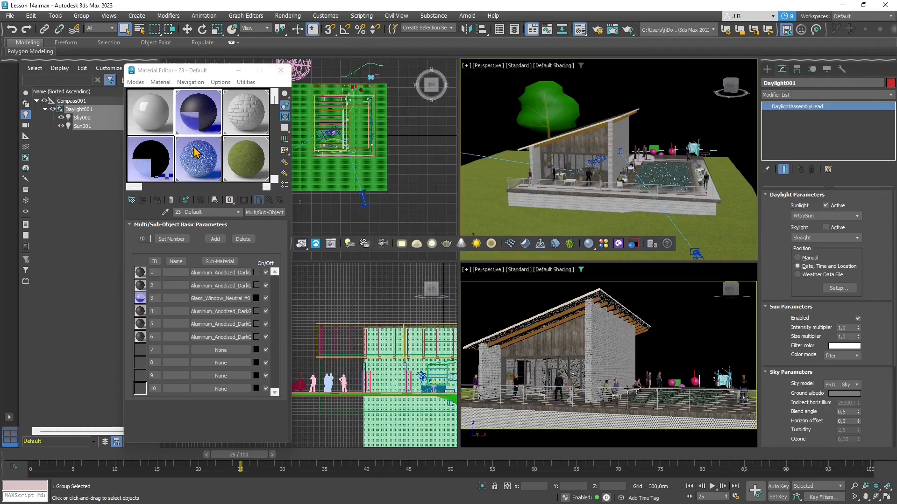
Close the Material Editor, test-render the Perspective view with V-Ray to check the facade materials, and close the frame buffer.
click(499, 363)
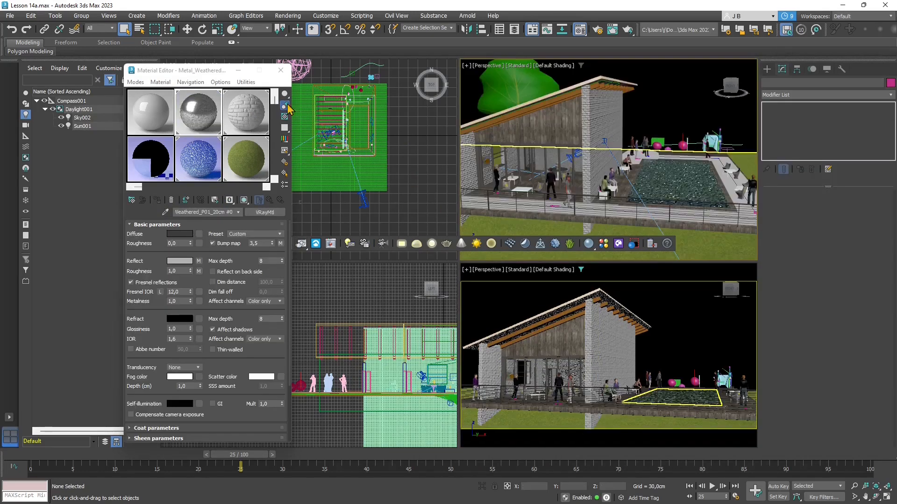
click(281, 70)
click(302, 244)
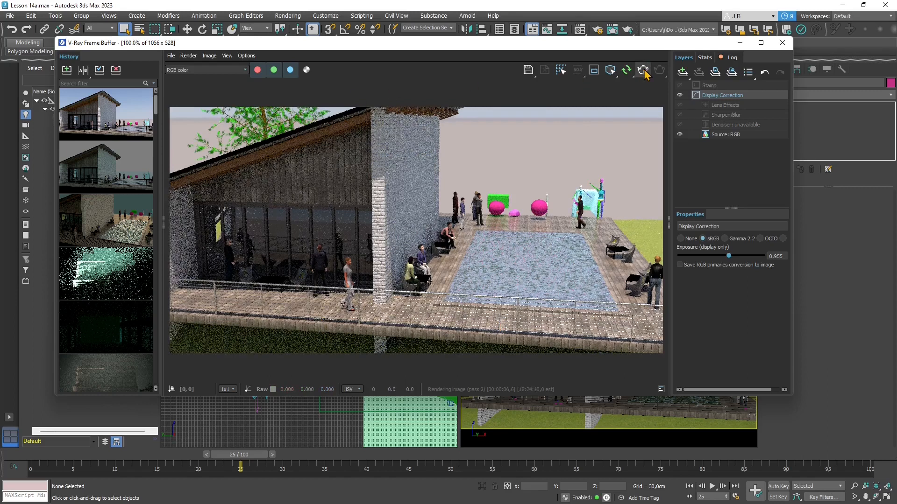
click(782, 42)
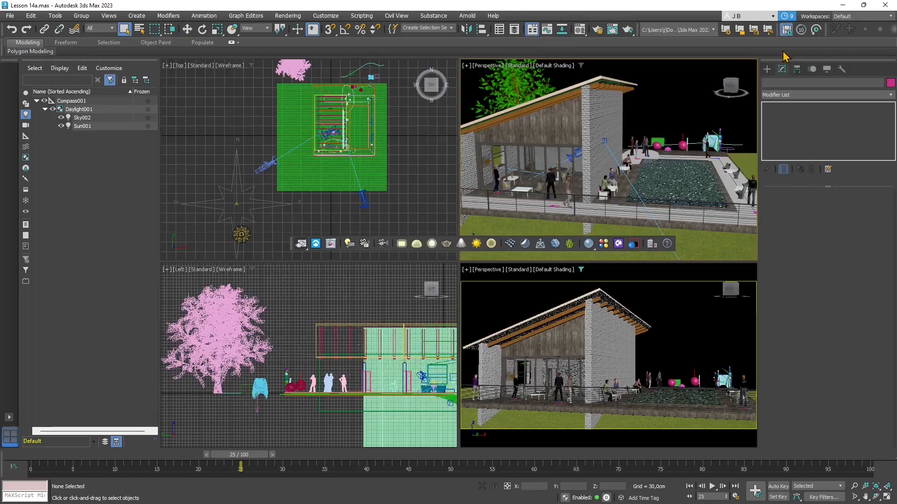
Delete the foliage tree behind the building in the Top view.
middle_drag(285, 106, 300, 123)
click(306, 85)
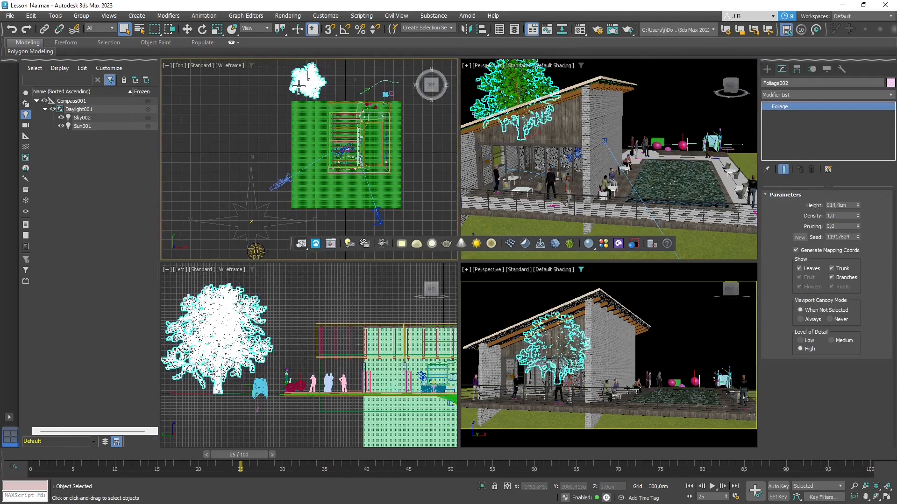
key(Delete)
middle_drag(351, 170, 339, 126)
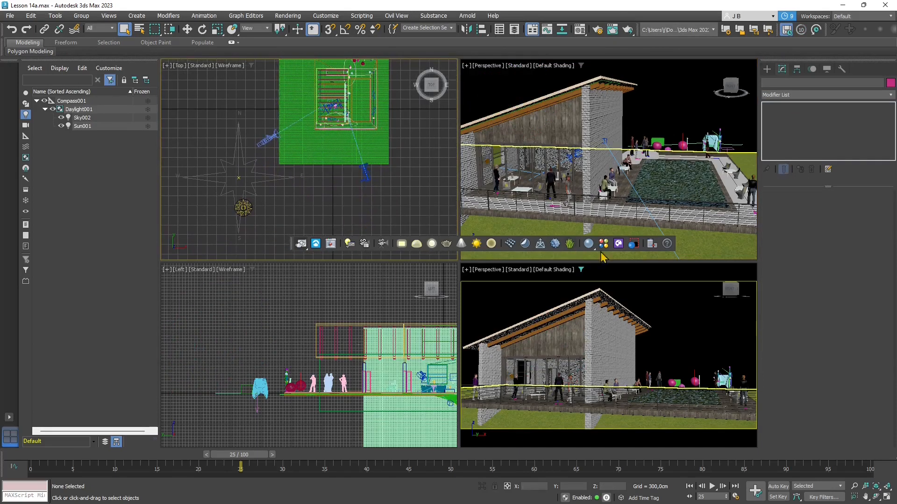
Select the Daylight001 assembly head and start V-Ray Viewport IPR in the Perspective viewport that shows the building and pool.
click(299, 177)
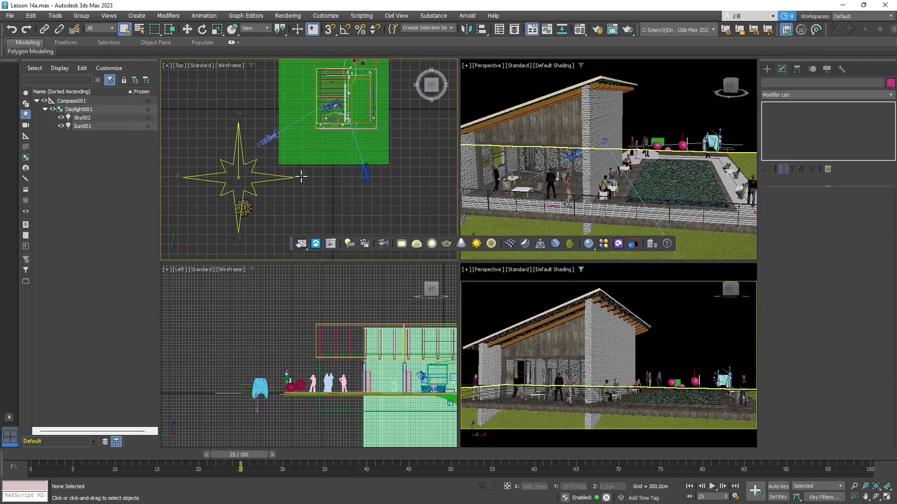
click(518, 65)
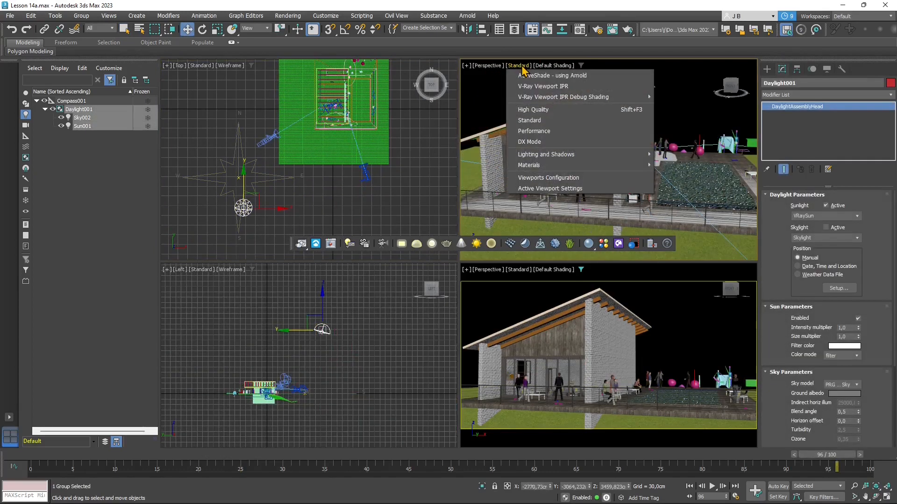
click(537, 86)
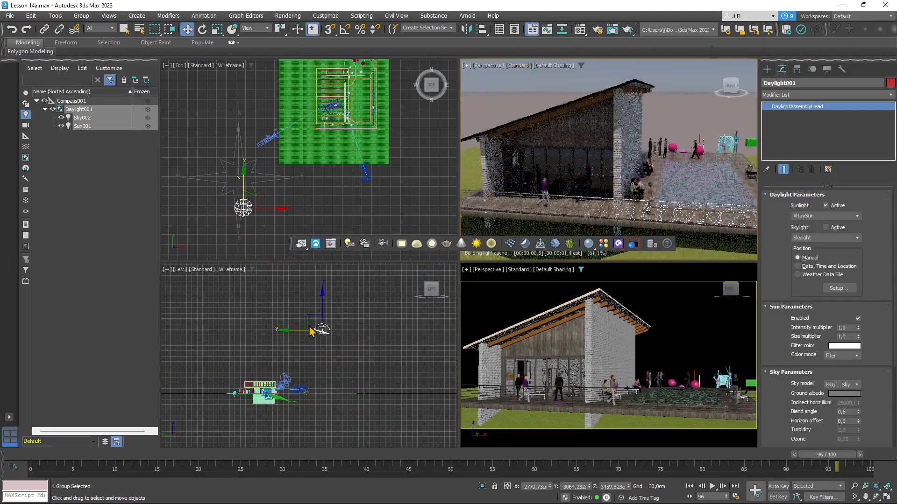
Lower the daylight head to a height of about 1265 cm and move it in plan to about X -2101, Y -2989 cm.
click(325, 305)
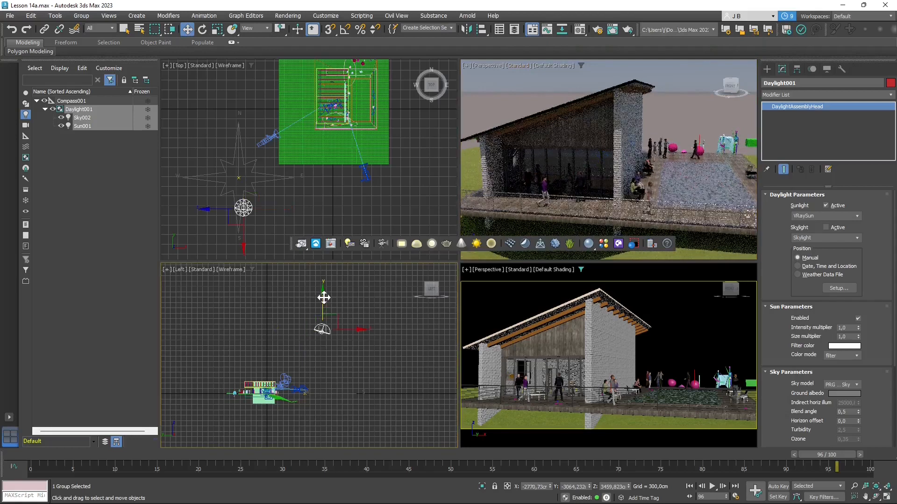
drag(326, 302, 331, 336)
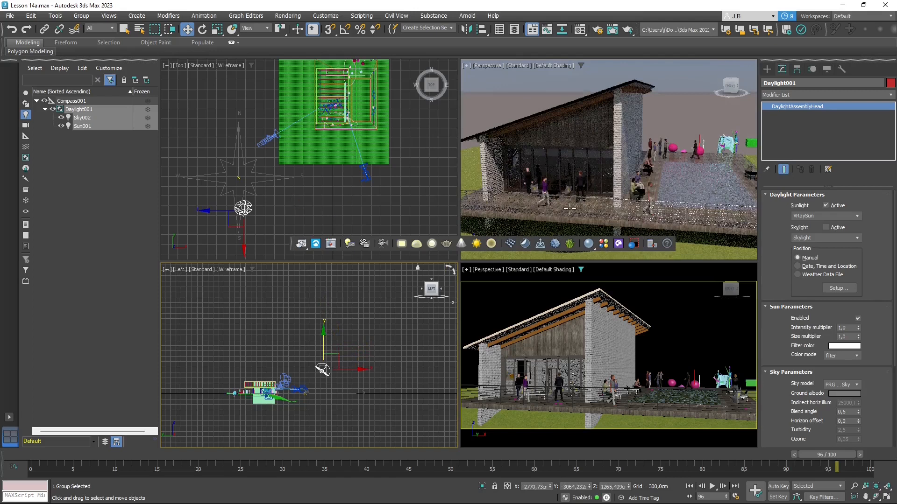
middle_drag(351, 224, 356, 201)
drag(248, 184, 270, 183)
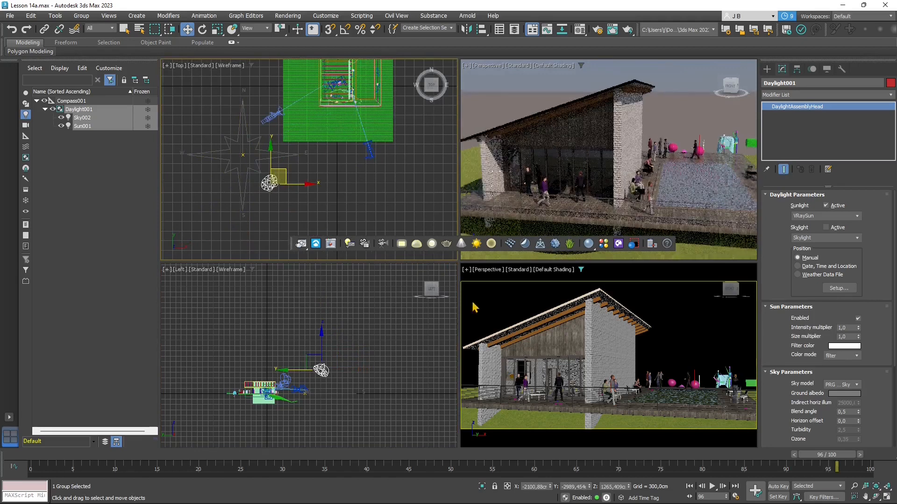
Lower the daylight head further in the Left view to a height of about 699 cm.
scroll(318, 369, up, 4)
right_click(340, 332)
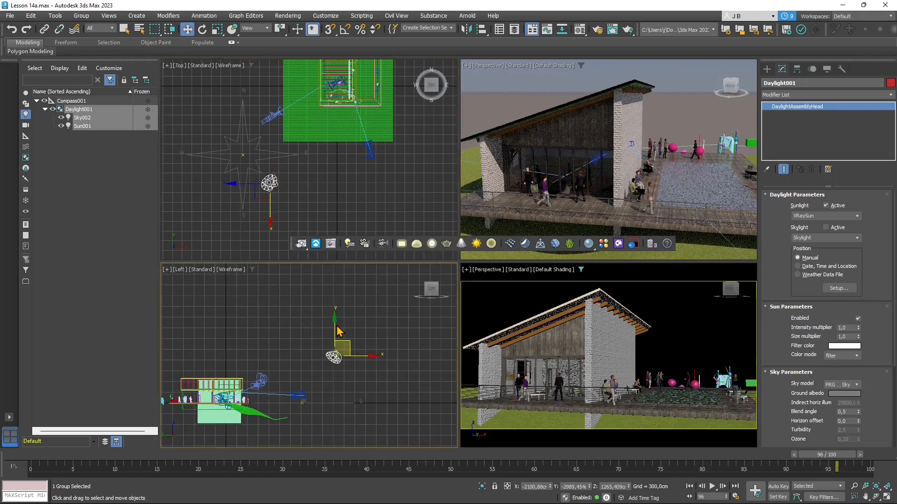
right_click(518, 299)
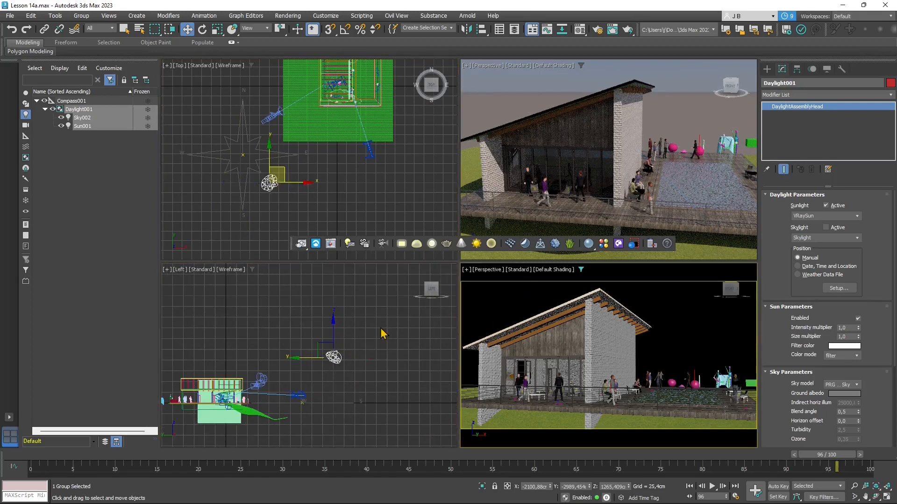
drag(335, 337, 335, 345)
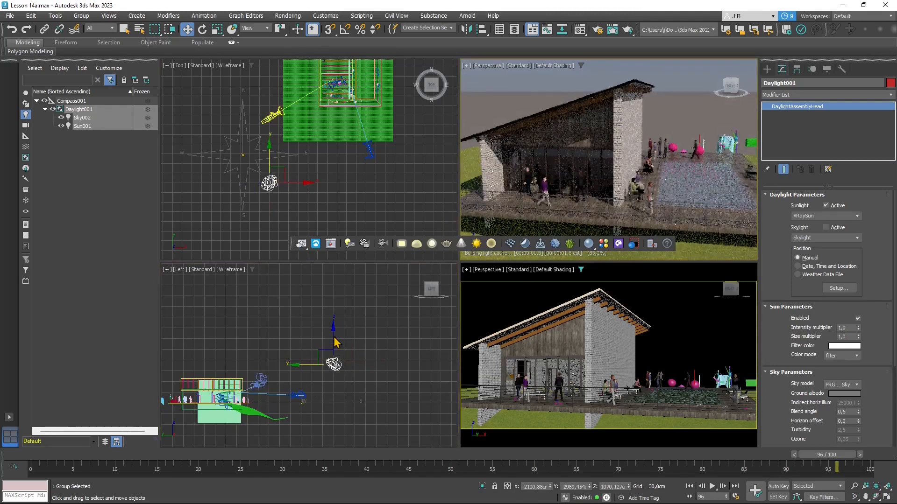
click(337, 336)
drag(336, 337, 338, 353)
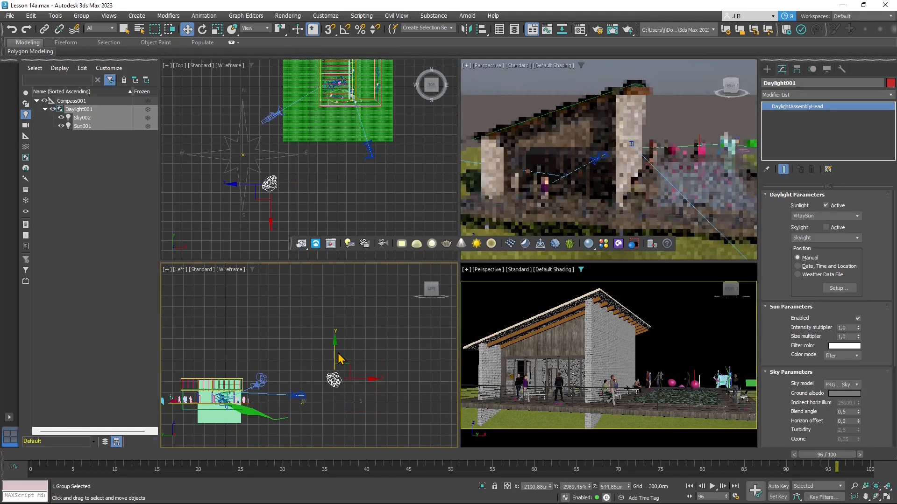
drag(337, 352, 338, 350)
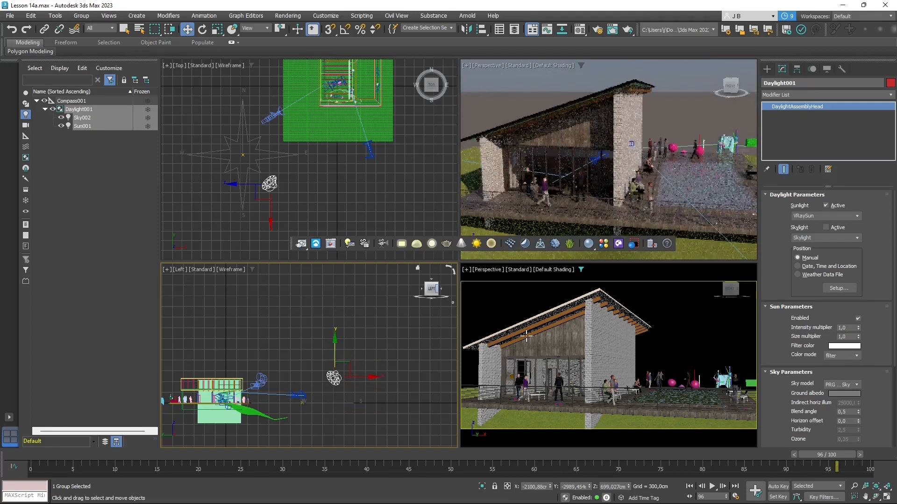
right_click(613, 272)
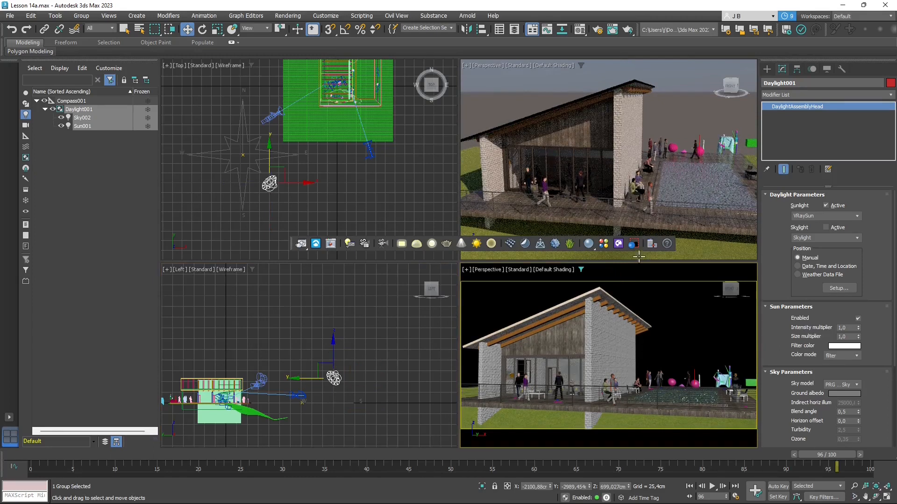
Examine the sunlit facade and side wall in the live render, deselect the daylight, and turn off V-Ray Viewport IPR.
scroll(643, 184, up, 3)
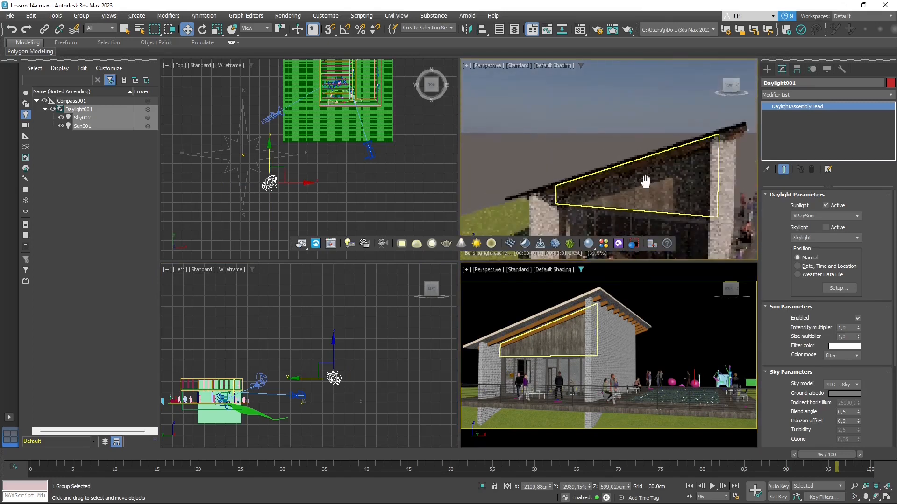
middle_drag(644, 181, 596, 133)
scroll(607, 168, up, 5)
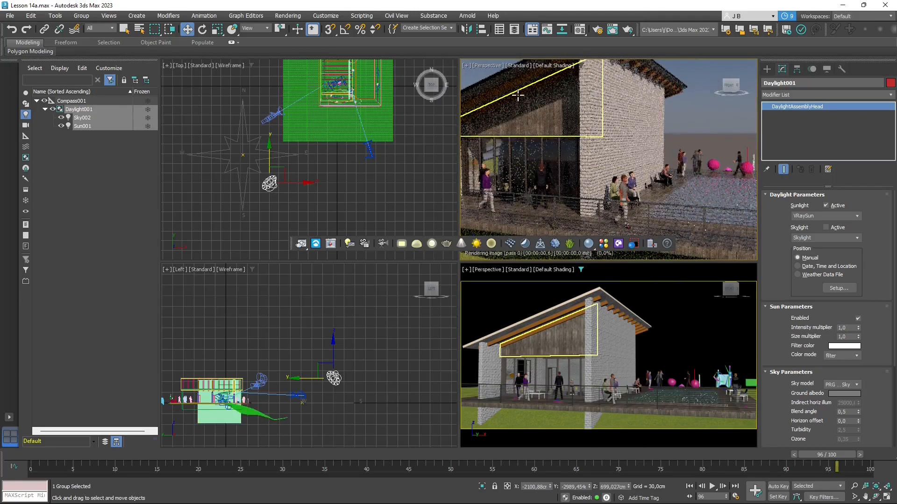
click(609, 276)
click(515, 65)
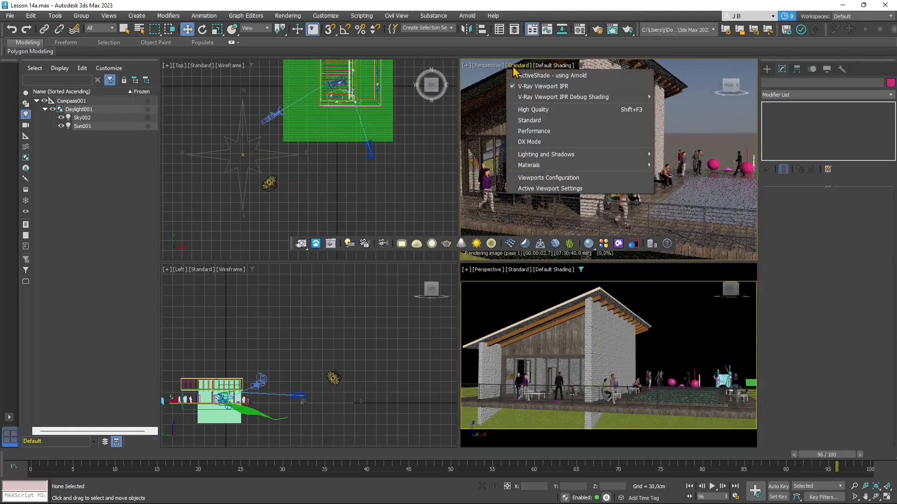
click(514, 87)
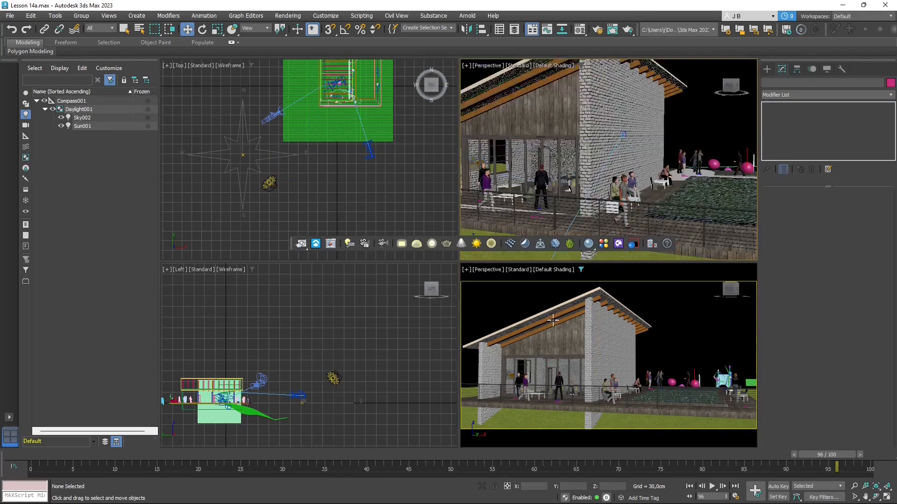
Delete PhysCamera002 and the other old camera outside the building in the Top view.
click(370, 154)
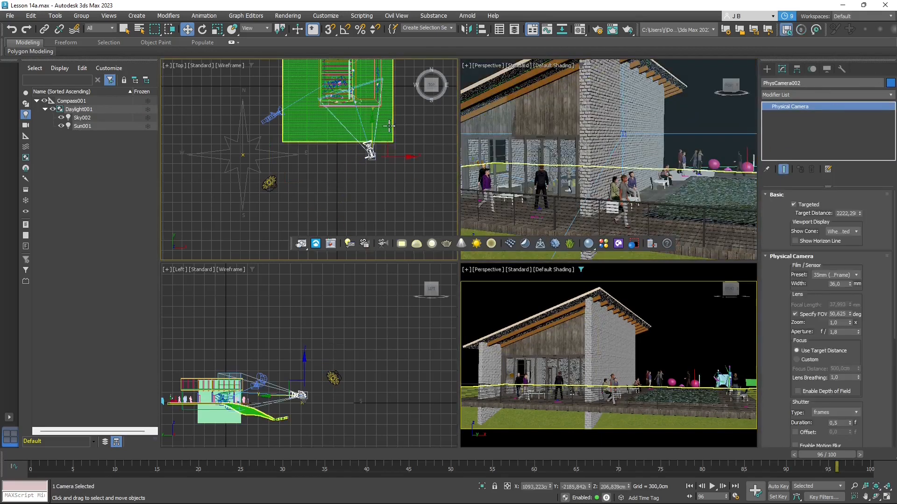
middle_drag(390, 130, 385, 156)
key(Delete)
click(267, 140)
key(Delete)
Move the timeline to frame 100 and delete the wavy path spline, the cyan model and the square object beside it behind the terrace.
middle_drag(306, 153, 300, 191)
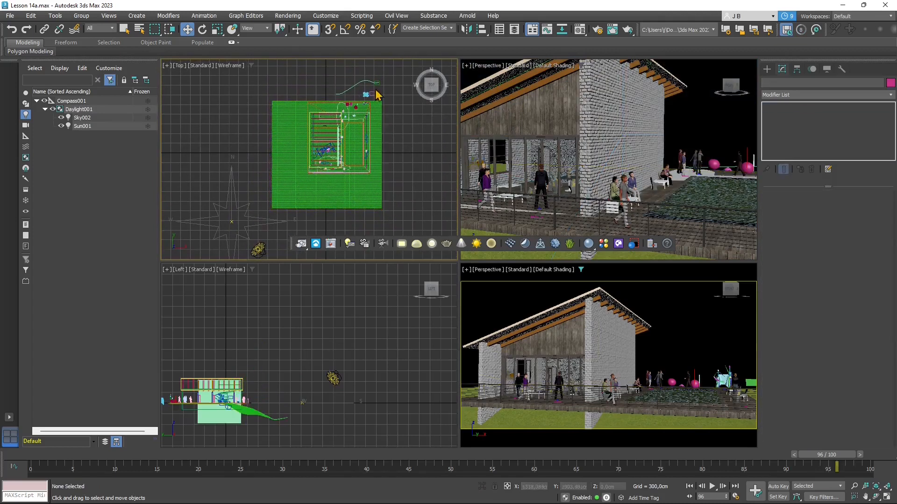
scroll(375, 95, up, 6)
middle_drag(374, 95, 366, 169)
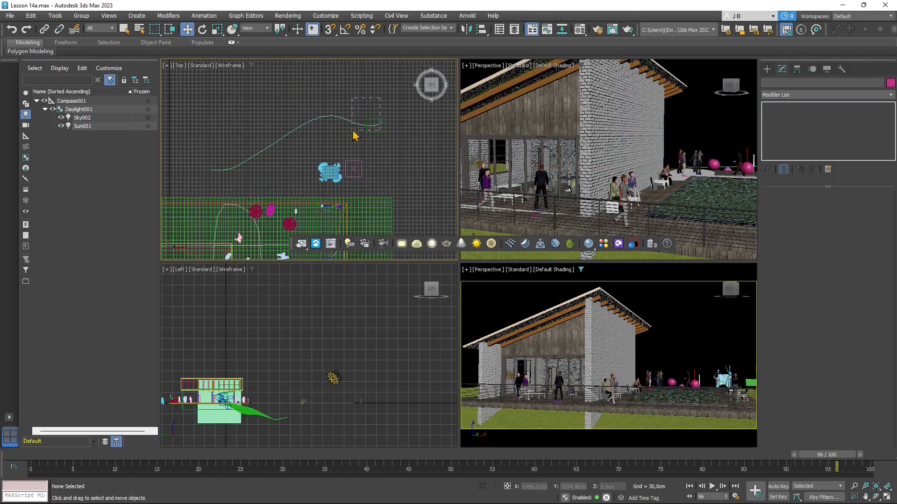
middle_drag(623, 151, 572, 167)
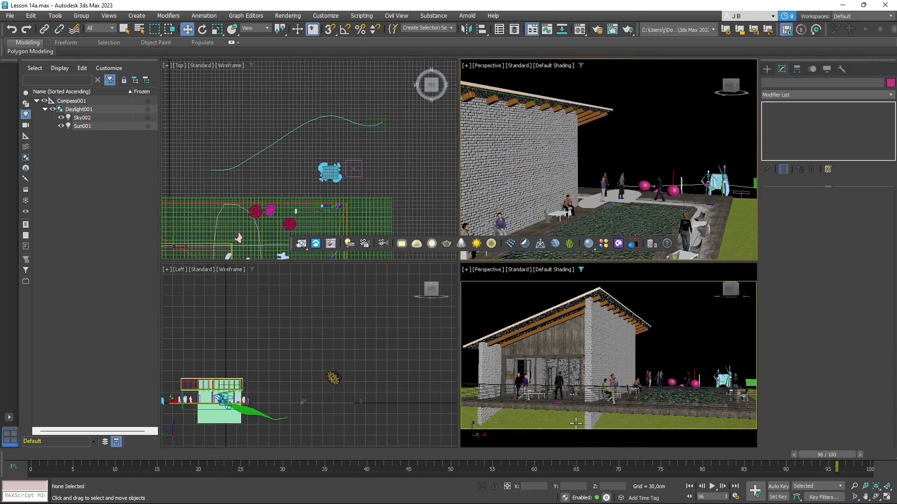
drag(810, 460, 871, 469)
scroll(299, 136, down, 3)
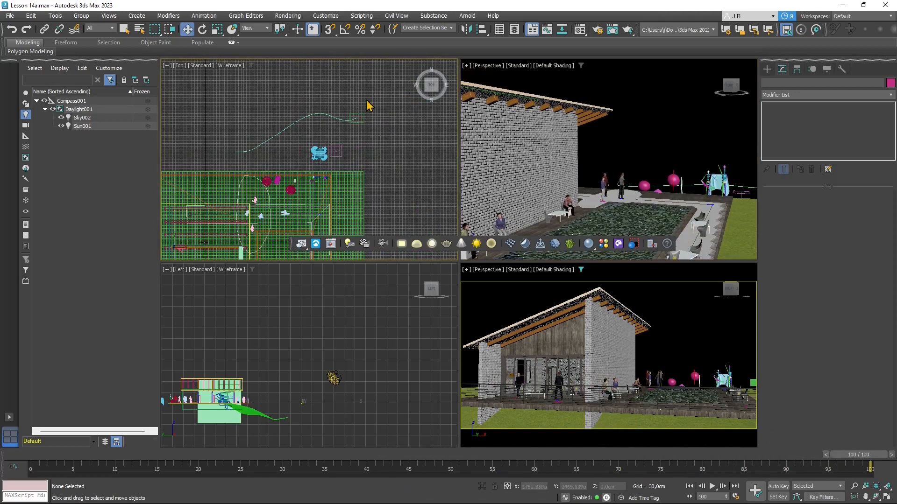
drag(226, 169, 227, 170)
key(Delete)
click(275, 138)
key(Delete)
Delete the spheres, box, cylinder and biped figures at the far end of the terrace in the Top view.
scroll(301, 180, up, 4)
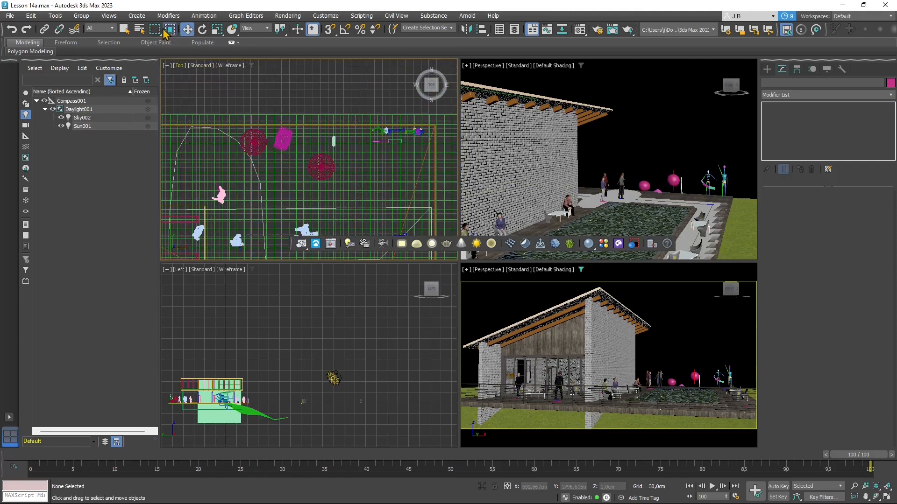
drag(450, 182, 431, 186)
key(Delete)
middle_drag(576, 188, 646, 167)
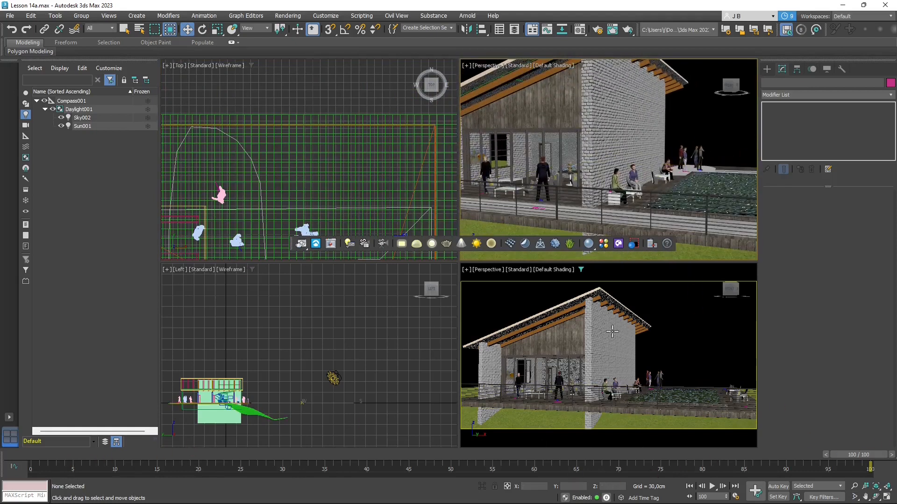
Create a VRayPhysicalCamera in the Top view, placed on the lawn in front of the terrace and aimed at the building.
key(z)
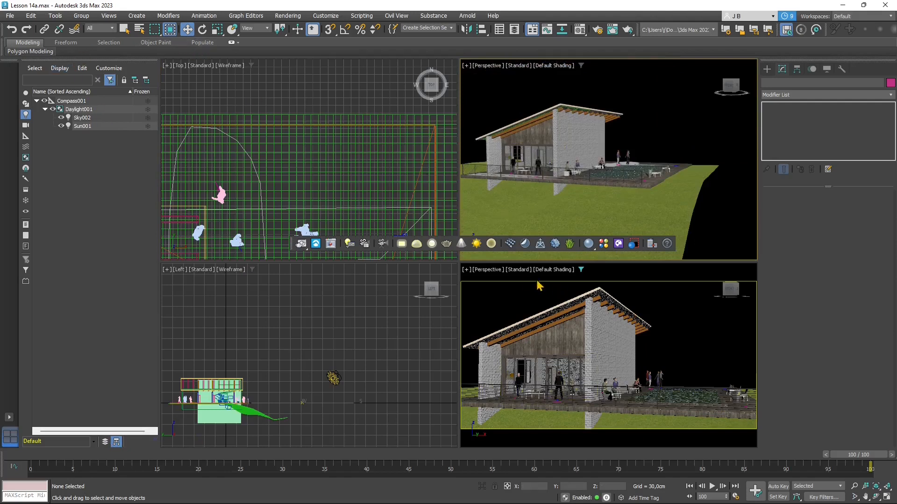
scroll(314, 127, up, 5)
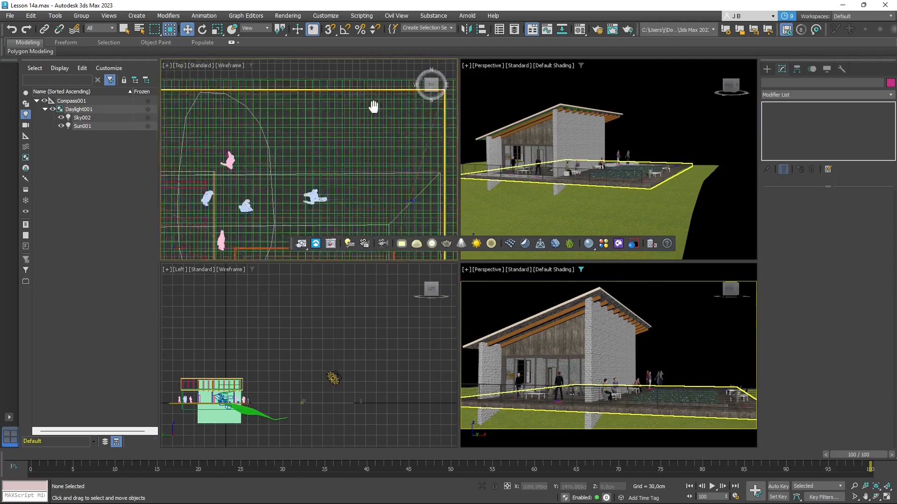
scroll(315, 127, down, 4)
middle_drag(352, 204, 340, 139)
scroll(304, 202, up, 2)
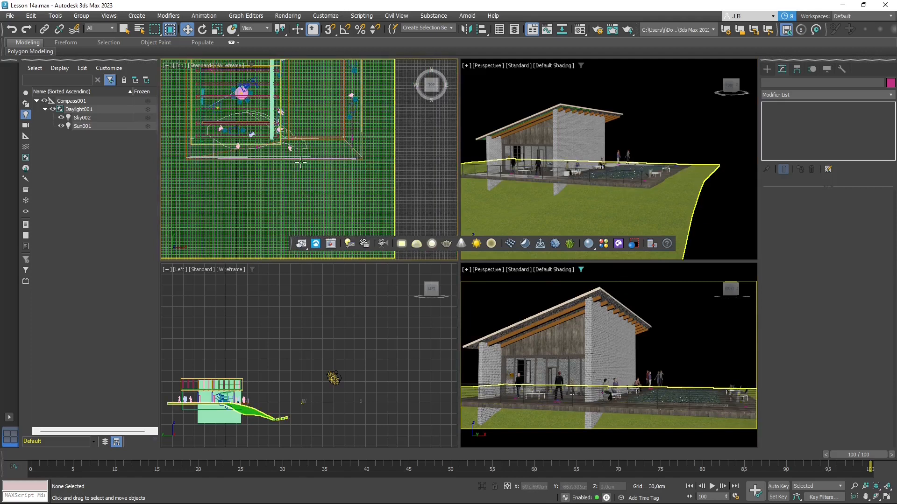
middle_drag(300, 162, 301, 175)
click(767, 69)
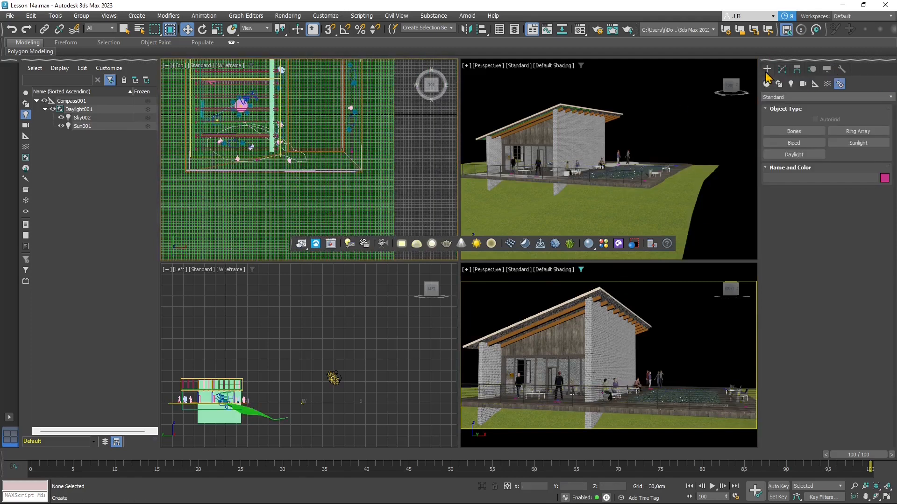
click(803, 84)
click(858, 131)
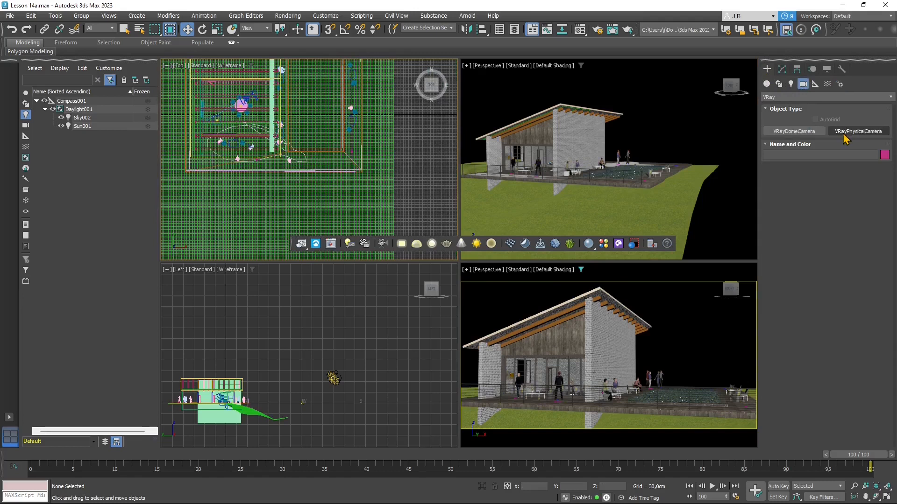
drag(311, 220, 277, 124)
Raise the VRay camera in the Left view to a height of about 224 cm.
click(203, 29)
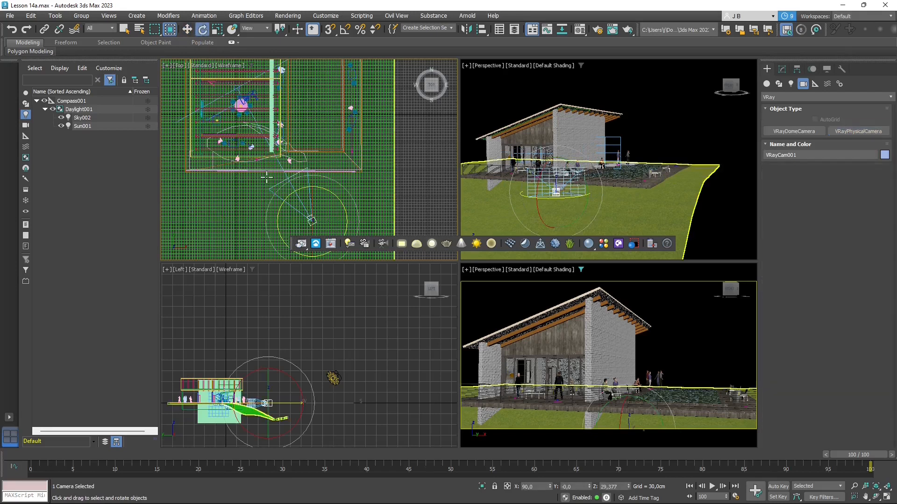
scroll(290, 310, up, 5)
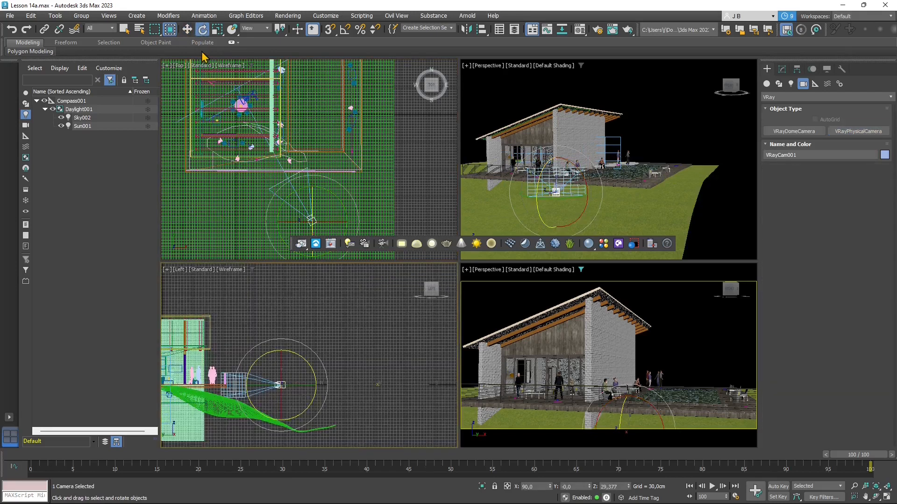
click(187, 30)
middle_drag(264, 342, 289, 311)
scroll(306, 334, up, 3)
middle_drag(304, 361, 343, 338)
drag(342, 325, 345, 283)
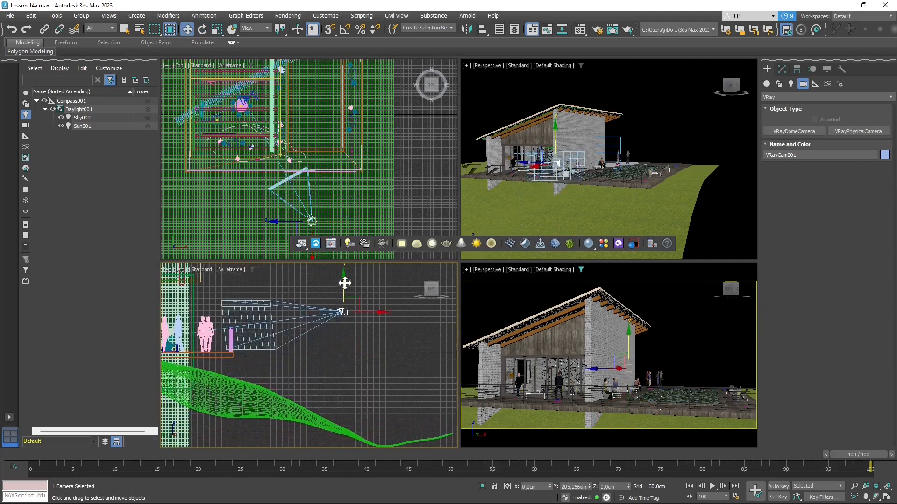
scroll(334, 318, up, 6)
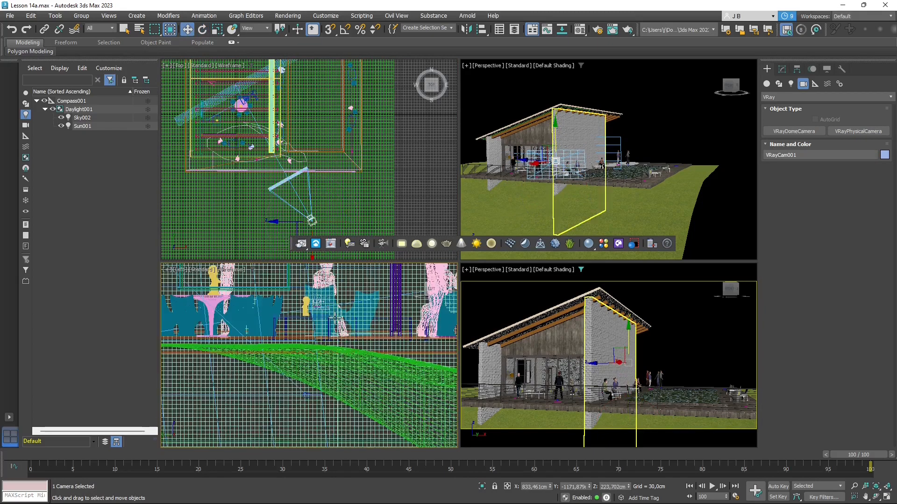
scroll(334, 319, down, 6)
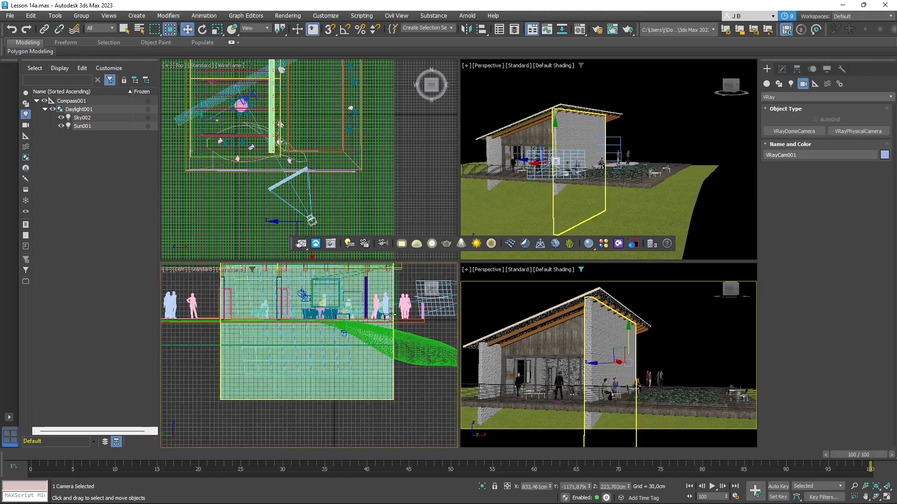
middle_drag(390, 317, 268, 361)
Show VRayCam001 in the lower Perspective viewport and adjust the camera back and higher to frame the building corner and terrace.
click(488, 270)
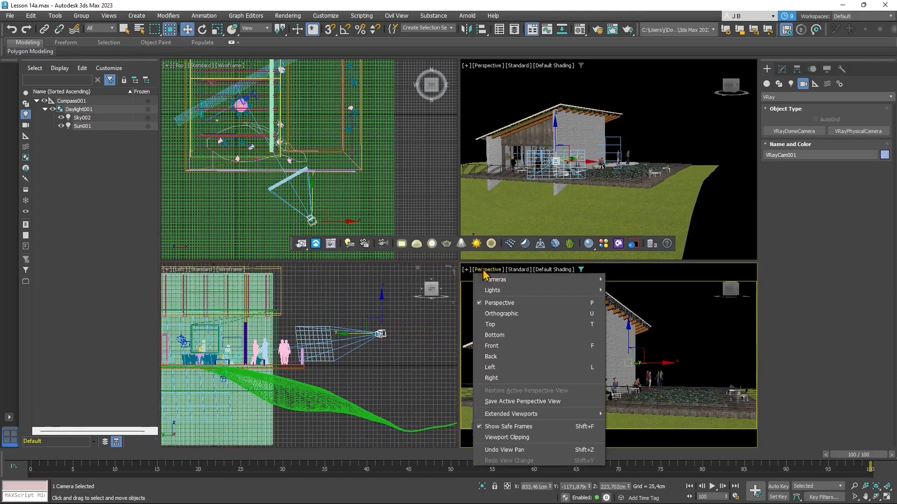
mouse_move(539, 280)
click(637, 291)
middle_drag(545, 306, 573, 361)
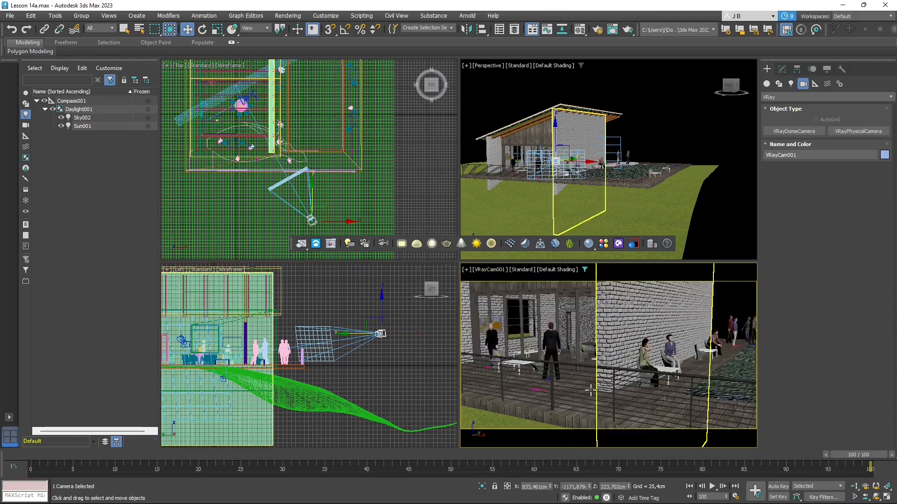
middle_drag(581, 369, 583, 349)
click(855, 487)
drag(624, 422, 626, 394)
middle_drag(633, 384, 635, 348)
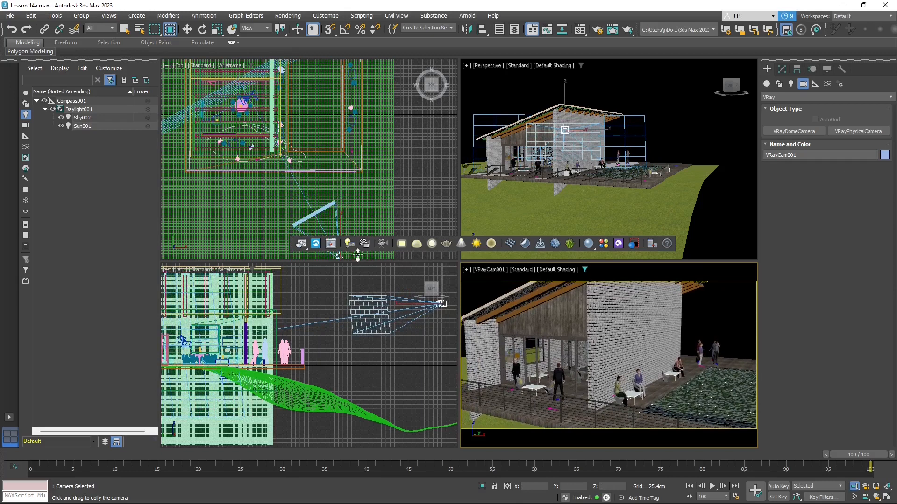
Start a V-Ray render of the camera view in the frame buffer.
click(299, 246)
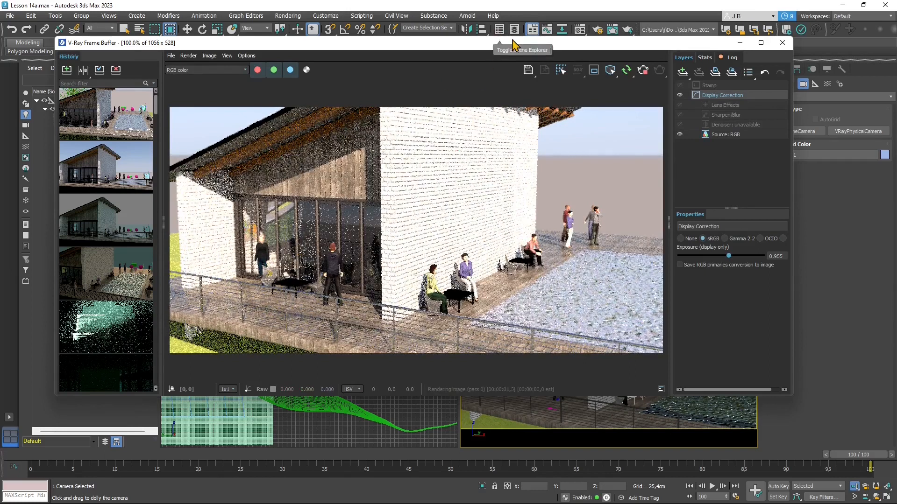
drag(485, 46, 448, 74)
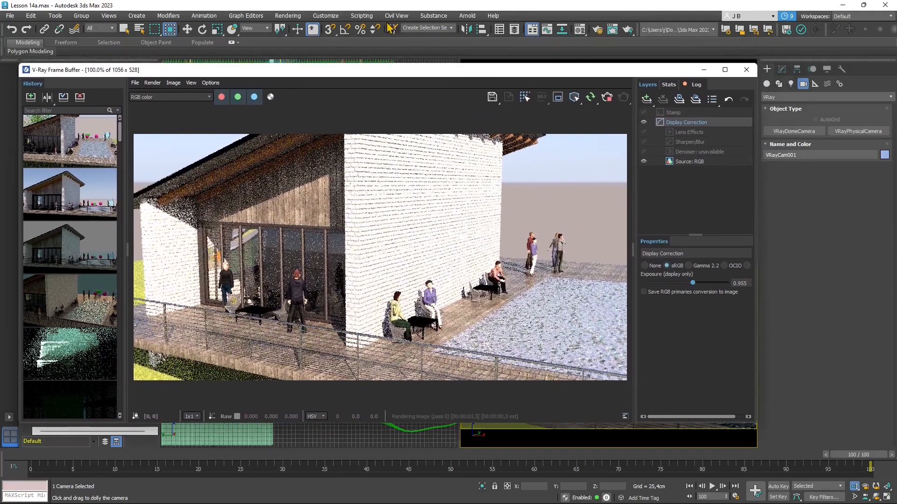
Change the environment's exposure control to VRay Exposure Control.
click(287, 16)
click(307, 131)
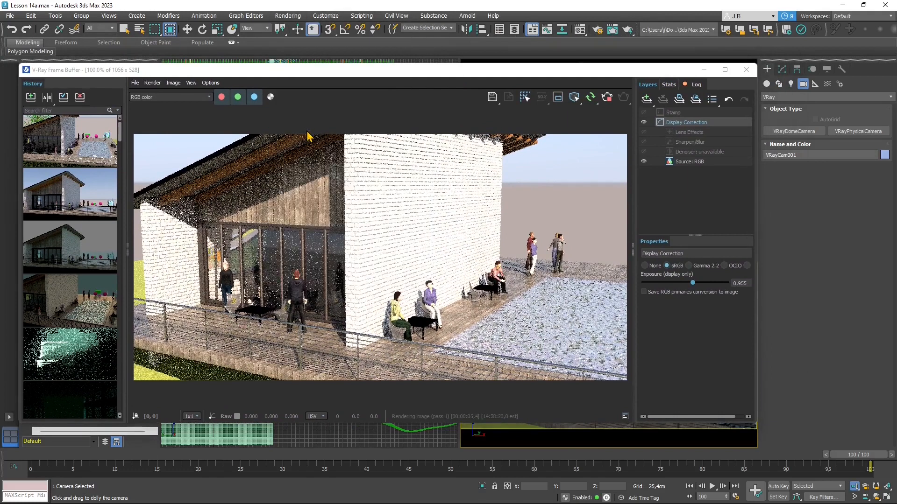
click(287, 16)
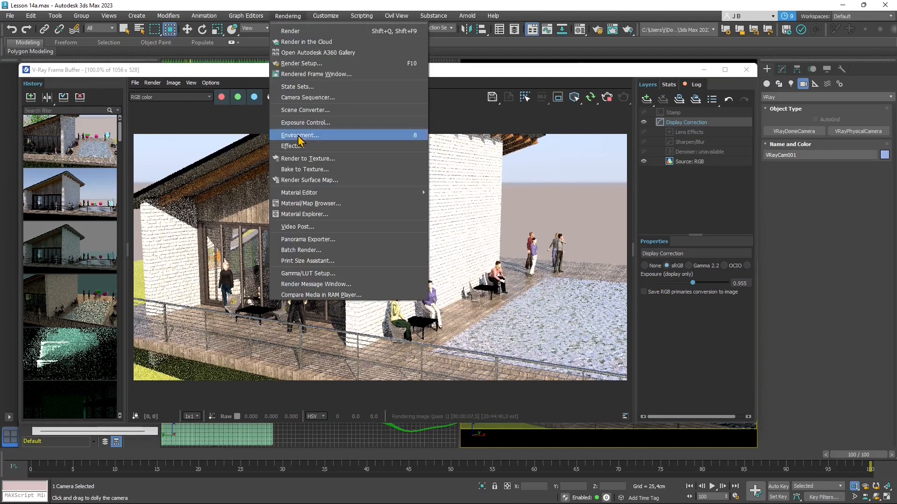
click(299, 136)
drag(749, 129, 467, 153)
click(449, 264)
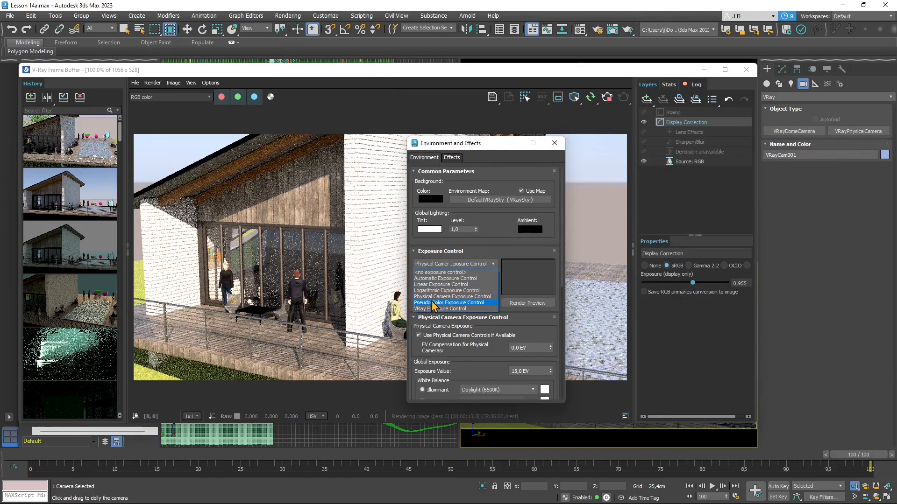
click(439, 309)
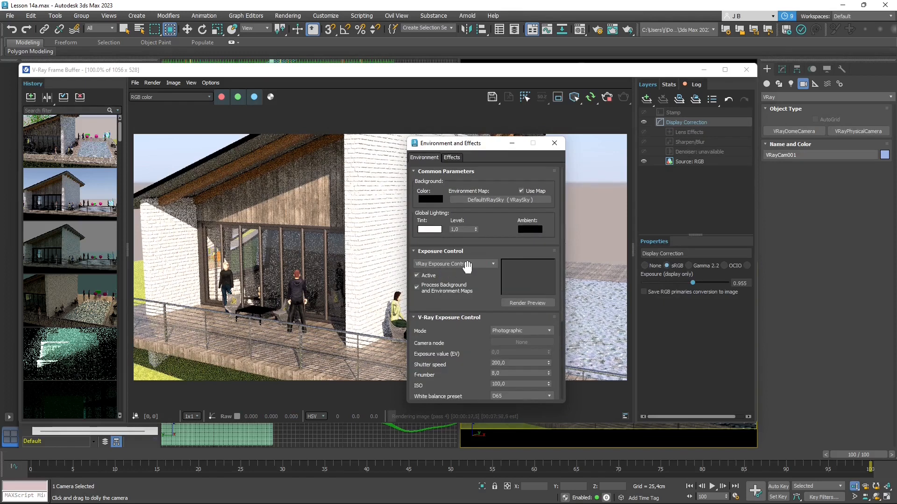
Restart the render beside the environment settings and lower the V-Ray exposure's shutter speed to 16.
drag(469, 342, 486, 241)
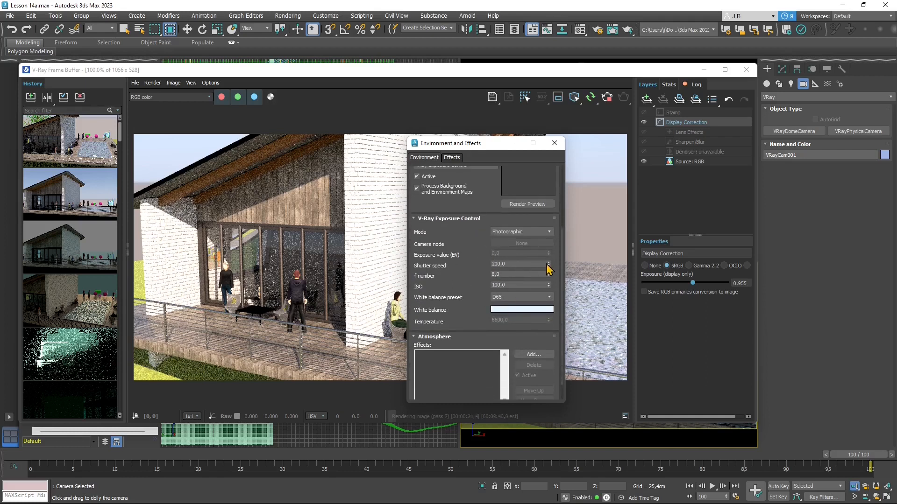
click(606, 97)
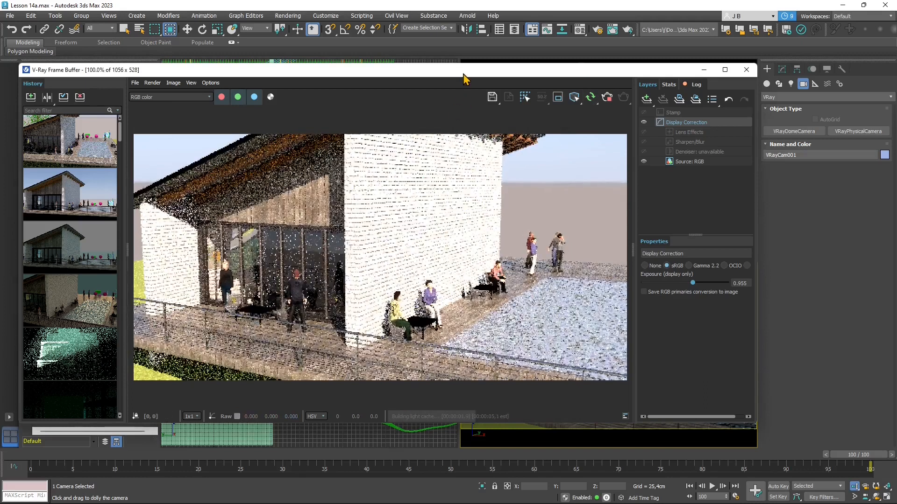
drag(464, 71, 394, 165)
drag(462, 150, 743, 142)
drag(489, 186, 485, 89)
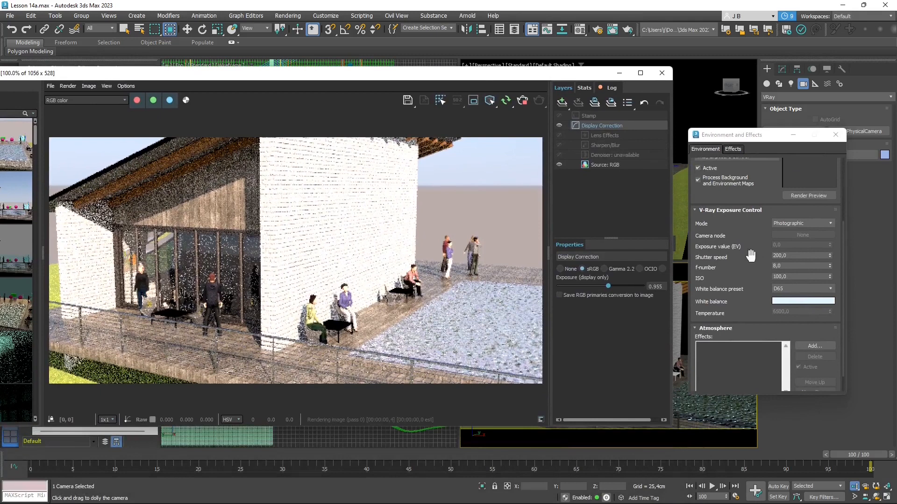
drag(830, 257, 832, 308)
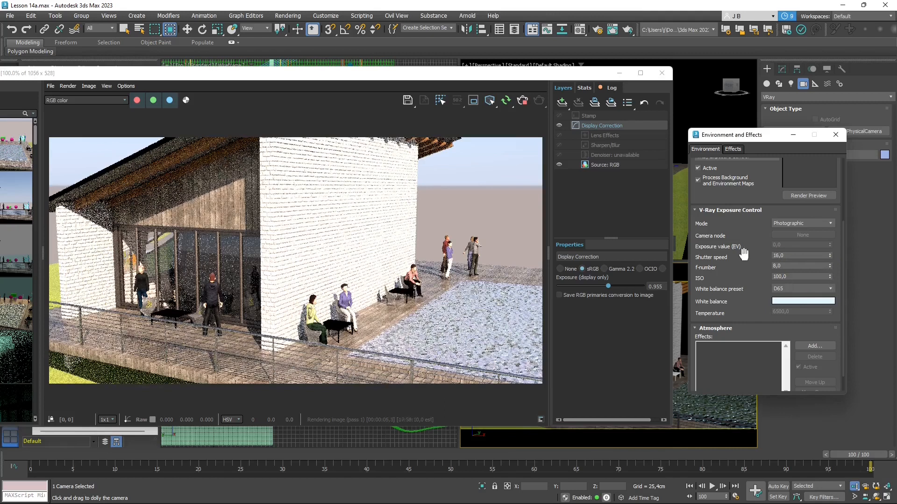
Set the V-Ray exposure mode to From VRay camera, restart the interactive render and close the environment settings.
click(793, 225)
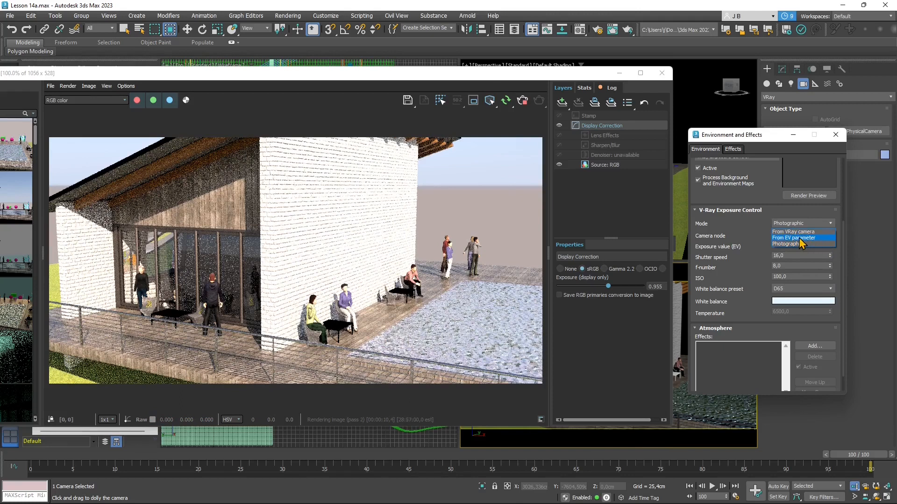
click(794, 232)
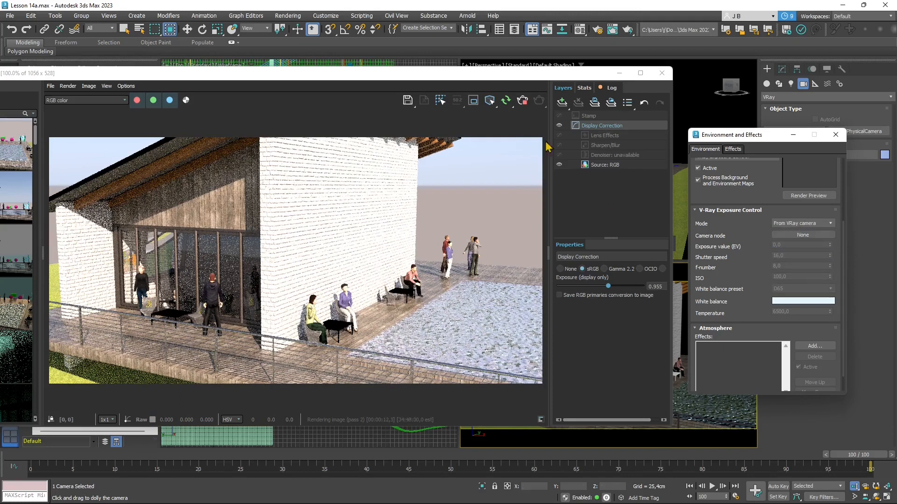
click(505, 102)
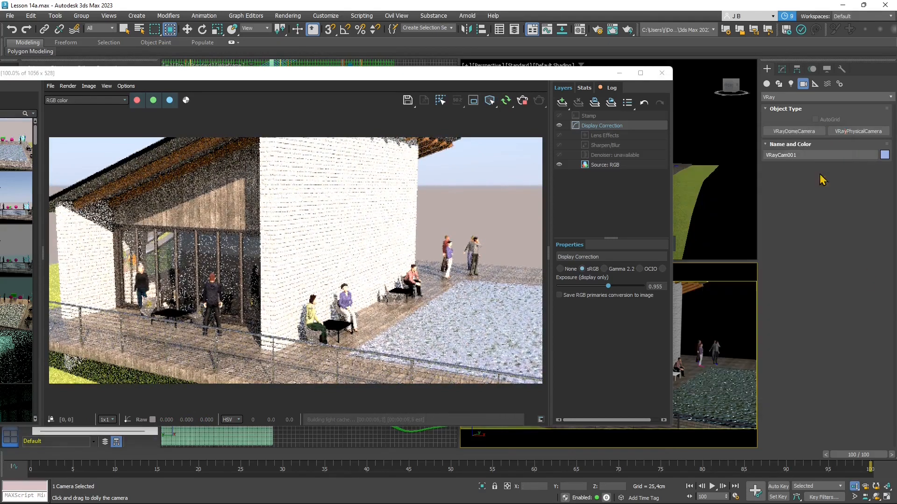
click(835, 136)
Examine the camera's placement up close in the Top view, moving the frame buffer out of the way.
drag(528, 79, 569, 236)
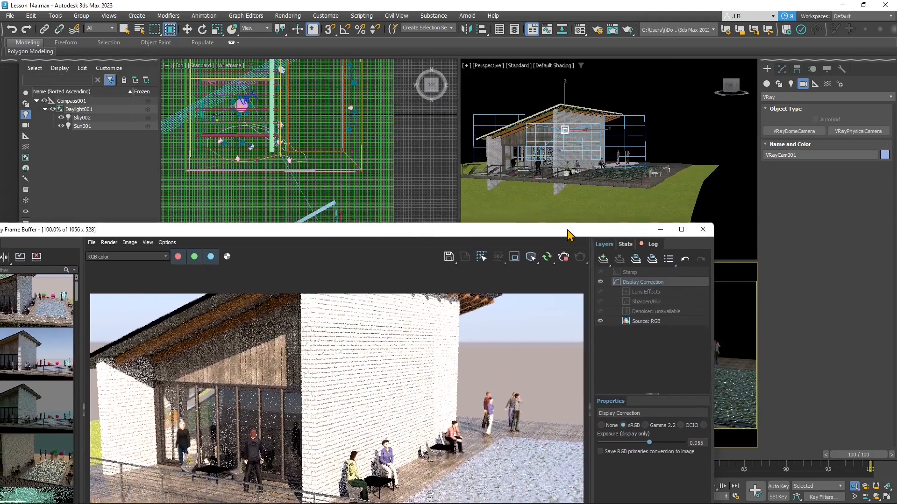
middle_drag(344, 192, 342, 154)
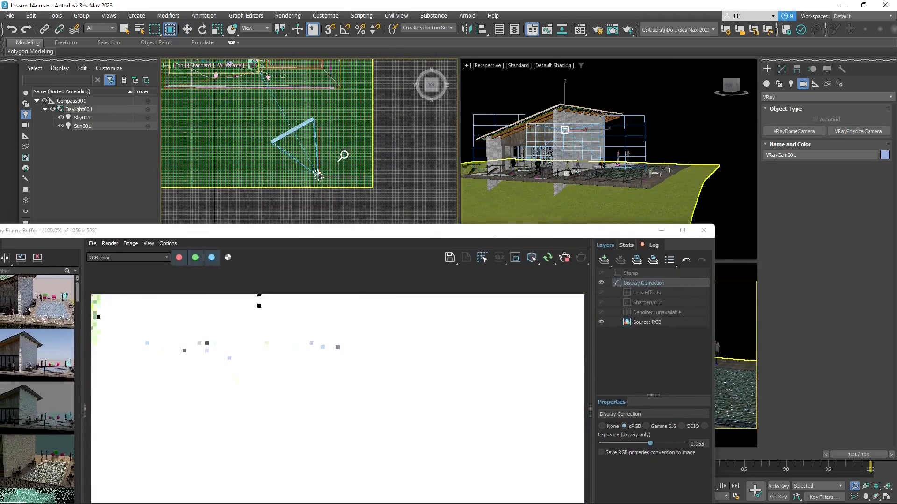
click(187, 30)
scroll(316, 170, up, 5)
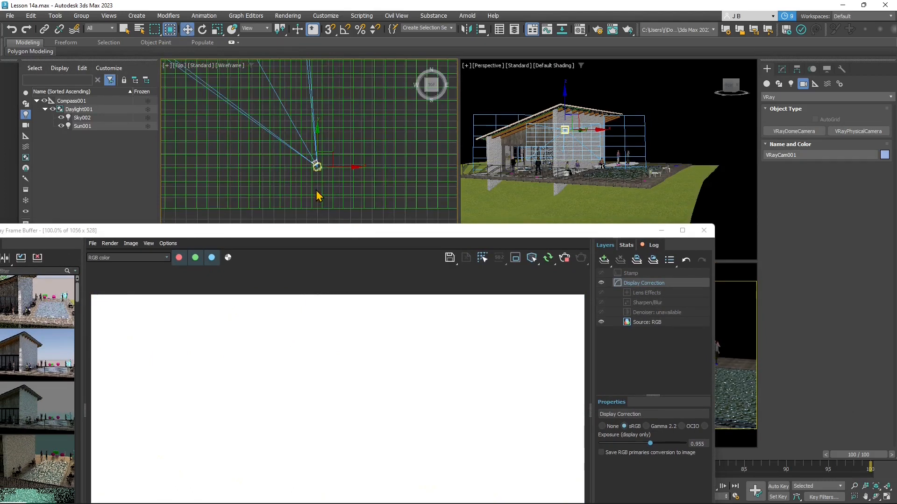
scroll(312, 180, up, 3)
drag(345, 236, 385, 91)
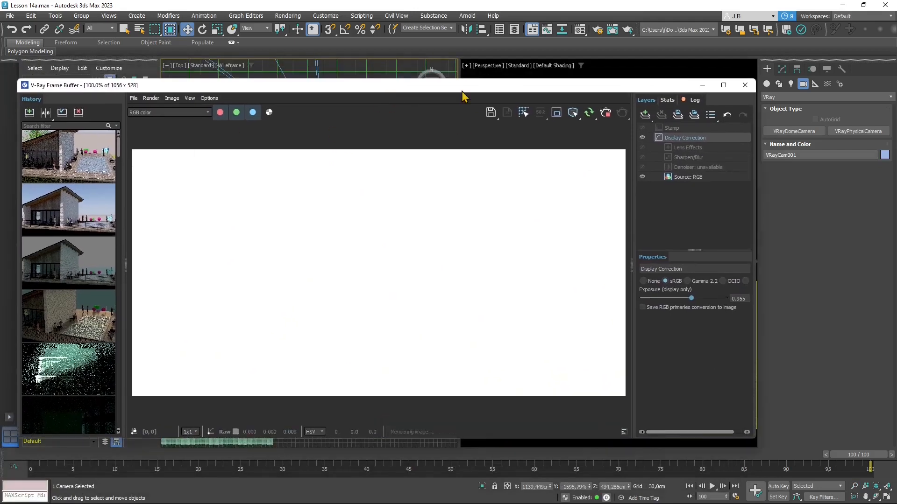
drag(462, 92, 271, 109)
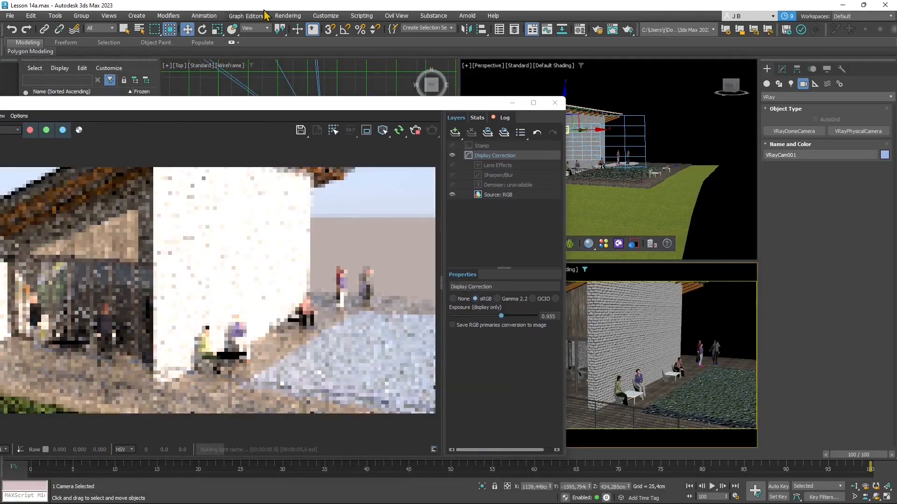
Check the common parameters in Render Setup and close it, leaving the frame buffer clear of the camera's settings.
click(288, 16)
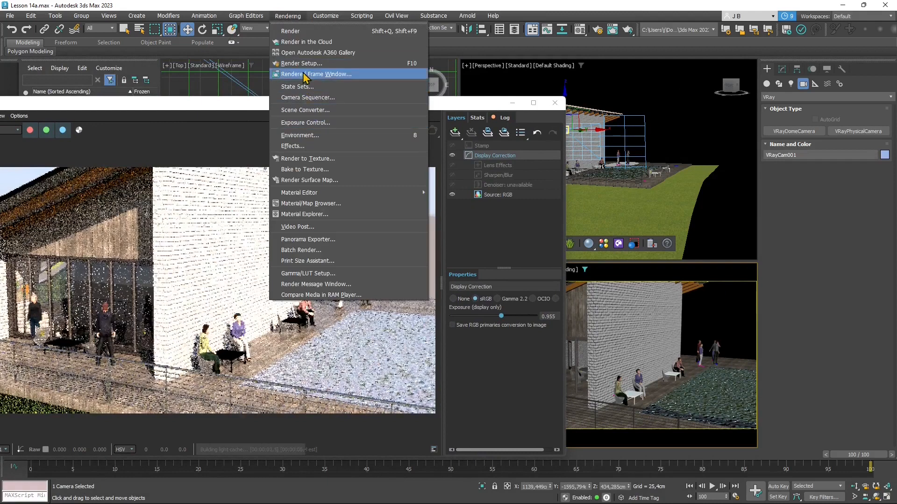
click(306, 74)
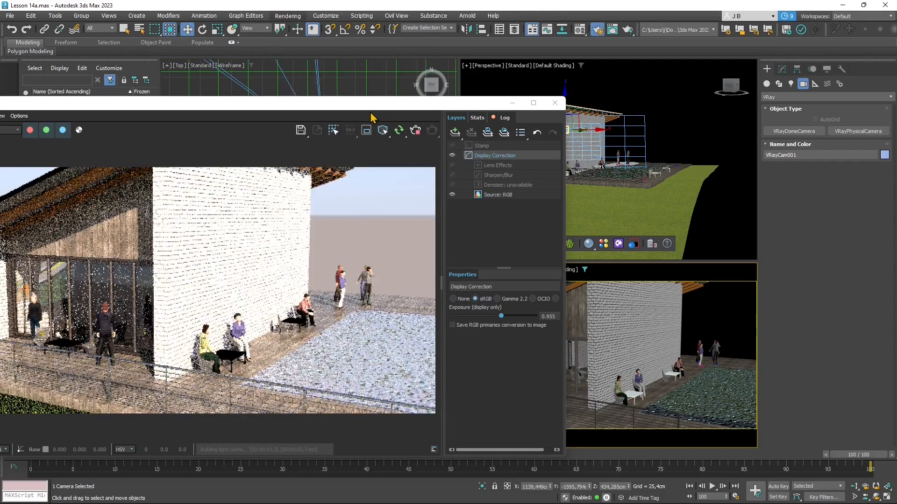
key(F10)
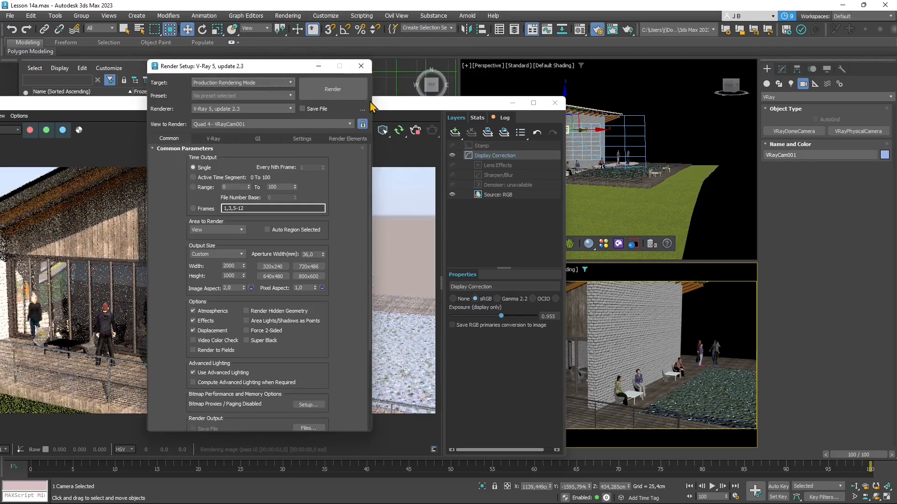
click(362, 67)
drag(366, 102, 497, 57)
Open the VRayPhysicalCamera's parameters and set its film speed (ISO) to 1.
click(780, 70)
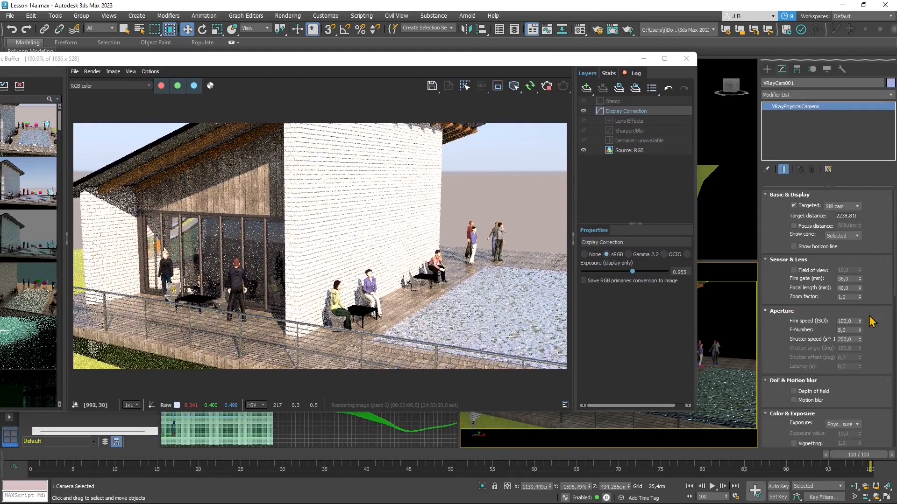
scroll(880, 333, down, 5)
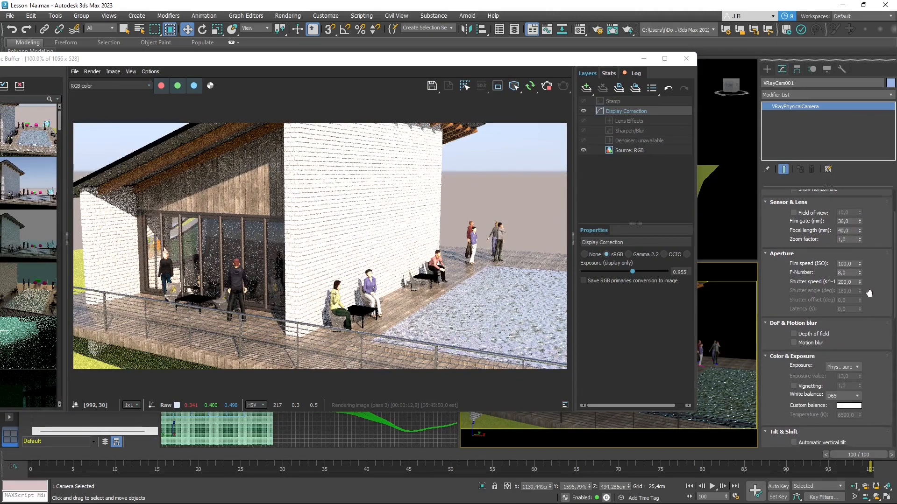
scroll(869, 254, down, 2)
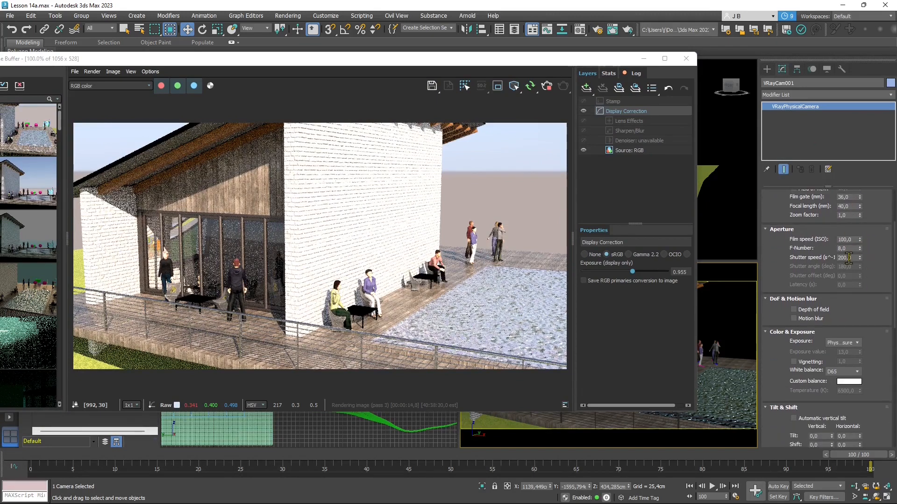
text(1)
click(852, 249)
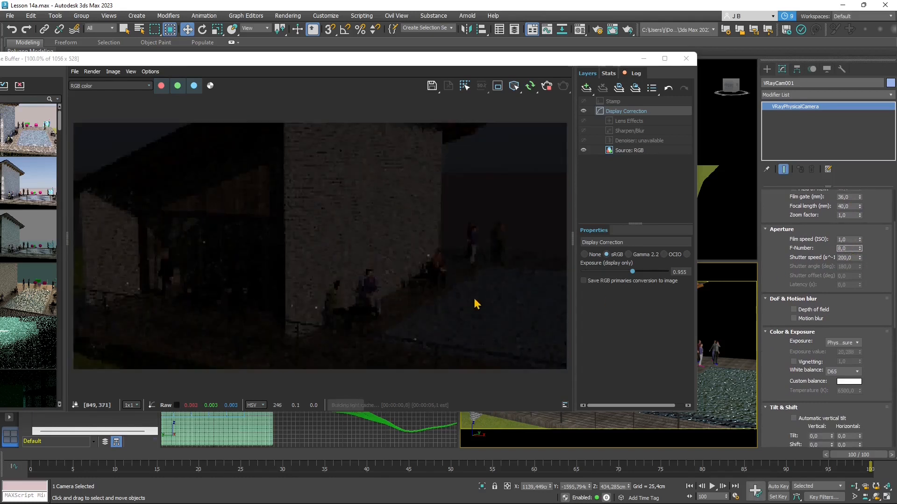
Raise the VRayPhysicalCamera's film speed (ISO) to about 42.4 to brighten the render.
drag(860, 240, 855, 176)
drag(860, 239, 884, 109)
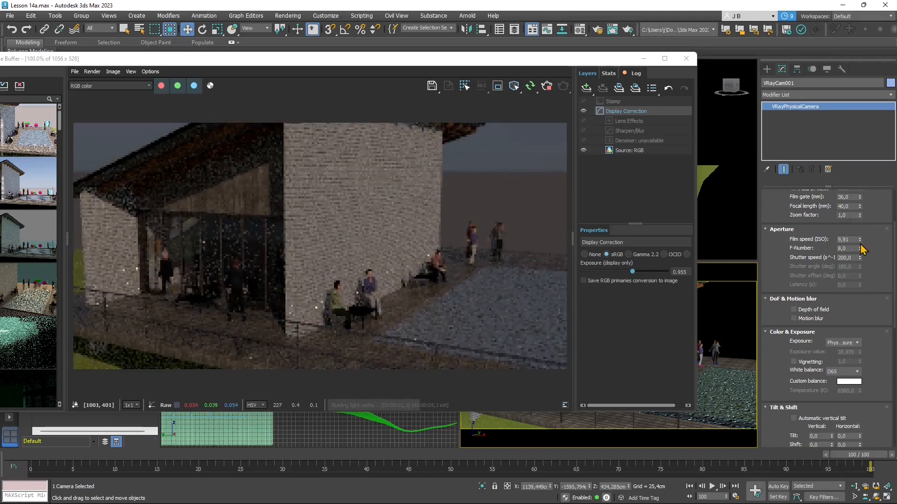
drag(859, 240, 882, 127)
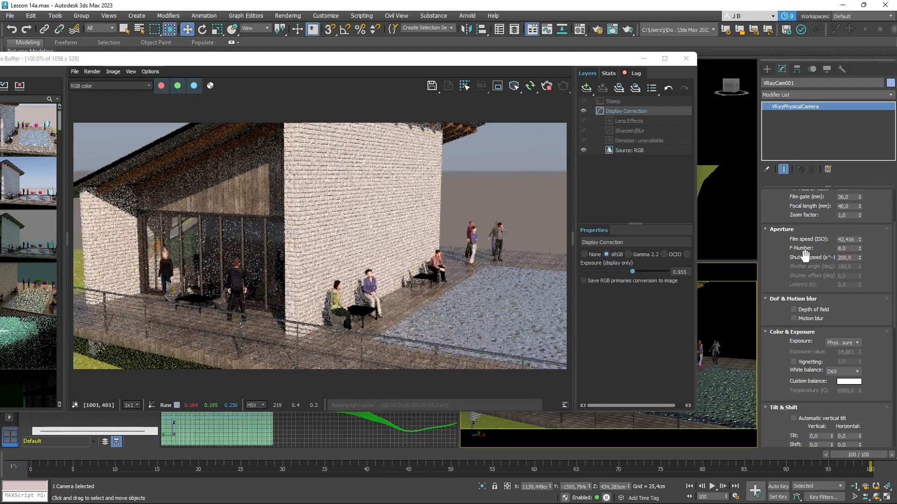
Test the VRayPhysicalCamera's shutter speed at 1 and 200, and settle on 300.
double_click(850, 257)
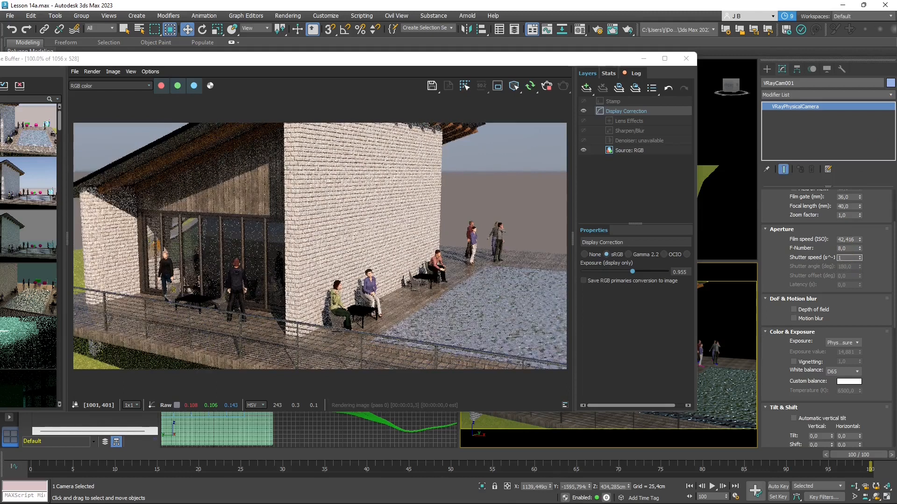
text(1)
click(851, 248)
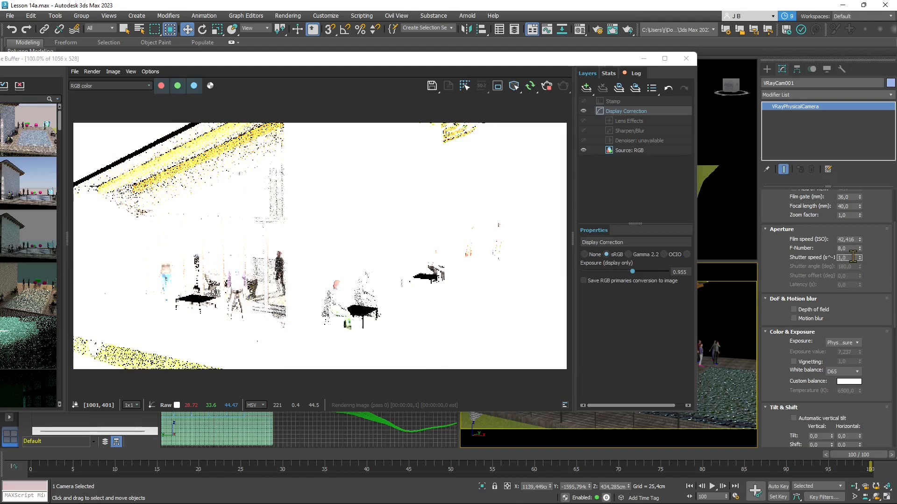
click(852, 257)
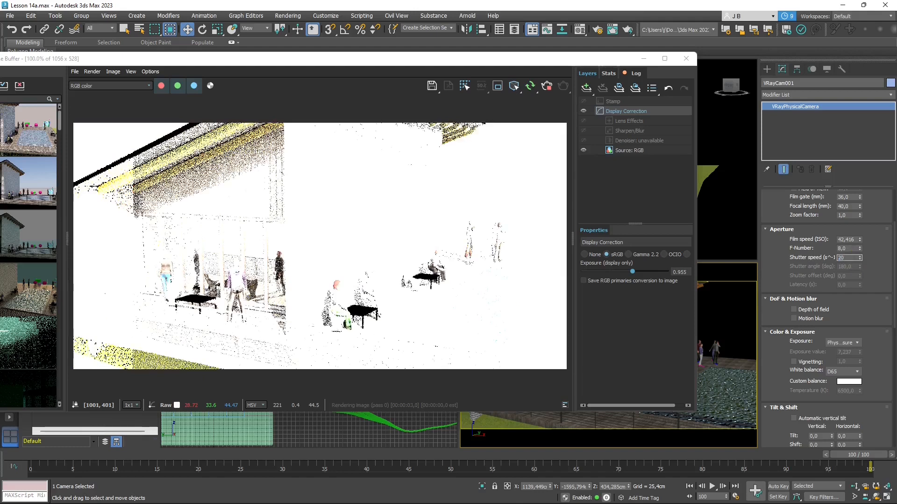
key(Return)
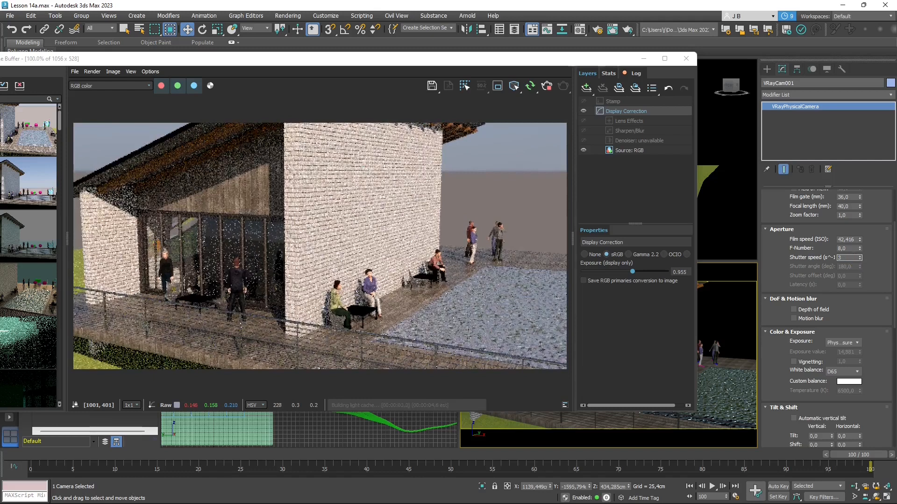
key(Return)
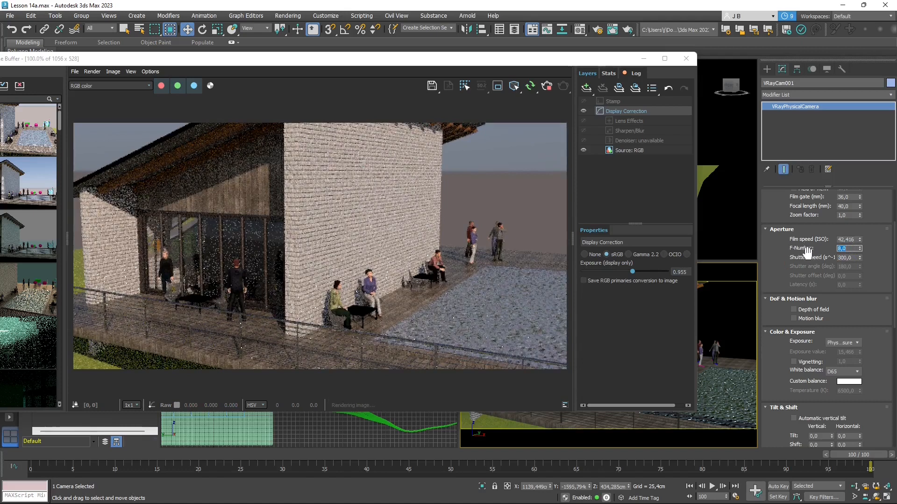
Set the camera's F-number to 2 and adjust its film speed (ISO) from 1 up to about 2.8.
text(2)
key(Return)
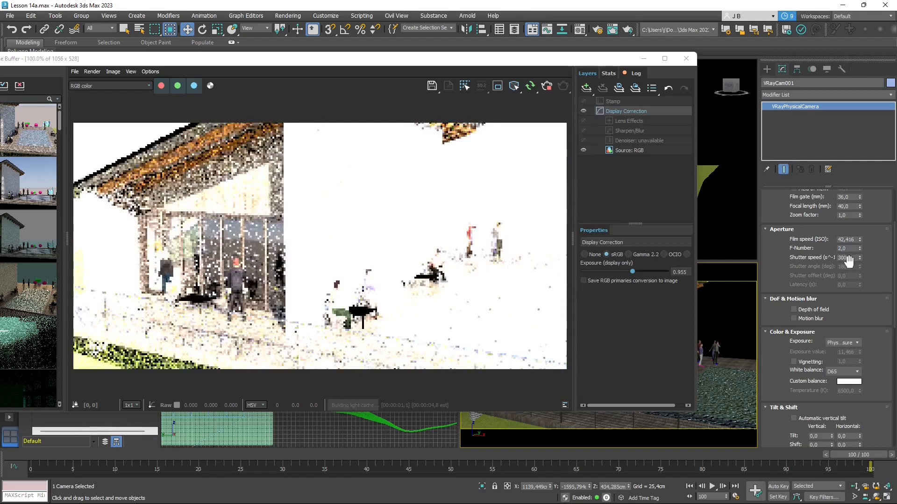
double_click(850, 249)
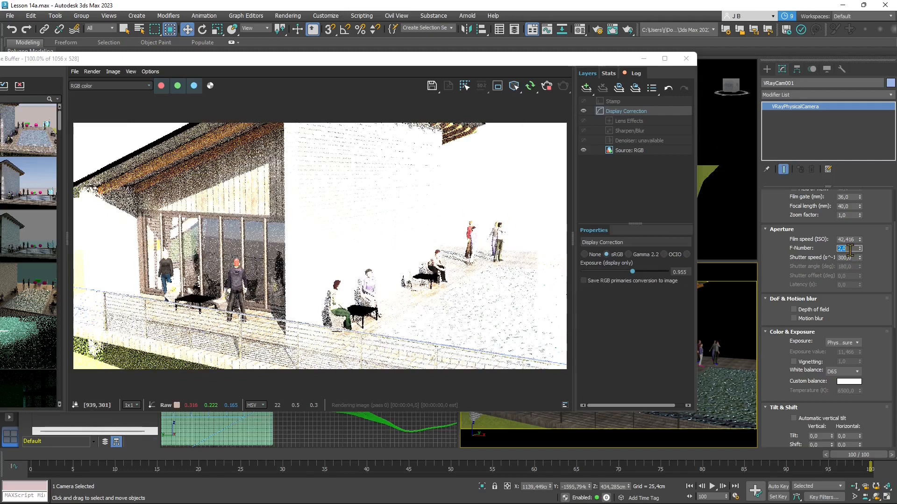
key(shift+Tab)
text(1)
key(Tab)
drag(859, 239, 869, 220)
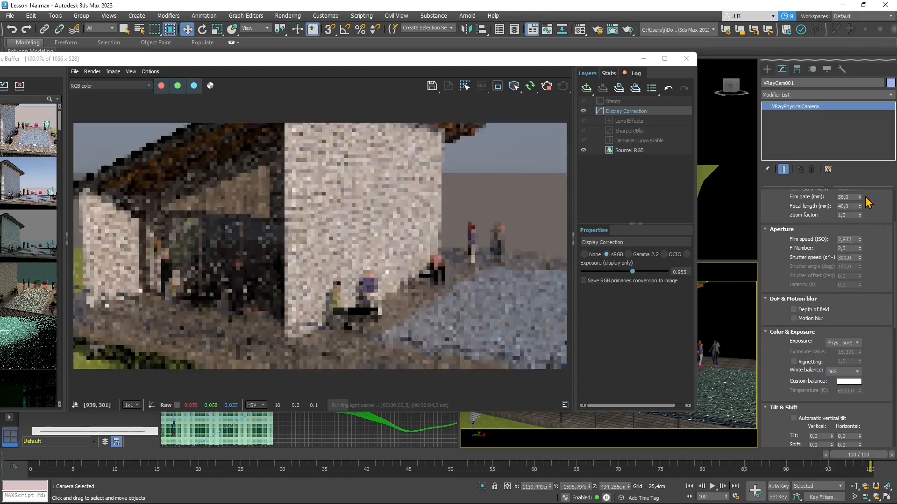
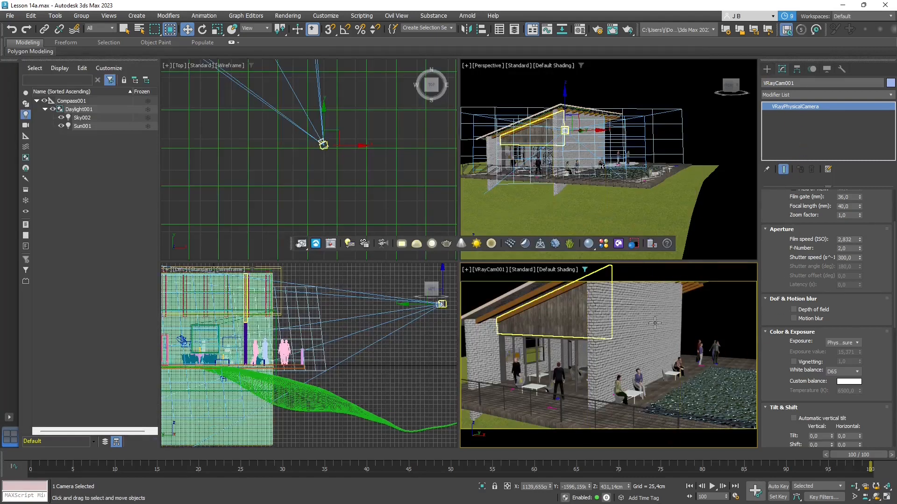
Clear the camera selection and draw a VRayClipper in the Top view over the building's upper area.
key(ctrl+d)
click(767, 71)
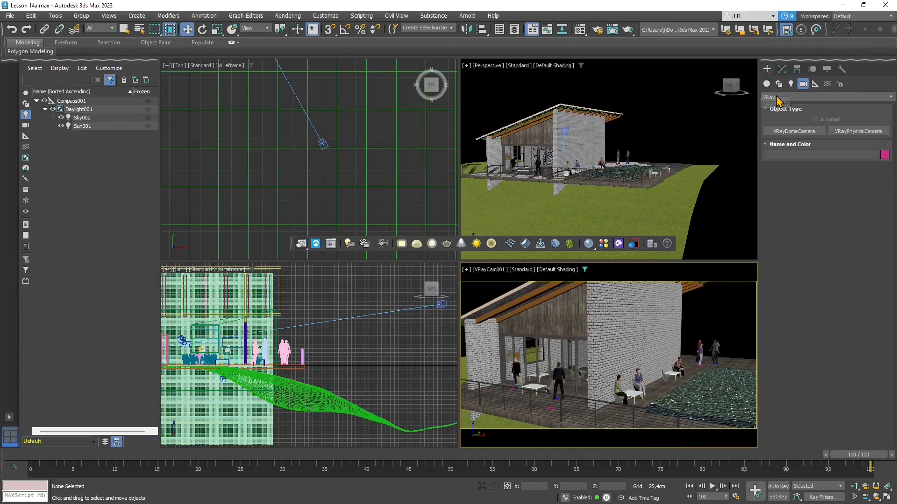
click(778, 98)
click(777, 98)
click(768, 86)
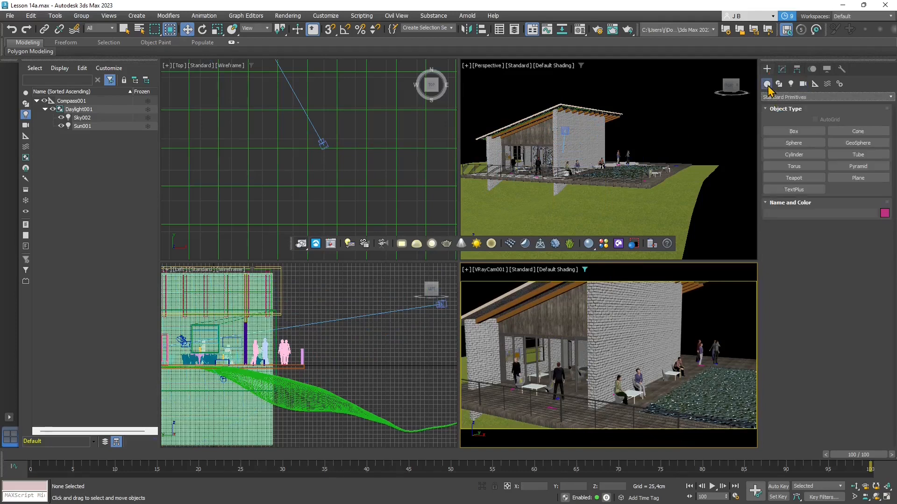
click(783, 98)
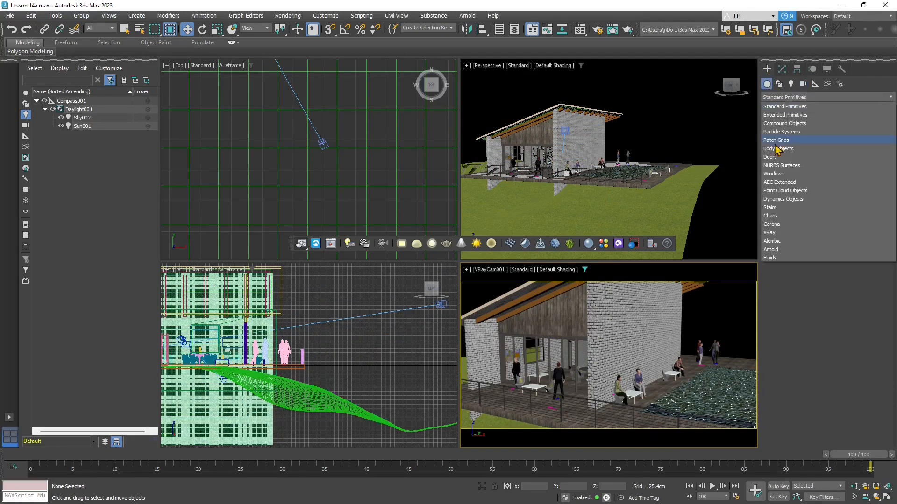
click(768, 233)
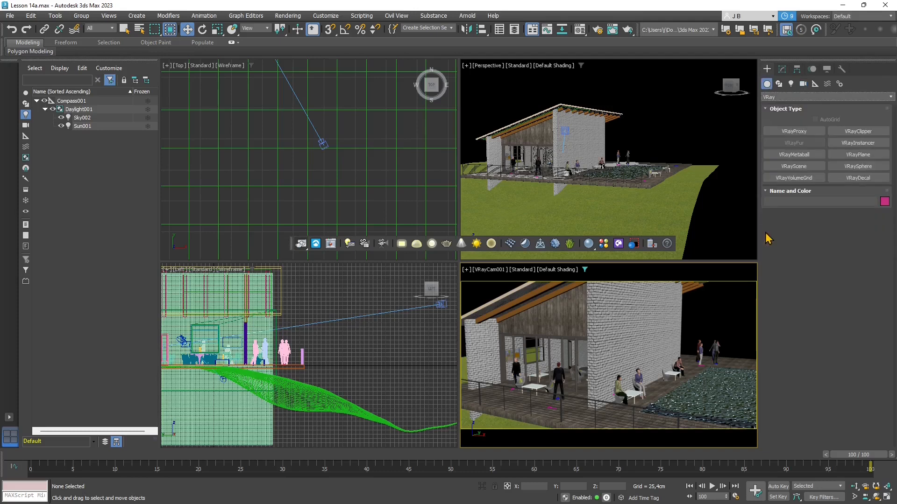
click(858, 131)
scroll(287, 203, down, 3)
scroll(320, 156, down, 10)
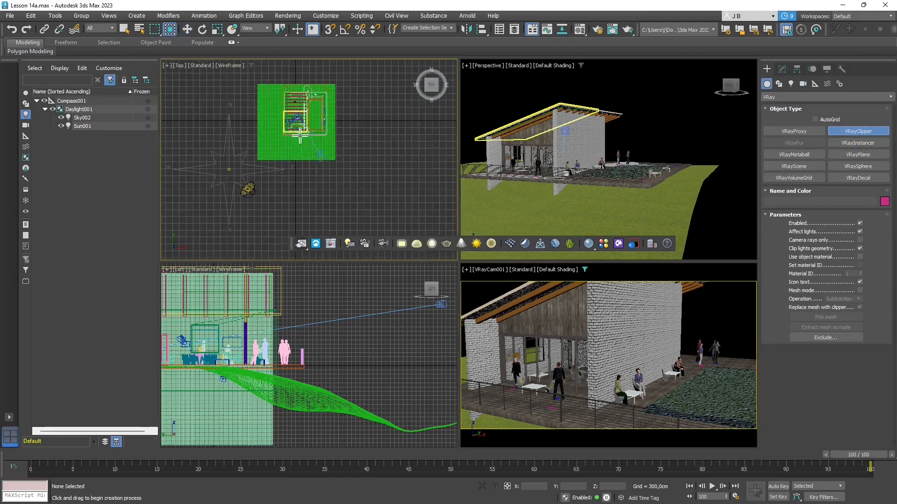
middle_drag(296, 82, 309, 95)
scroll(309, 96, up, 3)
drag(270, 78, 285, 135)
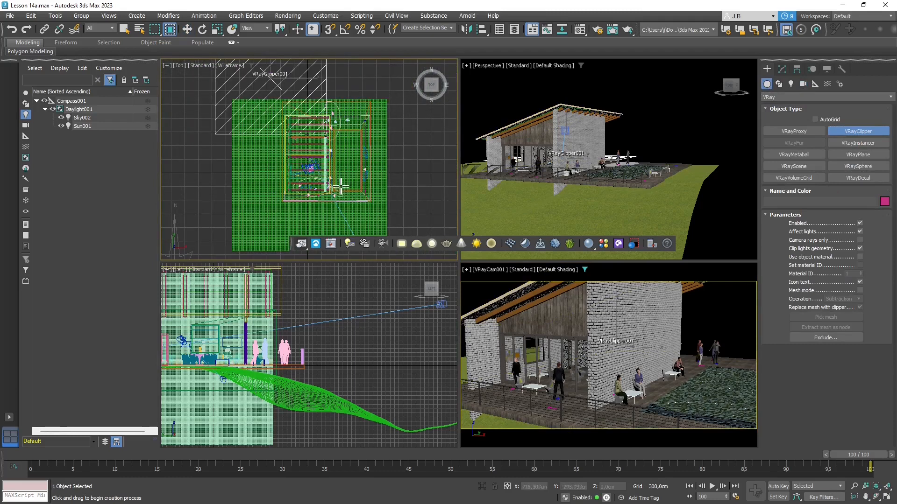
Move the VRayClipper over the building, raise it to a height of about 201.5 cm and open its parameters.
click(187, 30)
middle_drag(283, 60, 292, 72)
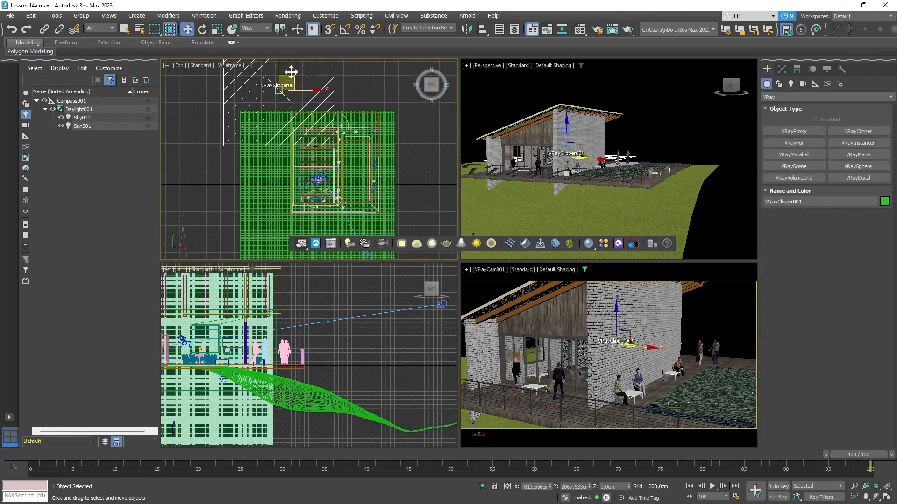
drag(292, 75, 350, 160)
drag(721, 372, 697, 329)
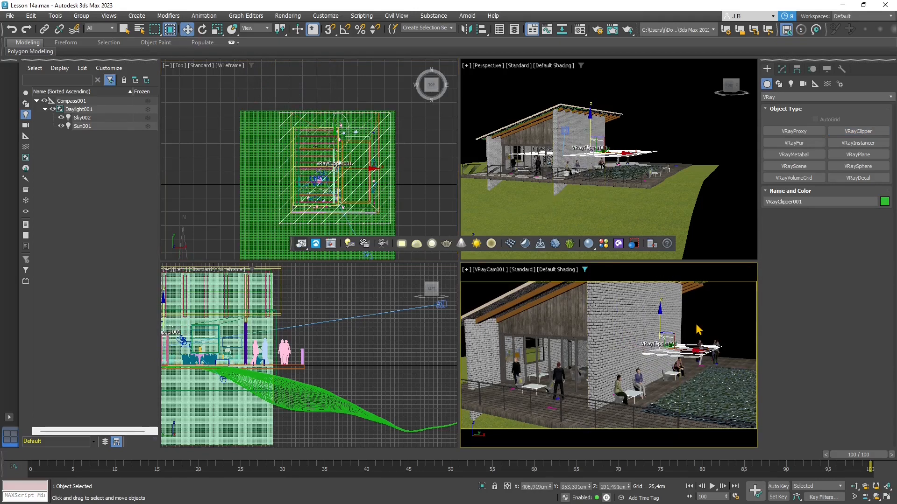
click(779, 69)
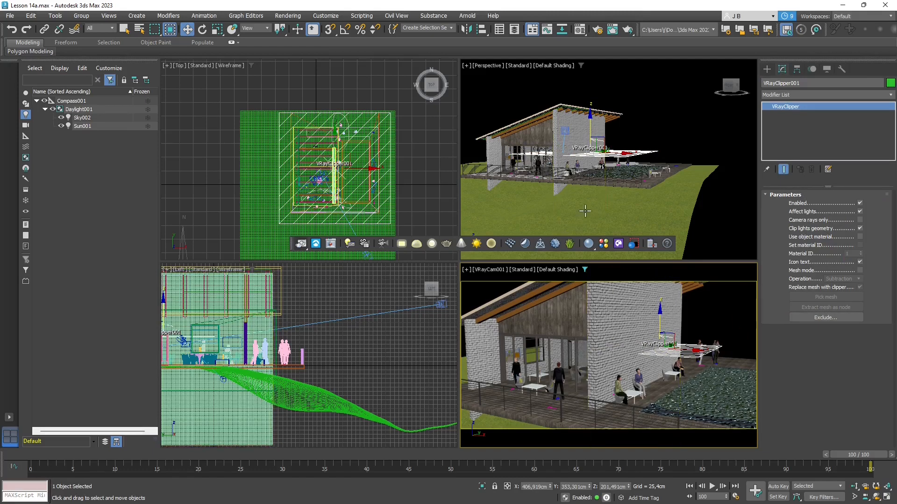
Start V-Ray Viewport IPR in the Perspective view and examine the clipped building from several angles.
alt+middle_drag(573, 142, 579, 150)
scroll(551, 190, up, 2)
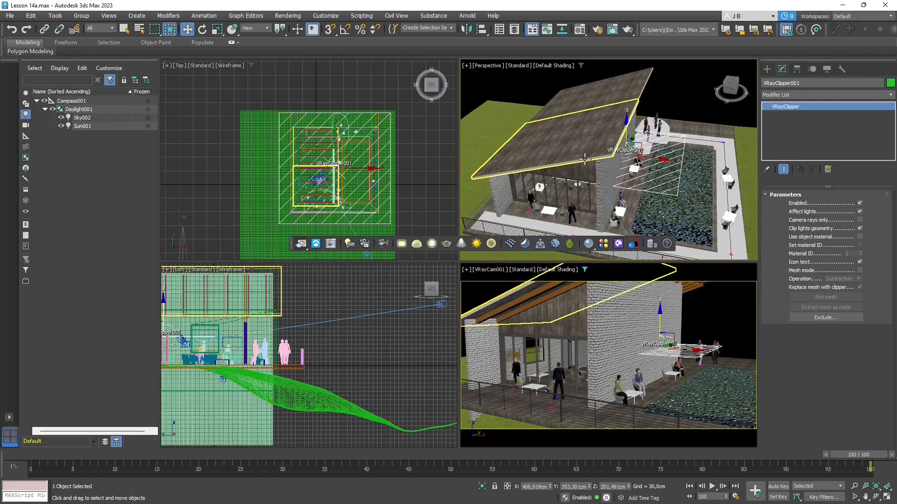
click(488, 66)
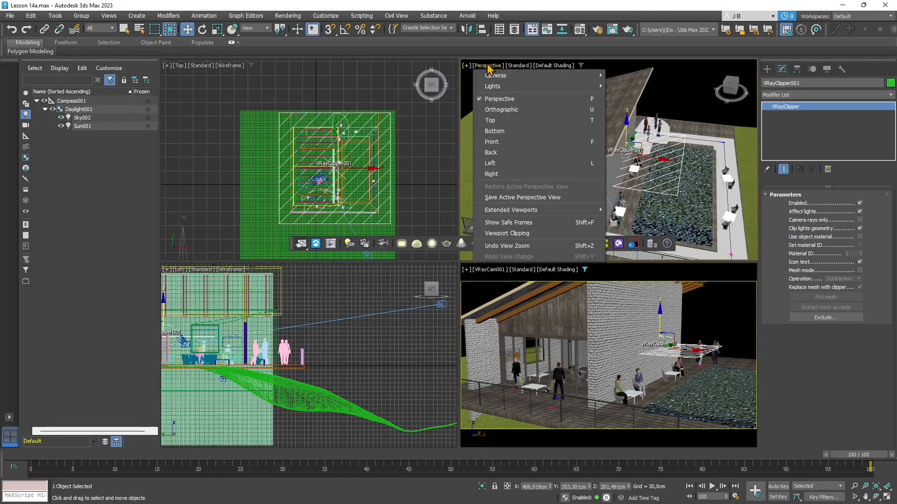
click(511, 67)
click(517, 66)
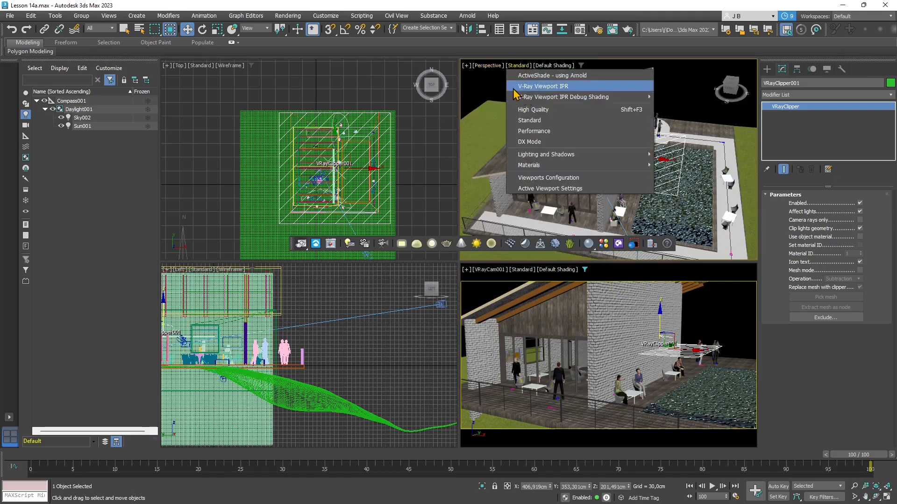
click(517, 90)
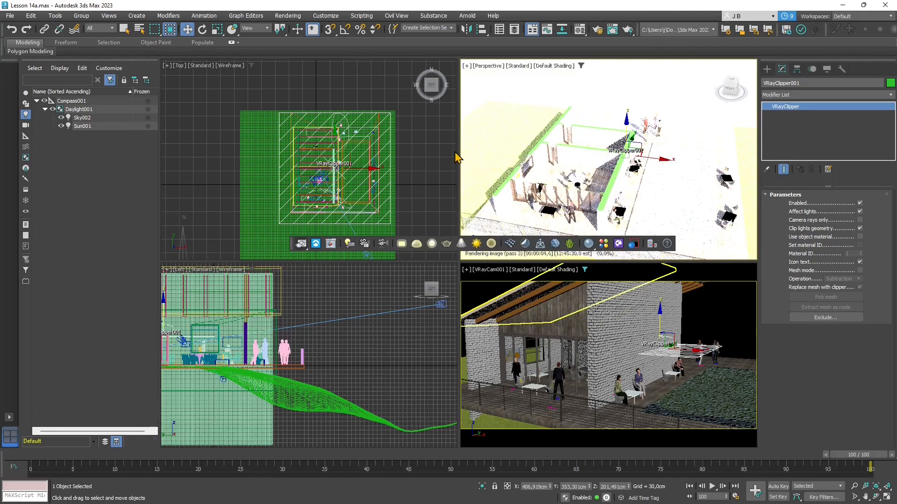
alt+middle_drag(628, 165, 573, 157)
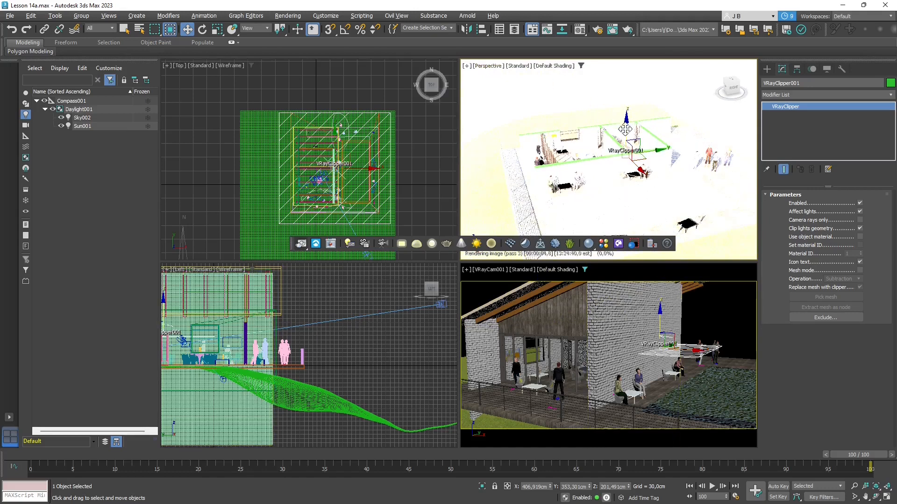
alt+middle_drag(580, 167, 607, 158)
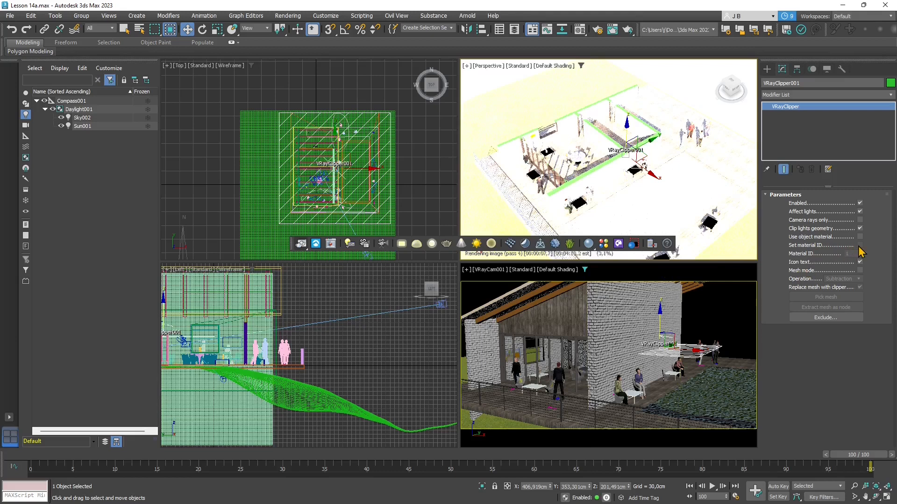
Try the VRayClipper's Use object material and Set material ID options, and turn Use object material back off.
click(860, 237)
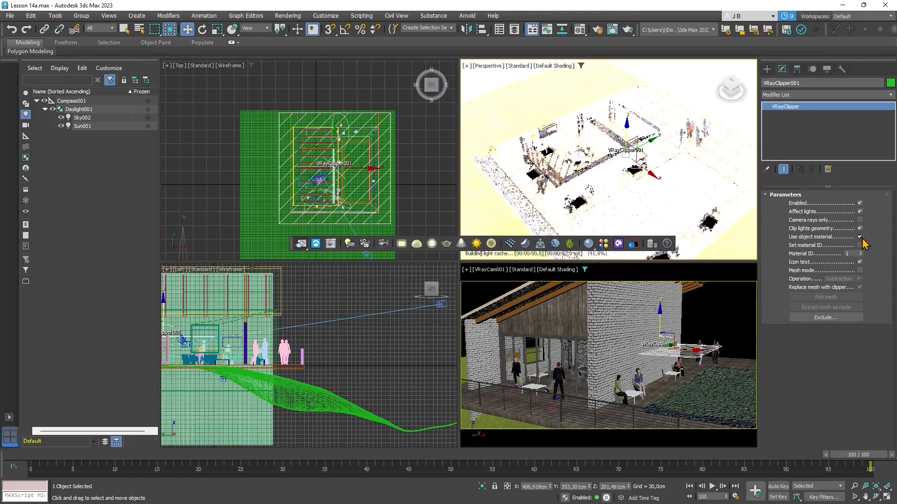
click(860, 245)
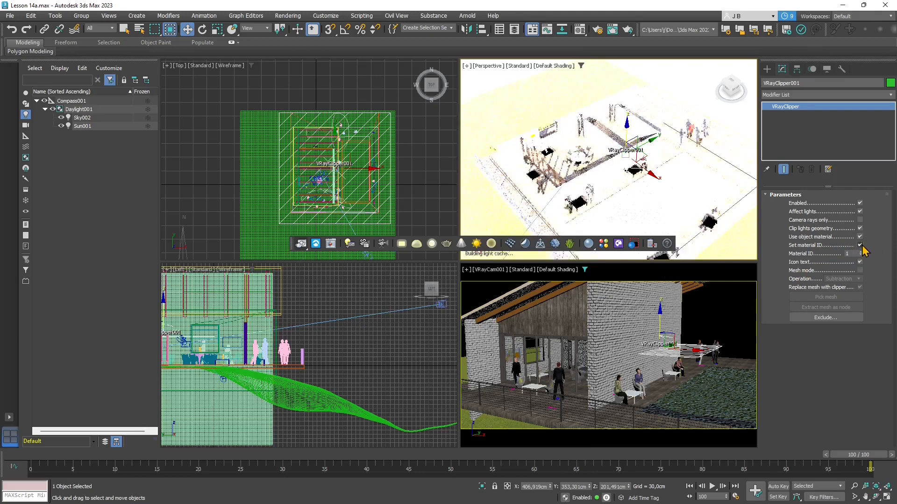
click(859, 236)
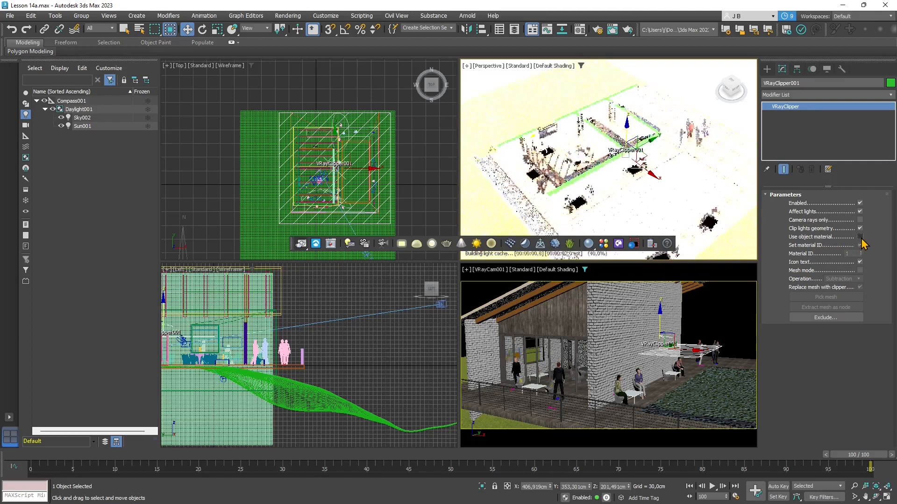
Change the VRayClipper's object color to red.
click(890, 83)
click(378, 252)
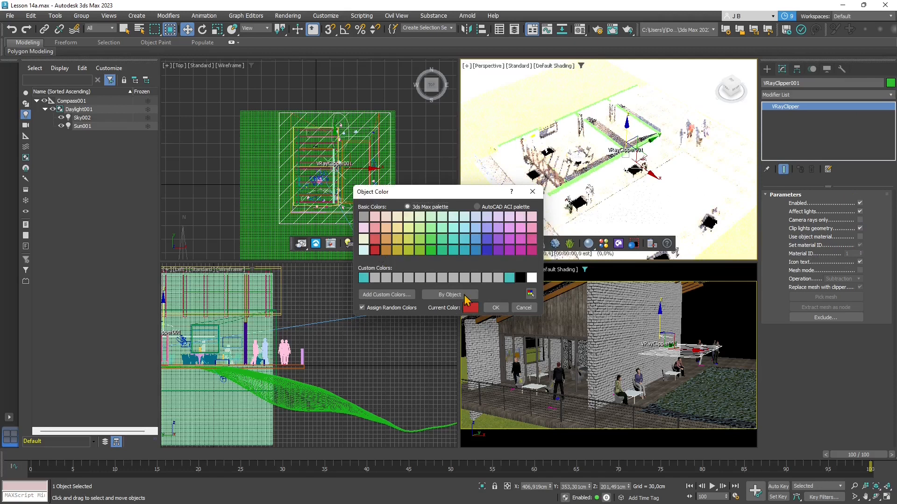
click(496, 308)
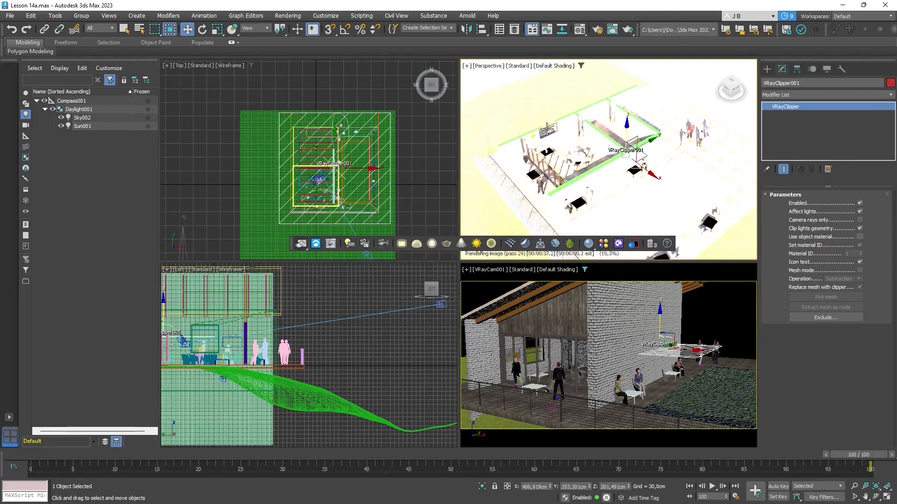
Deselect the VRayClipper, stop V-Ray Viewport IPR in the Perspective view and open the VRayCam001 view's display mode options.
click(524, 74)
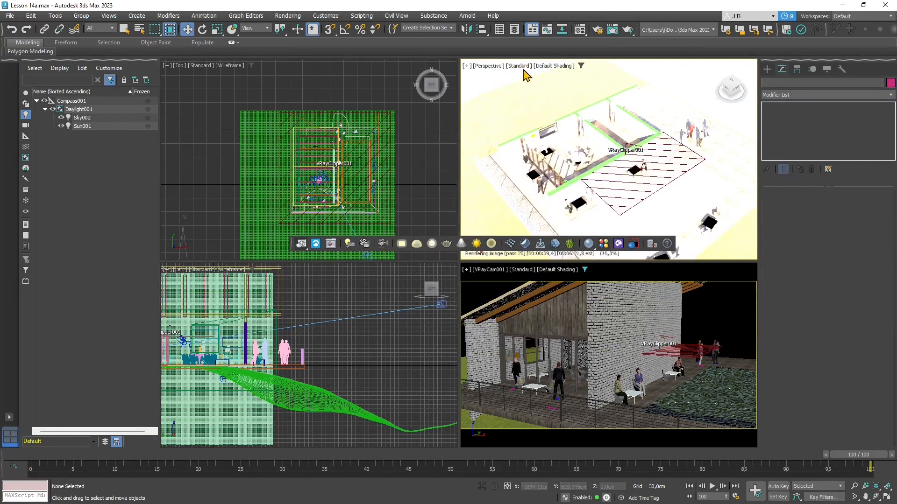
click(523, 75)
click(525, 88)
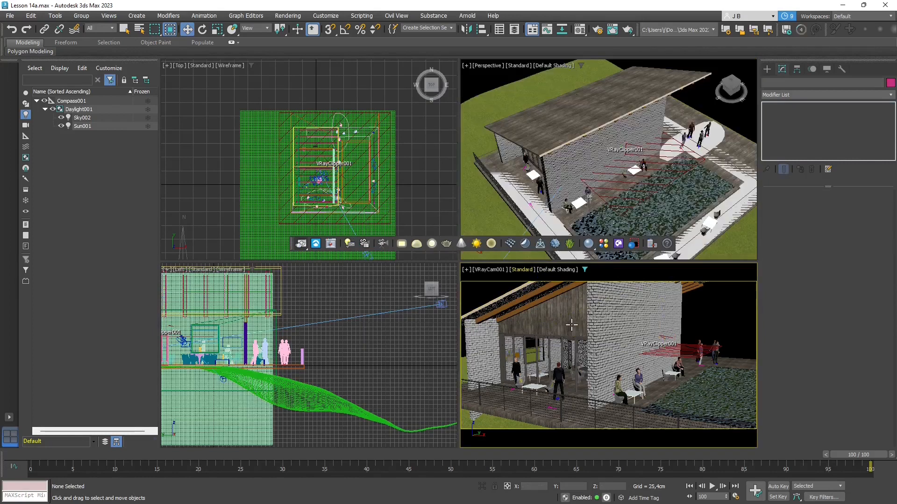
click(520, 270)
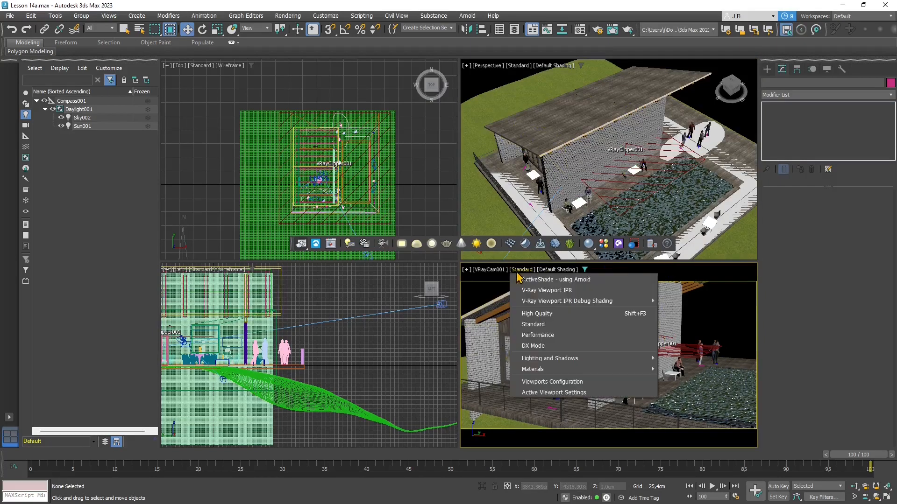
Preview the VRayCam001 view with V-Ray Viewport IPR and inspect the VRayClipper001 parameters.
click(518, 290)
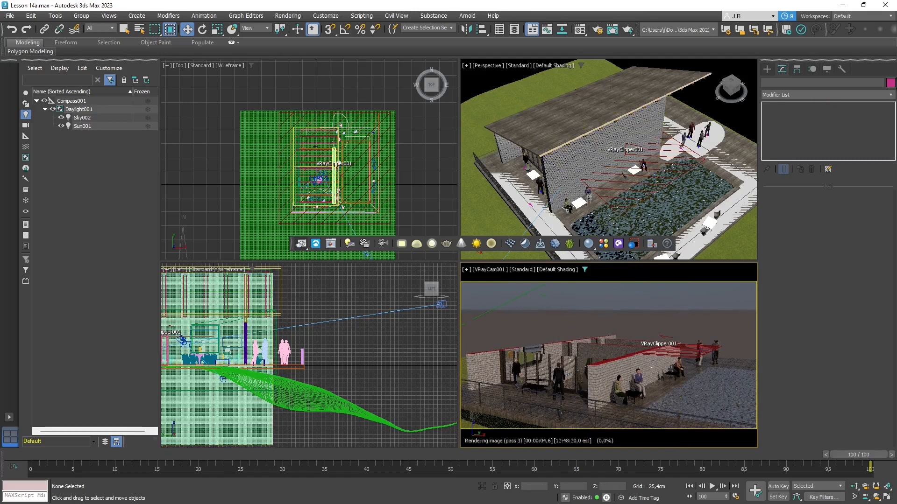
click(496, 87)
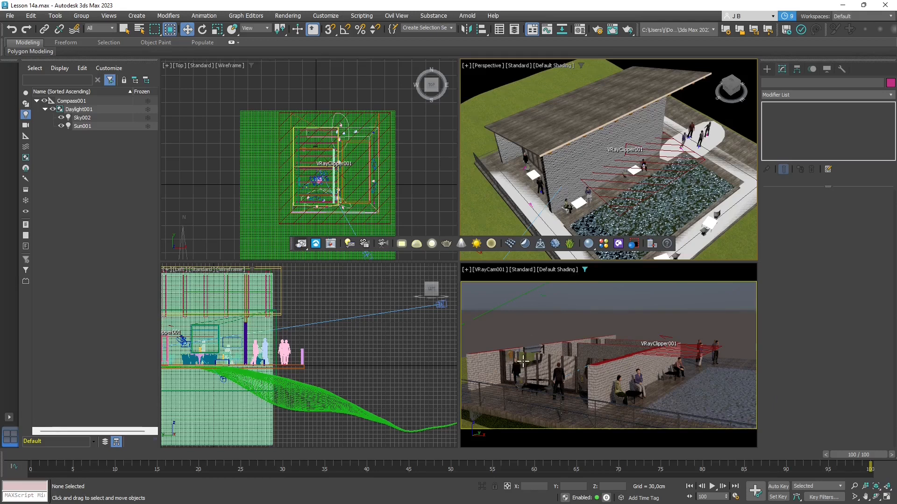
click(496, 270)
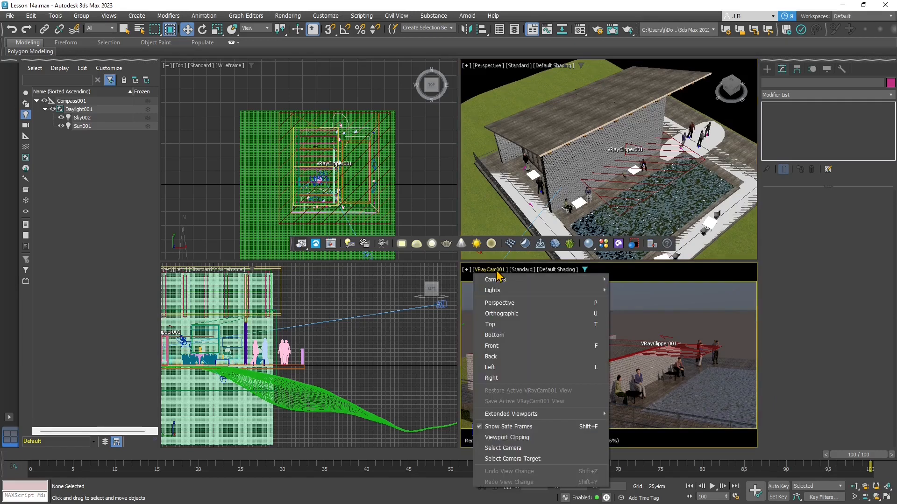
click(496, 271)
click(624, 169)
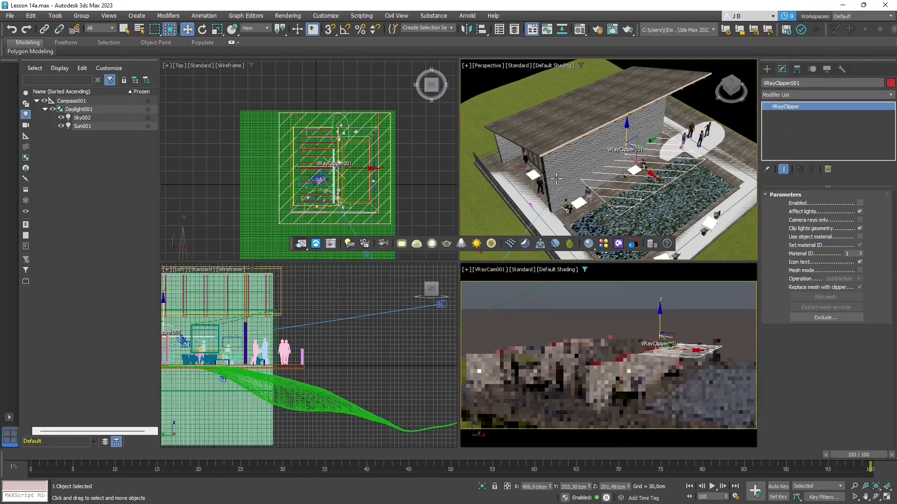
click(557, 374)
click(558, 337)
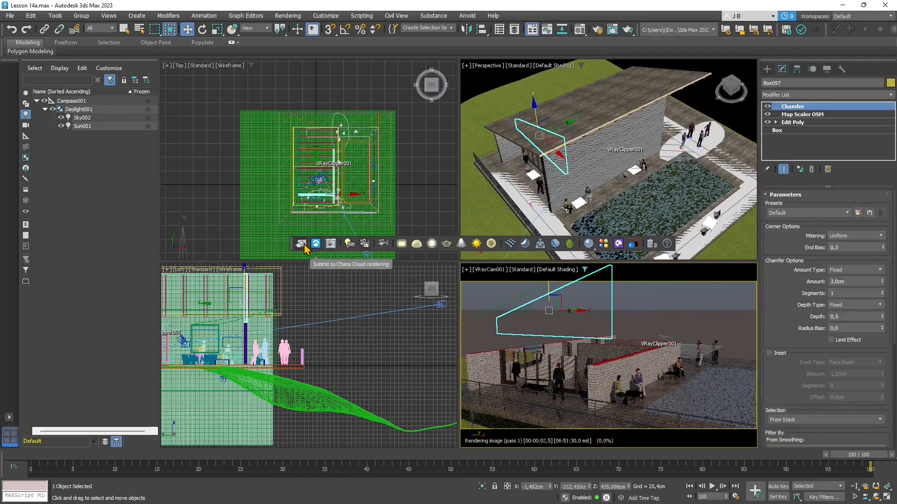
Run a short interactive test render of the camera view in the V-Ray Frame Buffer and close it.
click(321, 243)
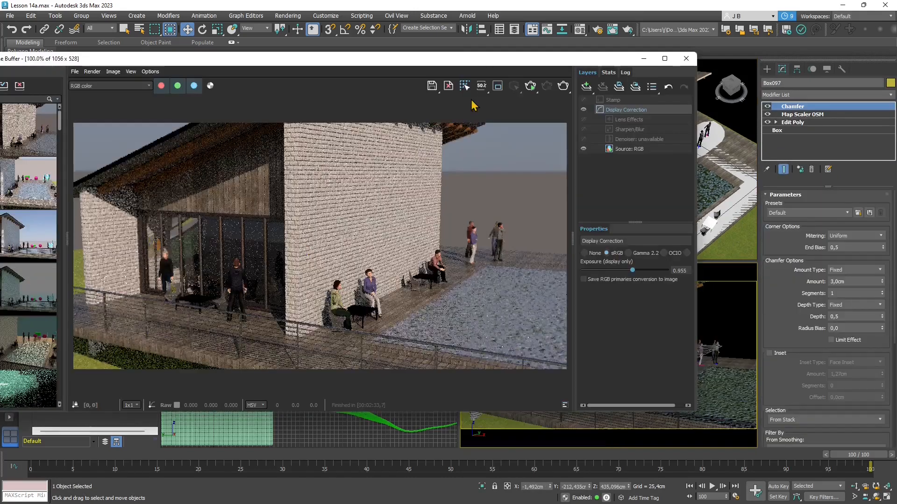
click(530, 86)
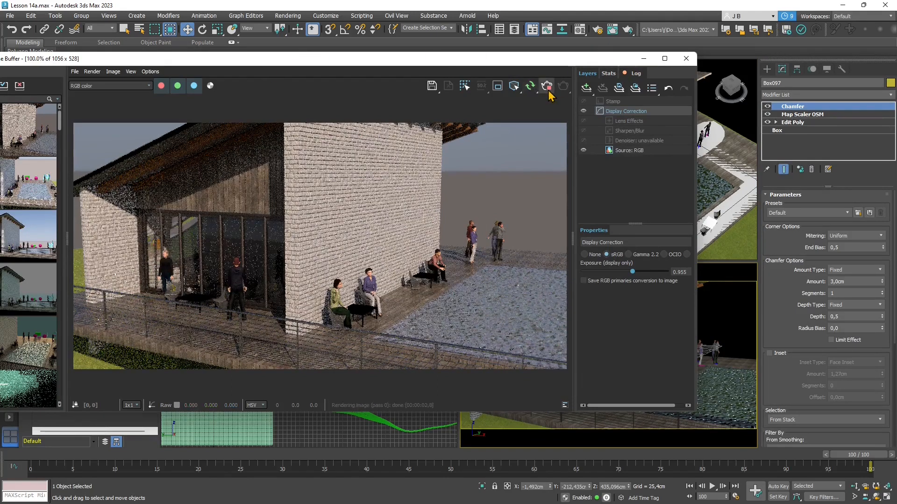
click(686, 58)
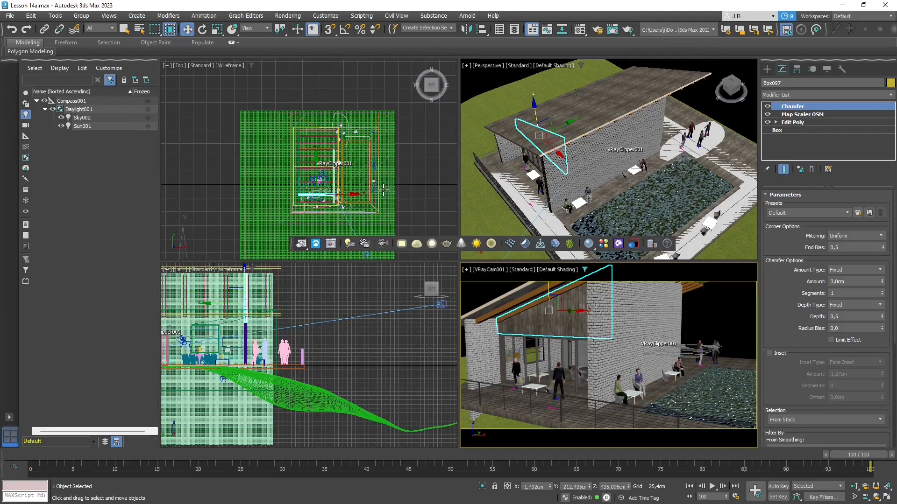
Load the glass sub-material 13 - Default from the 23 - Default Multi/Sub-Object material into a sample slot of the Material Editor.
click(580, 31)
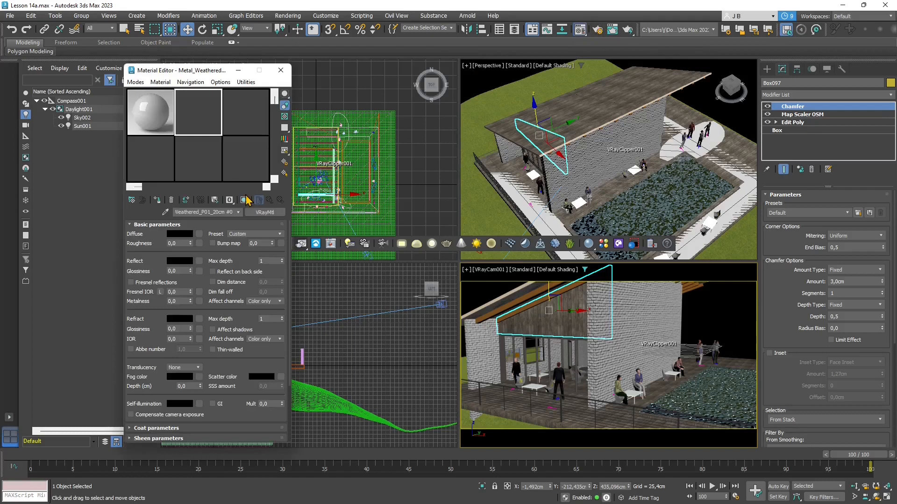
click(158, 171)
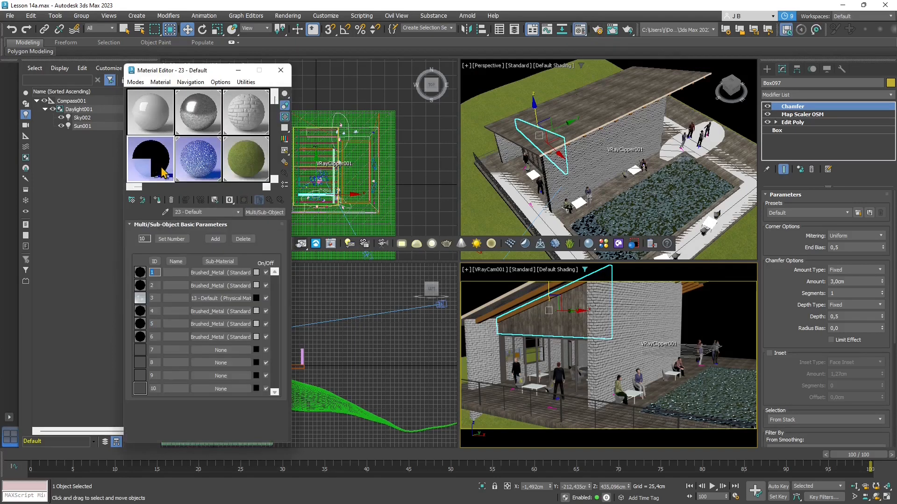
drag(211, 299, 254, 155)
click(187, 285)
click(248, 161)
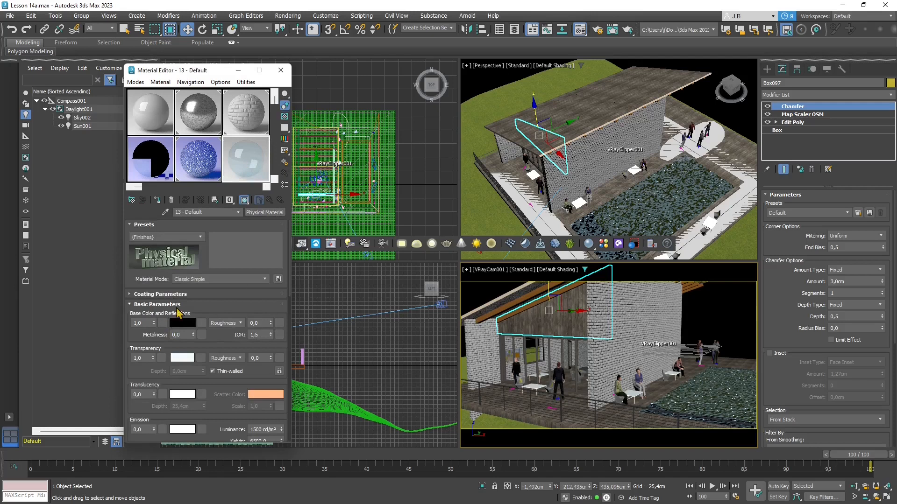
Turn off Thin-walled in the glass material's transparency settings and test render the camera view.
drag(217, 337, 222, 320)
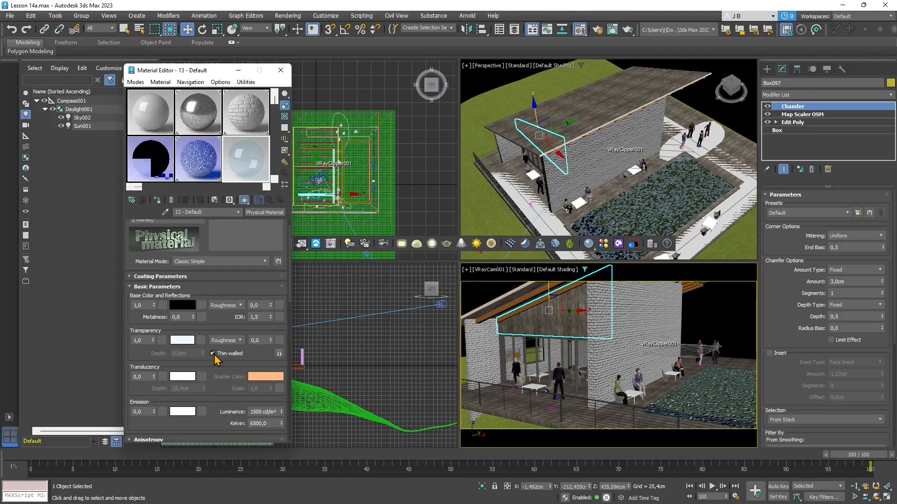
click(214, 355)
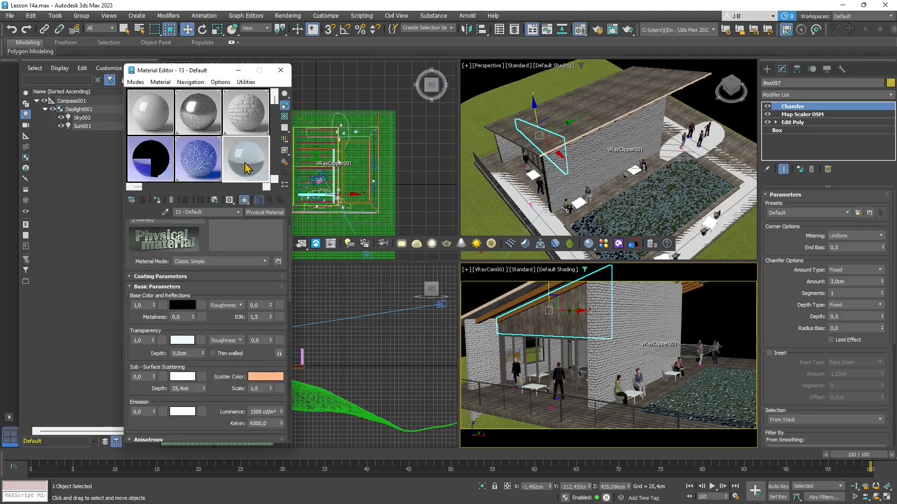
click(644, 270)
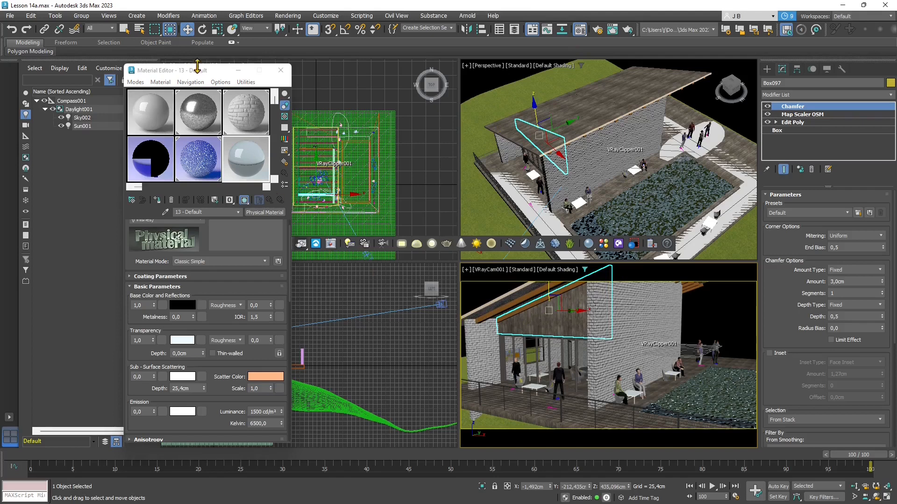
drag(197, 69, 103, 70)
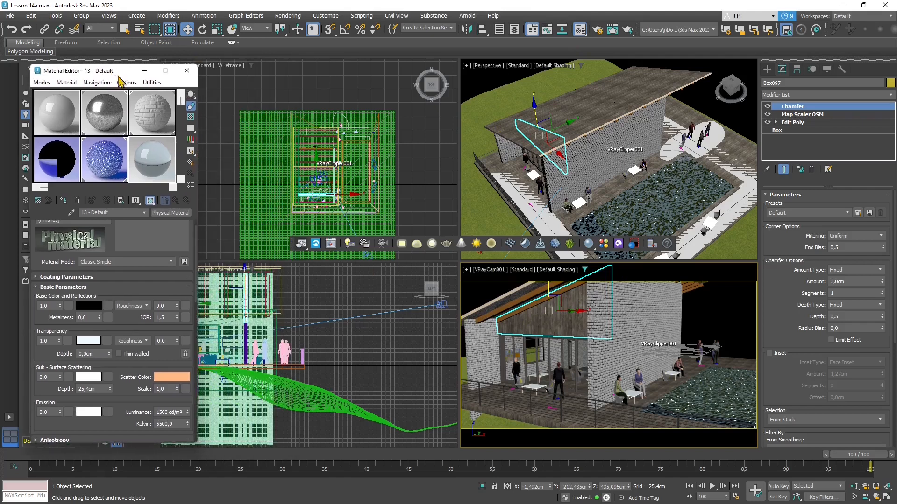
click(301, 245)
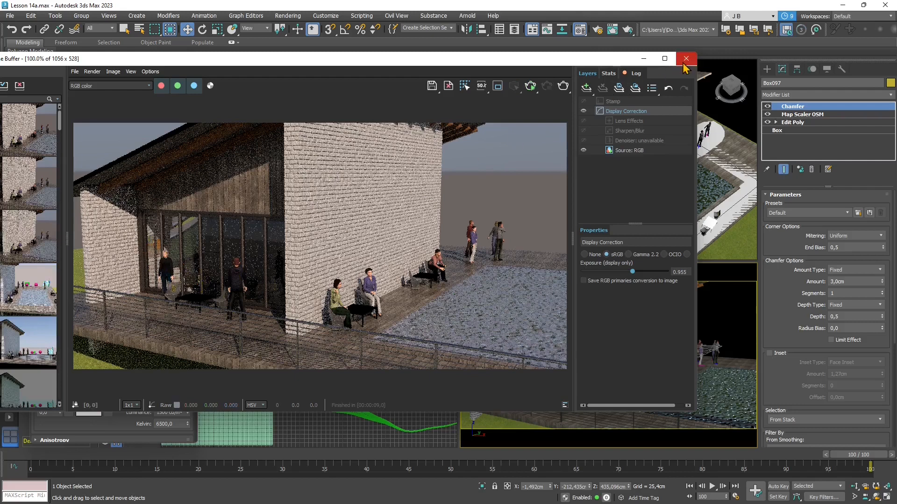
click(685, 63)
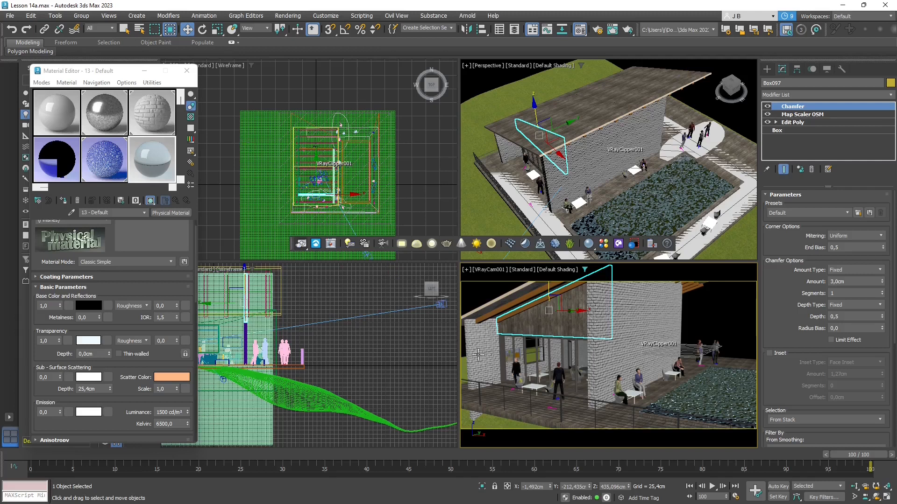
Turn Thin-walled back on for the 13 - Default glass material.
drag(123, 74, 282, 55)
scroll(289, 303, down, 1)
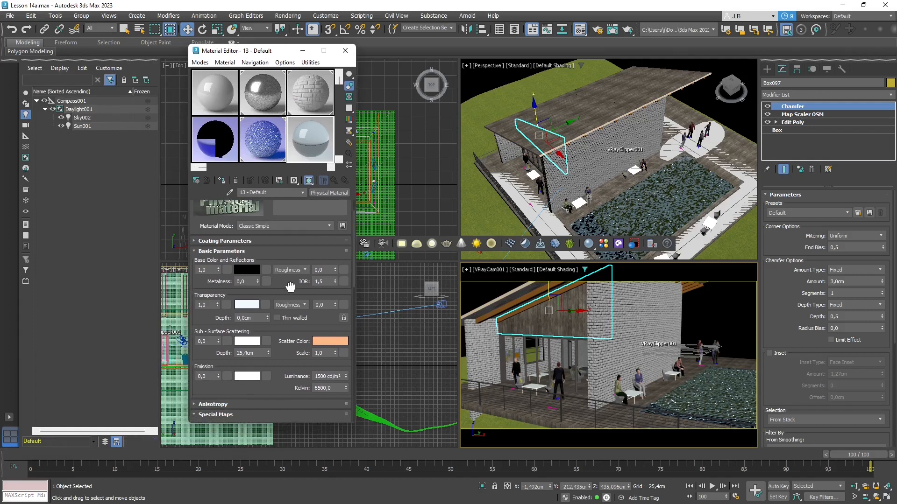
click(298, 319)
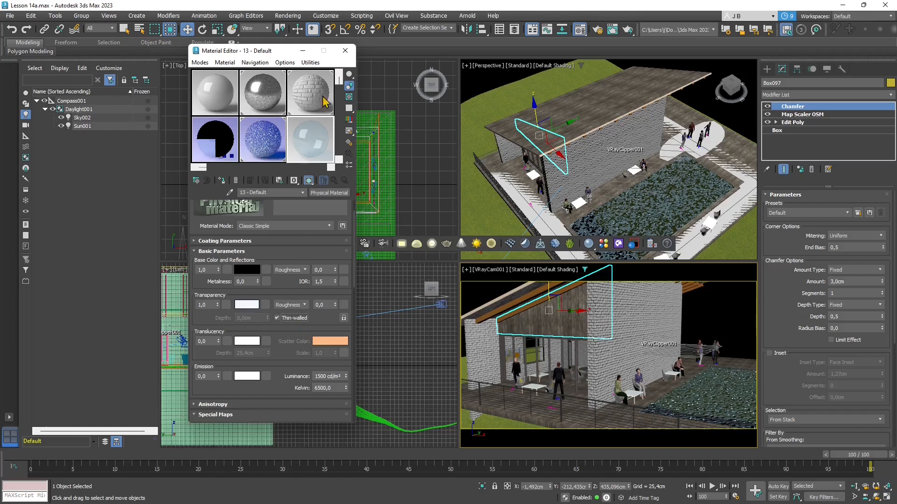
Select the large fixed window under the wooden gable and turn off Smooth in its Chamfer modifier.
mouse_move(547, 193)
alt+middle_down()
mouse_move(572, 161)
mouse_move(551, 191)
mouse_move(570, 195)
mouse_move(543, 196)
alt+middle_up()
scroll(556, 164, up, 4)
click(548, 164)
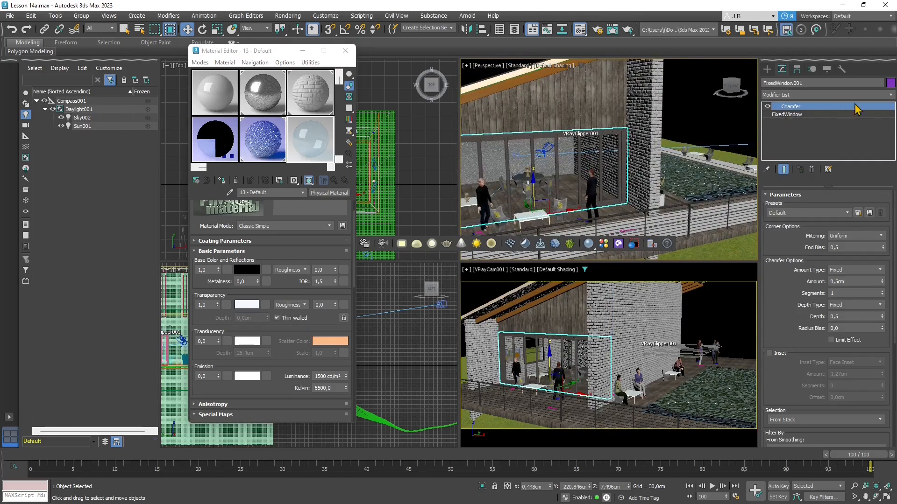
alt+middle_drag(721, 157, 591, 148)
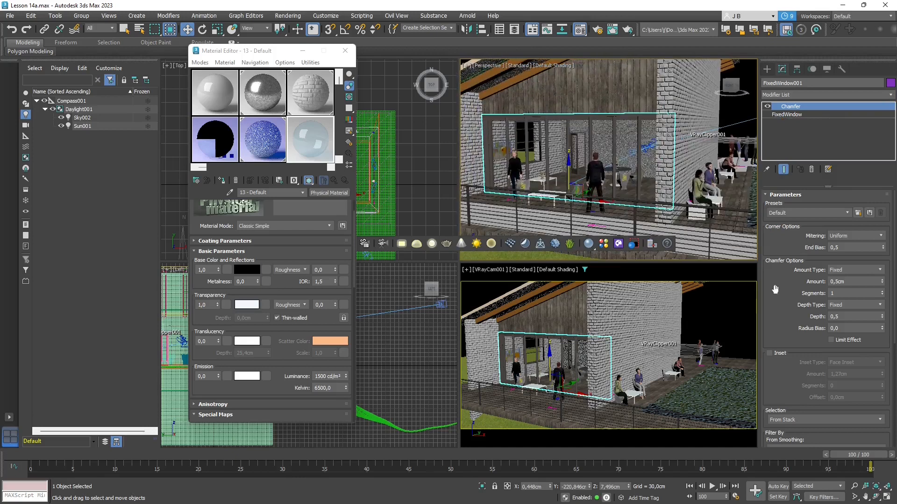
scroll(784, 316, down, 6)
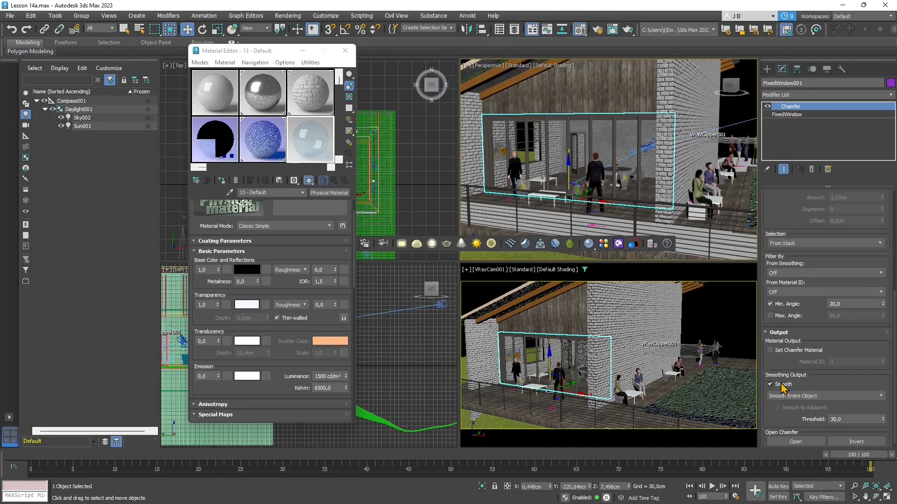
click(782, 387)
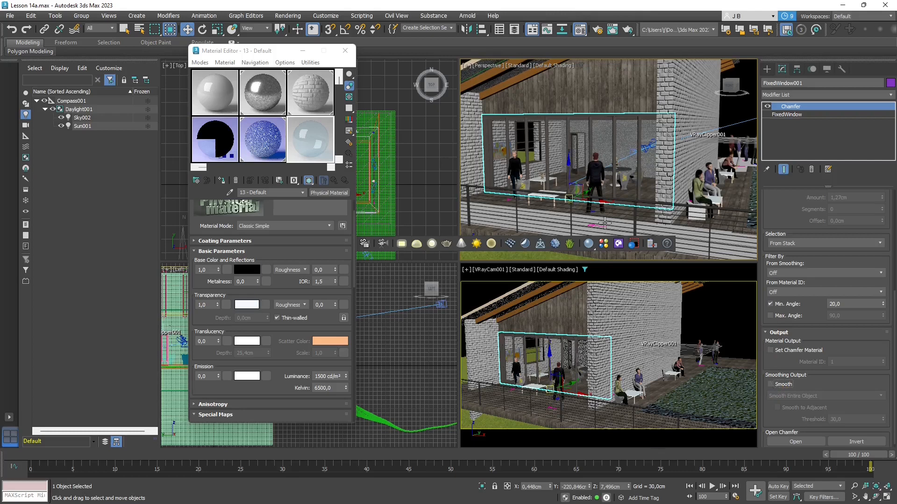
Select the sliding window in the brick side wall and turn off Smooth in its Chamfer modifier.
alt+middle_drag(540, 150, 652, 176)
click(521, 145)
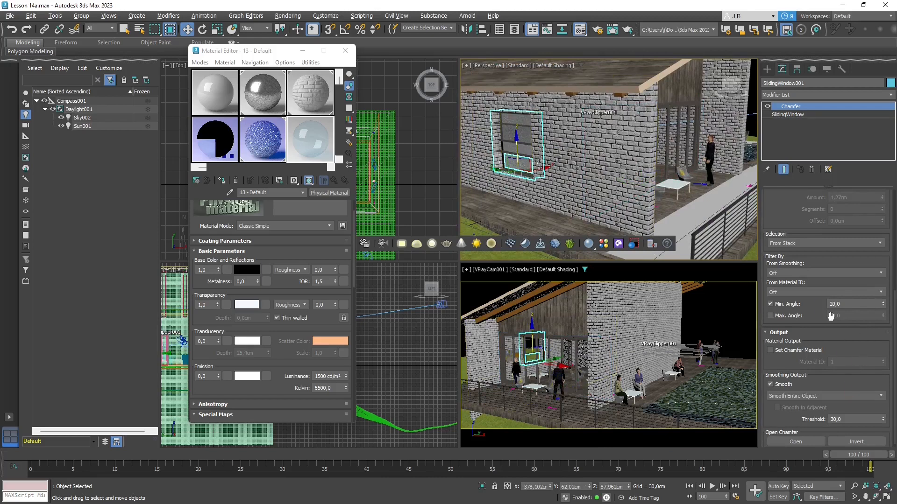
scroll(798, 227, down, 1)
click(771, 380)
Try a different chamfer Amount Type for the large fixed window and undo the last changes.
scroll(492, 187, up, 8)
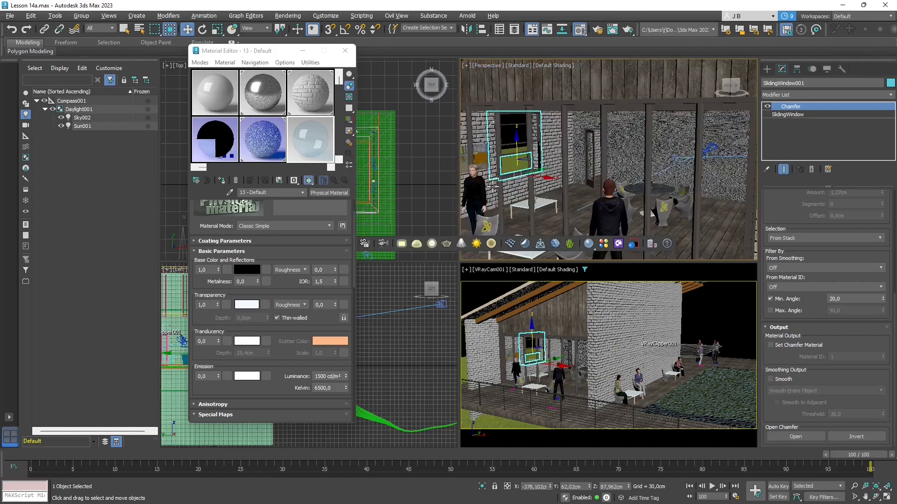
click(538, 110)
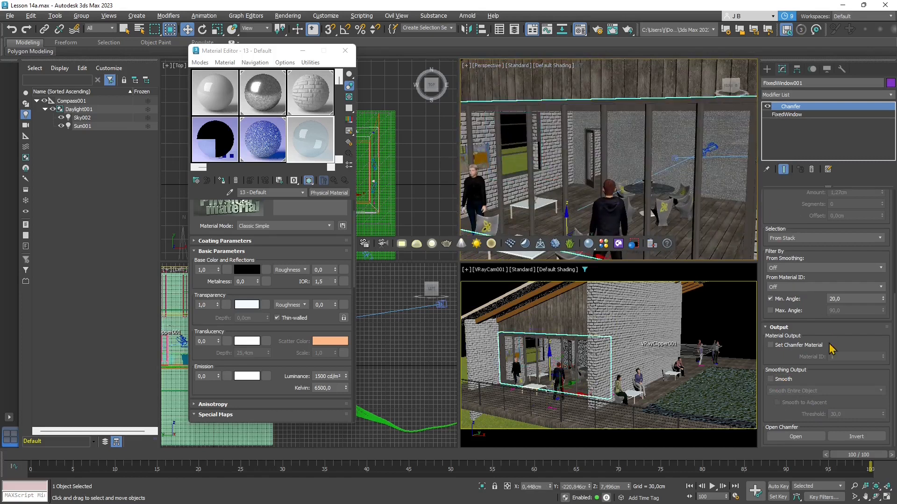
scroll(829, 327, up, 5)
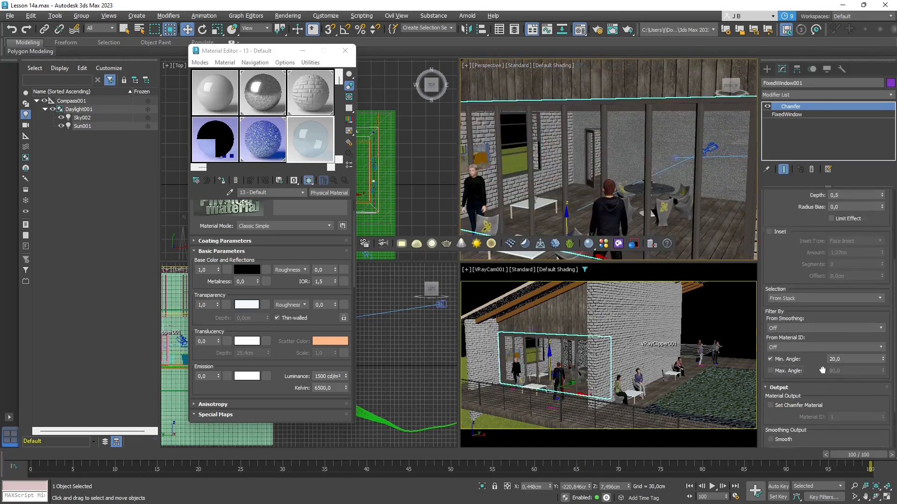
scroll(811, 278, up, 2)
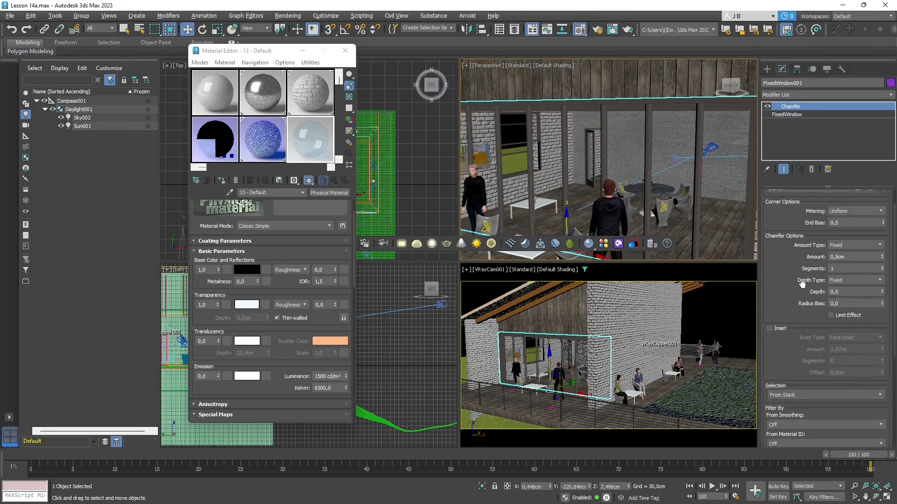
click(861, 248)
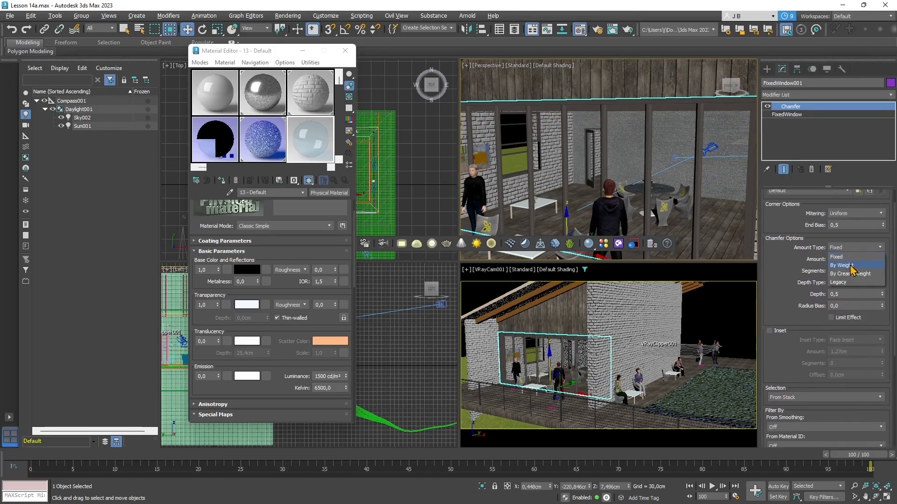
click(536, 170)
key(ctrl+z)
key(ctrl+z)
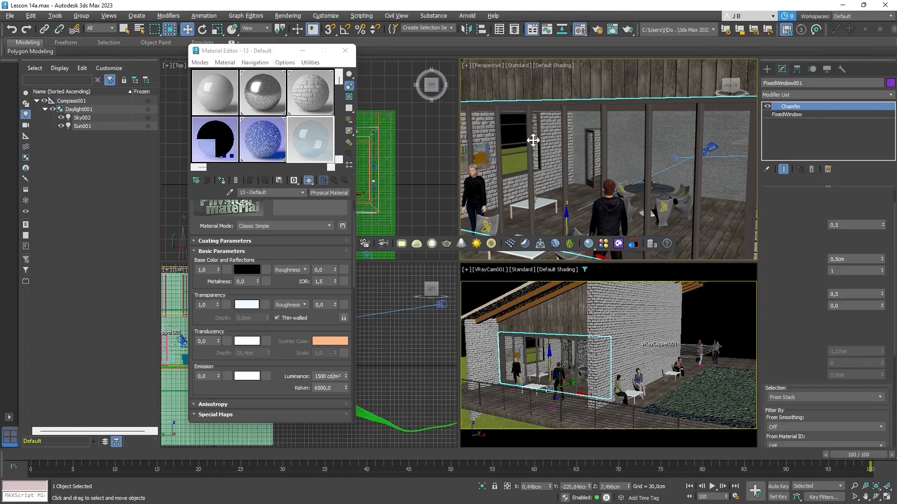
Set the large fixed window's Chamfer modifier to Quad mitering with a Tension of 0.
click(517, 117)
click(514, 160)
middle_drag(570, 147, 605, 151)
scroll(606, 155, down, 5)
click(475, 141)
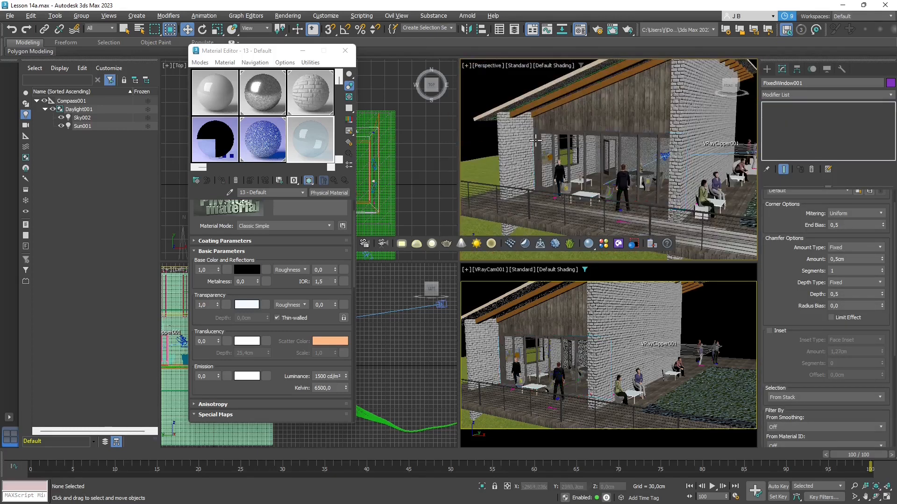
click(543, 138)
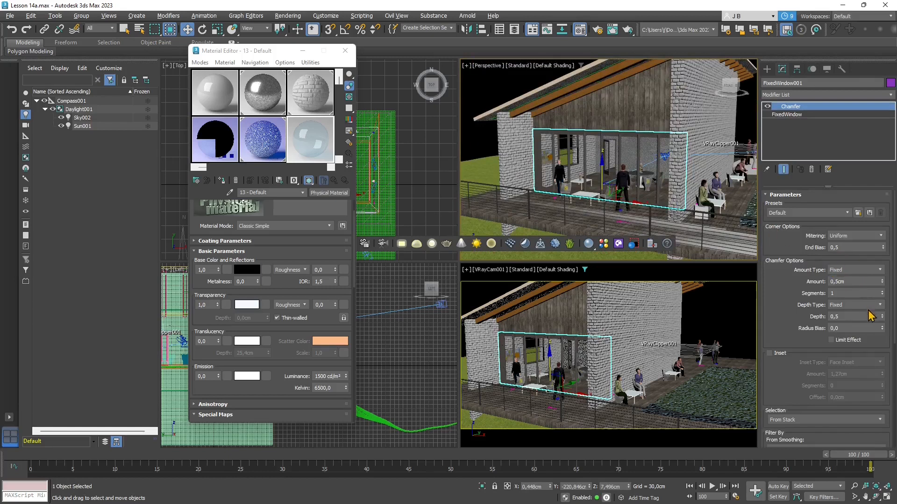
click(868, 271)
click(868, 272)
click(853, 236)
click(852, 245)
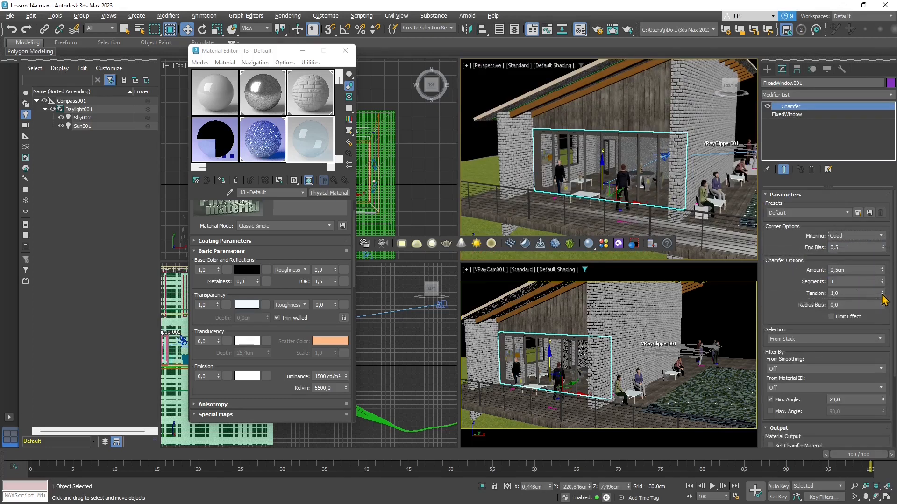
mouse_move(882, 294)
mouse_down()
mouse_move(883, 302)
mouse_move(883, 294)
mouse_up()
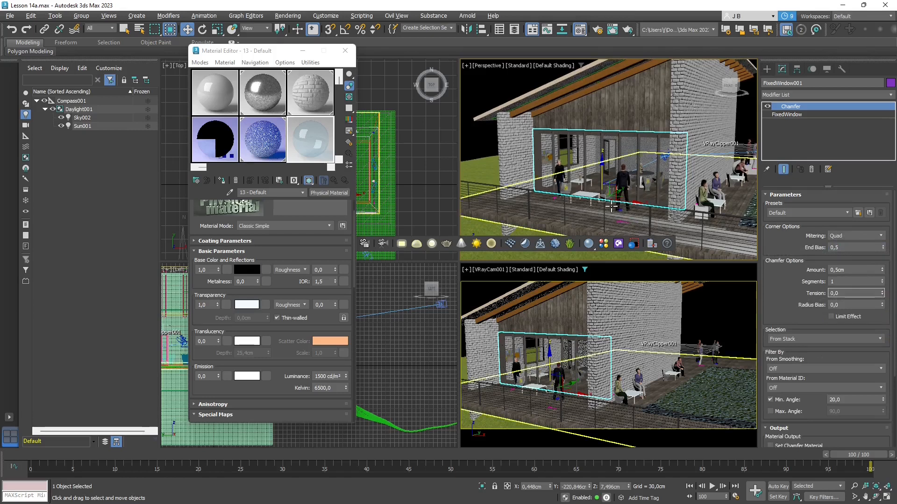
Select the sliding window in the brick side wall and show its base SlidingWindow parameters beneath the Chamfer modifier.
alt+middle_drag(546, 168, 663, 181)
scroll(538, 165, up, 4)
click(563, 168)
click(560, 181)
scroll(581, 146, up, 5)
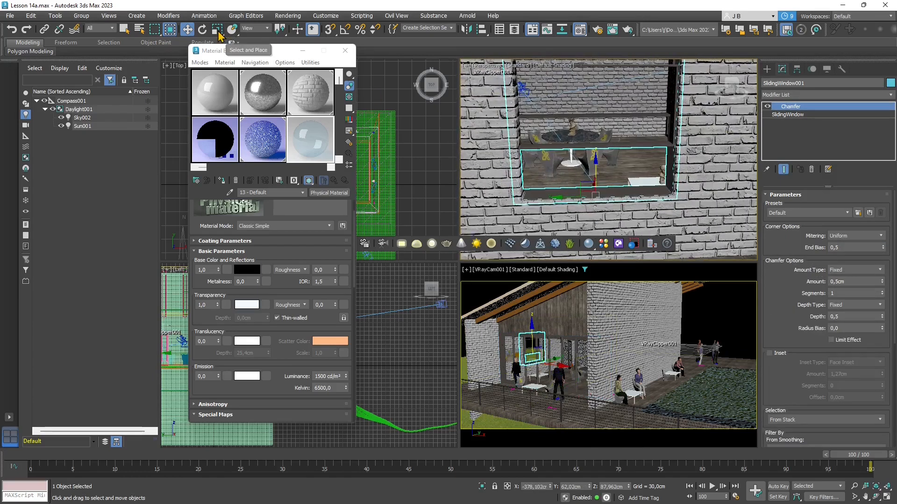
click(806, 115)
mouse_move(622, 175)
alt+middle_down()
mouse_move(684, 183)
mouse_move(677, 200)
mouse_move(700, 216)
alt+middle_up()
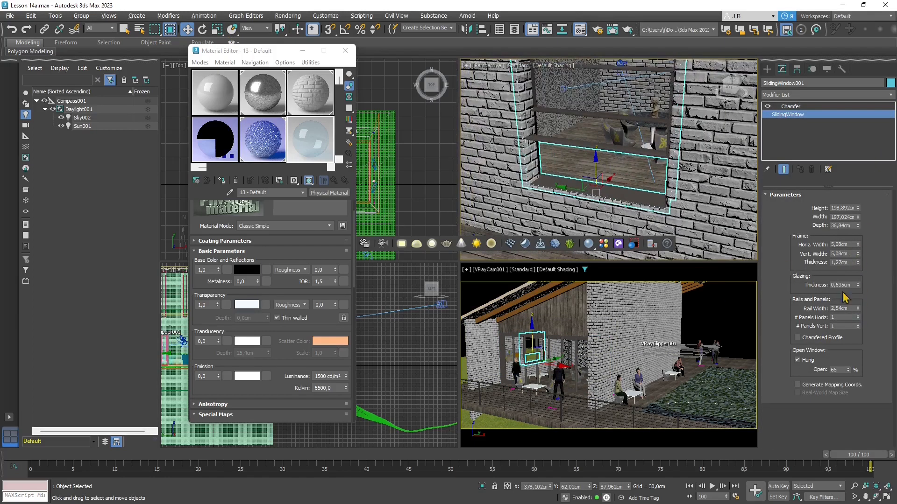
Set the sliding window's width to 179,292 cm and depth to 36,472 cm, with frame widths of 14,122 cm horizontal and 11,836 cm vertical.
drag(858, 208, 858, 227)
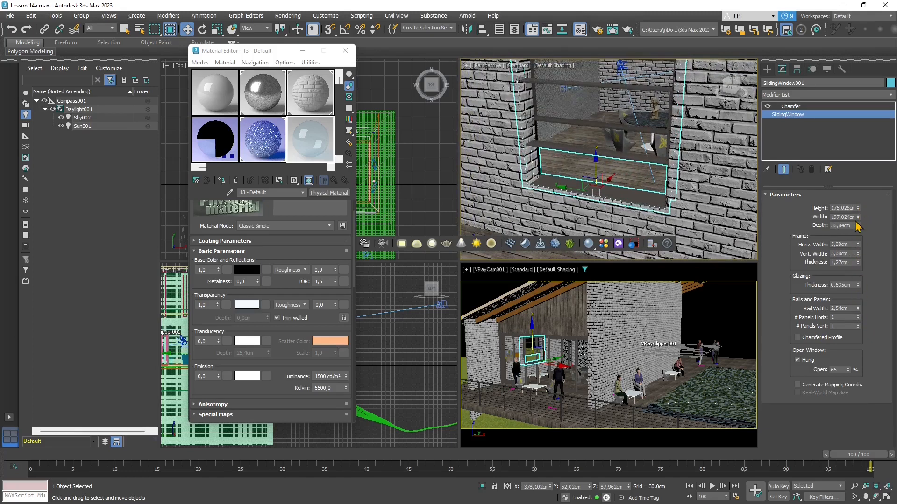
key(ctrl+z)
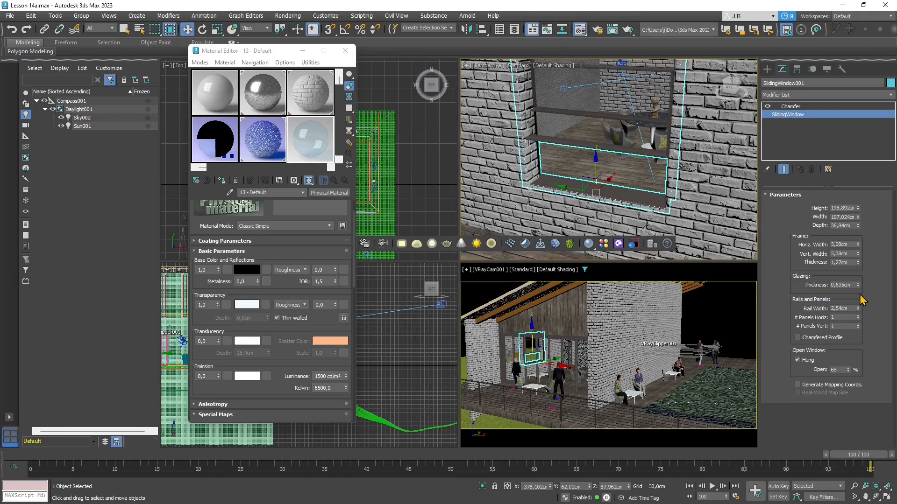
drag(858, 228, 863, 221)
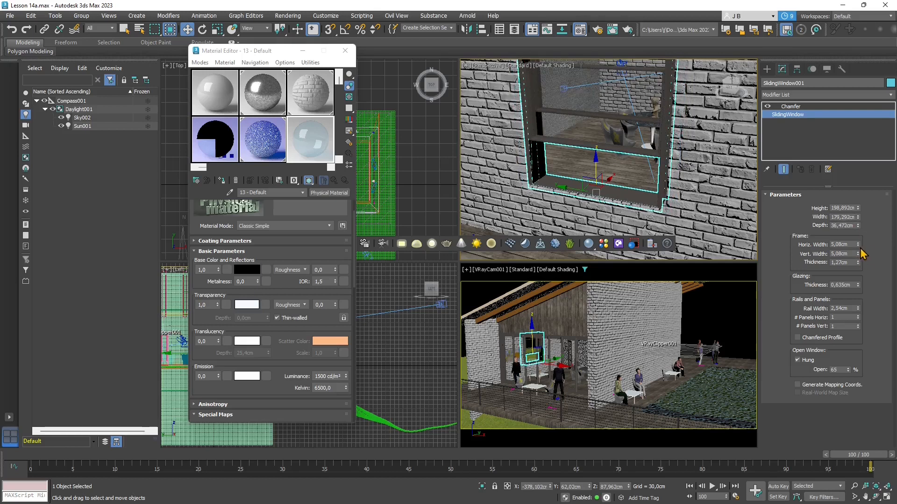
drag(859, 244, 864, 189)
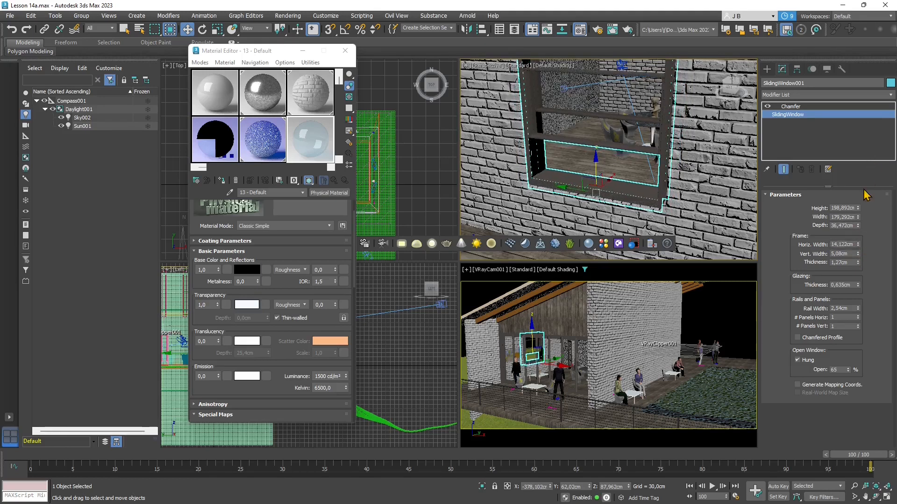
drag(858, 254, 878, 189)
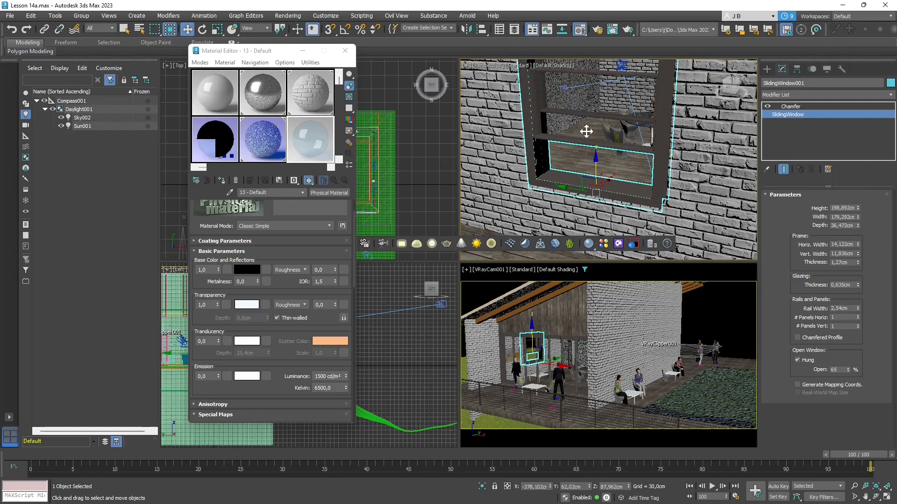
Close the hung sliding window fully by setting its Open value to 0 %.
drag(848, 372, 861, 412)
middle_drag(603, 175, 584, 177)
scroll(591, 181, down, 3)
scroll(607, 183, down, 5)
alt+middle_drag(639, 198, 567, 174)
scroll(553, 160, down, 2)
middle_drag(647, 175, 610, 172)
scroll(625, 173, down, 3)
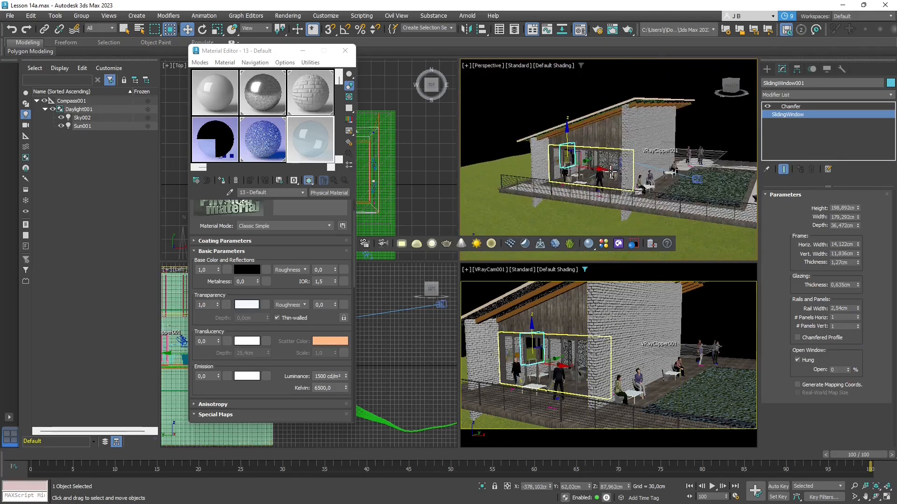
scroll(611, 172, up, 3)
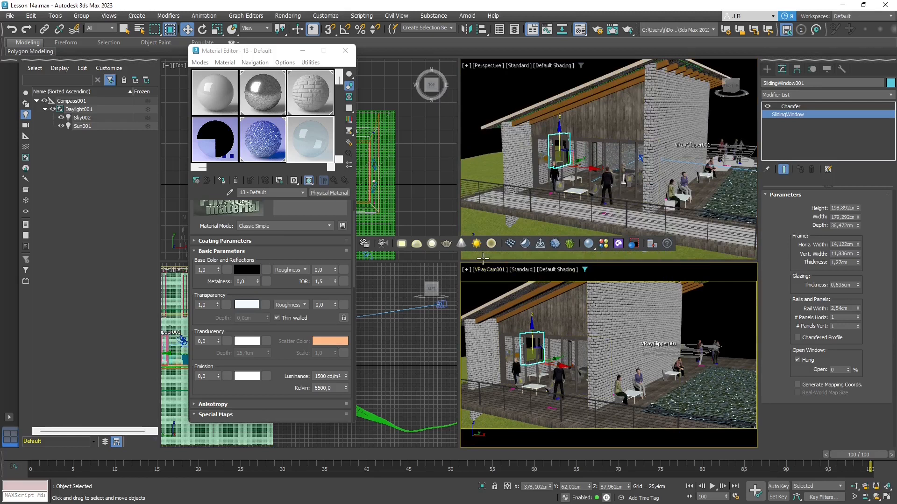
Close the Material Editor and run a short V-Ray test render of the VRayCam001 view, then stop it and close the frame buffer.
drag(265, 53, 177, 72)
click(257, 70)
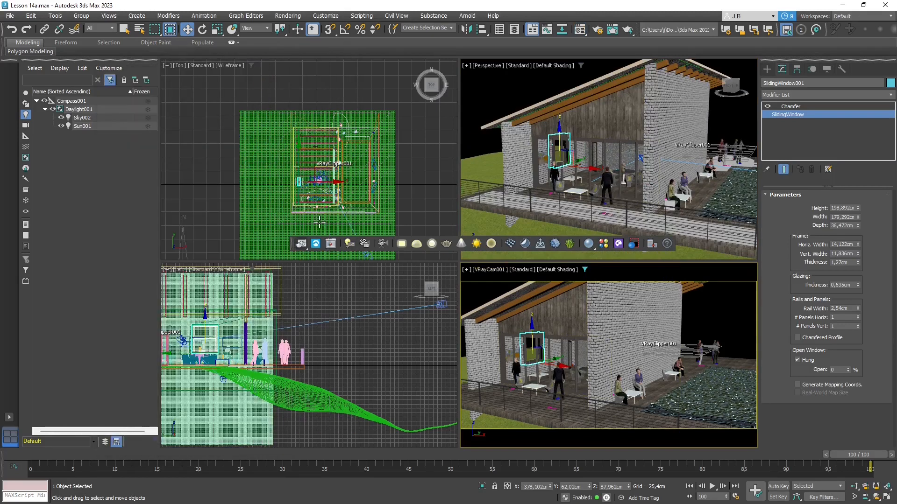
click(301, 247)
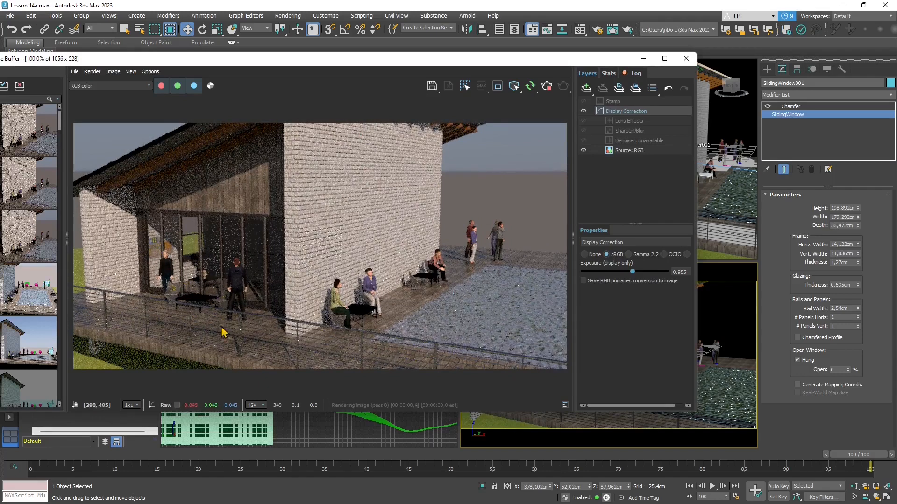
click(548, 87)
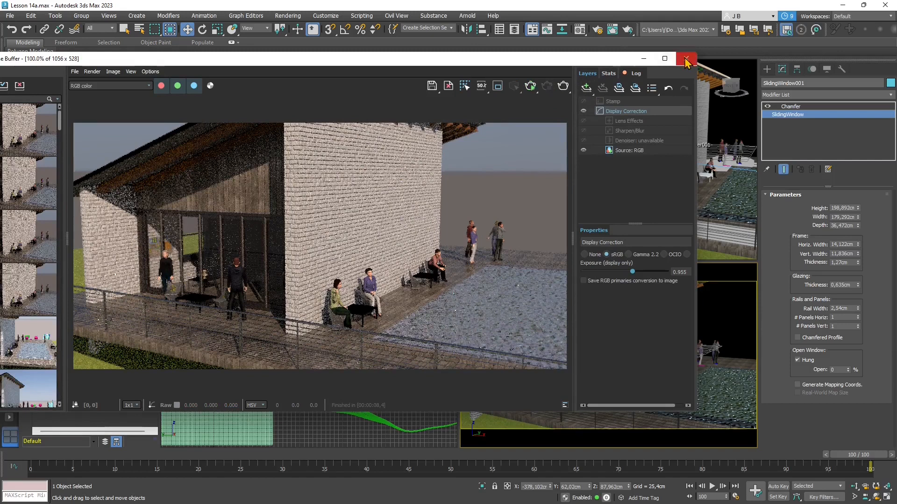
click(685, 60)
Create a VRayPhysicalCamera inside the building in the Top view, aimed diagonally toward the terrace with a target distance of about 1030 cm.
middle_drag(368, 255, 343, 194)
click(343, 194)
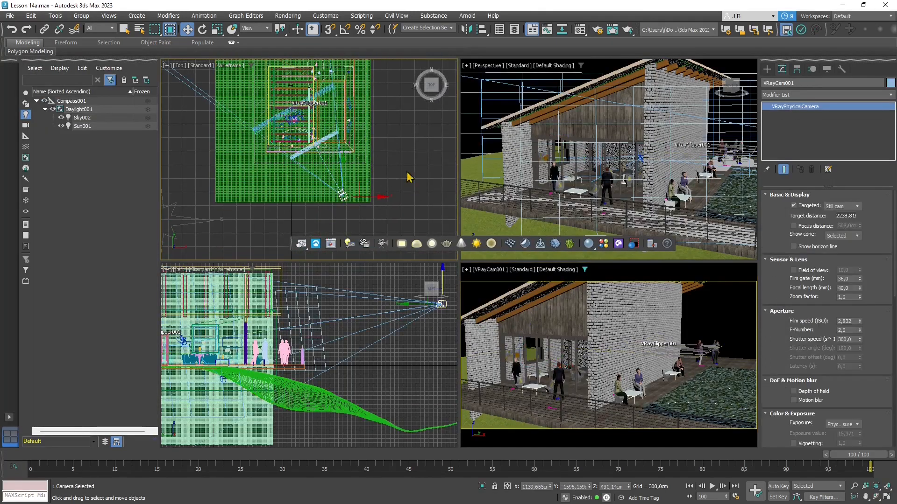
click(405, 155)
scroll(300, 115, up, 5)
middle_drag(300, 115, 330, 148)
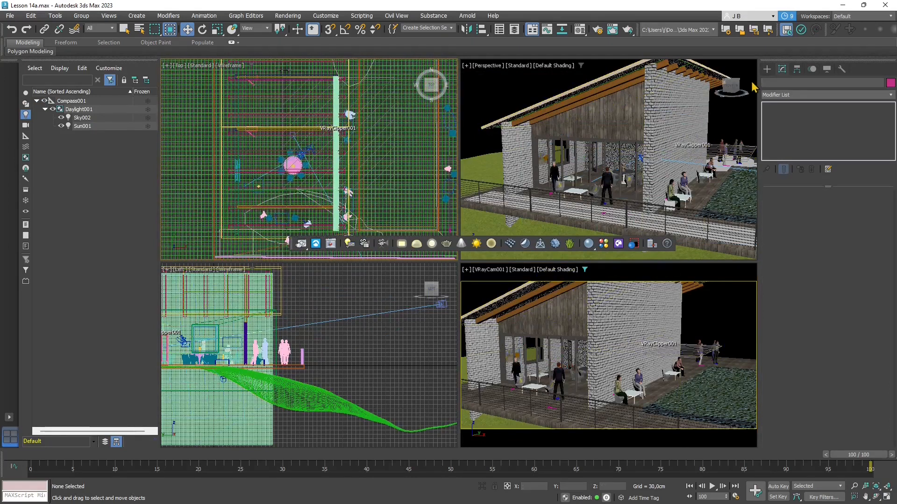
click(767, 68)
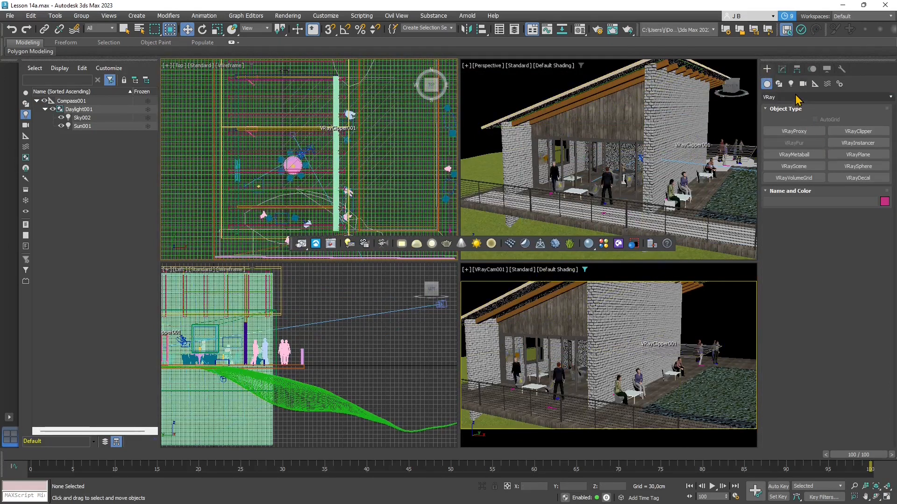
click(802, 84)
click(827, 133)
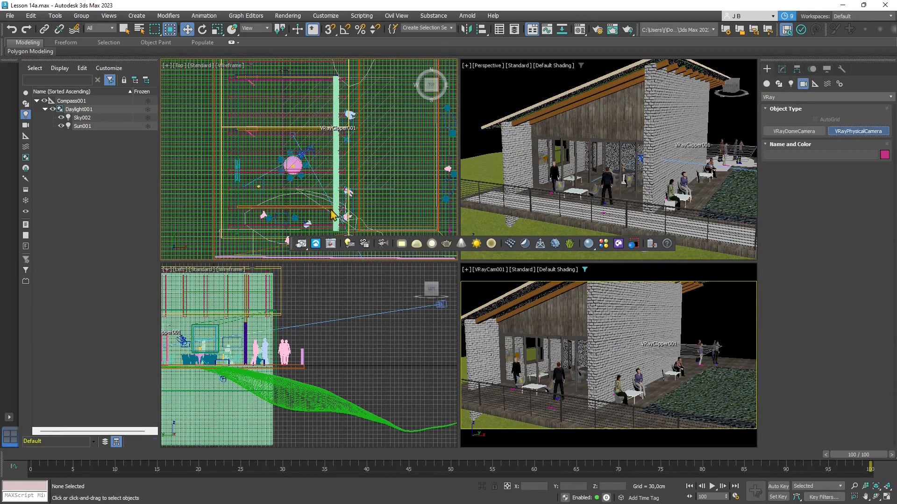
middle_drag(283, 189, 273, 157)
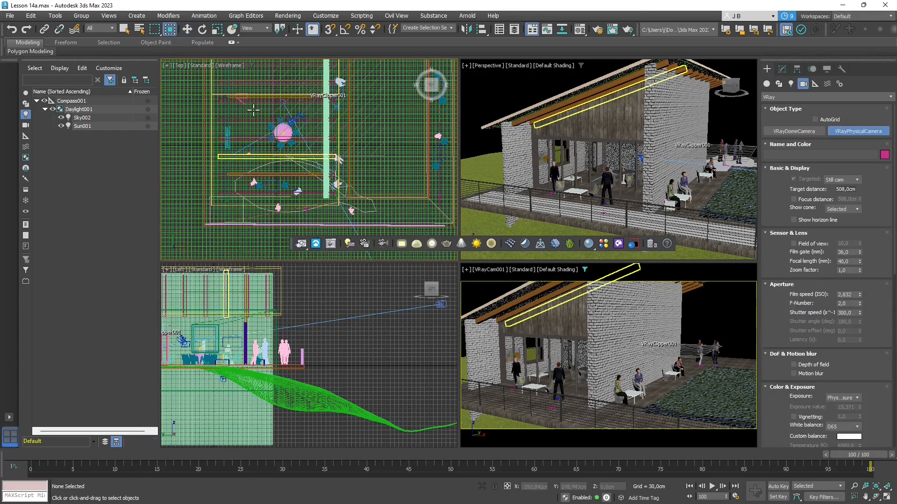
drag(307, 107, 227, 213)
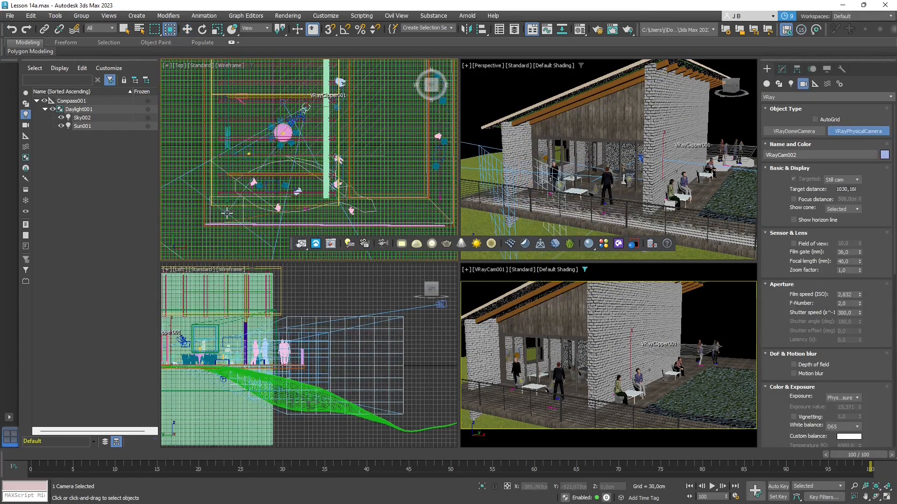
Move the new VRayCam002 to Y 428,765 cm and set its Z height to 190 cm.
click(185, 29)
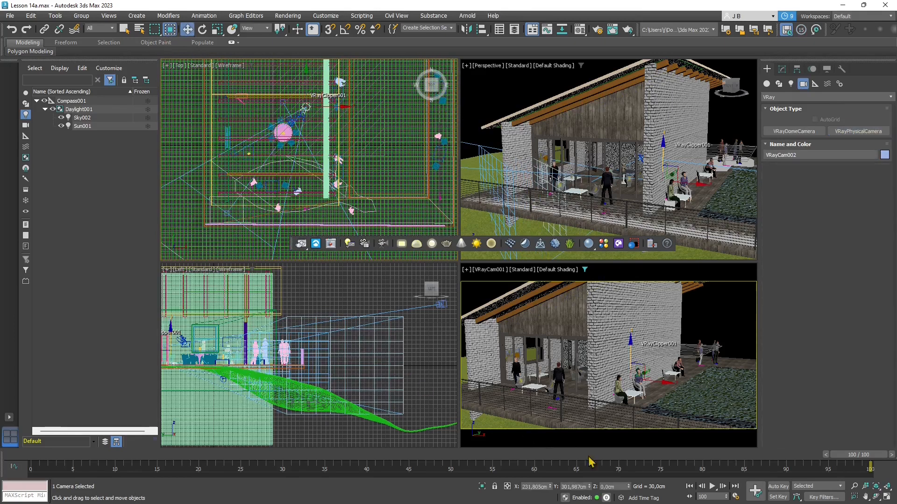
drag(589, 487, 628, 483)
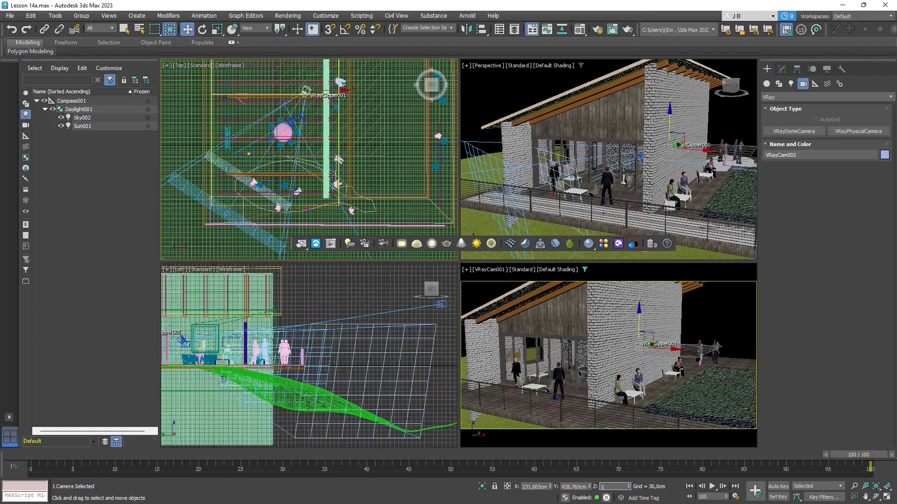
key(Return)
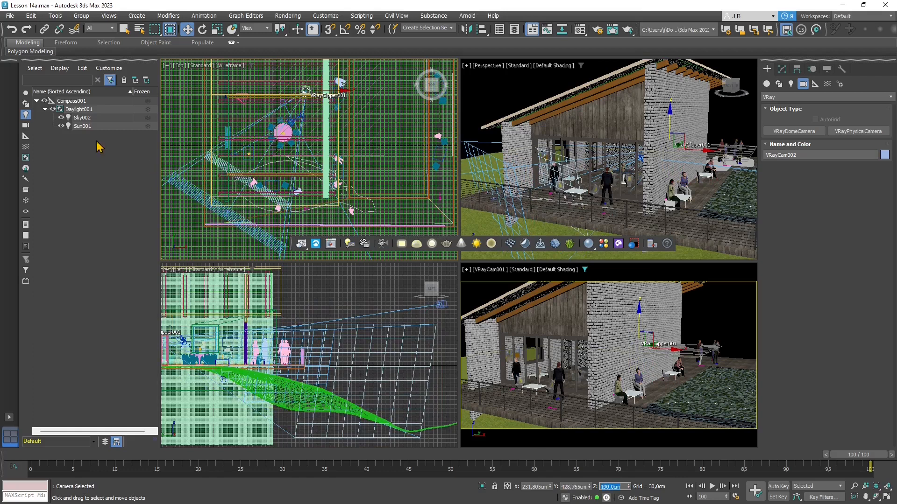
Filter the Scene Explorer to list only the scene's cameras.
click(26, 226)
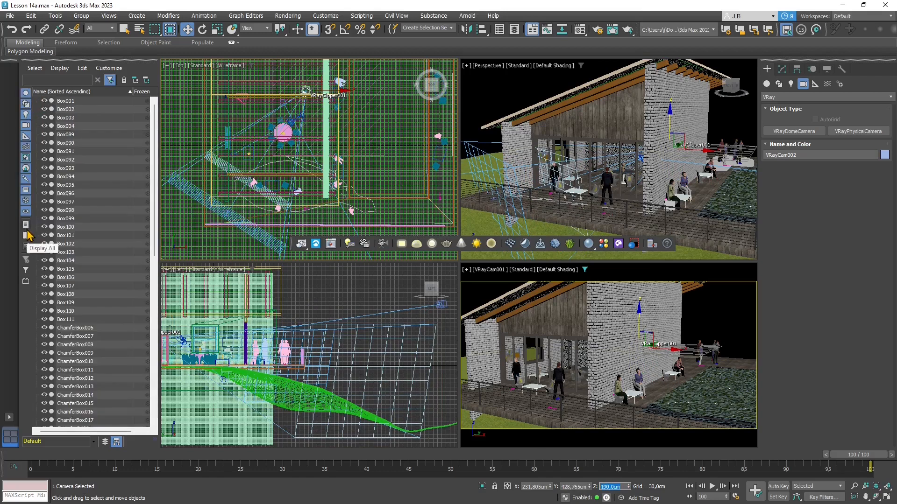
click(65, 159)
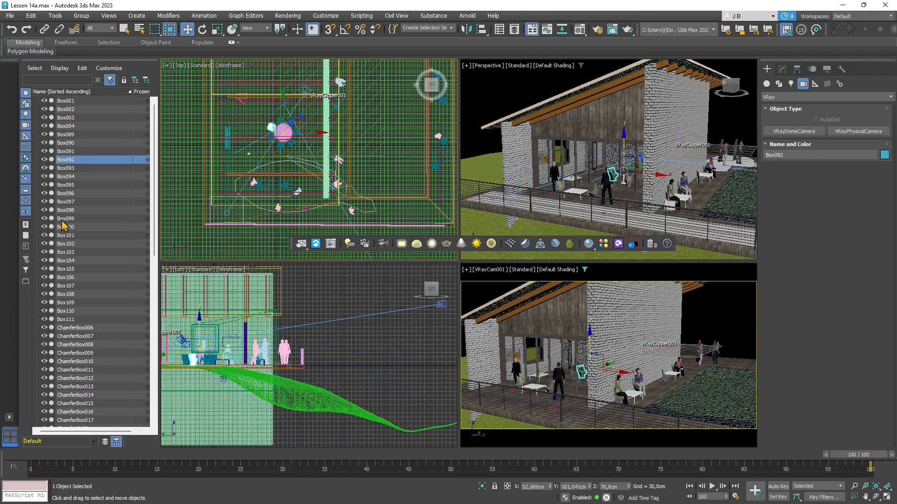
click(25, 235)
click(25, 125)
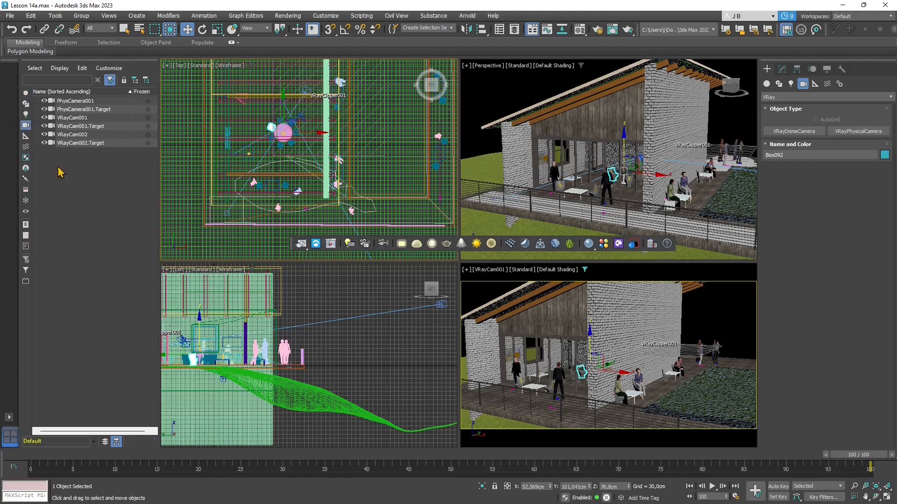
Select VRayCam002.Target and set its Z height to 190 cm.
click(78, 143)
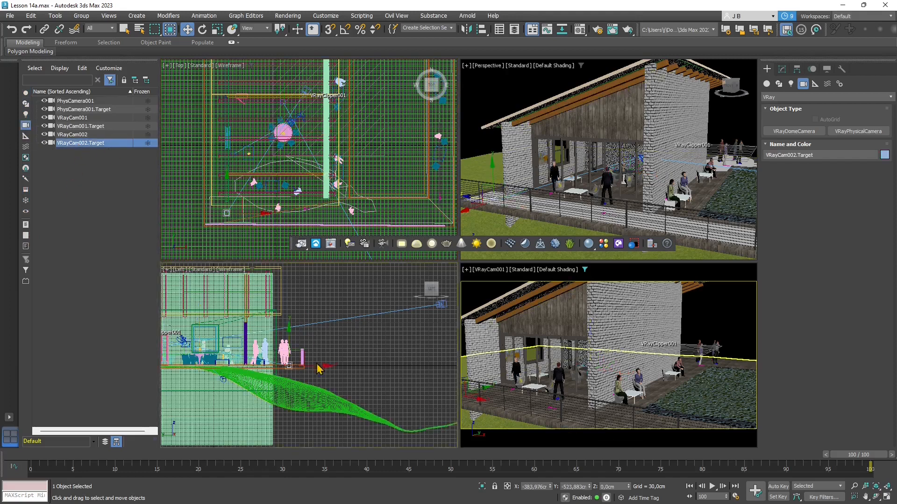
scroll(282, 367, up, 8)
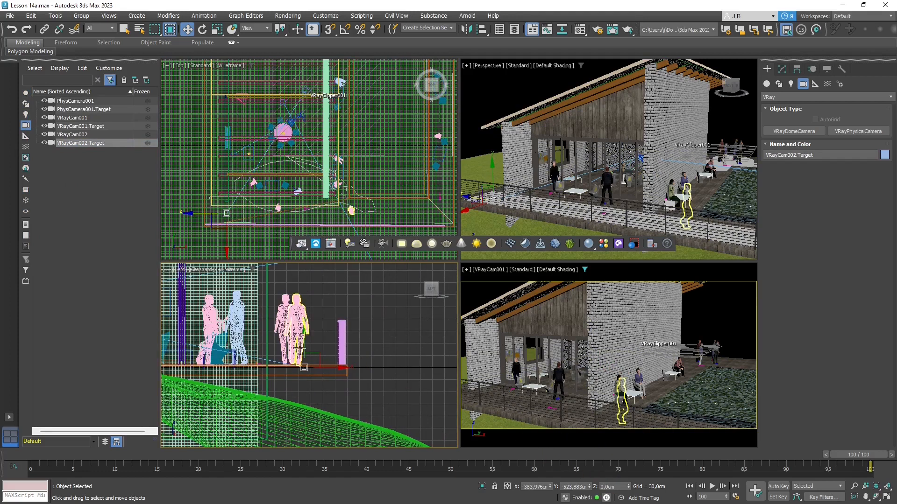
middle_drag(372, 363, 402, 365)
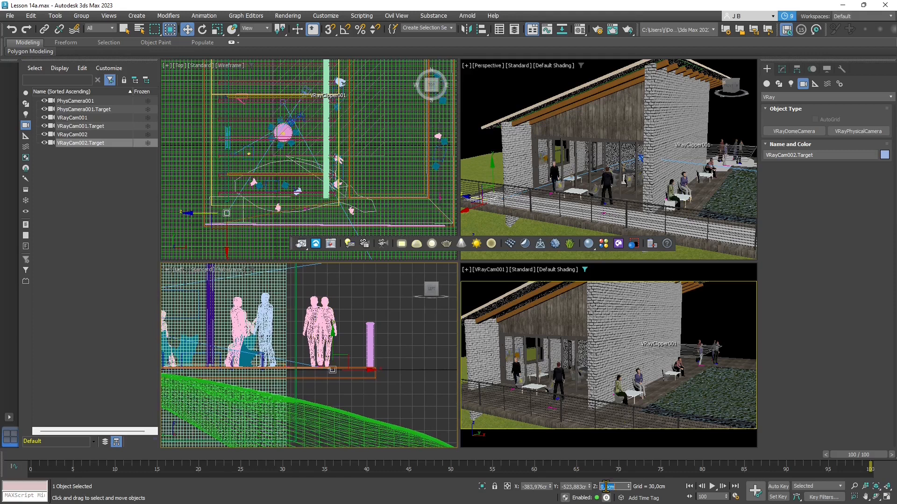
key(Return)
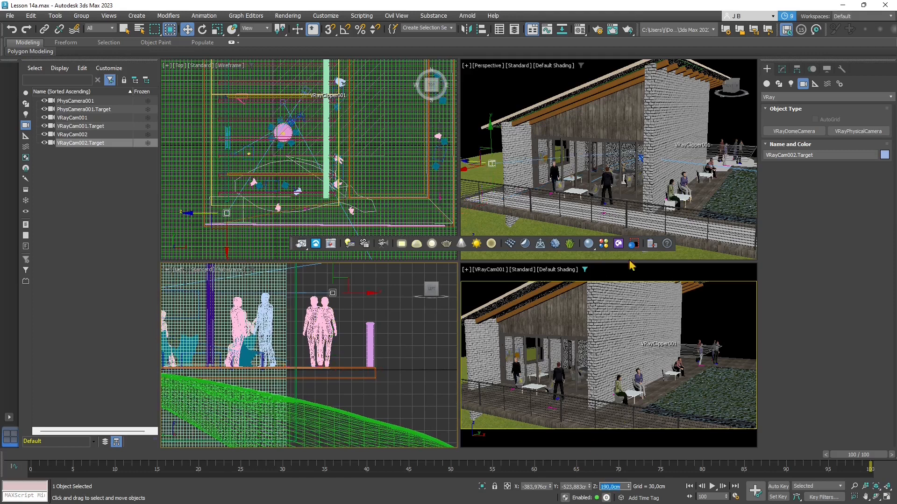
Switch the VRayCam001 viewport to the VRayCam002 camera view.
click(491, 274)
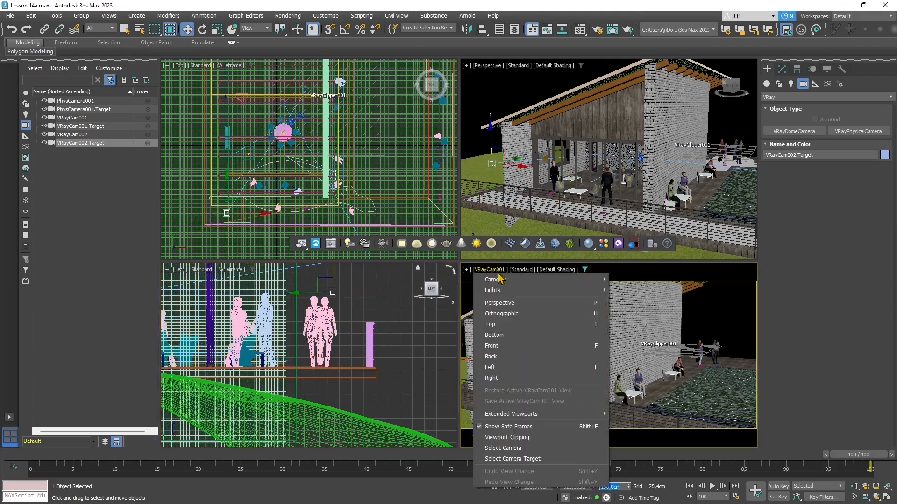
mouse_move(535, 281)
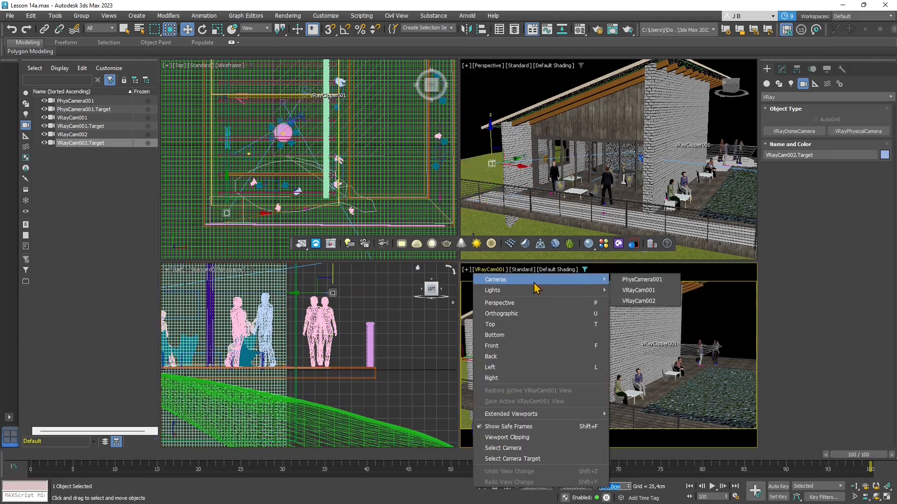
click(646, 302)
Select VRayCam002 in the Top view and move it within the room to about X 281,6 cm, Y 319 cm.
scroll(345, 122, up, 5)
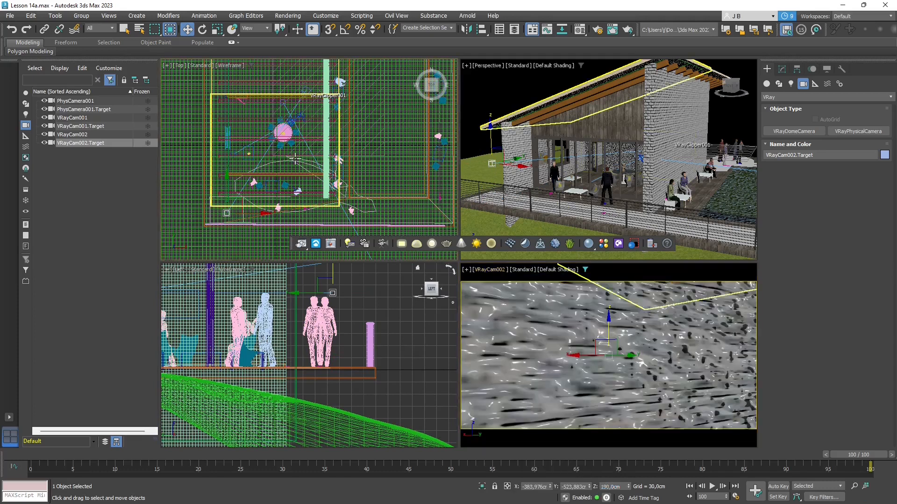
click(314, 106)
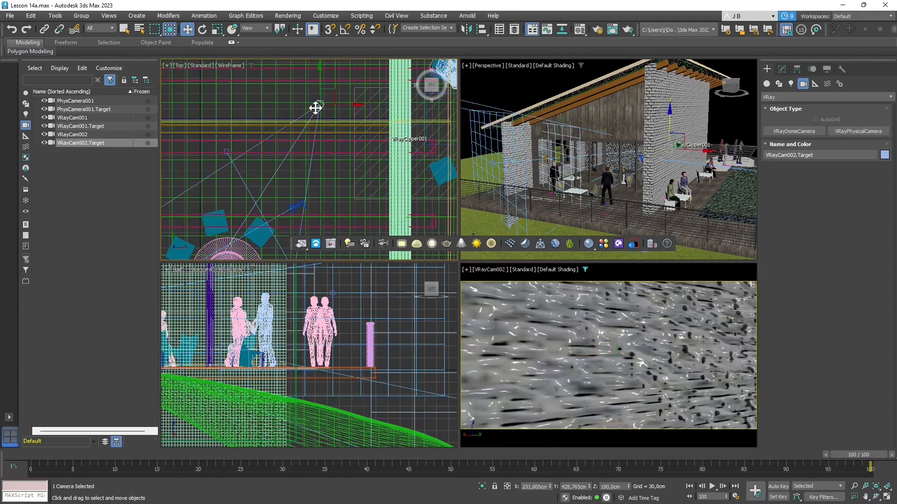
drag(336, 91, 362, 145)
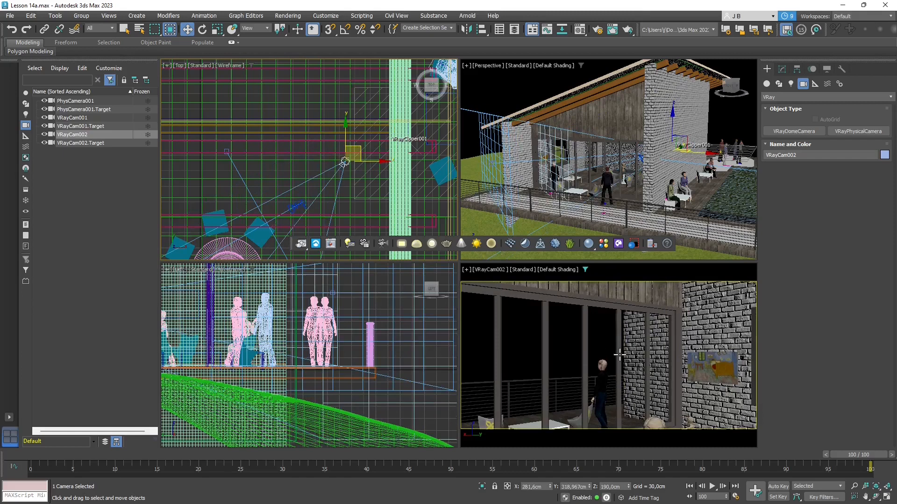
Set VRayCam002's focal length to 28 mm and reframe its view to take in the table, window wall and brick wall.
right_click(673, 381)
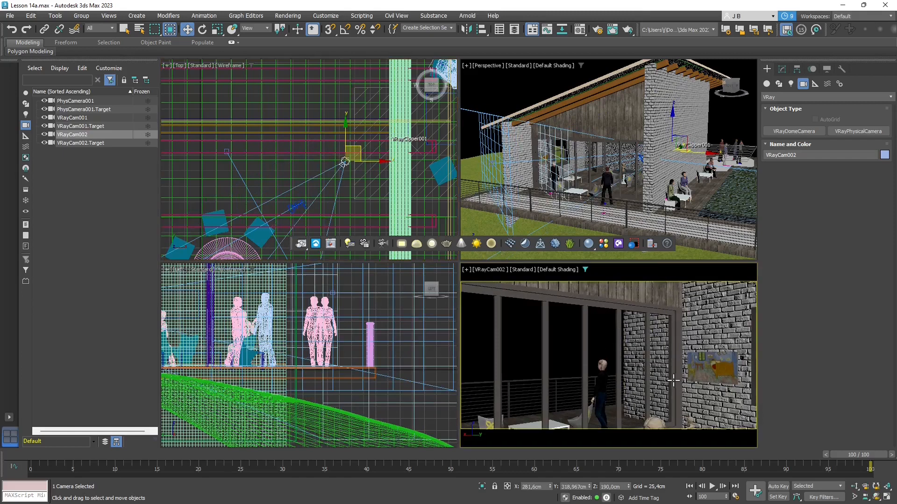
click(782, 69)
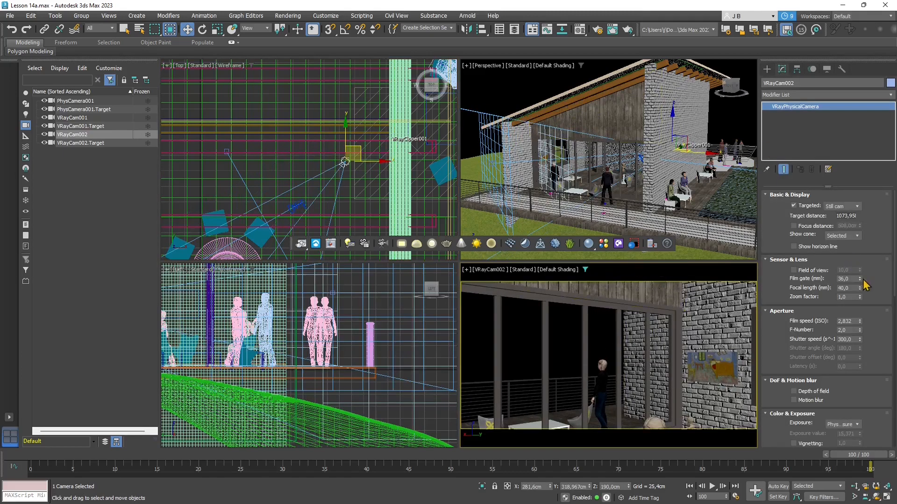
drag(871, 285, 860, 258)
middle_drag(606, 365, 613, 353)
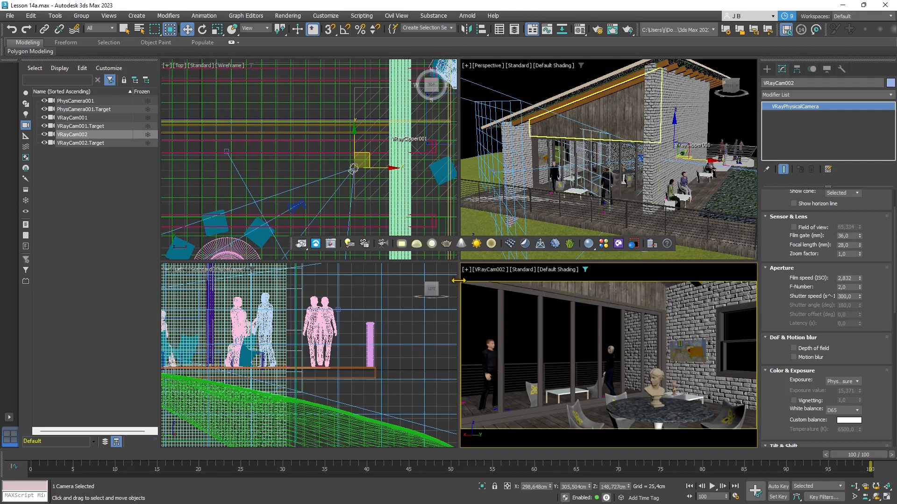
Render the VRayCam002 interior view in the V-Ray Frame Buffer.
click(291, 241)
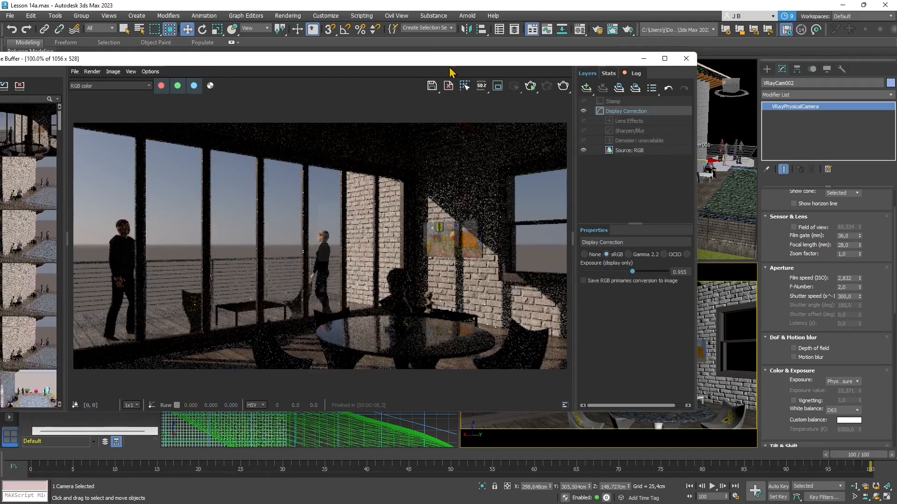
drag(444, 65, 467, 69)
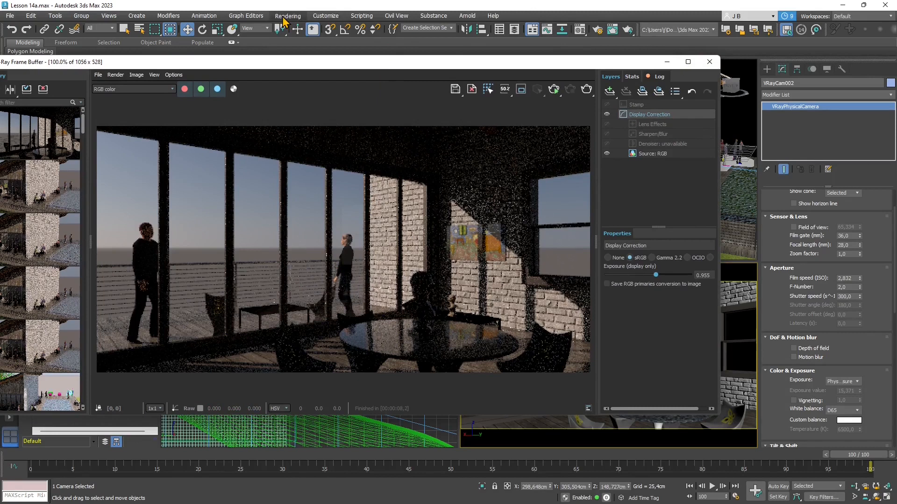
Bring the DefaultVRaySky environment map from the Environment settings into the Slate Material Editor and show its parameters.
click(580, 31)
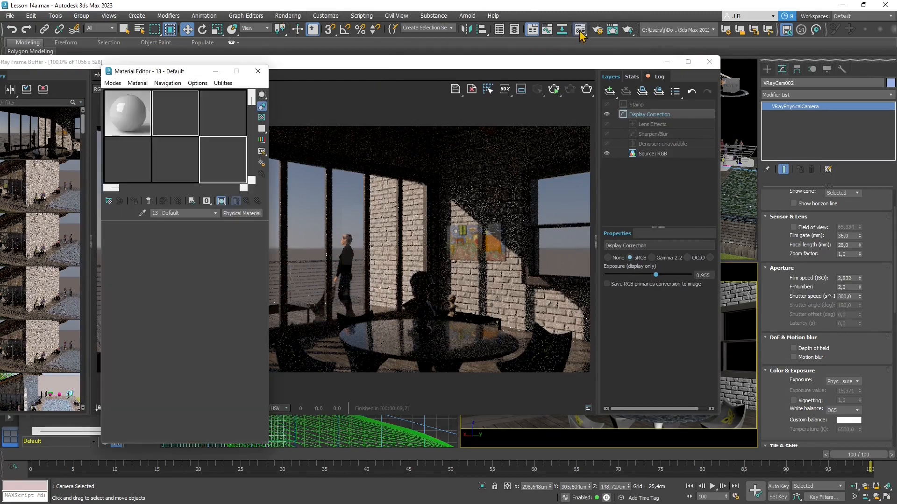
click(113, 83)
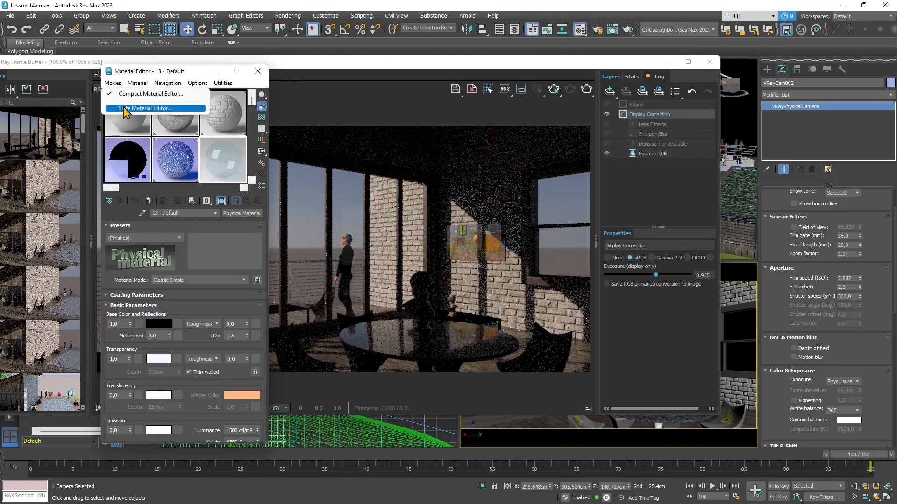
click(129, 106)
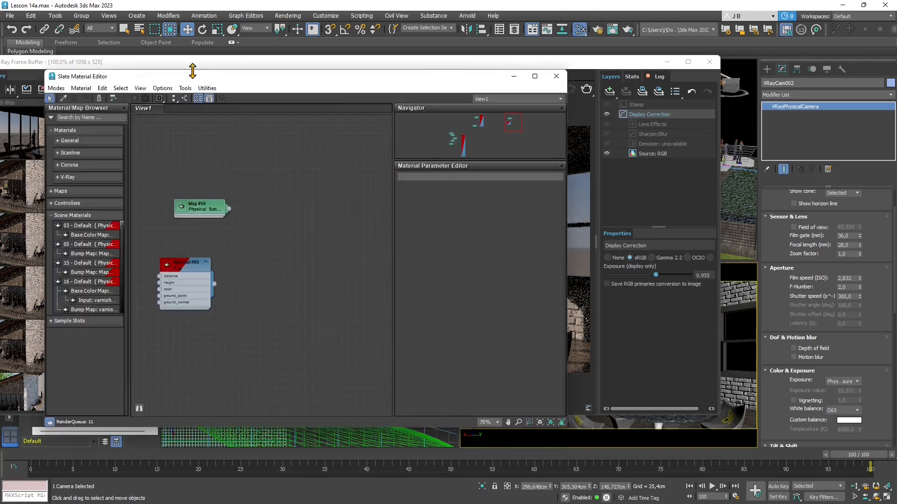
click(288, 16)
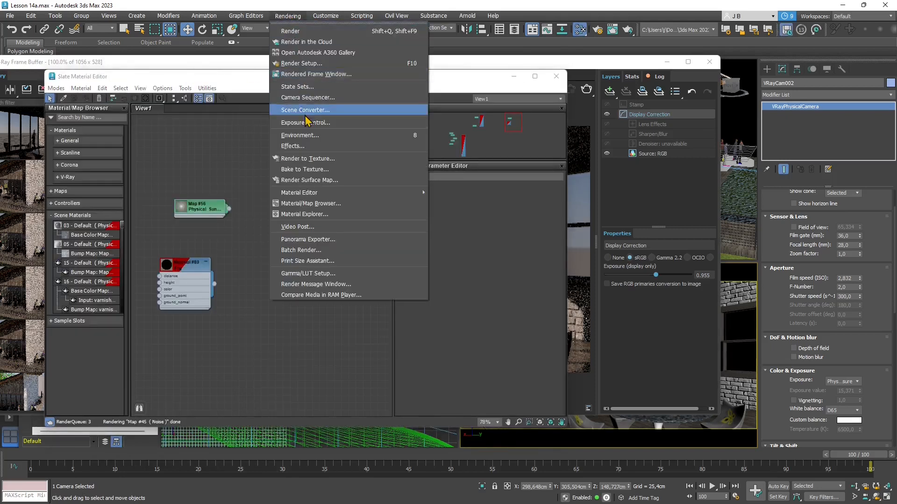
click(306, 138)
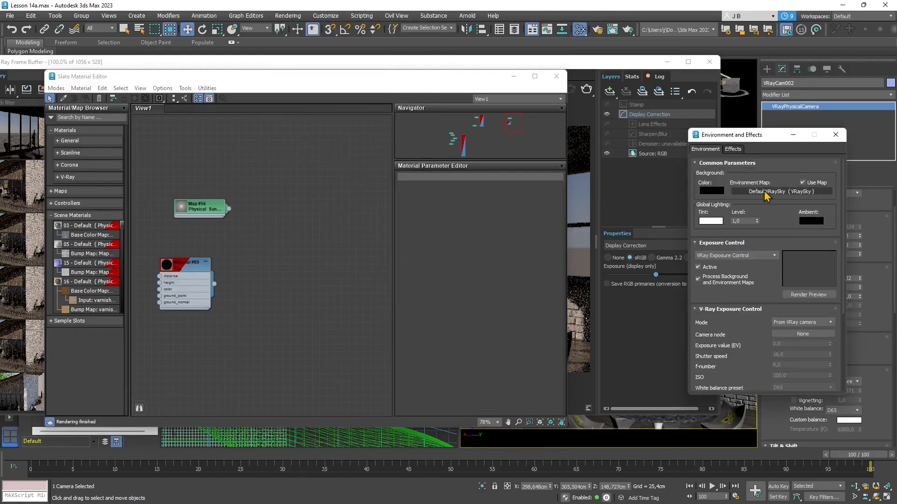
drag(326, 245, 325, 240)
click(286, 284)
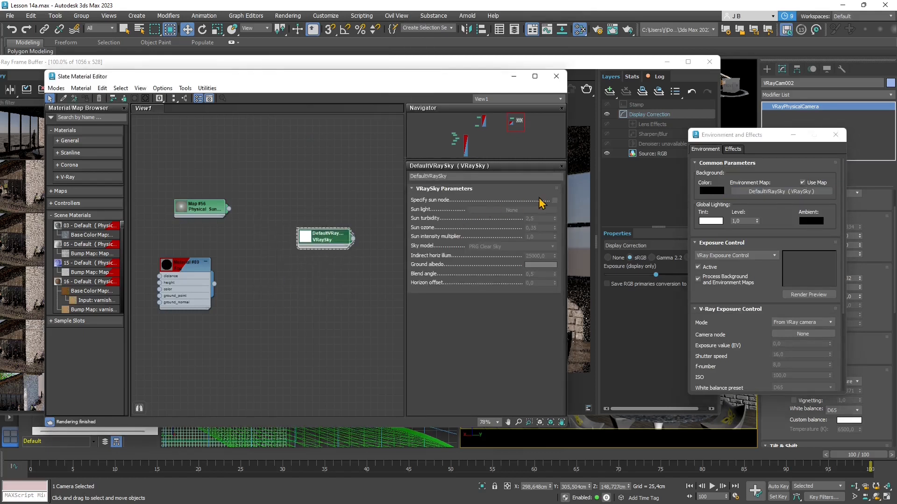
Enable Specify sun node on the DefaultVRaySky map and assign Sun001 as its sun light, then close the Environment settings.
click(554, 201)
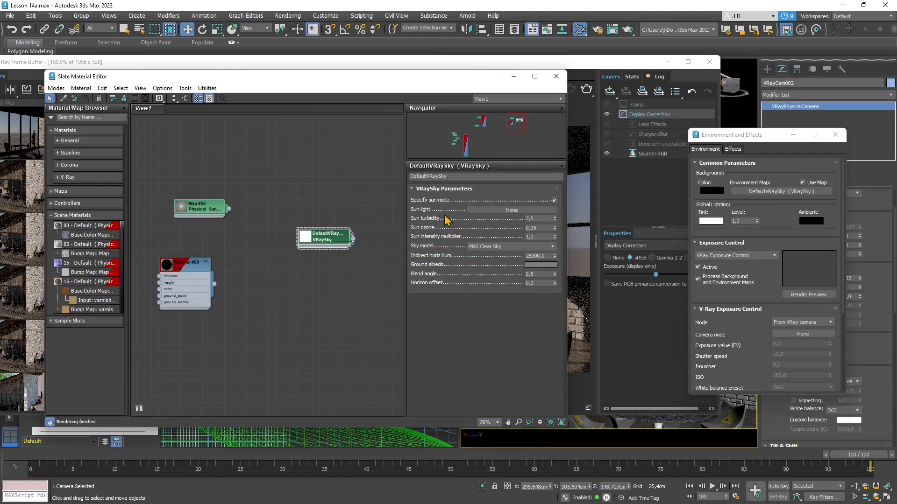
drag(446, 78, 400, 88)
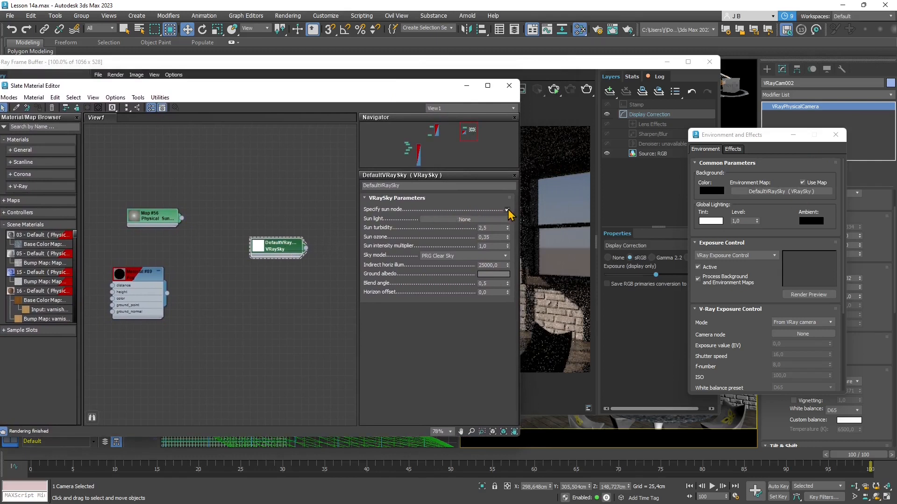
click(449, 221)
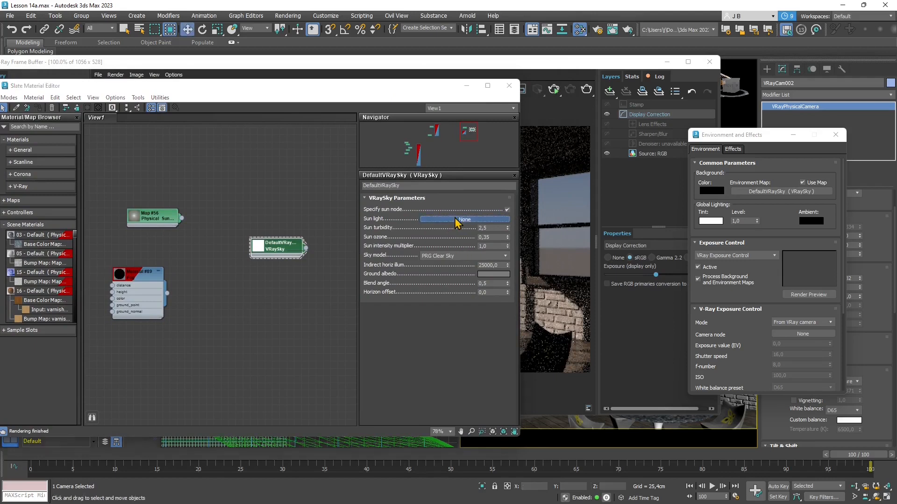
drag(312, 89, 476, 93)
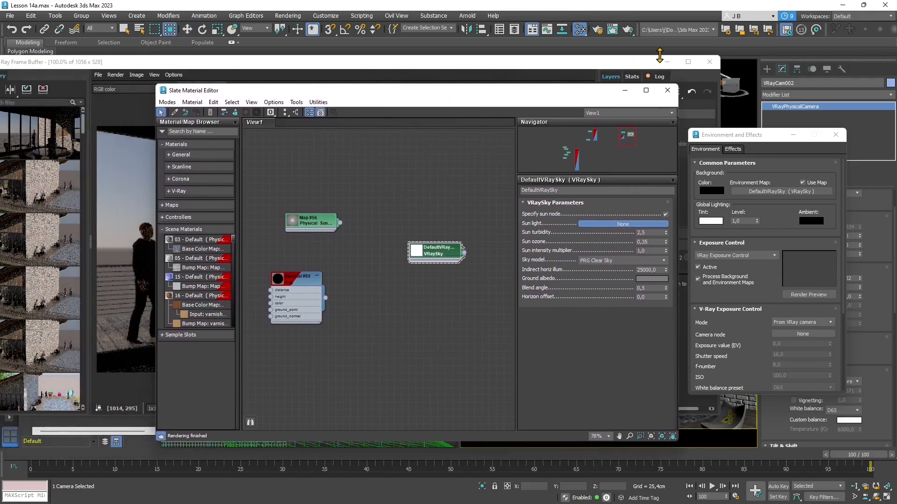
click(666, 62)
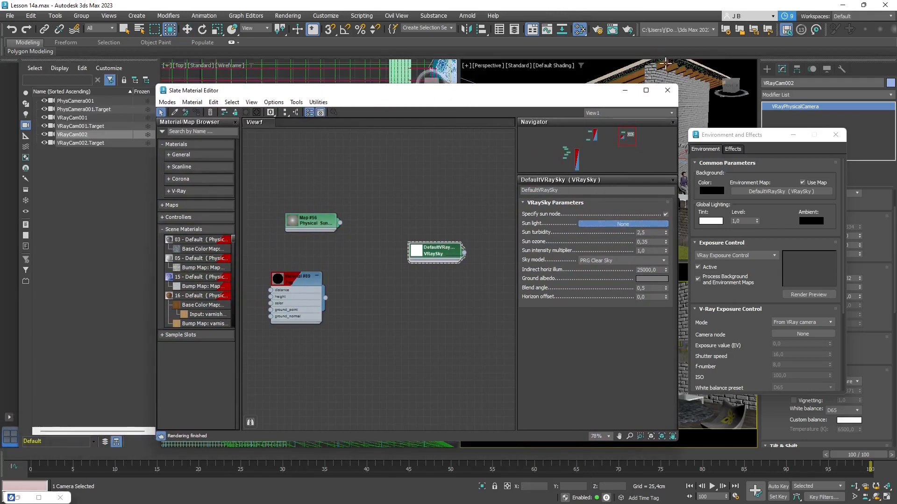
click(26, 125)
click(26, 114)
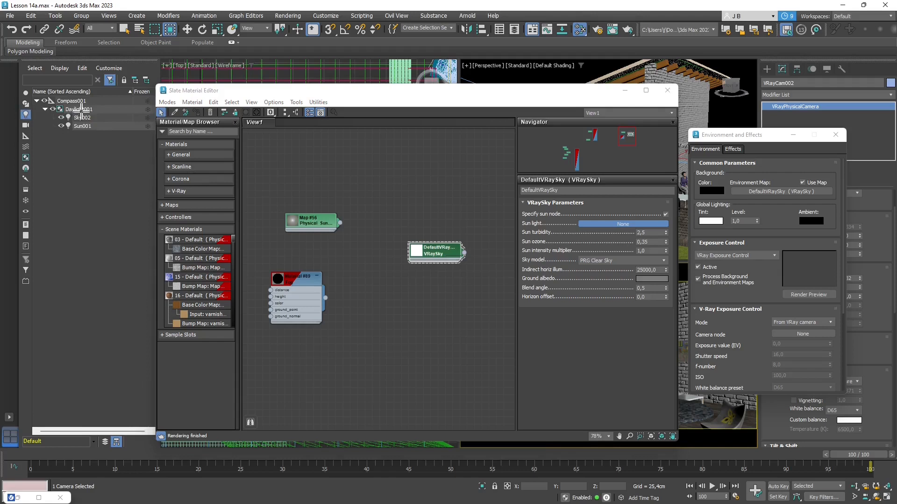
click(83, 126)
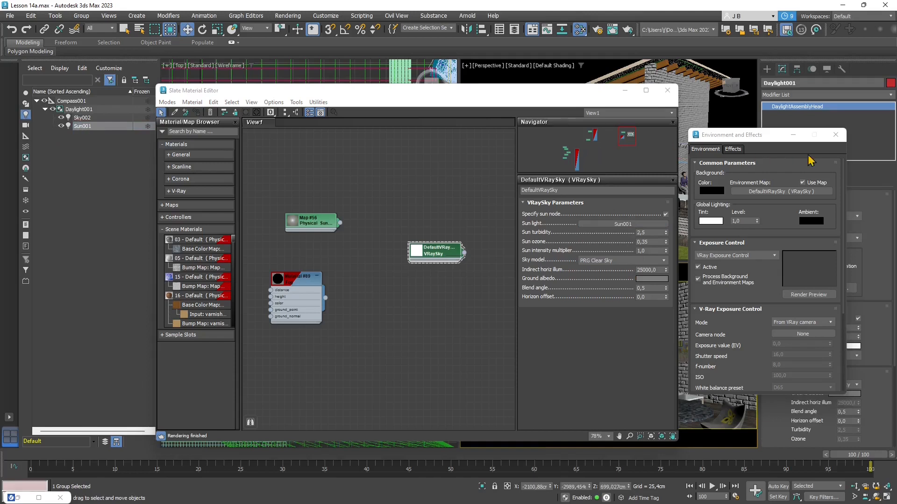
click(836, 135)
Set the VRaySky ground albedo to a dark teal with red 0, green 51 and blue 51.
drag(495, 94, 686, 90)
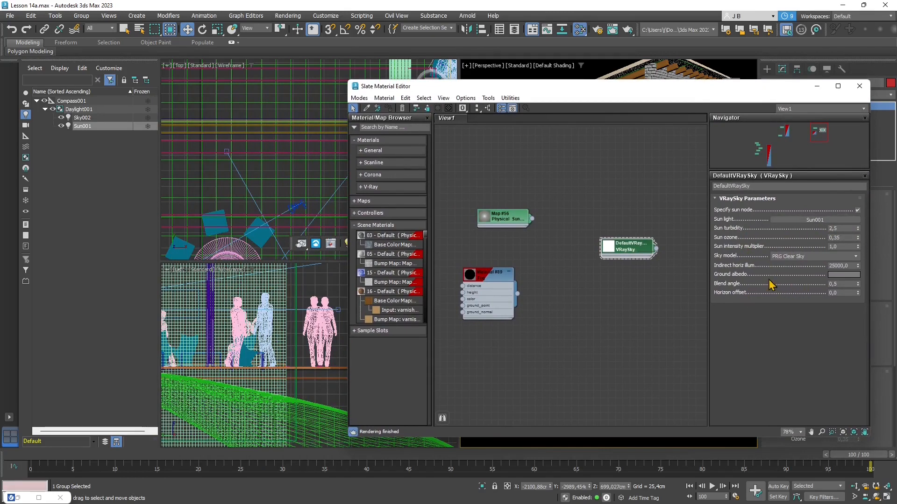
click(839, 275)
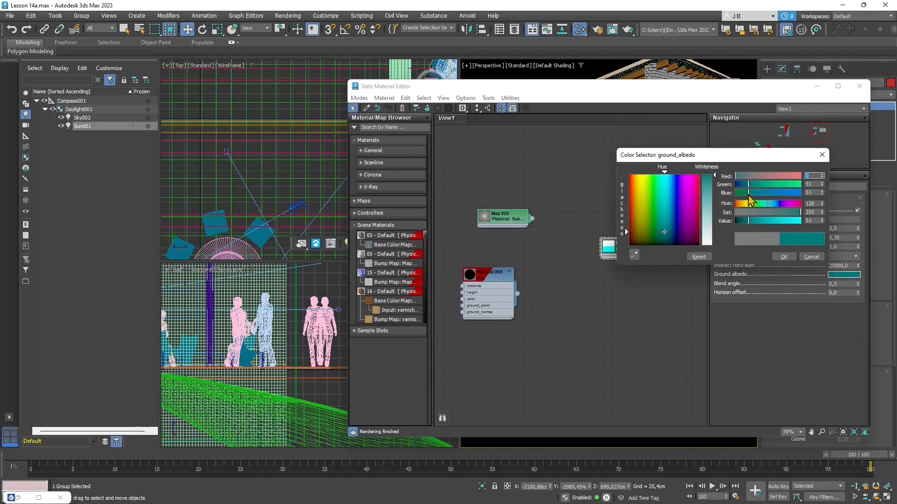
click(778, 256)
Move the Slate Material Editor out of the way and start an interactive V-Ray render of the camera view.
drag(703, 87, 718, 115)
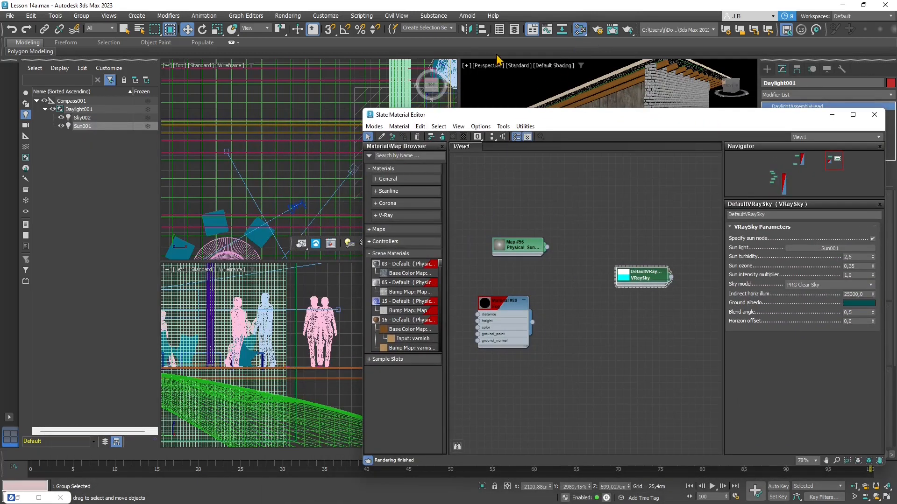
drag(492, 114, 337, 320)
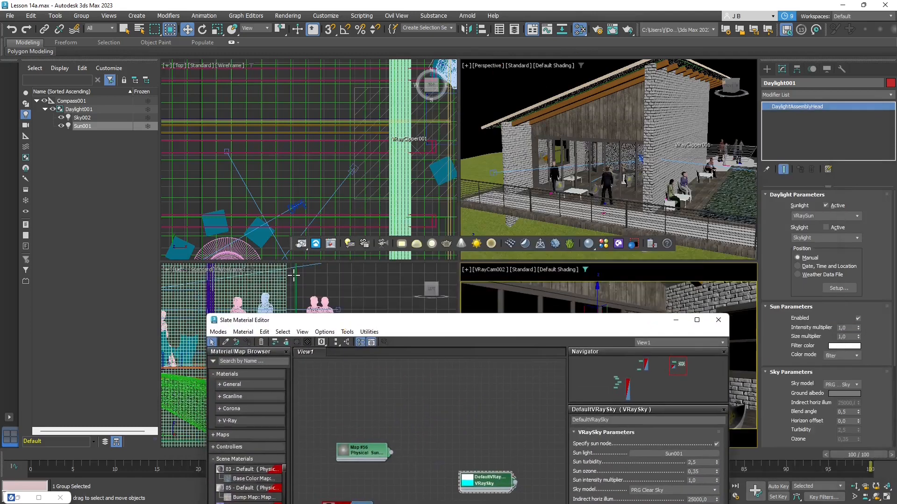
click(301, 245)
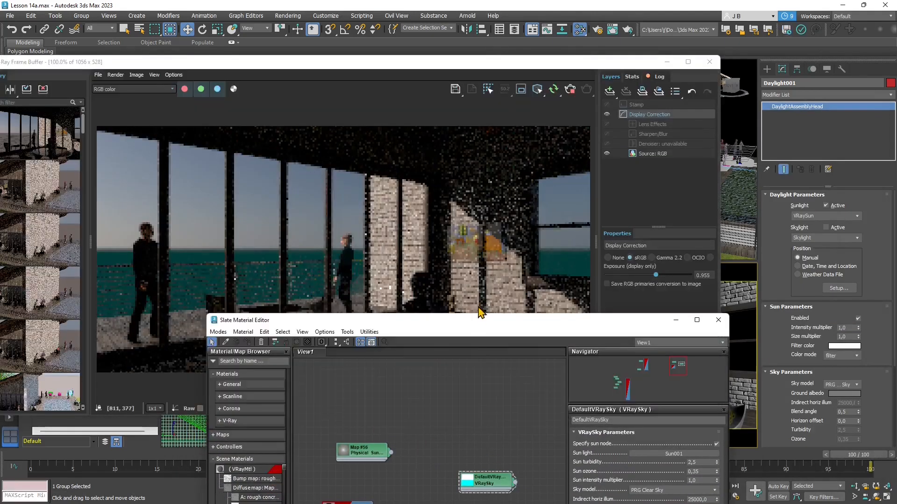
Set the VRaySky sun turbidity to 3,35, the blend angle to 0,8 and the horizon offset to 0,21.
drag(492, 329, 639, 102)
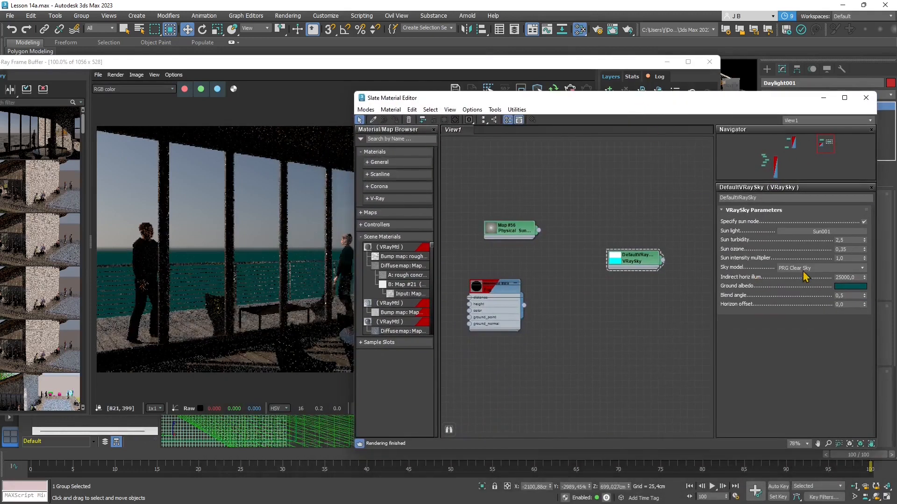
drag(865, 240, 865, 224)
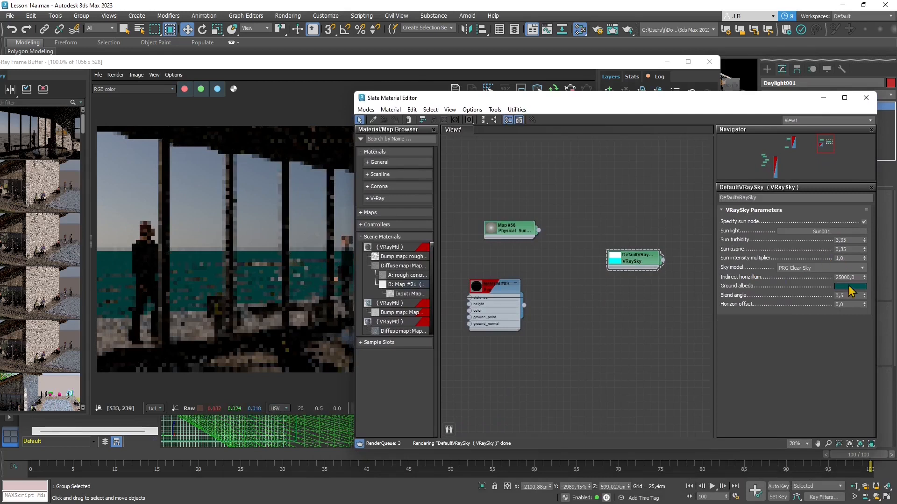
drag(865, 305, 856, 287)
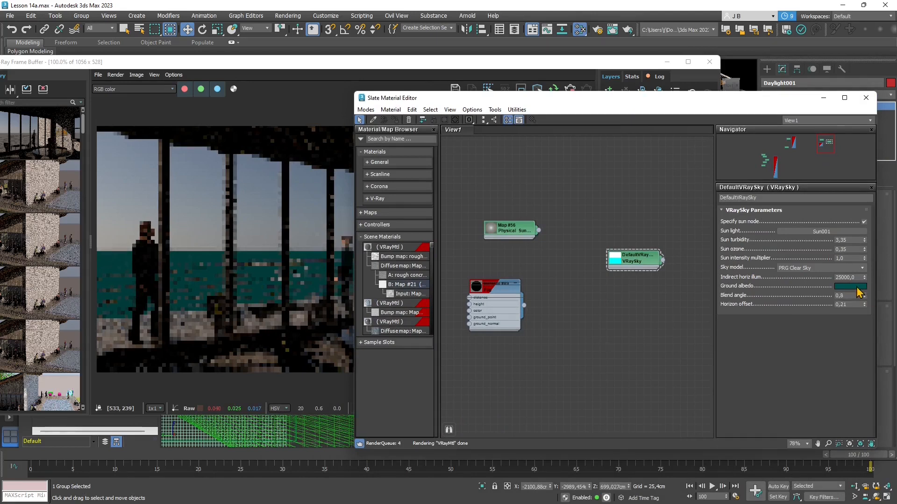
Change the VRaySky ground albedo to a bright blue with red 0, green 77 and blue 198.
click(854, 286)
drag(762, 248, 783, 247)
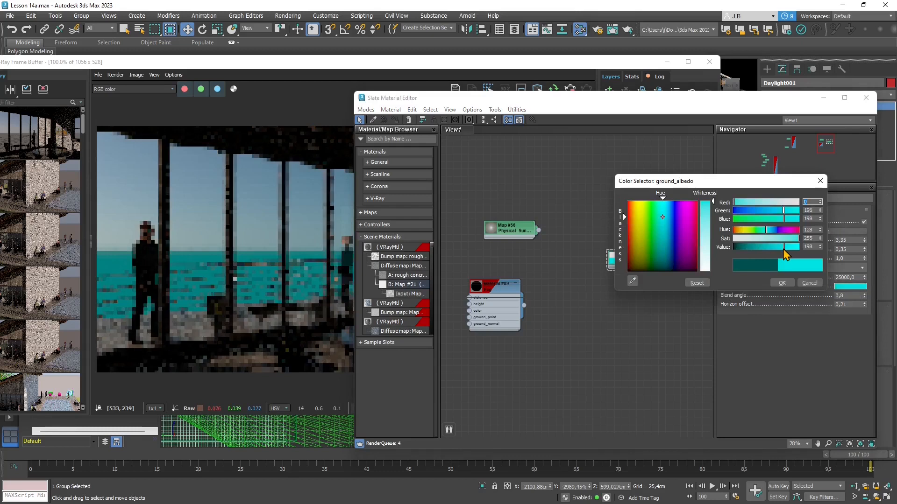
click(773, 211)
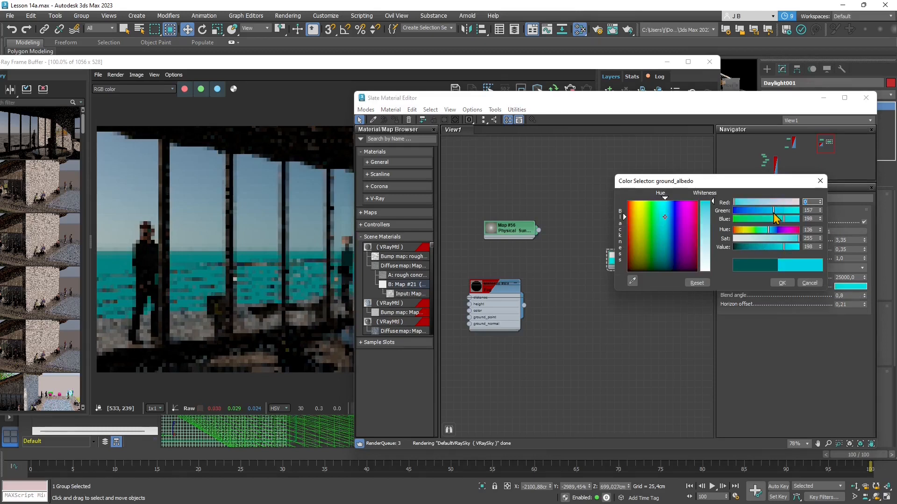
click(766, 213)
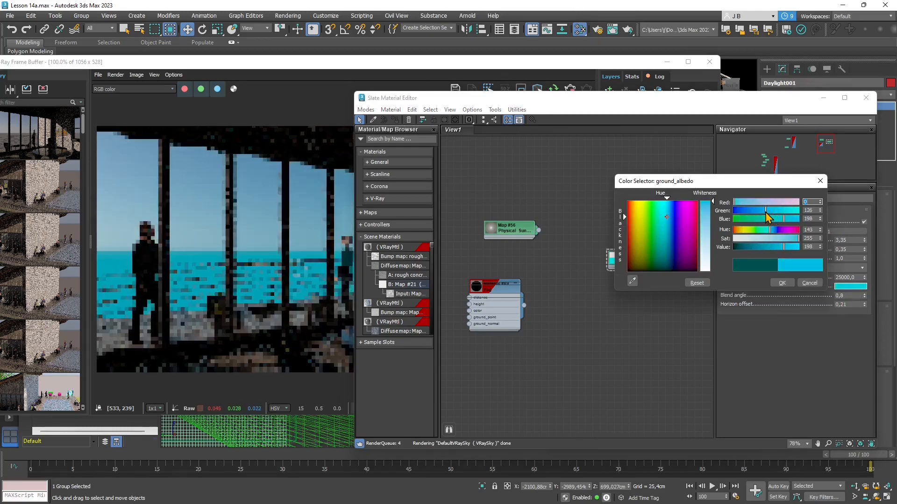
click(754, 212)
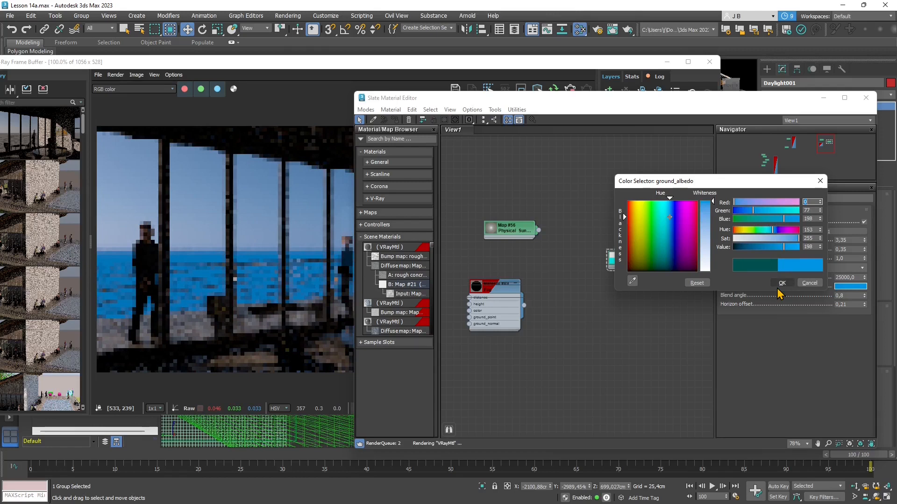
click(781, 283)
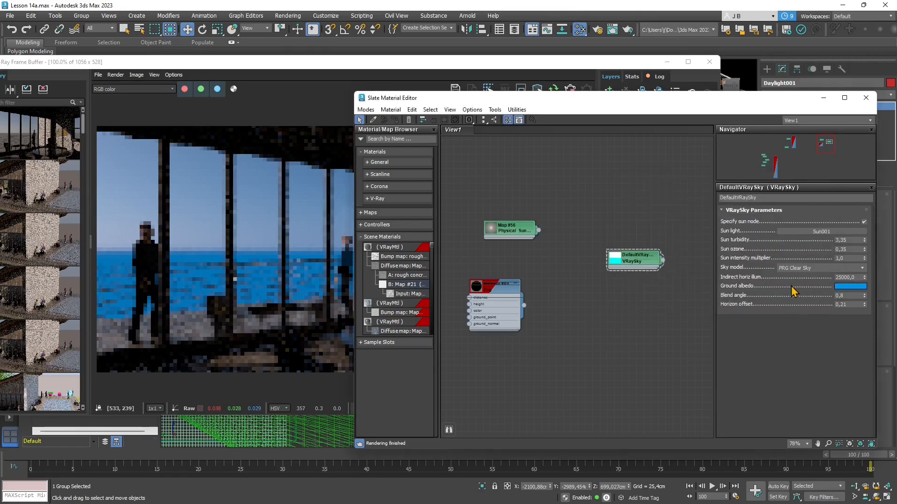
Try the CIE Overcast sky model on the DefaultVRaySky map in the interactive render.
scroll(803, 271, up, 2)
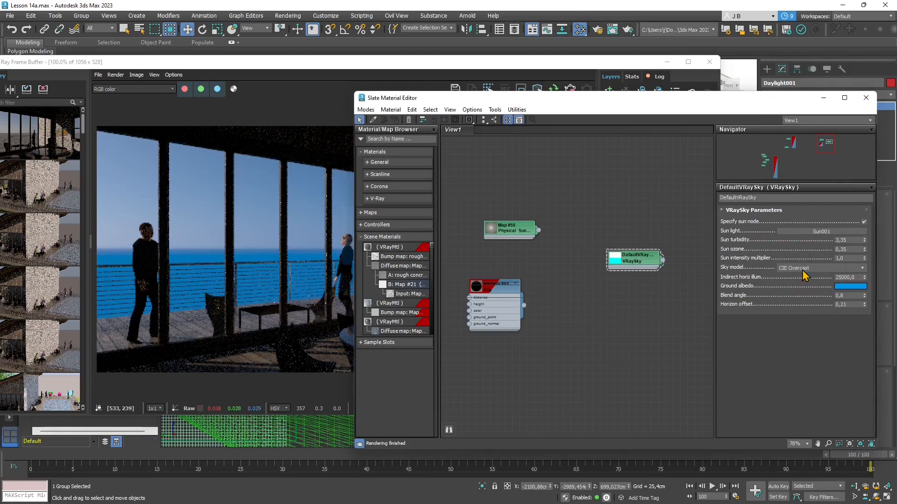
scroll(803, 270, up, 2)
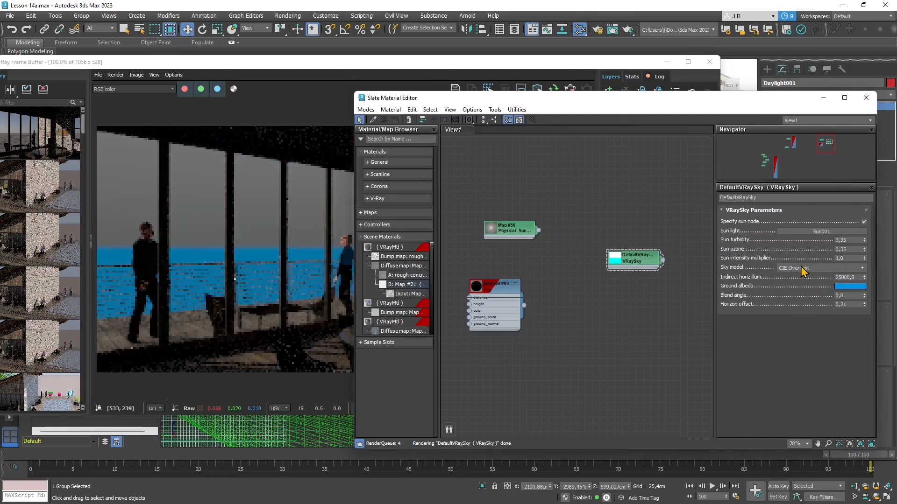
scroll(803, 275, down, 2)
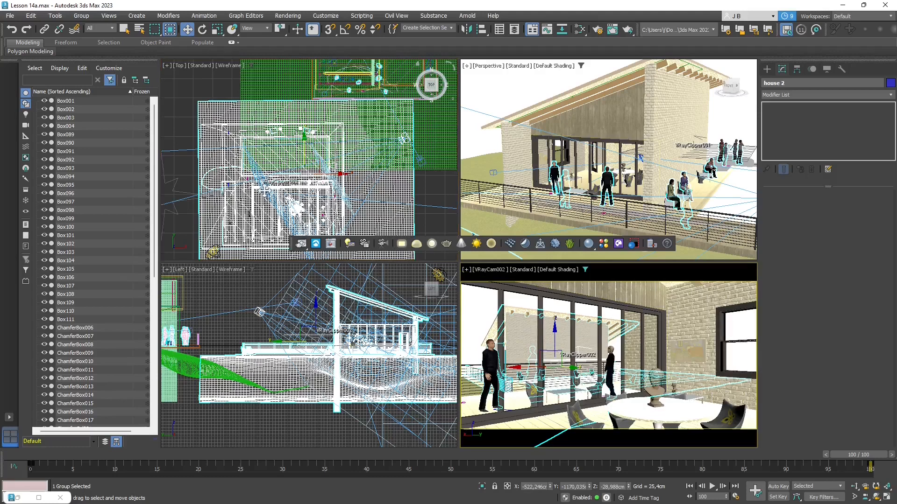
Deselect the house 2 group in the Top view.
middle_drag(343, 201, 320, 176)
click(409, 166)
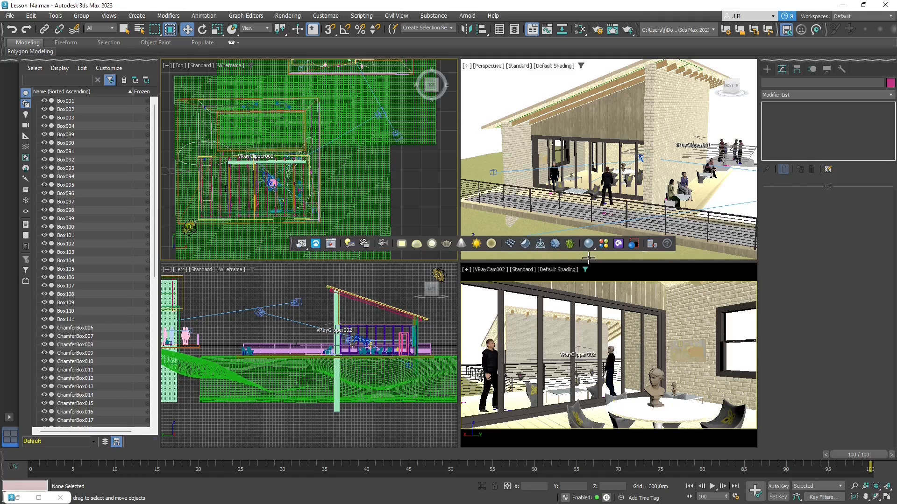
Bring up the downloaded 3D vegetation models in the Chaos Cosmos Browser.
click(601, 244)
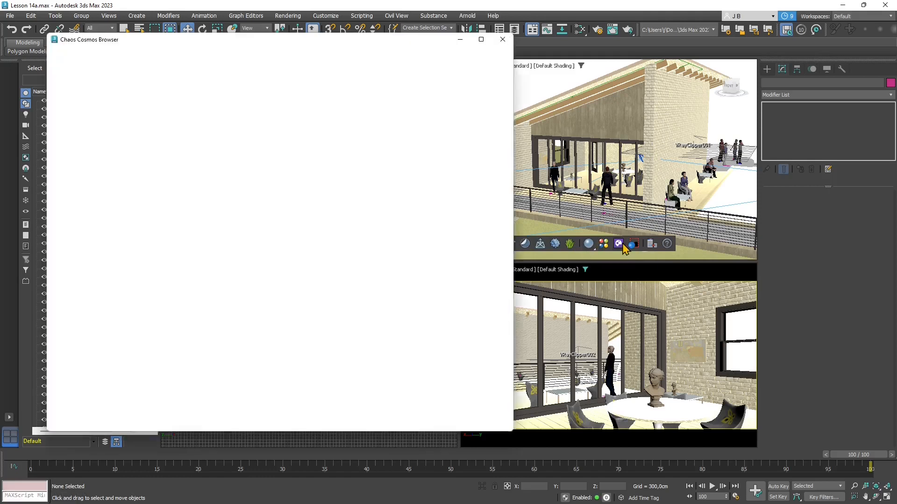
click(121, 137)
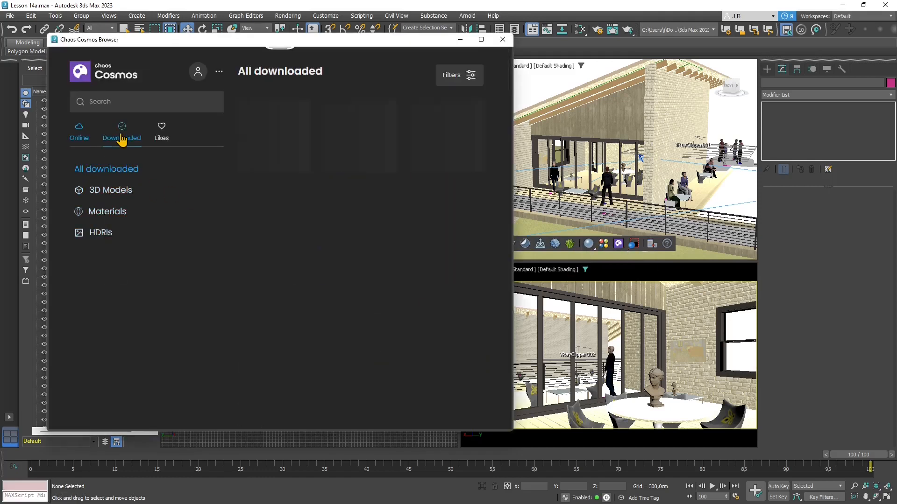
click(112, 192)
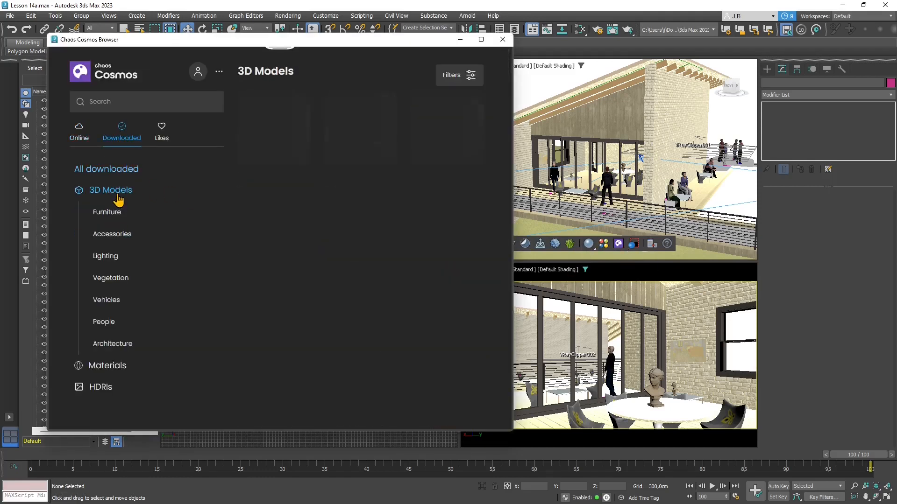
click(111, 278)
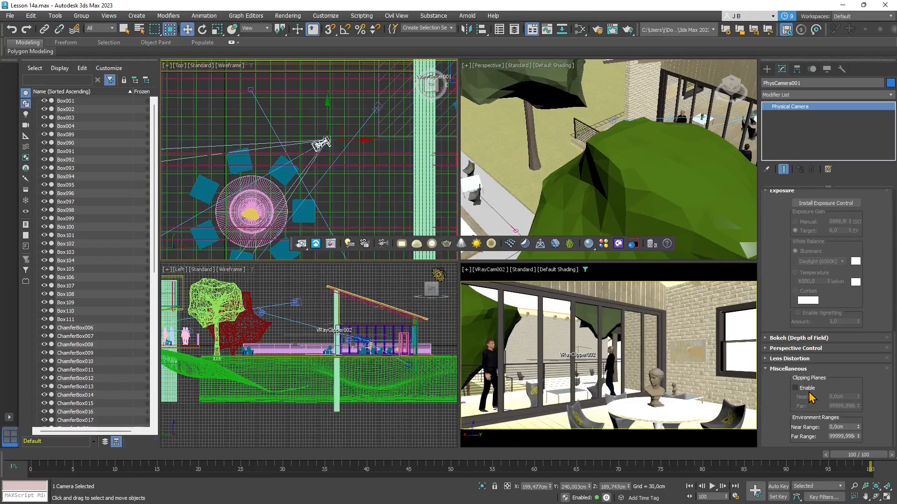
Enable the clipping planes on PhysCamera001 and set the far clipping distance to 1000 cm.
click(805, 388)
double_click(846, 406)
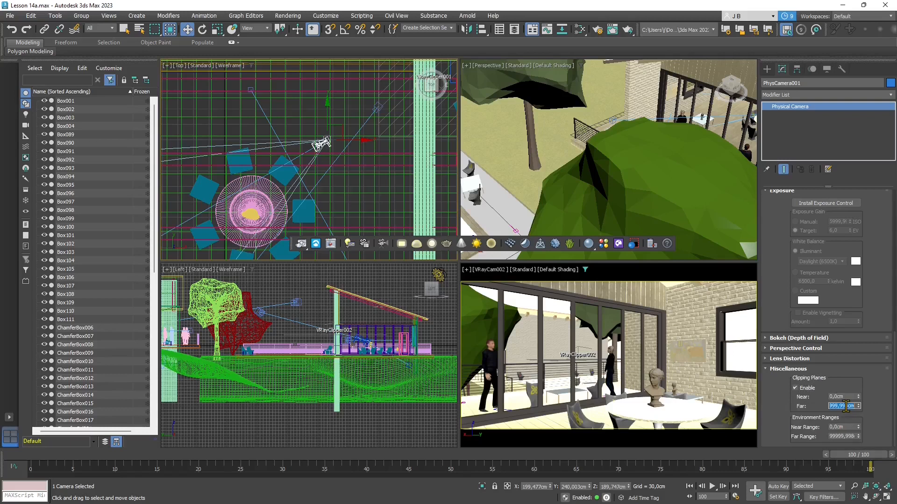
text(1000)
key(Return)
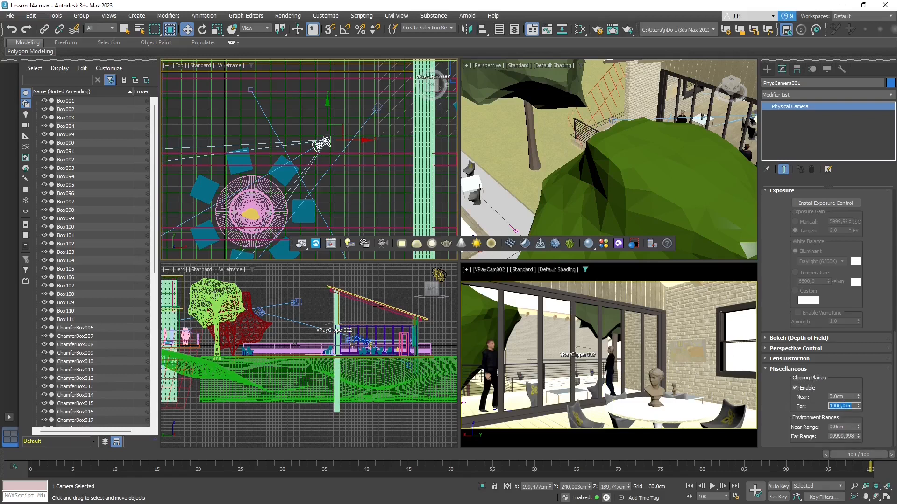
Raise the far clipping distance of PhysCamera001 to 2000 cm.
click(849, 397)
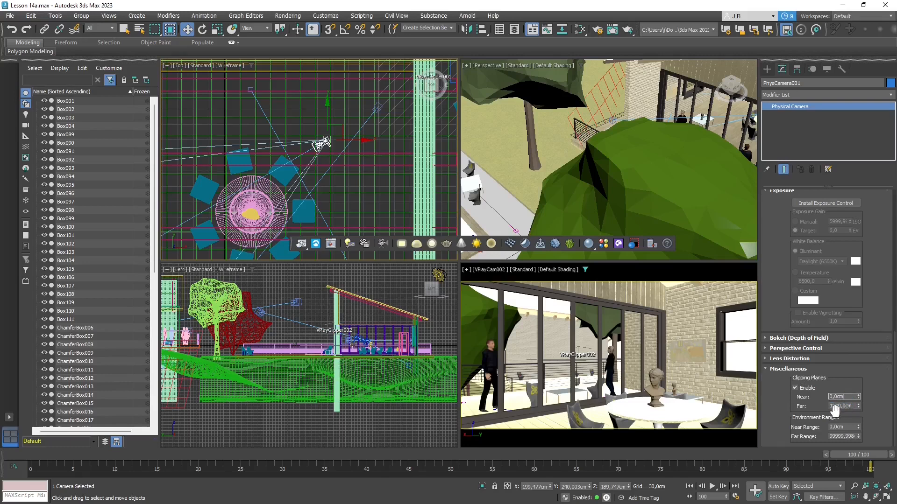
click(833, 406)
text(2000)
key(Return)
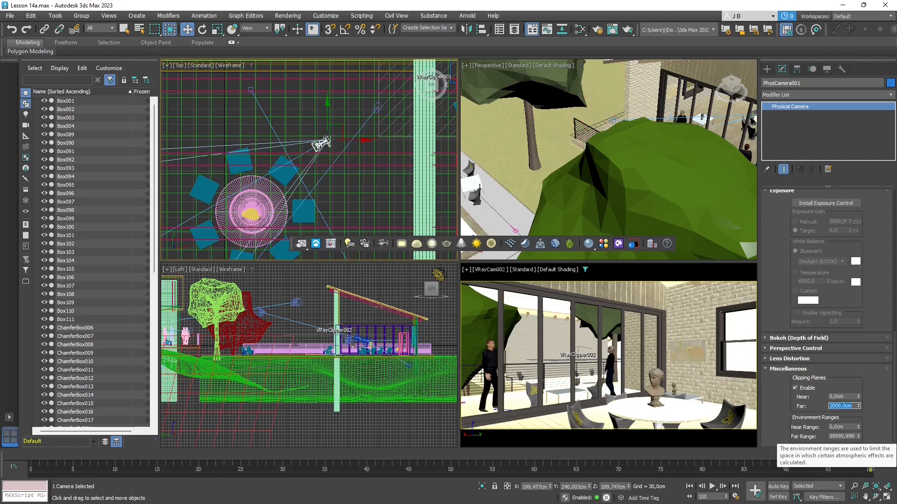
Render the VRayCam002 view in the V-Ray Frame Buffer to check the vegetation outside, and stop the render.
right_click(506, 355)
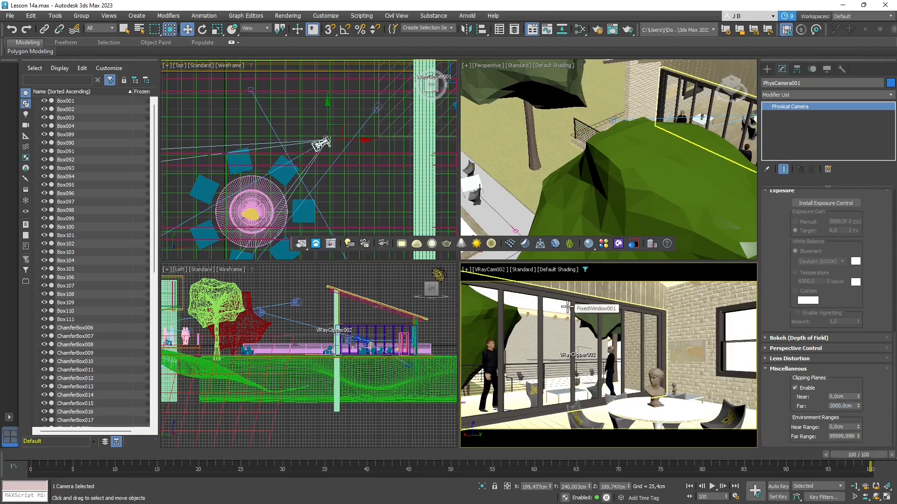
click(305, 242)
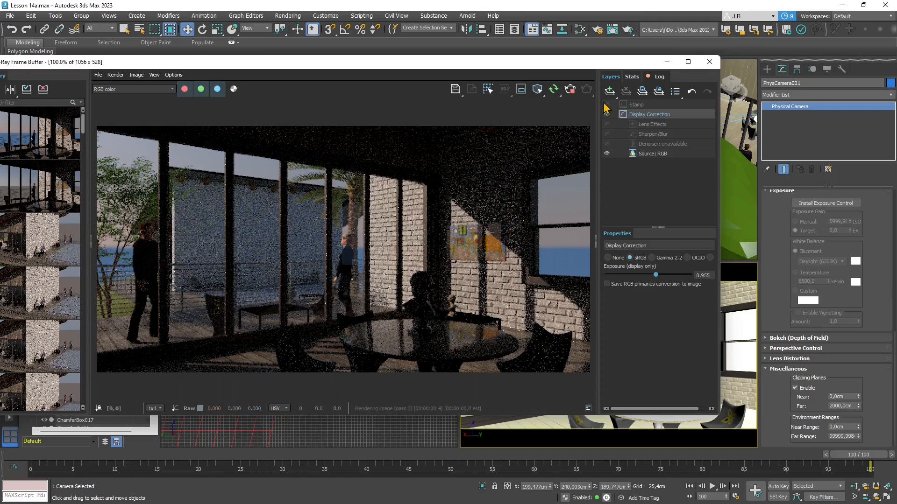
click(570, 90)
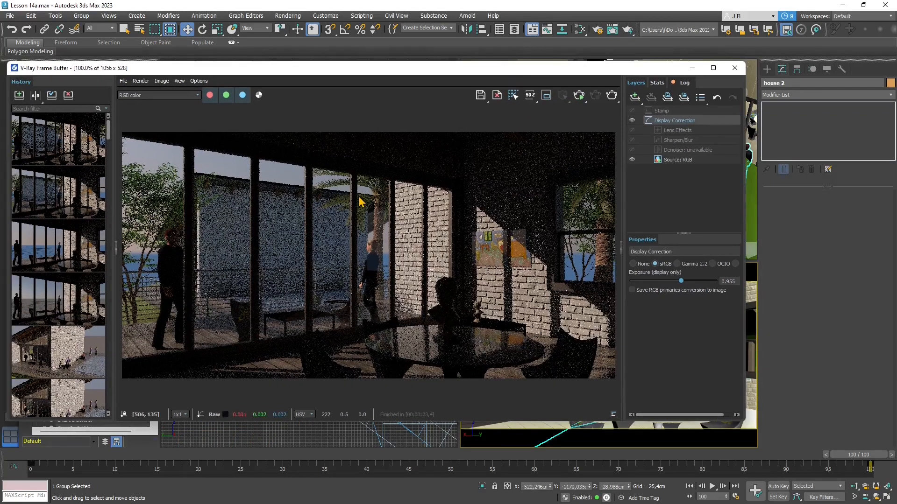
Open the Render Setup beside the rendered image and examine its common output parameters.
click(288, 16)
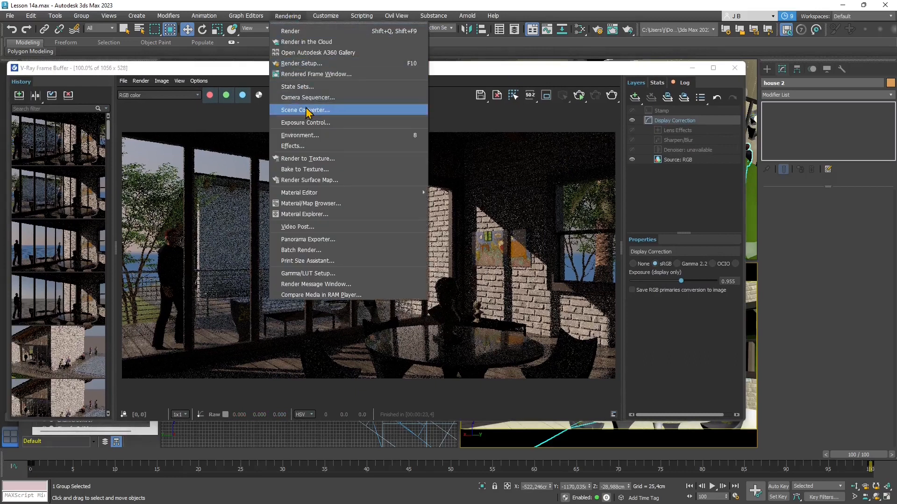
click(303, 63)
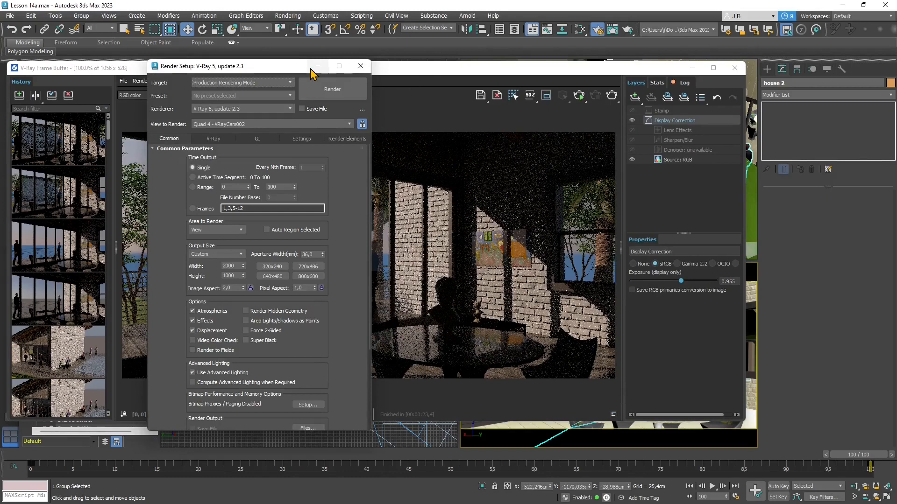
drag(304, 70, 585, 49)
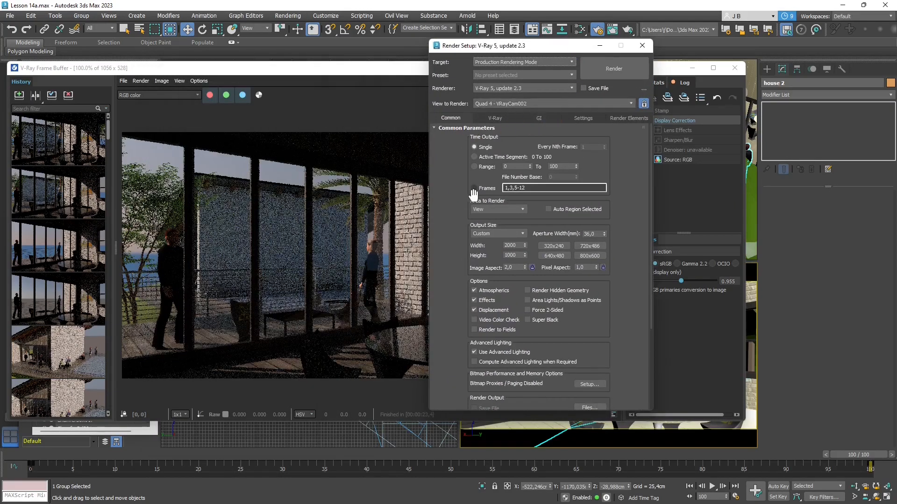
drag(460, 275, 458, 138)
scroll(459, 125, up, 5)
Go through the V-Ray render settings and collapse the IPR options, Image sampler and Progressive image sampler sections.
click(494, 117)
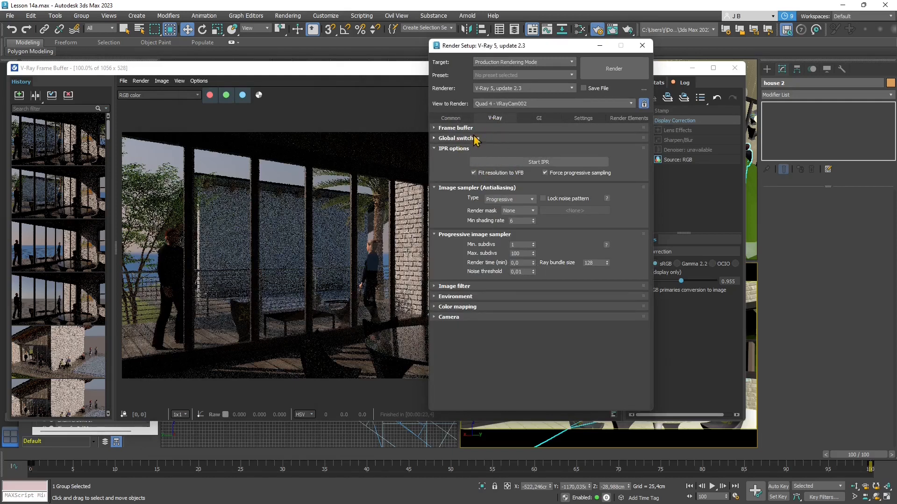
click(450, 148)
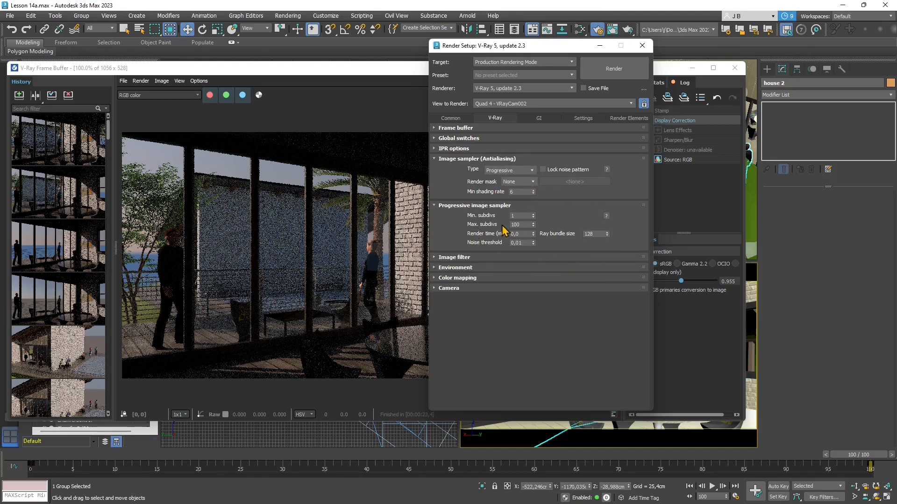
click(450, 205)
click(452, 159)
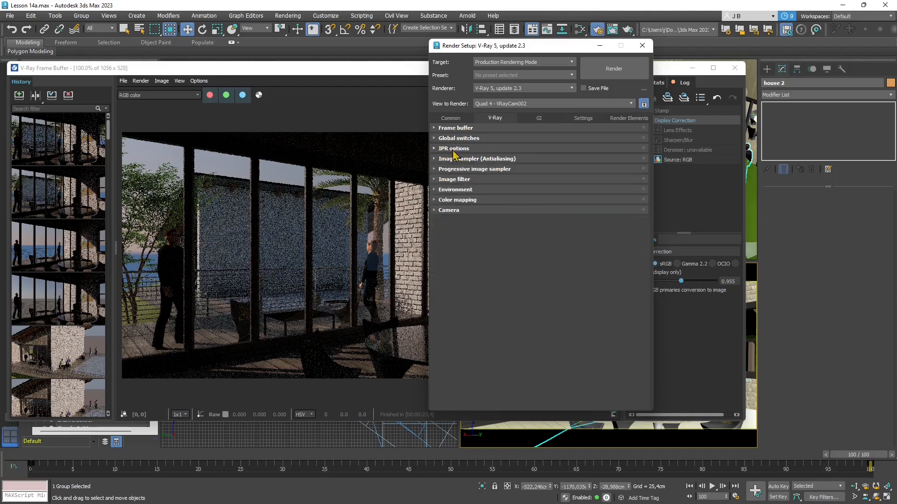
Enable motion blur and depth of field in the V-Ray camera settings, taking the focus distance from the camera.
click(448, 211)
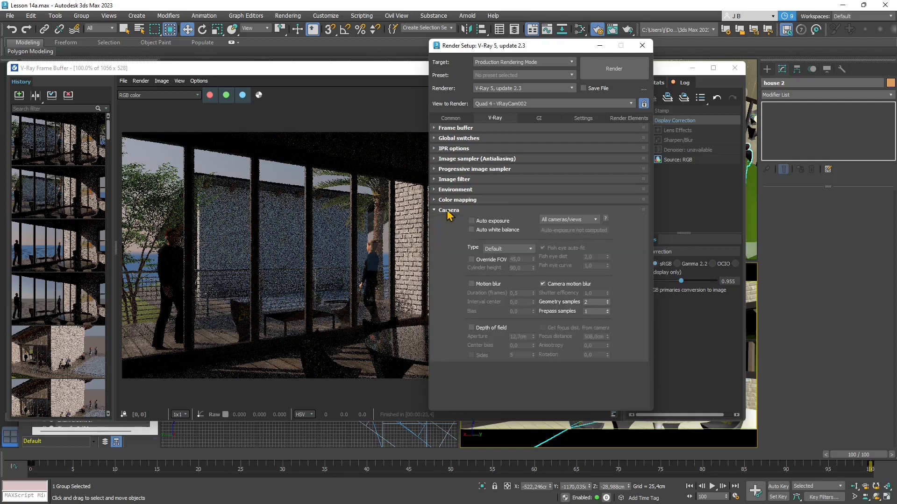
click(499, 226)
click(488, 224)
click(511, 249)
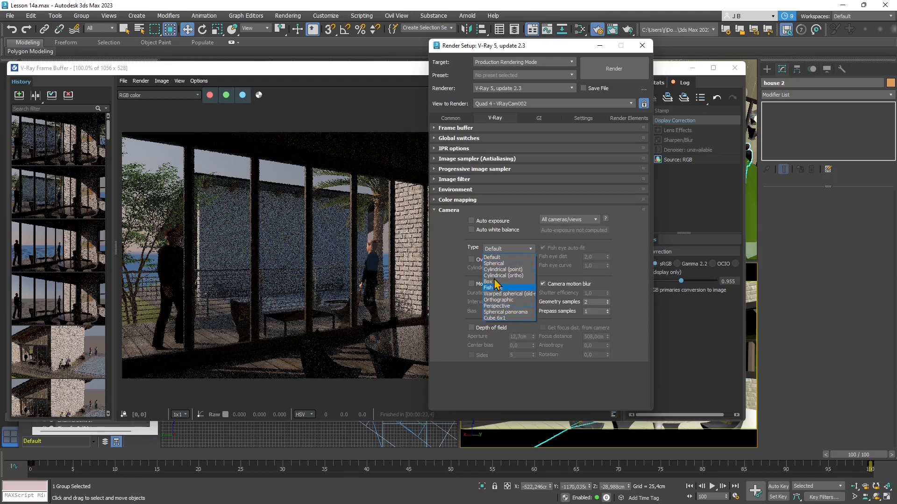
click(454, 261)
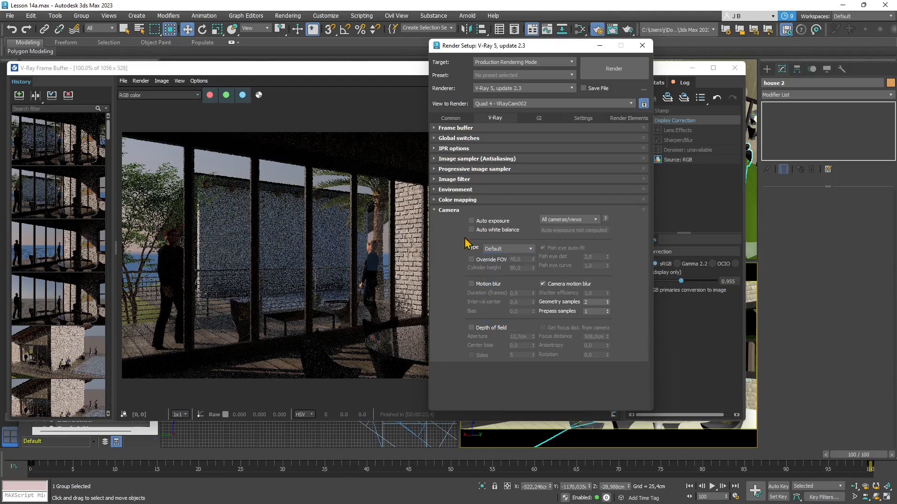
click(488, 284)
click(489, 328)
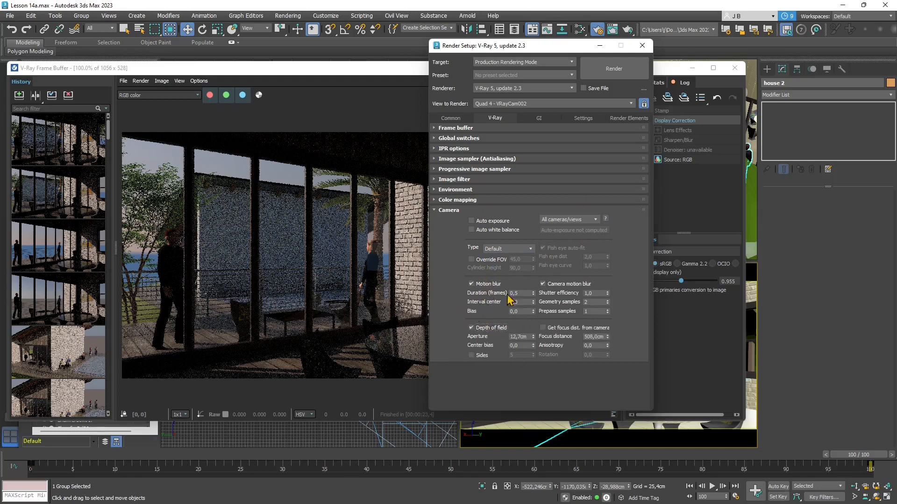
click(551, 329)
Set the primary GI engine to Irradiance map with Light cache as secondary engine, and show the advanced global illumination settings.
click(531, 118)
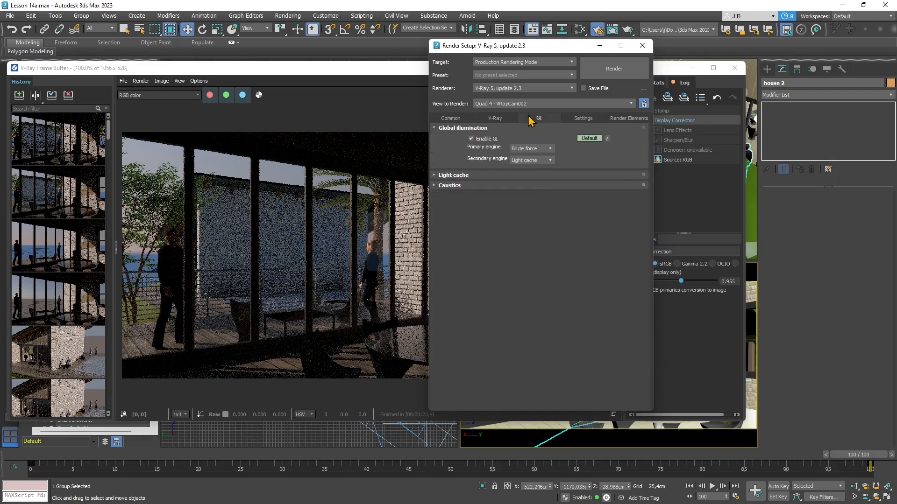
click(524, 151)
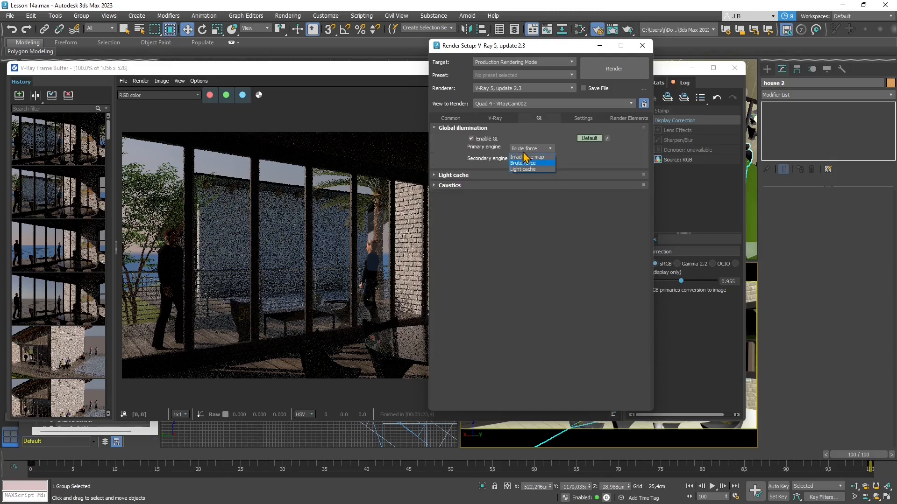
click(526, 156)
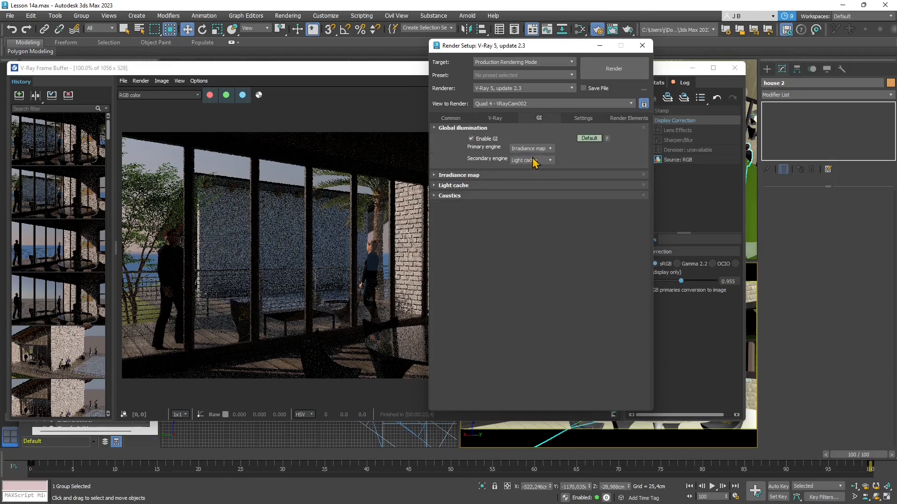
click(542, 161)
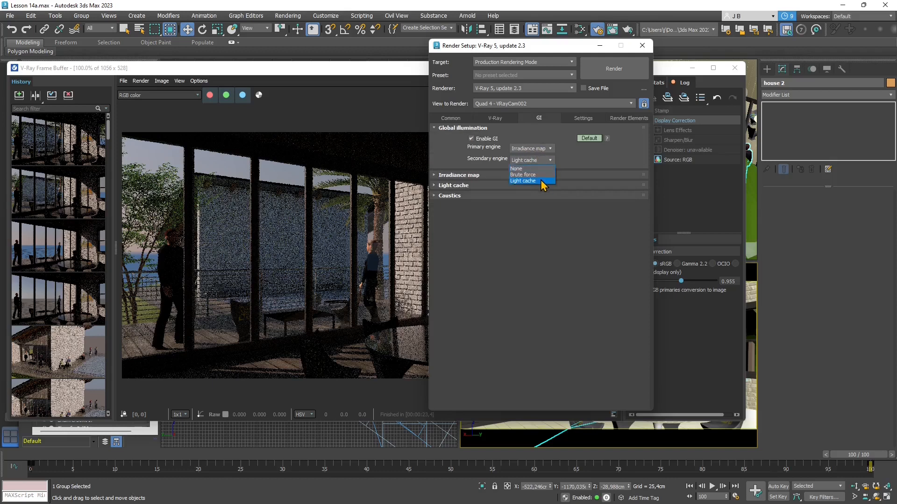
click(541, 181)
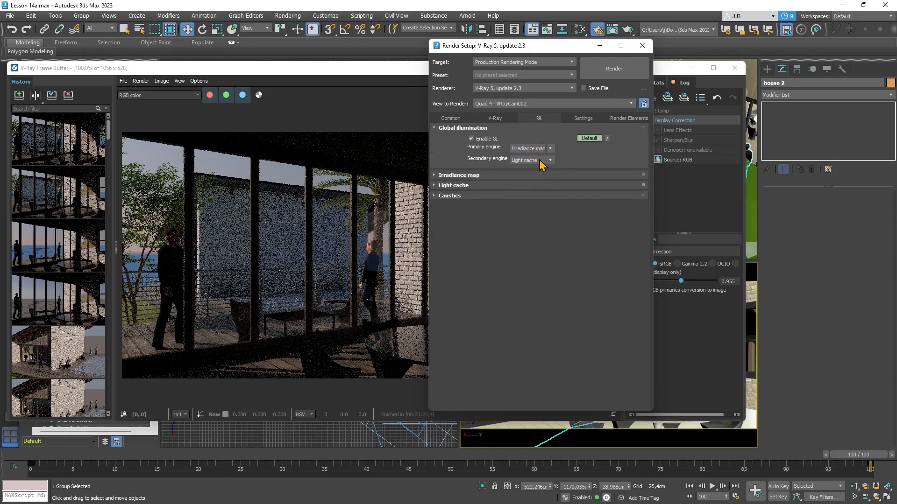
click(587, 139)
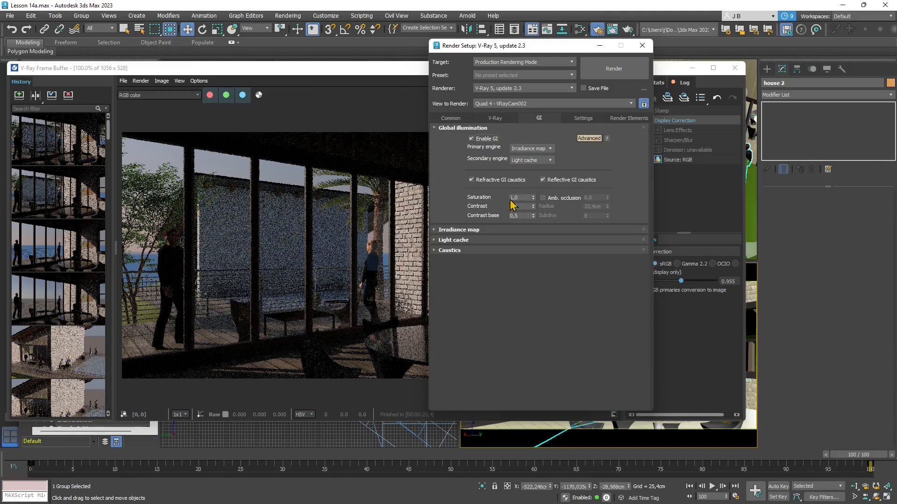
Expand the irradiance map and light cache settings, choose the High irradiance map preset and inspect its subdivs and interpolation samples.
click(469, 231)
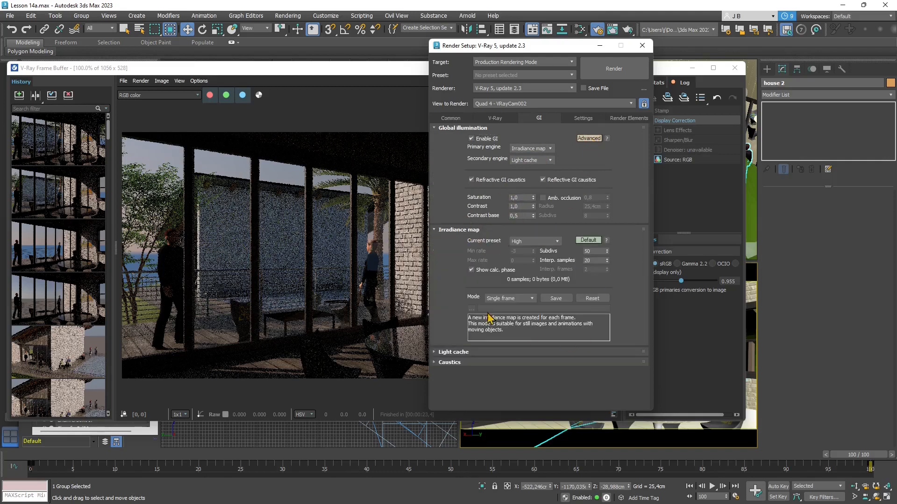
click(462, 354)
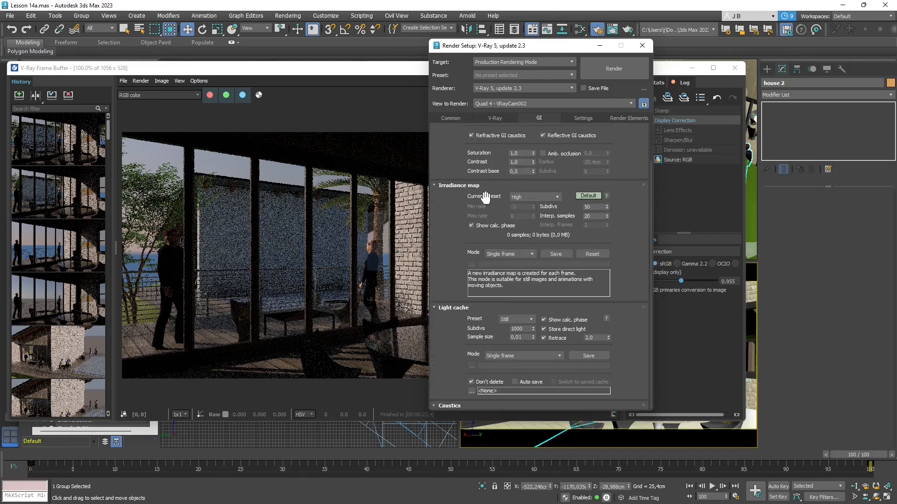
click(522, 199)
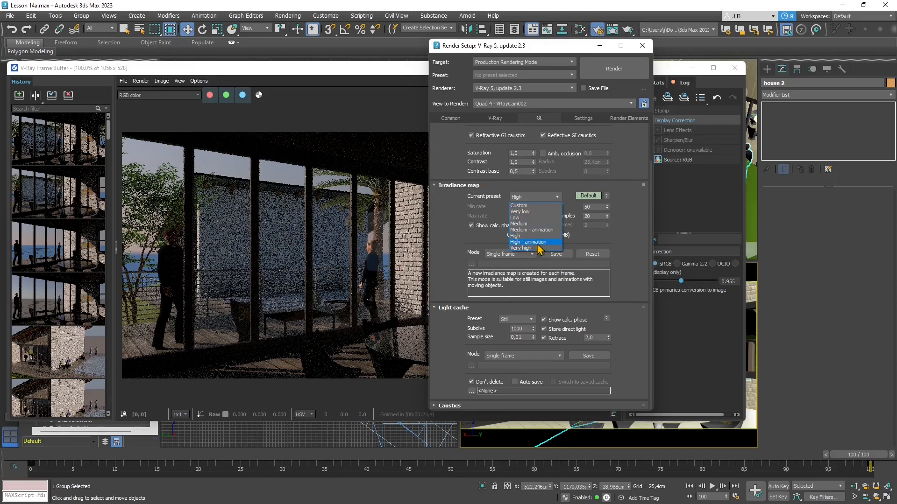
click(529, 237)
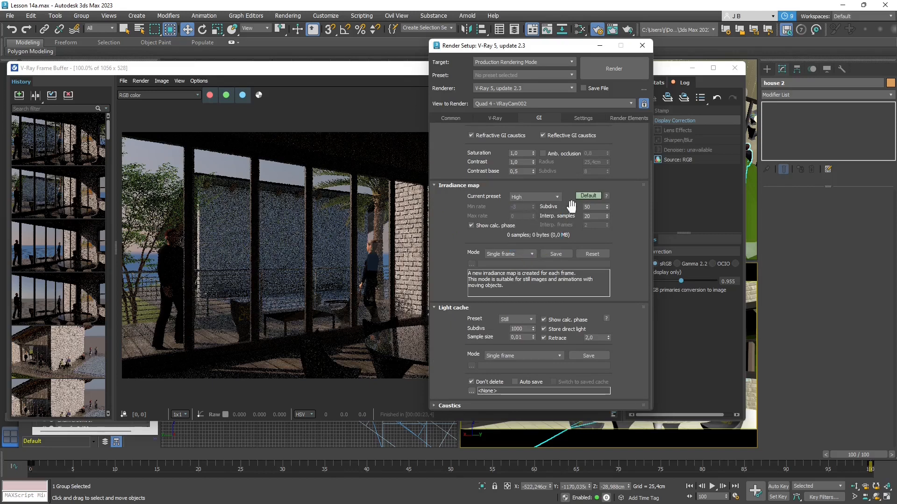
double_click(597, 207)
click(569, 217)
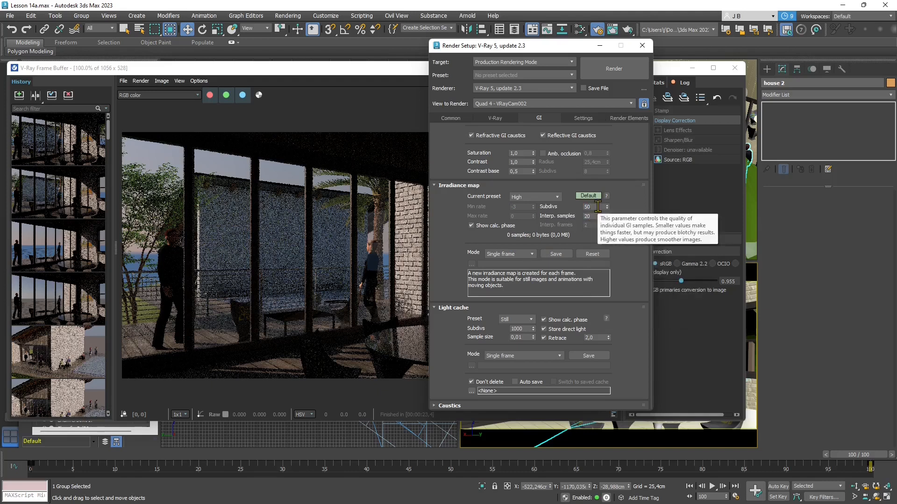
Try the Low irradiance map preset and switch the preset to High - animation.
click(548, 198)
click(536, 218)
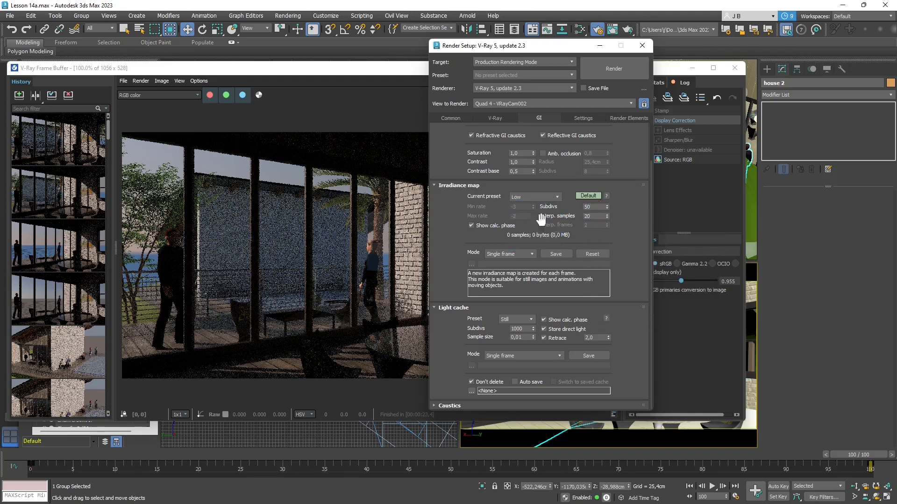
click(528, 200)
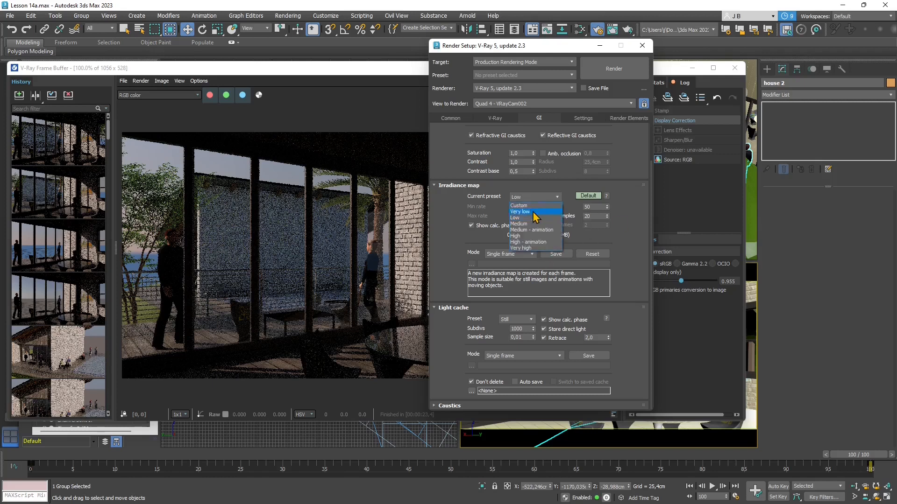
click(533, 239)
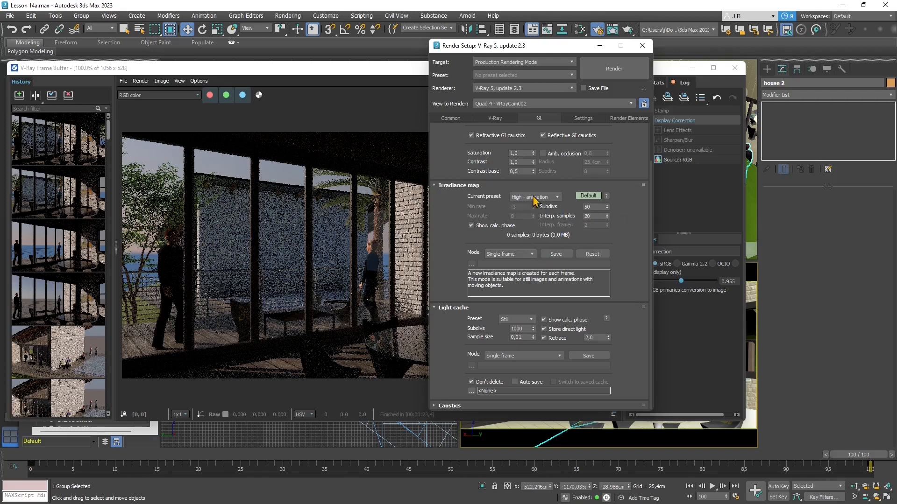
Set the irradiance map preset to High and view its available calculation modes.
click(534, 198)
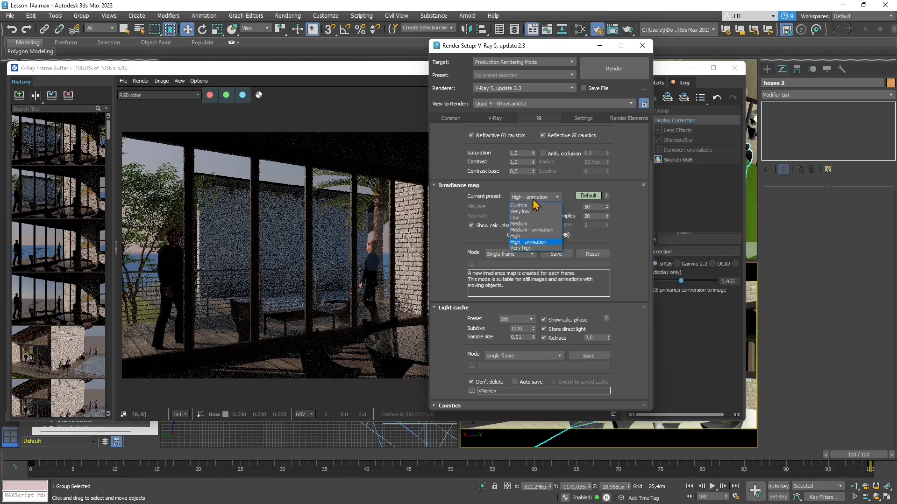
click(533, 236)
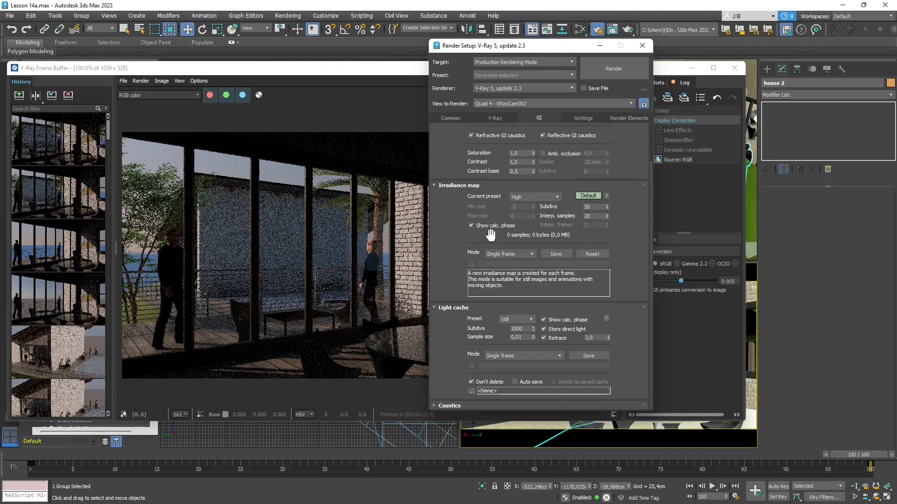
click(517, 254)
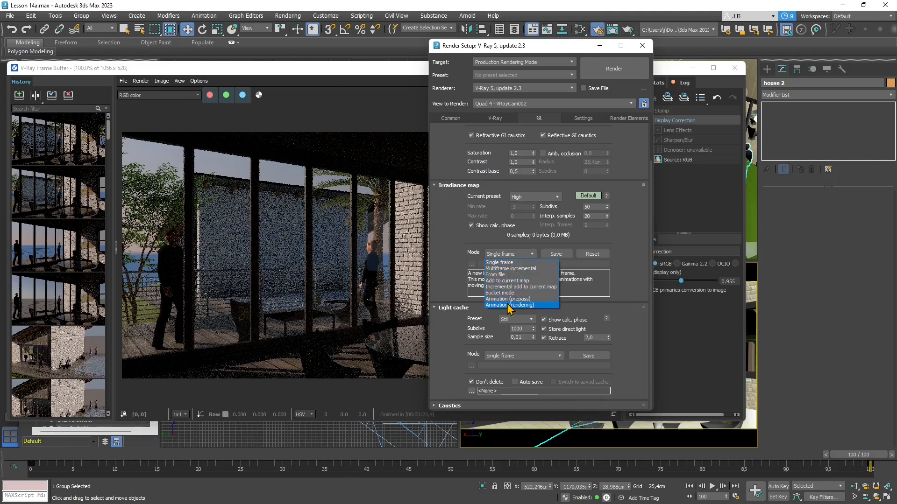
click(630, 249)
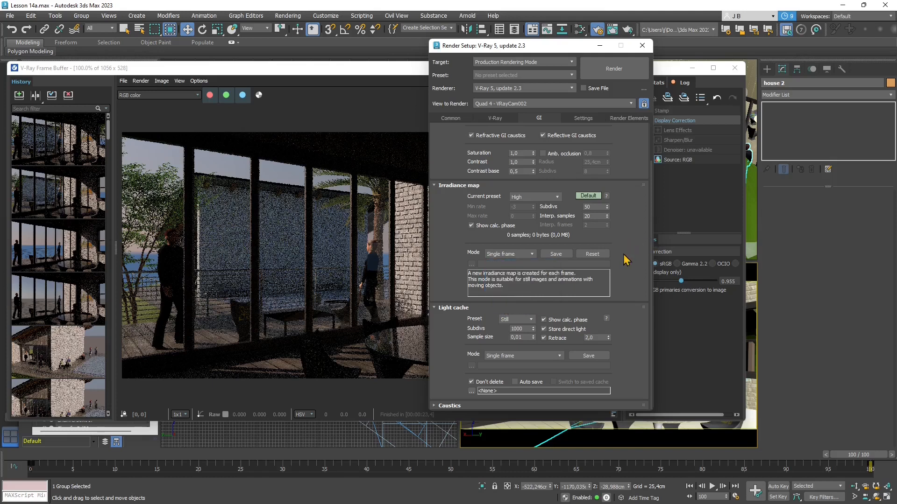
Configure the light cache with the Still preset, 2000 subdivs, a sample size of 0,005 and Single frame mode.
click(510, 320)
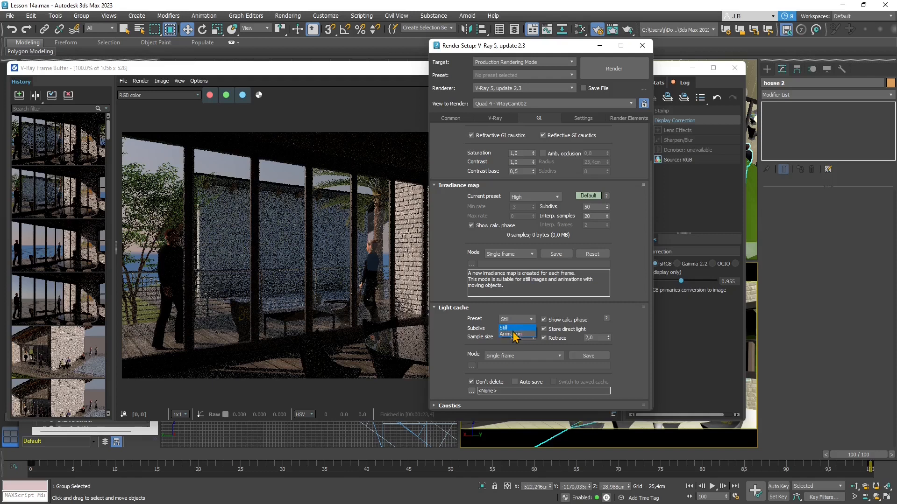
click(510, 328)
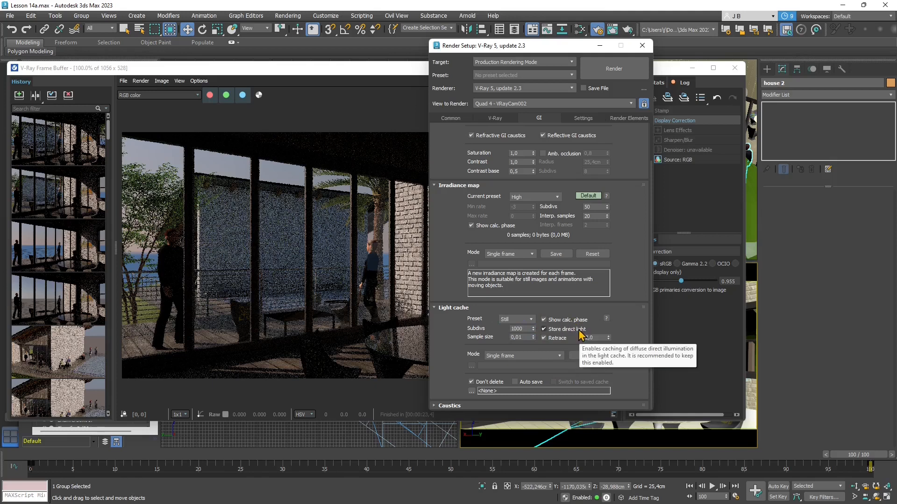
click(513, 330)
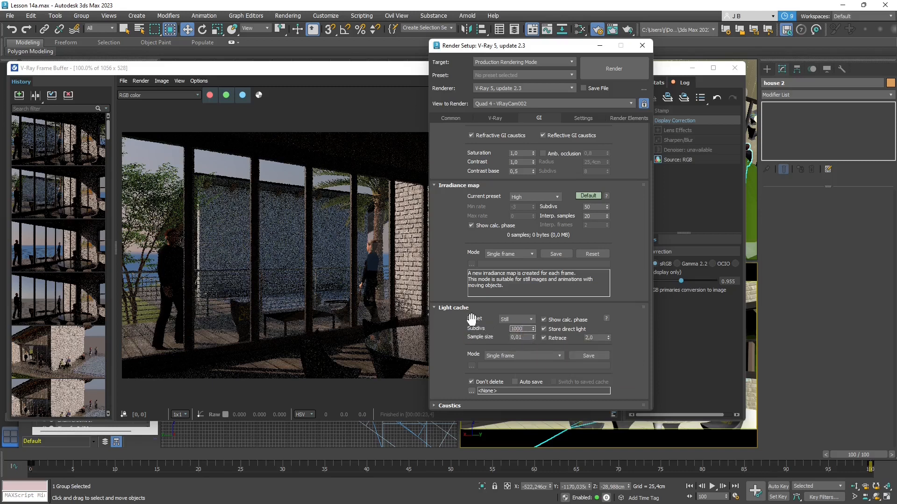
double_click(522, 328)
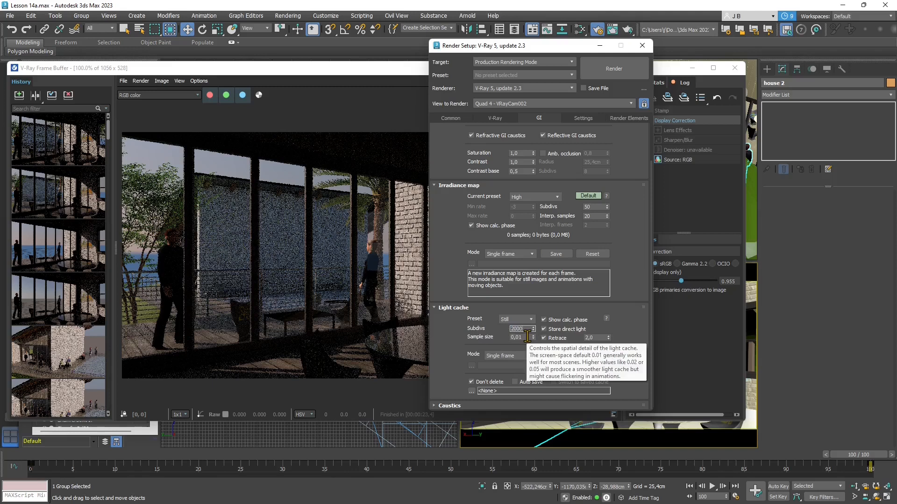
click(527, 336)
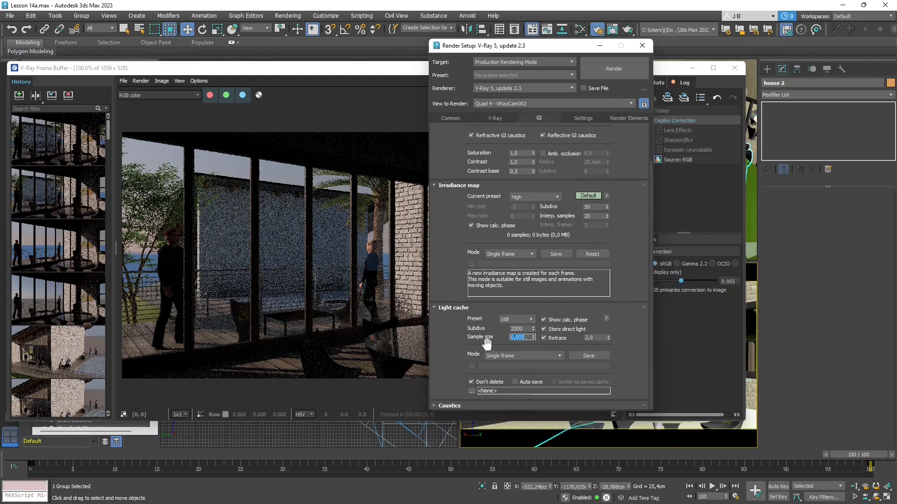
click(549, 356)
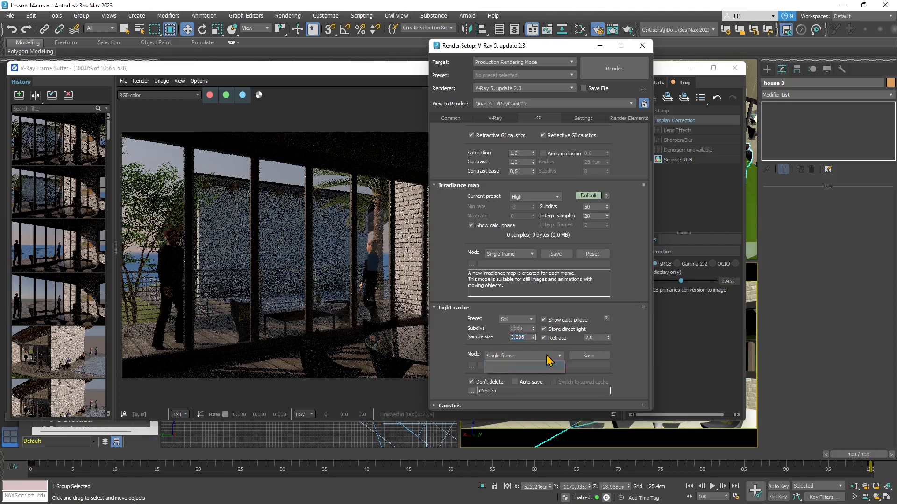
click(503, 366)
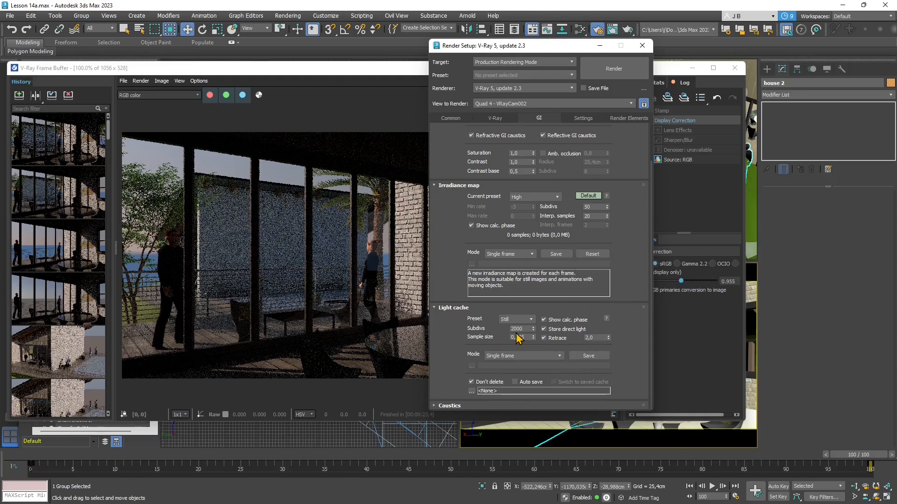
Expand the caustics settings and view the V-Ray system settings.
click(450, 406)
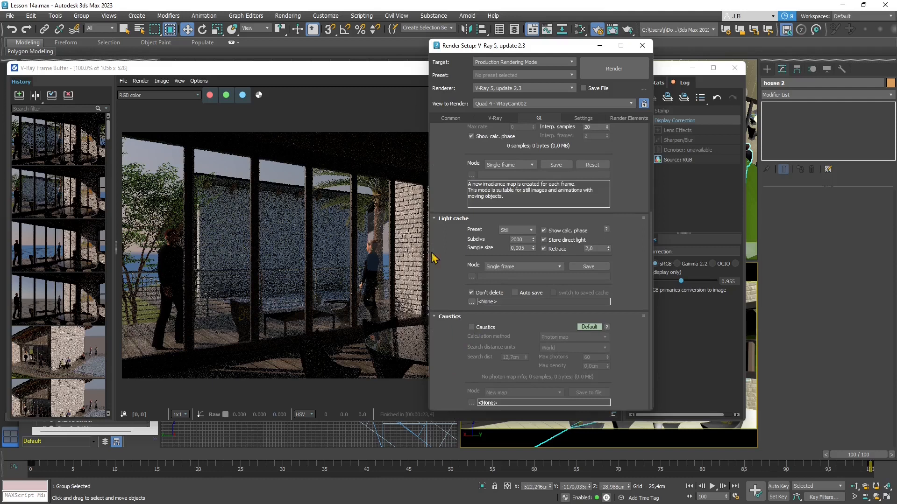
scroll(626, 187, up, 5)
click(584, 120)
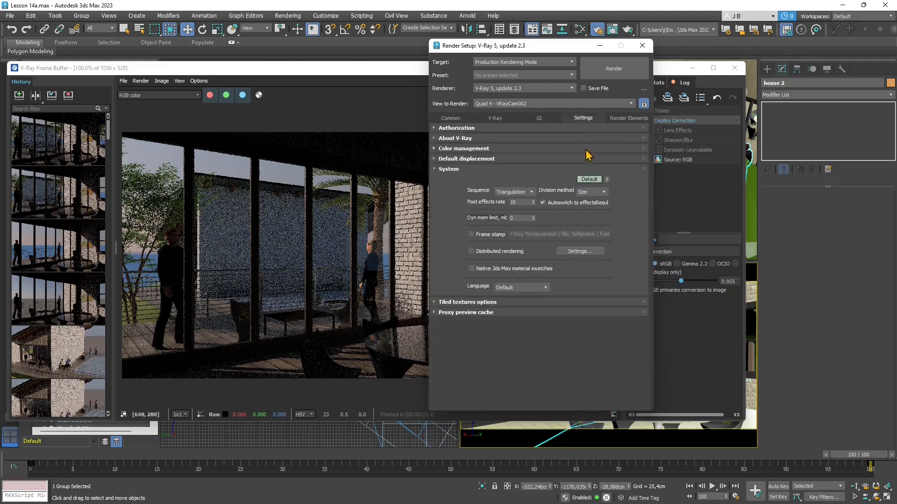
Add the VRayDenoiser and VRayLightMix render elements.
click(637, 119)
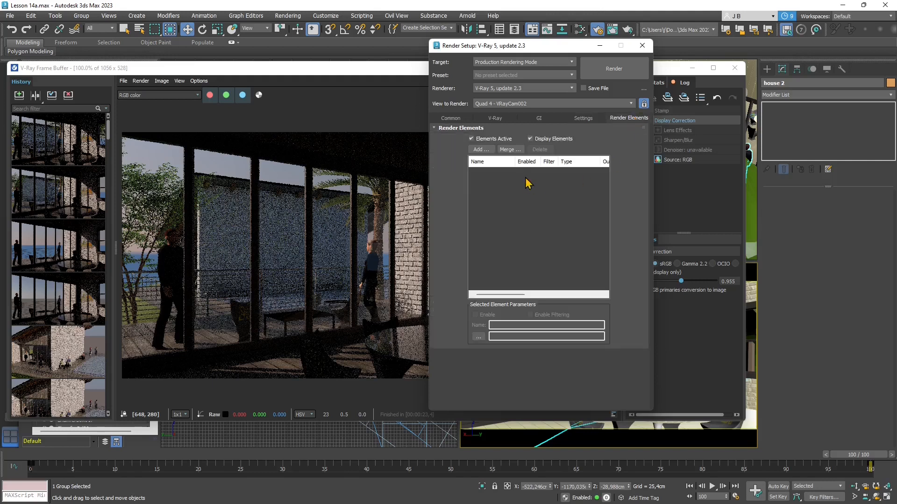
click(477, 145)
click(489, 232)
click(563, 311)
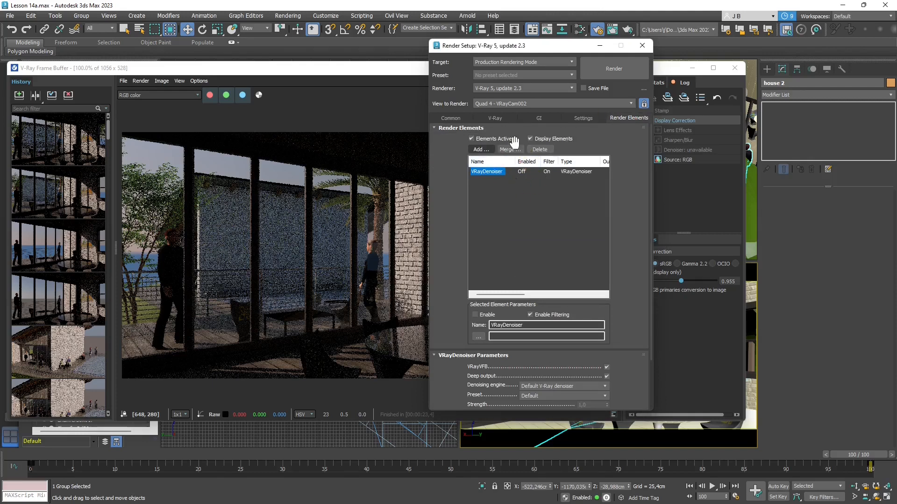
click(479, 149)
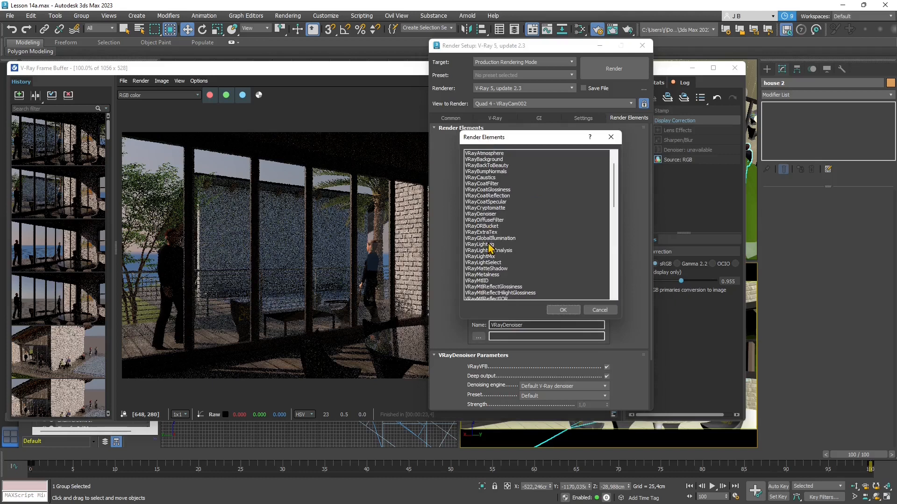
click(488, 257)
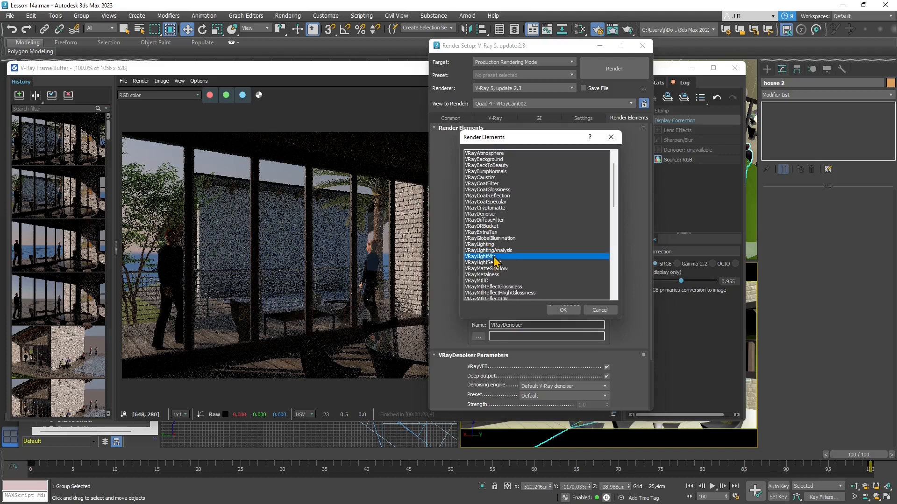
click(556, 310)
Add the VRayShadows render element to the list.
click(479, 150)
scroll(496, 224, down, 10)
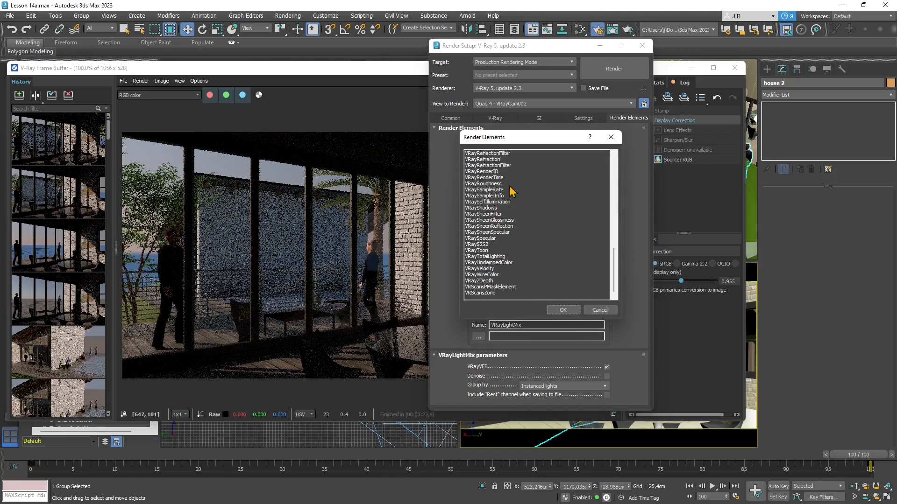
click(487, 208)
click(563, 310)
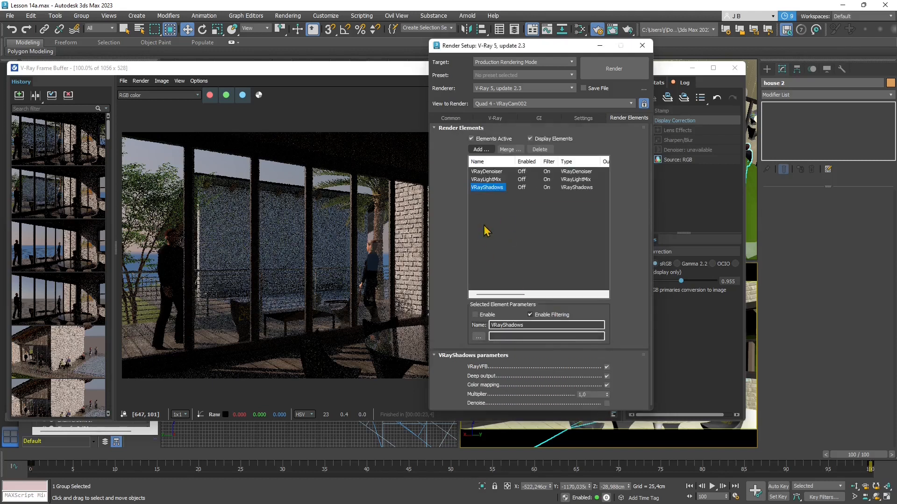
Add the VRayReflection render element to the list.
click(480, 149)
scroll(500, 252, down, 13)
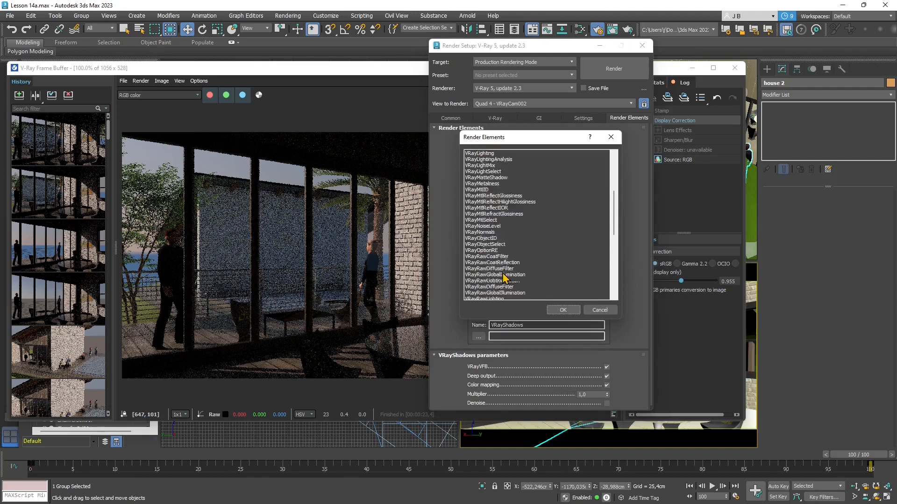
scroll(504, 276, down, 1)
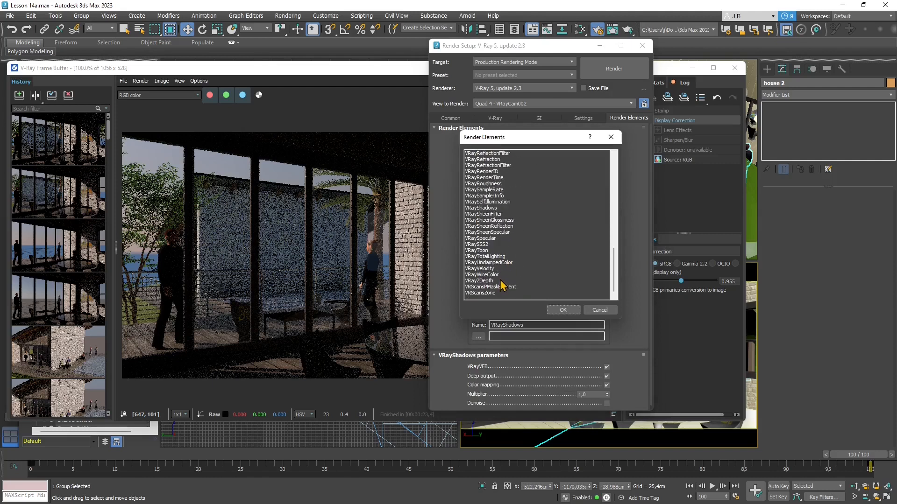
scroll(501, 269, up, 1)
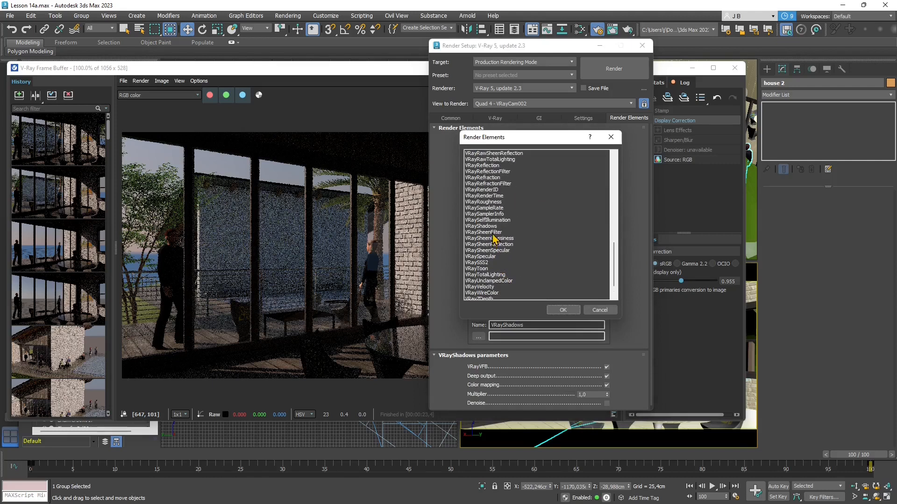
scroll(489, 209, up, 1)
click(491, 185)
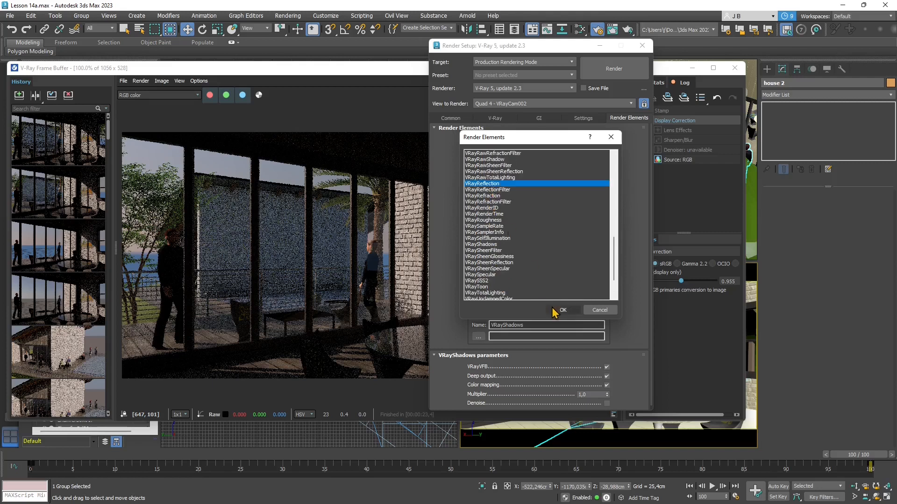
click(553, 308)
Add the VRayZDepth render element to the list.
click(481, 150)
scroll(499, 250, down, 6)
scroll(498, 250, down, 11)
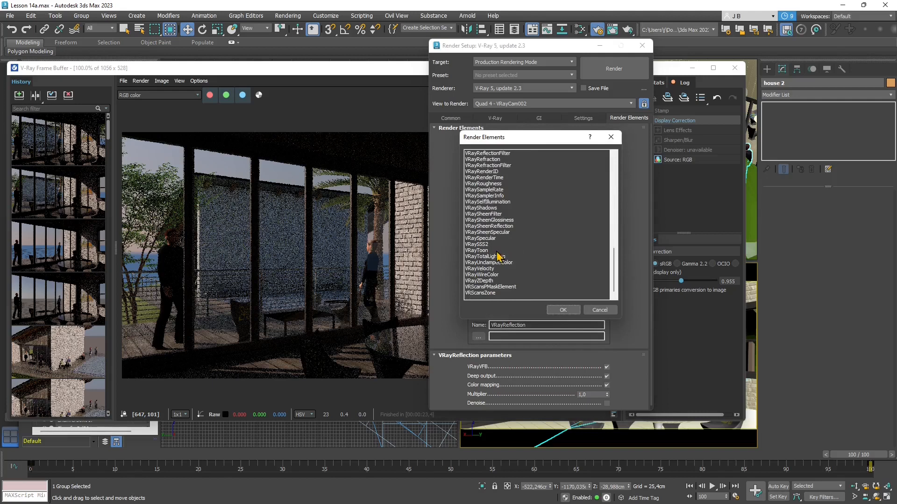
click(485, 281)
click(562, 310)
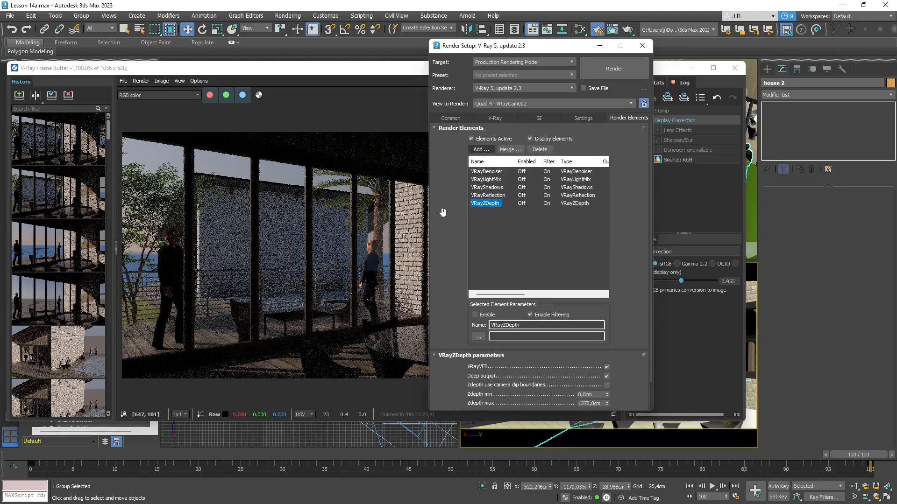
Add the VRayGlobalIllumination render element to the list.
click(479, 149)
scroll(523, 268, down, 4)
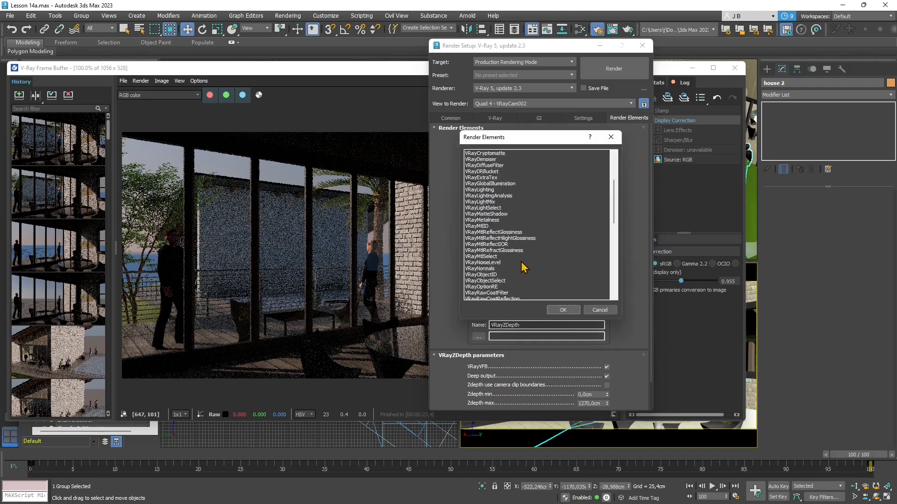
click(511, 184)
click(563, 310)
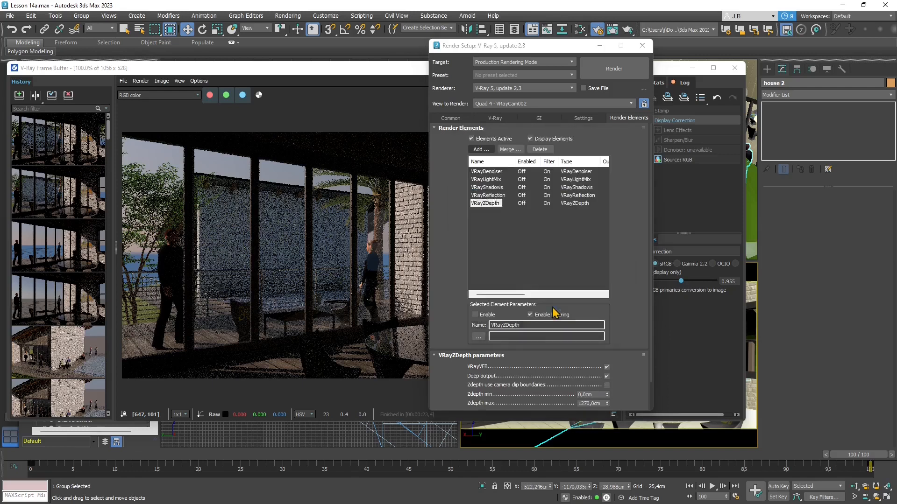
Look through the available V-Ray render elements for further useful passes and close the selection.
click(479, 149)
scroll(514, 267, down, 10)
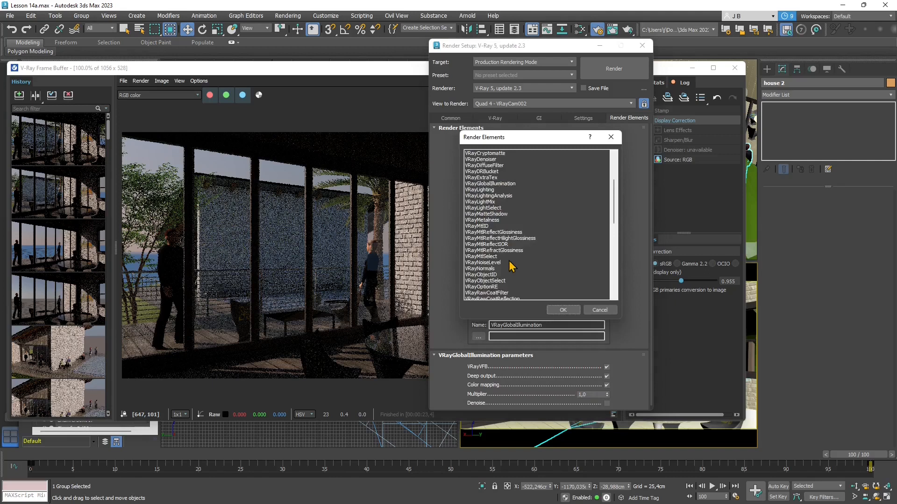
scroll(512, 273, down, 5)
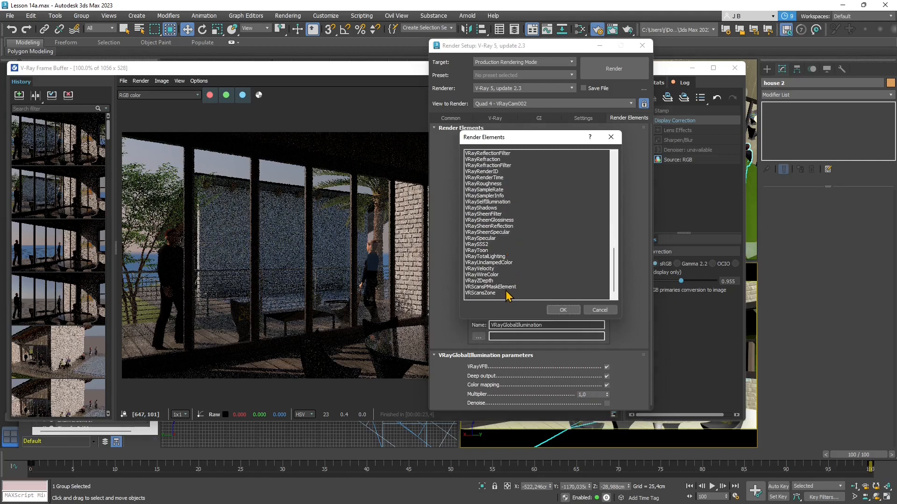
scroll(506, 297, up, 1)
scroll(504, 295, up, 5)
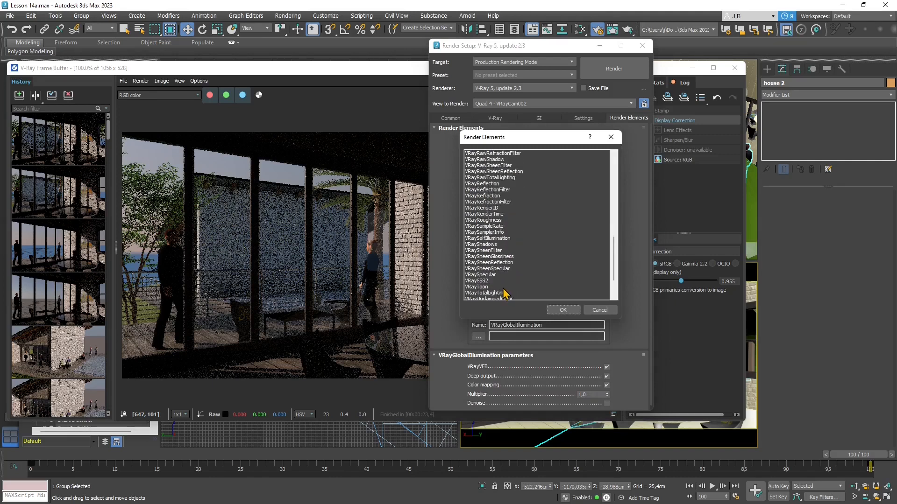
scroll(506, 290, up, 8)
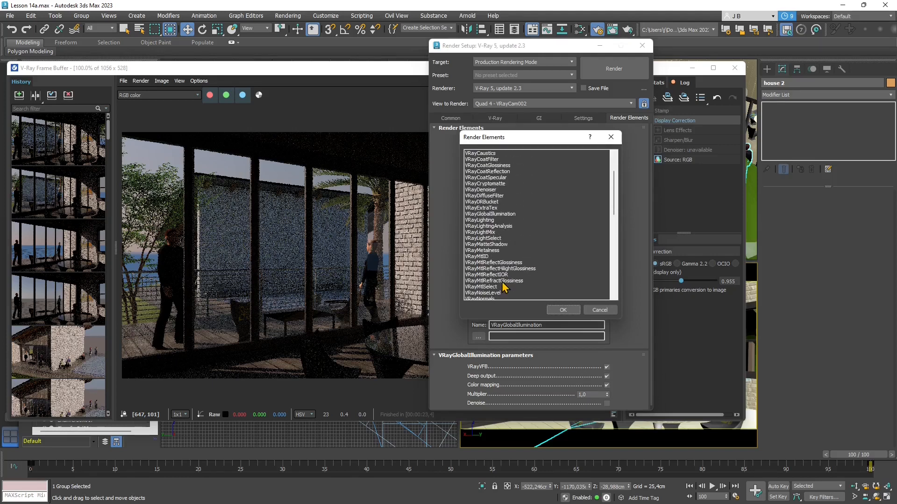
scroll(504, 288, up, 1)
scroll(503, 285, up, 1)
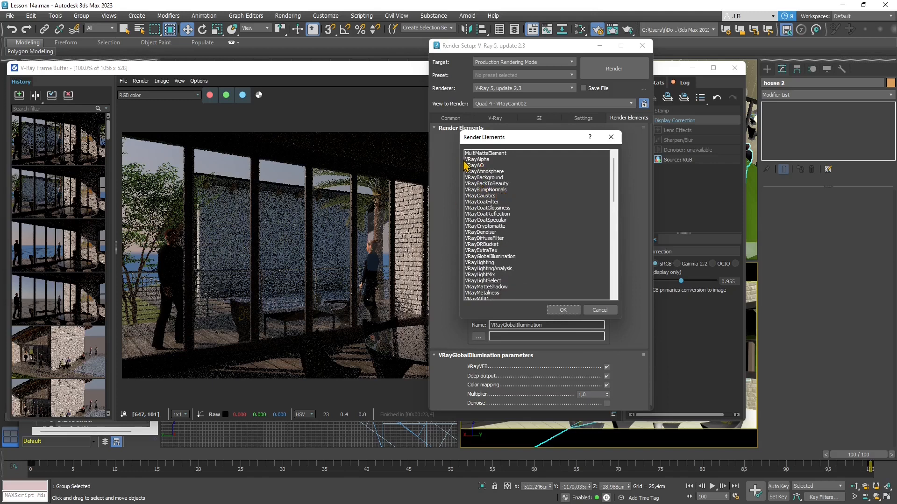
click(563, 310)
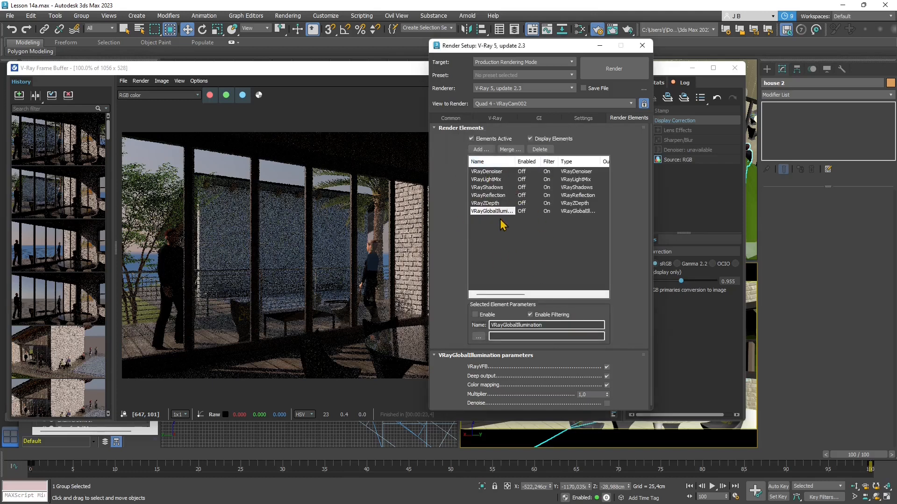
Enable the VRayDenoiser and VRayLightMix render elements.
click(492, 173)
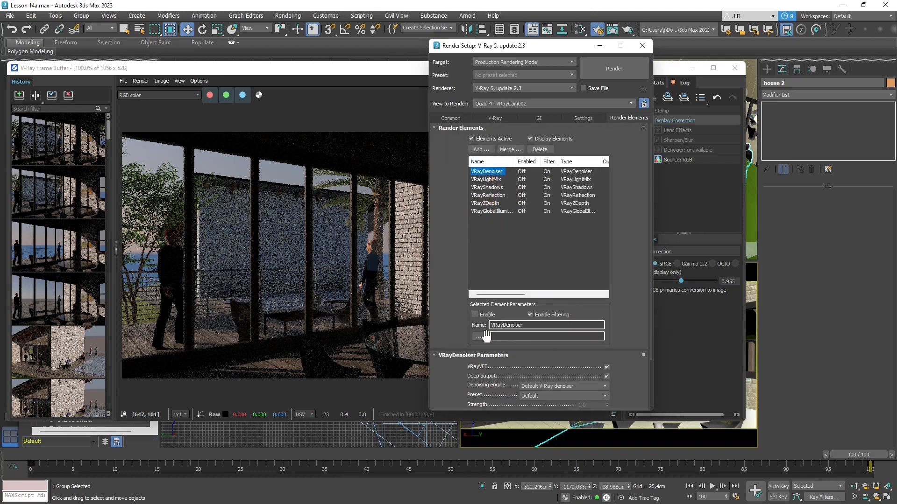
click(475, 314)
click(495, 180)
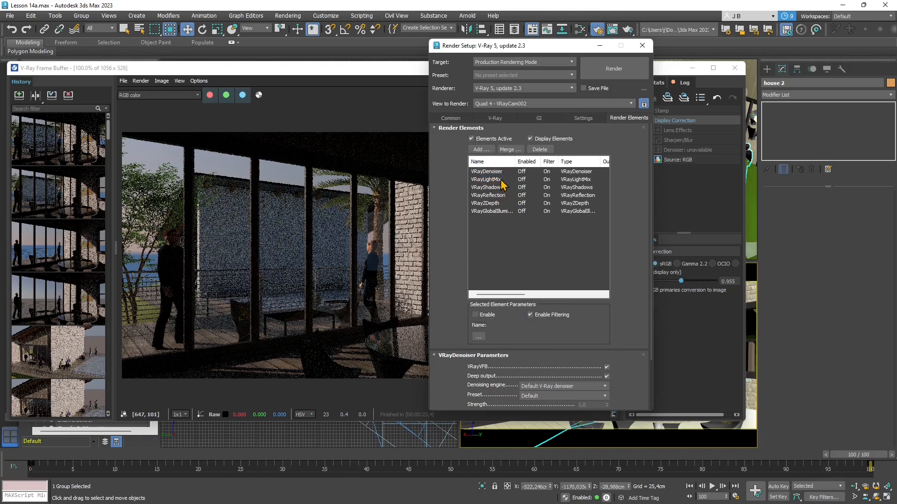
click(476, 315)
click(520, 301)
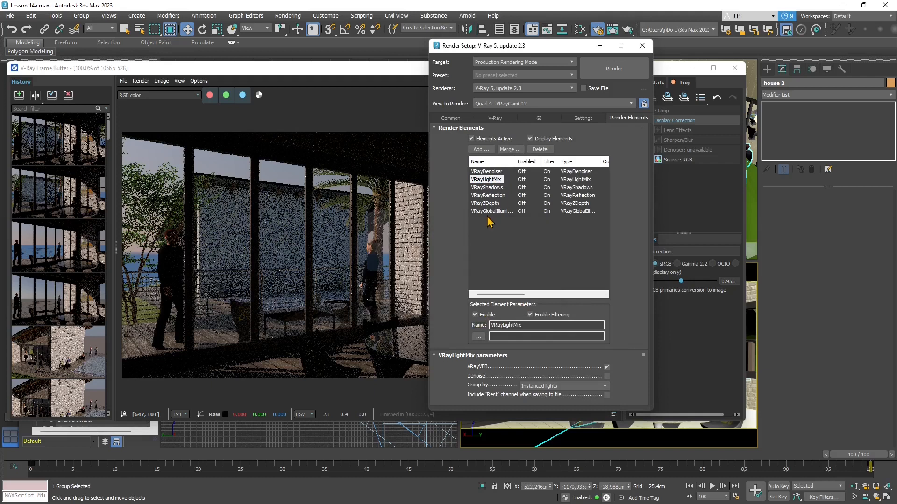
Enable the VRayShadows and VRayReflection render elements.
click(486, 188)
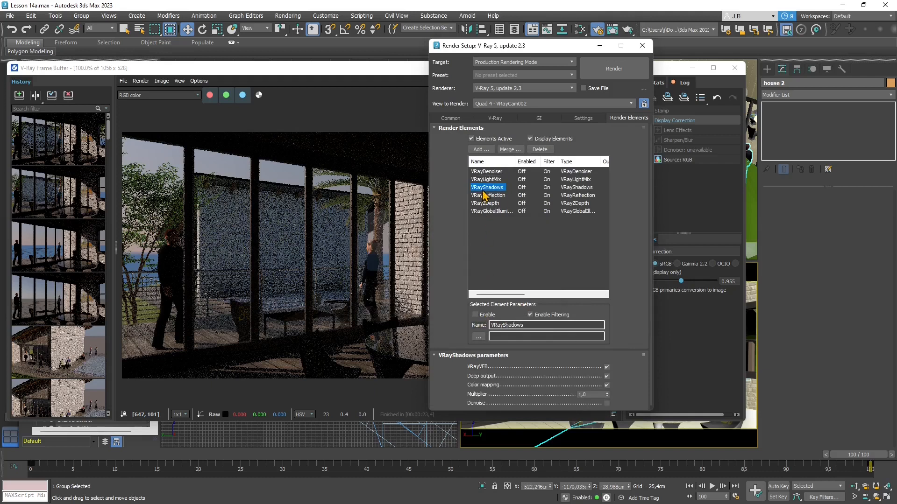
click(476, 314)
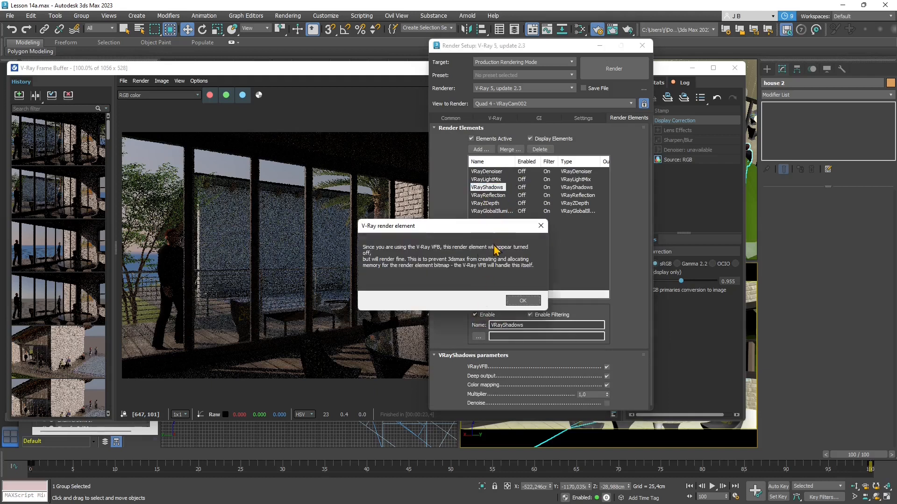
click(521, 301)
click(485, 197)
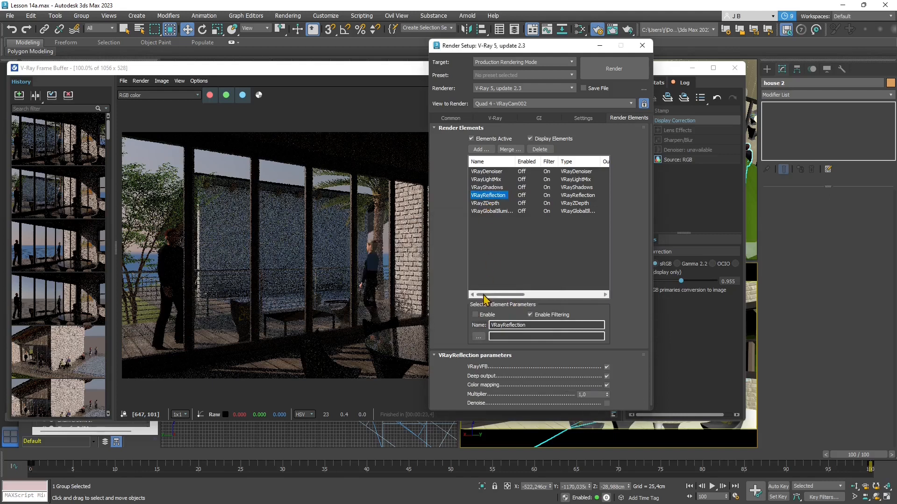
click(476, 315)
click(520, 300)
Enable the VRayZDepth and VRayGlobalIllumination render elements.
click(494, 204)
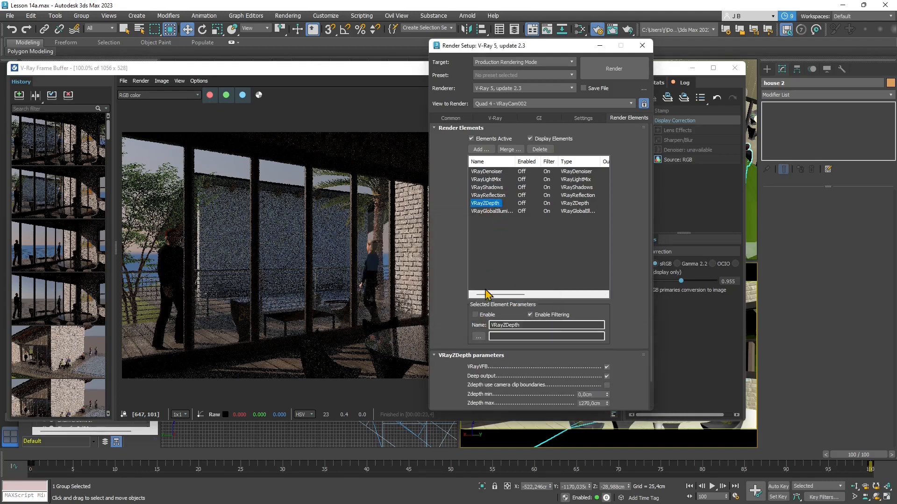
click(476, 315)
click(514, 302)
click(491, 211)
click(475, 315)
click(518, 302)
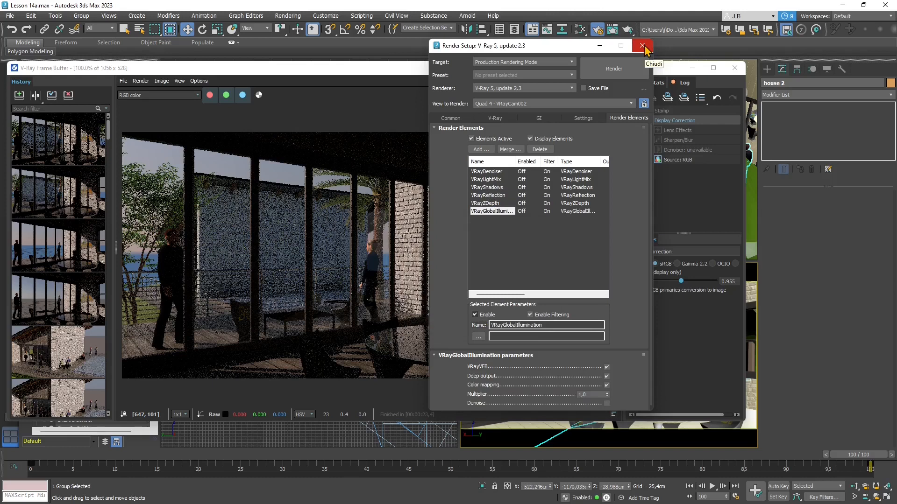
Review the global illumination, irradiance map and light cache settings, and close the render setup.
click(551, 121)
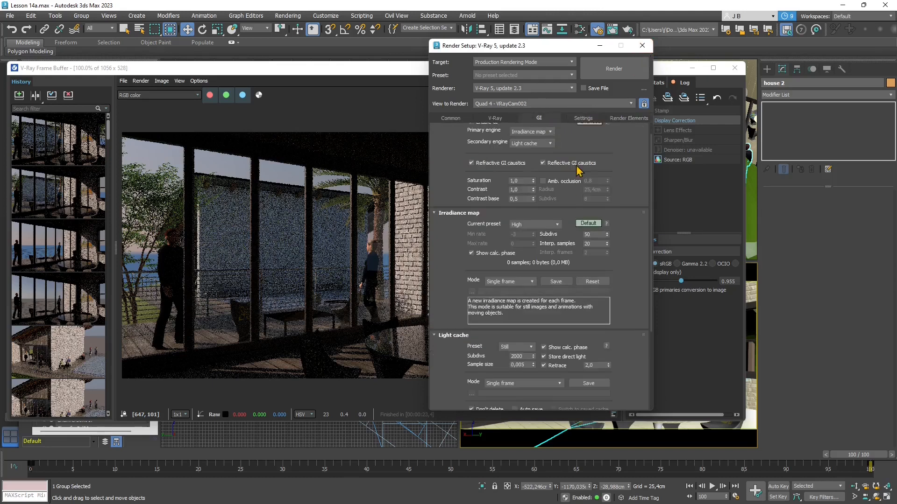
scroll(584, 169, up, 1)
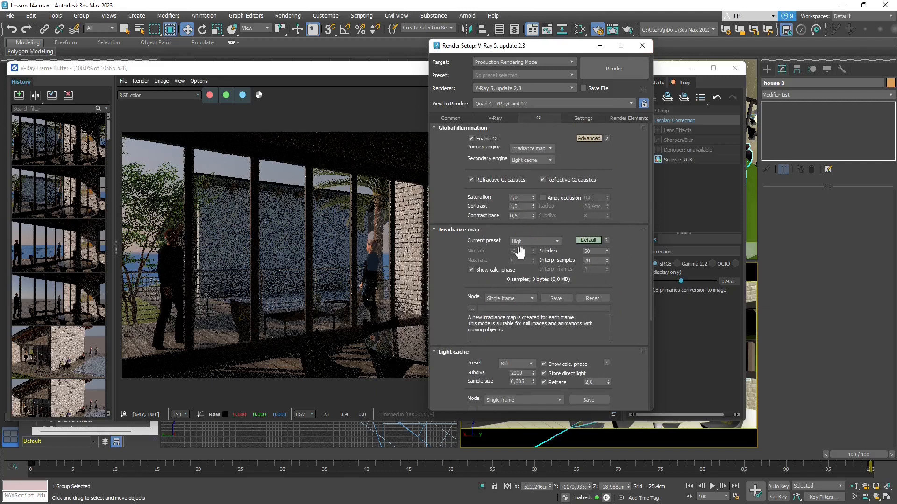
scroll(453, 306, down, 1)
drag(453, 306, 459, 238)
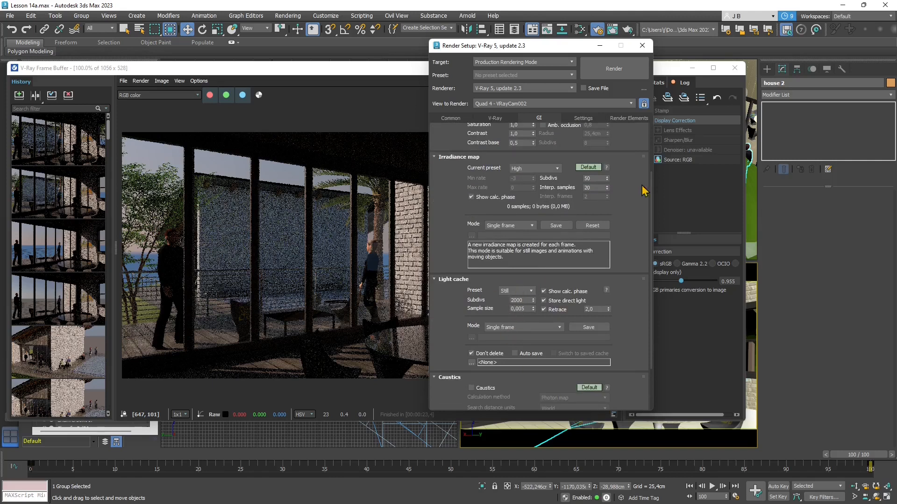
click(642, 45)
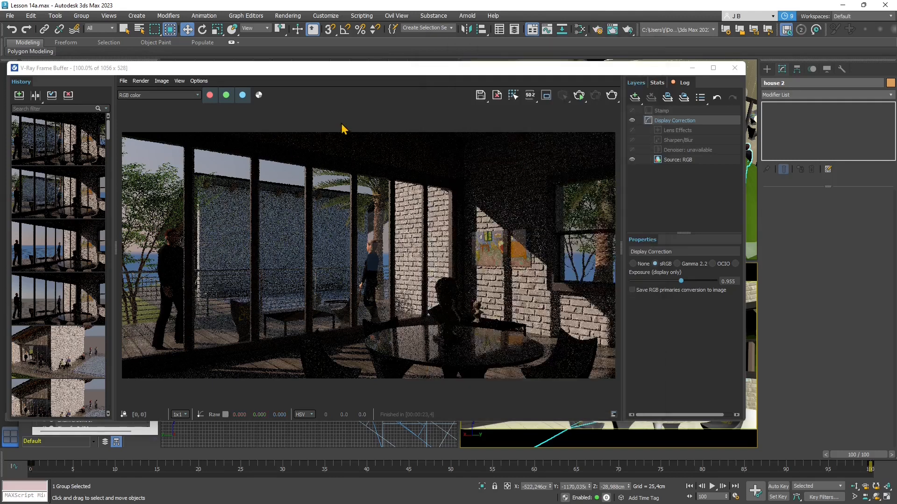
Start a test render of the interior camera view and stop it during the light cache calculation.
click(611, 96)
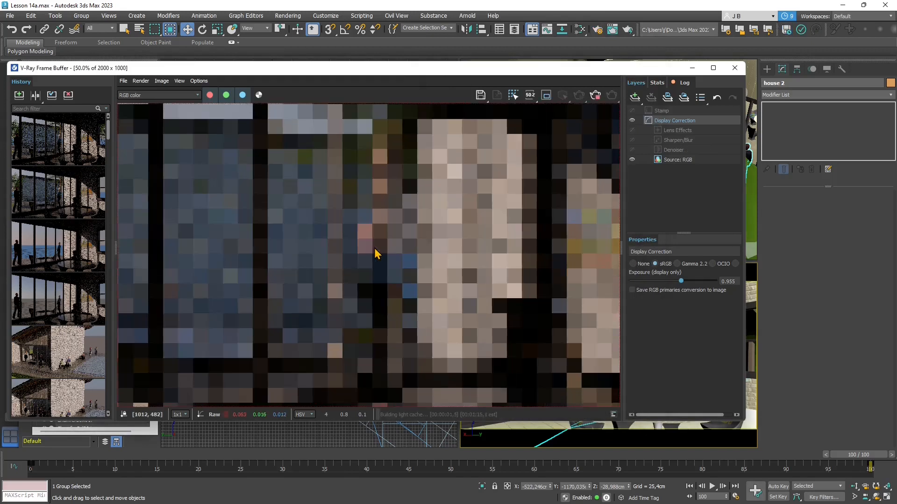
scroll(369, 237, down, 1)
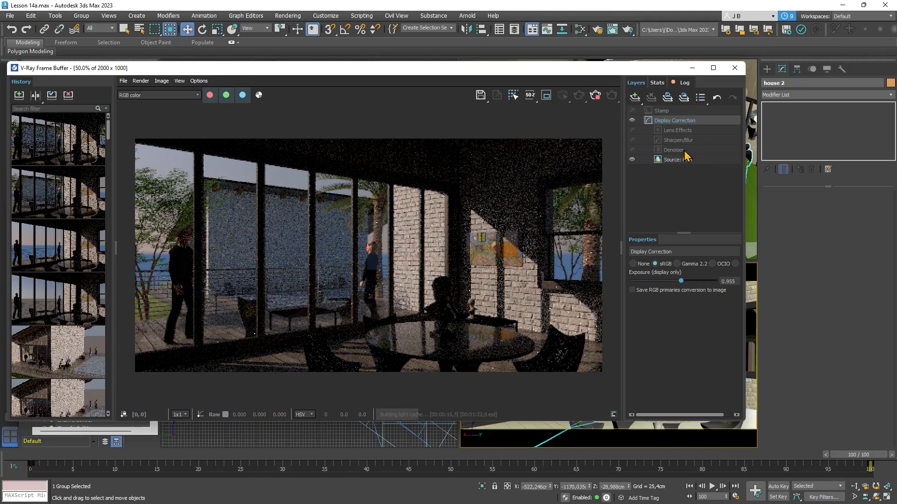
click(595, 98)
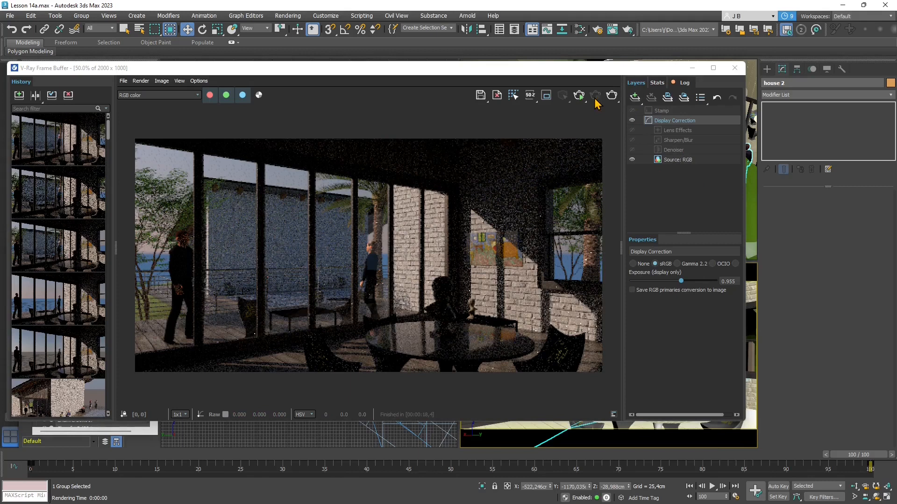
Preview the LightMix source in the frame buffer, restore the RGB source and close the frame buffer.
click(672, 162)
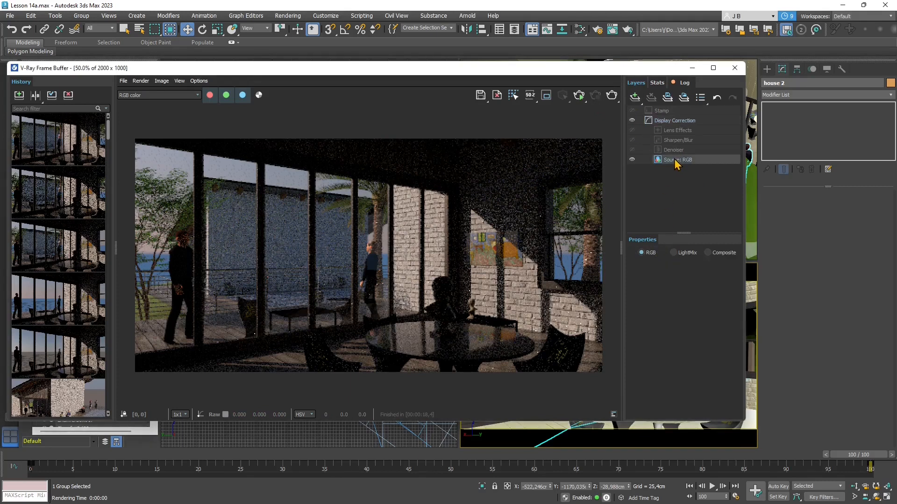
click(685, 254)
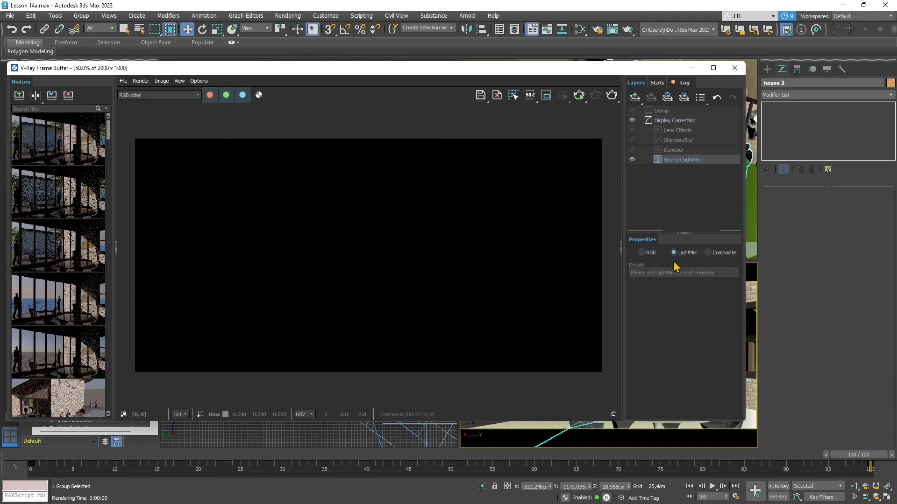
click(648, 253)
click(662, 121)
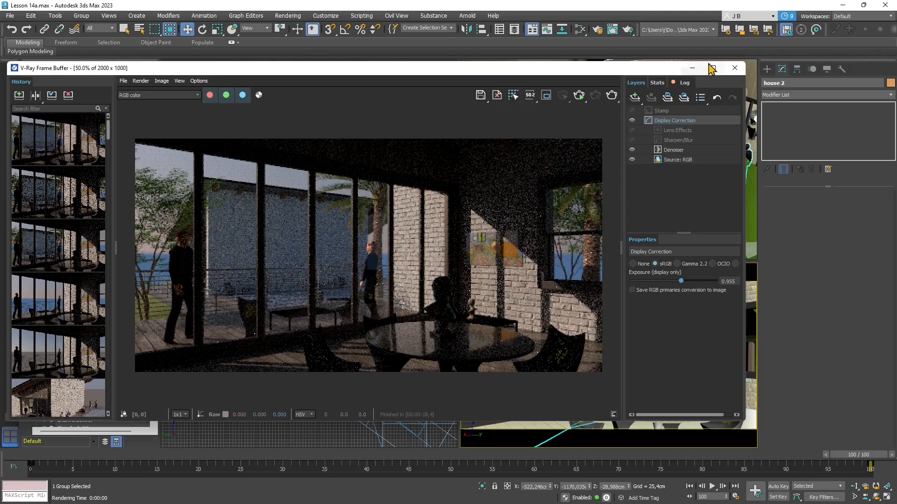
click(735, 69)
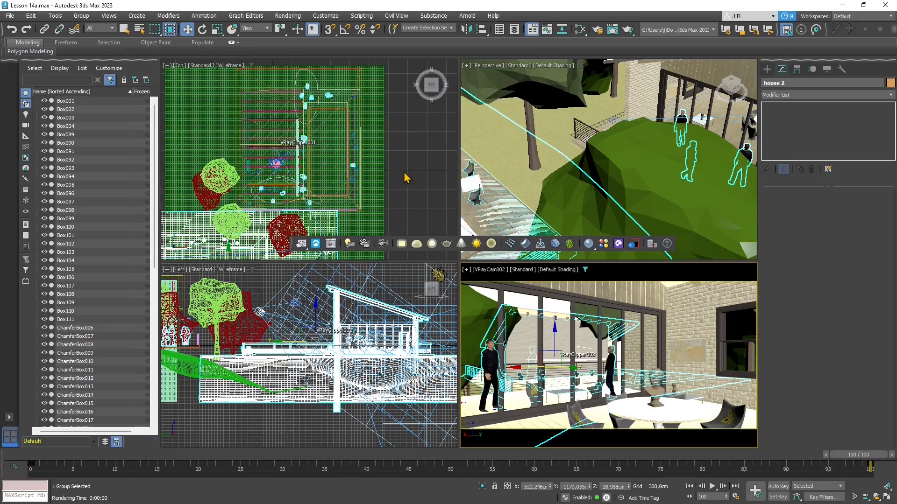
Start creating a VRayLight and set its type to Plane.
click(766, 68)
click(790, 84)
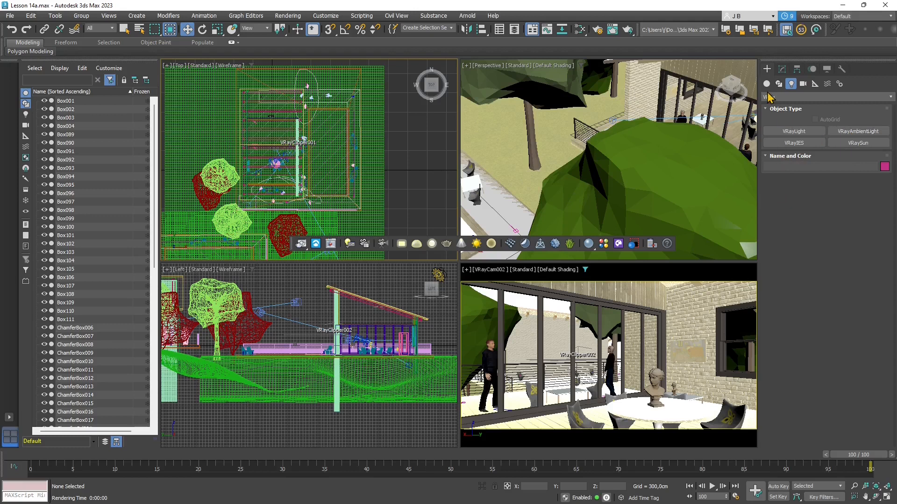
click(794, 131)
click(794, 132)
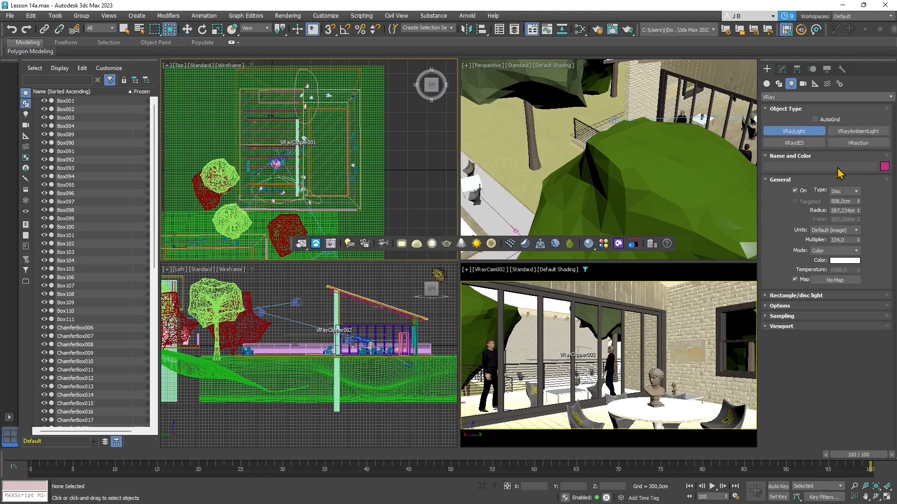
click(841, 192)
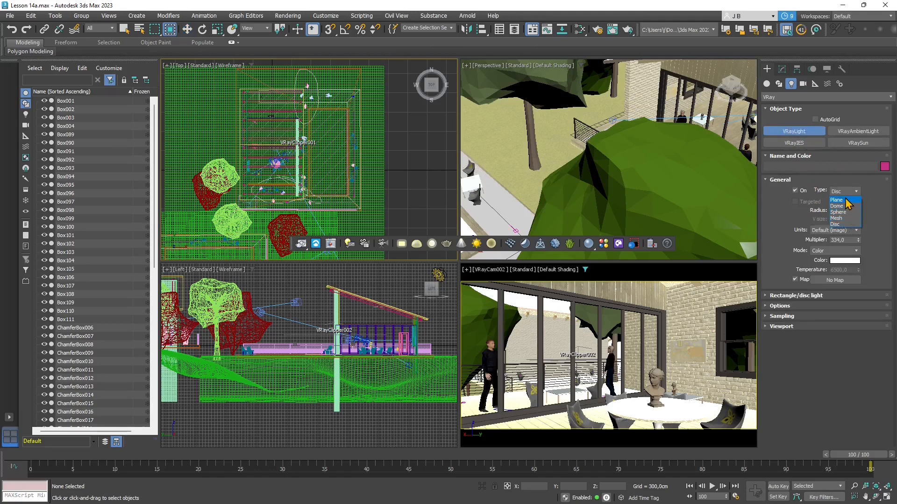
click(839, 200)
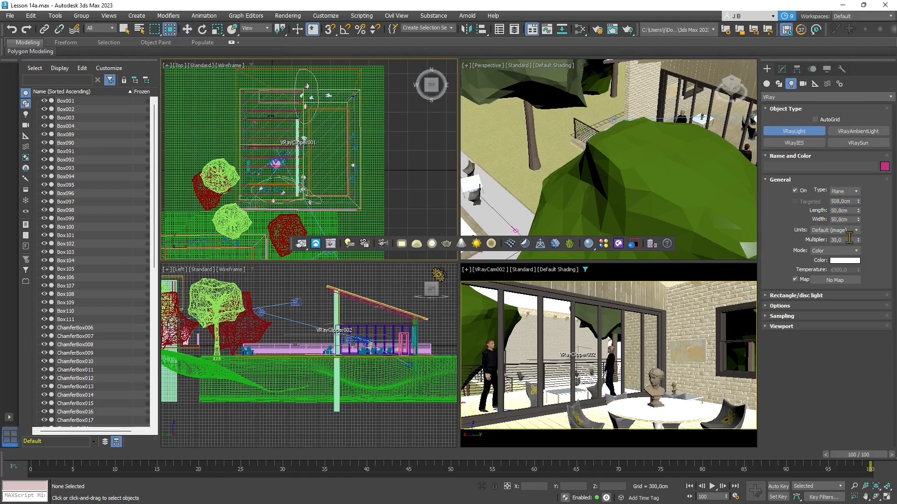
Make the new plane light invisible and review its directional, sampling and viewport settings.
click(813, 296)
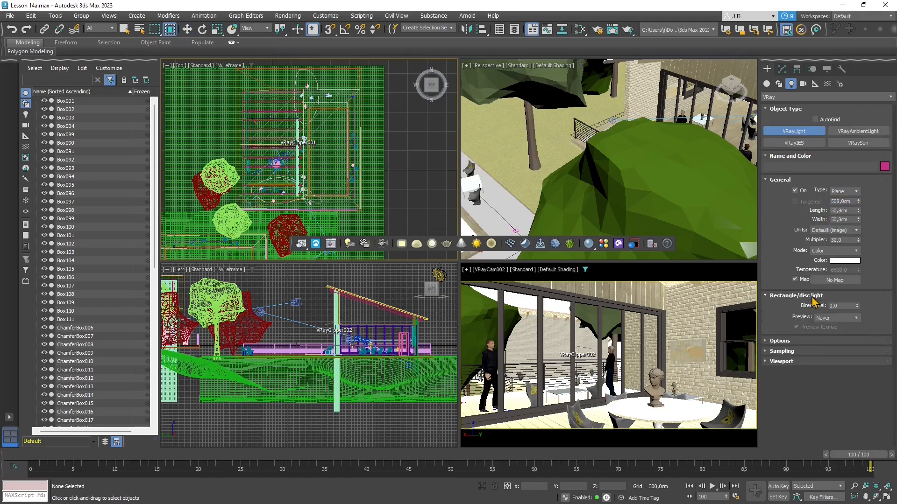
click(801, 346)
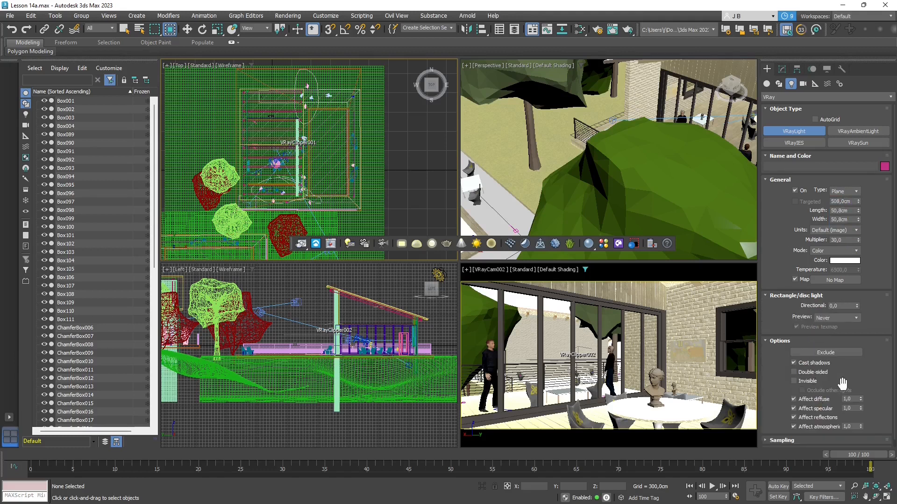
scroll(819, 369, down, 1)
click(812, 374)
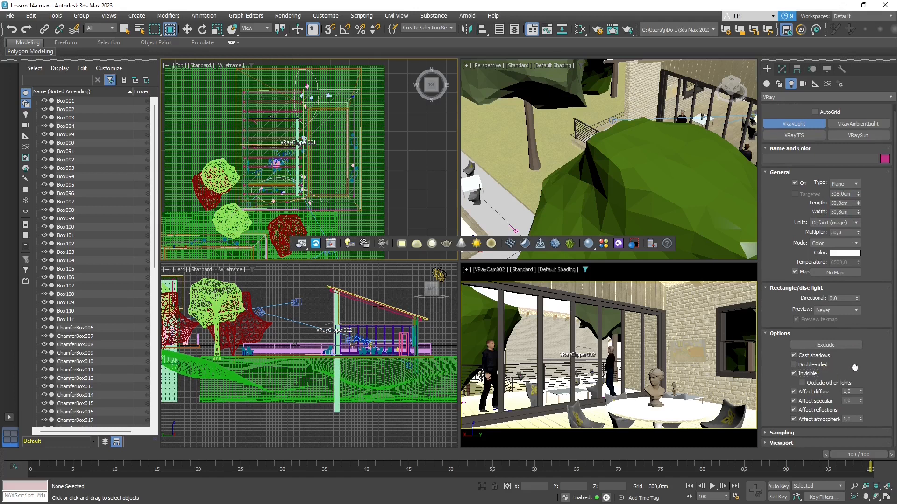
click(783, 433)
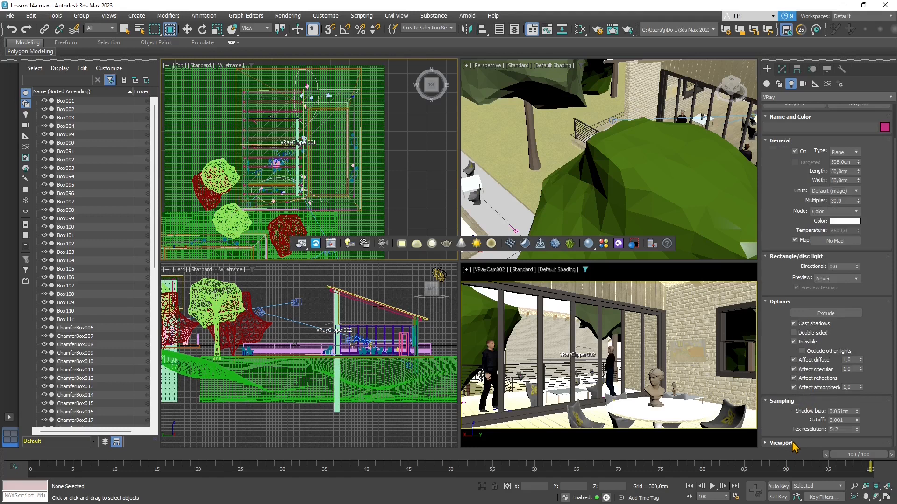
click(793, 442)
scroll(815, 376, up, 1)
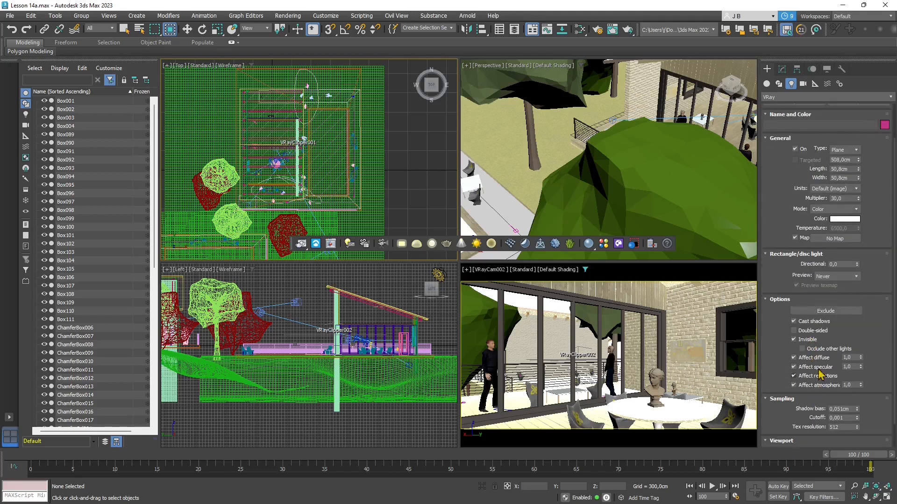
scroll(856, 358, up, 1)
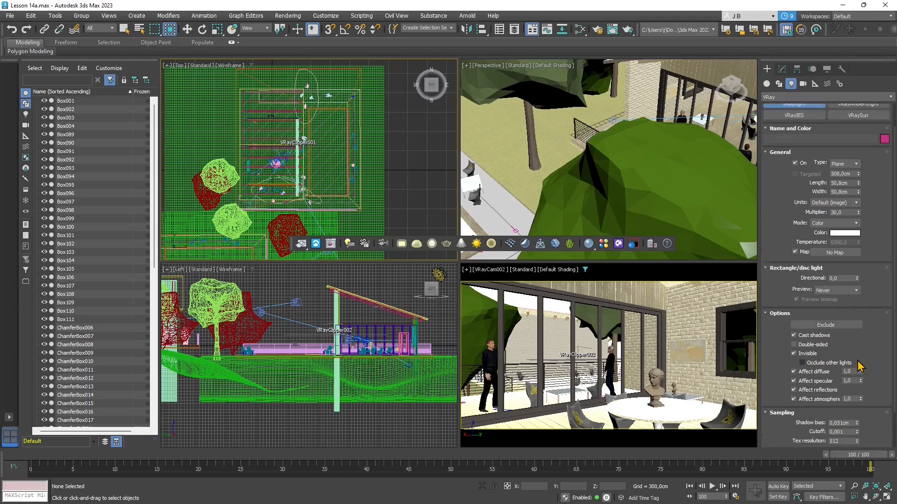
With AutoGrid enabled, draw a plane light about 712 by 274 cm across the glass doors in the perspective view.
scroll(856, 358, up, 1)
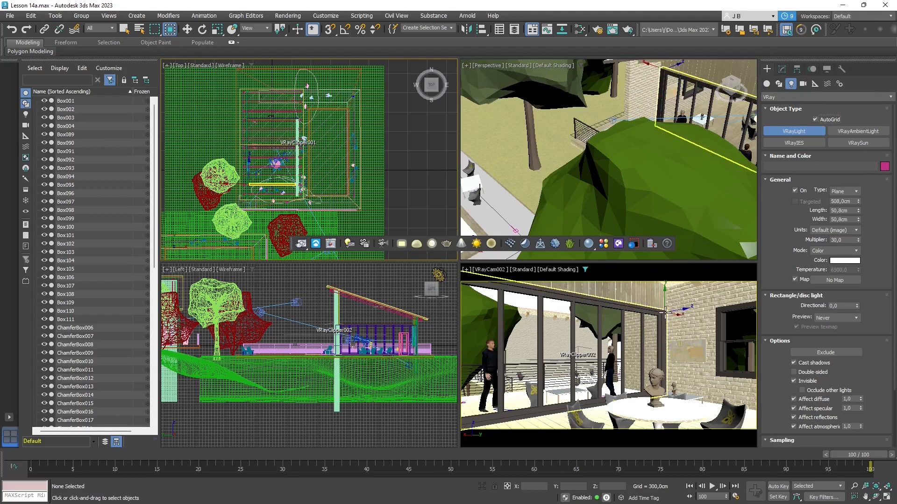
middle_drag(653, 150, 573, 169)
scroll(597, 174, up, 3)
scroll(593, 161, up, 2)
scroll(593, 161, down, 3)
drag(524, 109, 727, 222)
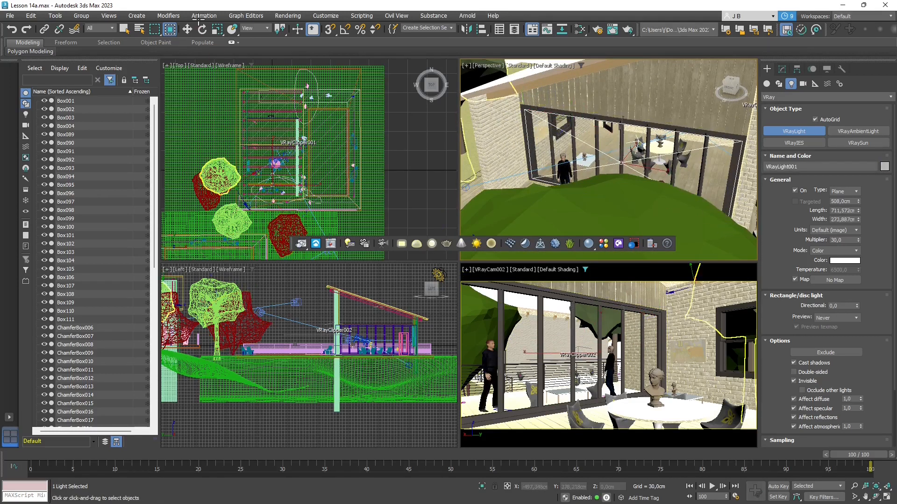
Move the glass-door light about 1 cm in the negative Y direction in the top view.
key(w)
scroll(281, 201, up, 4)
scroll(280, 201, up, 6)
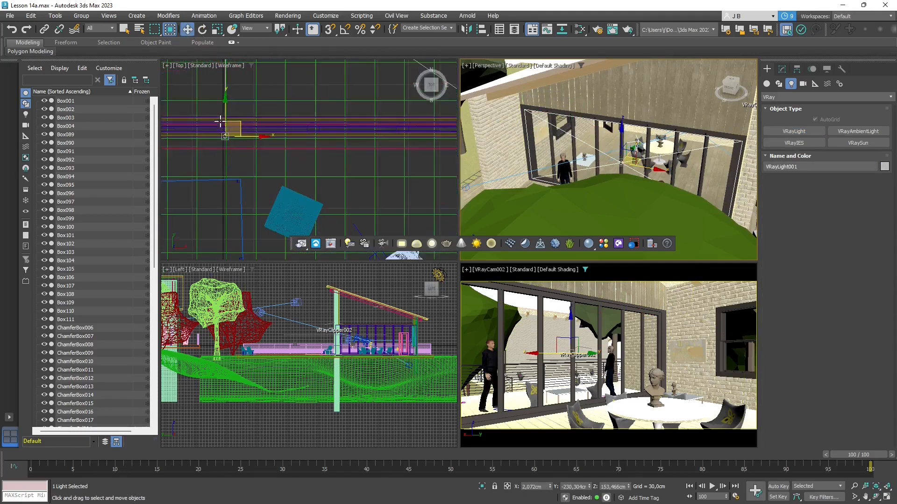
drag(225, 106, 225, 107)
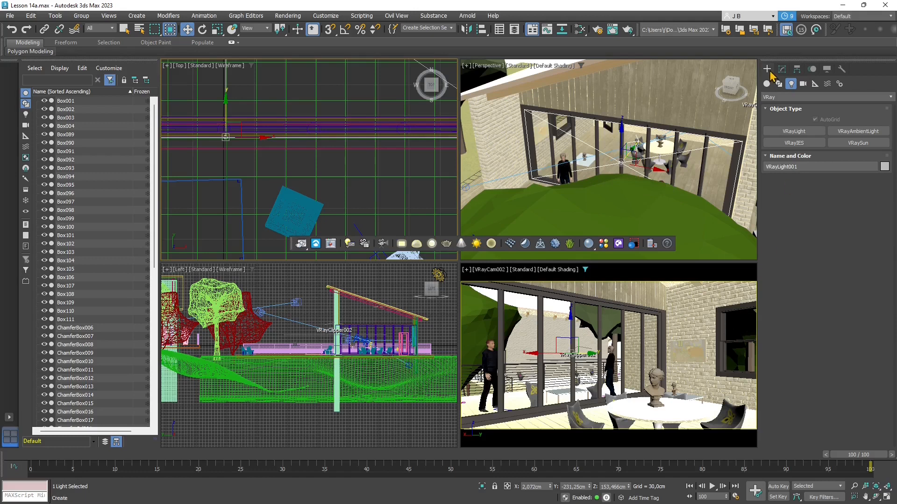
Draw a second plane light about 160 by 183 cm over the window in the brick wall.
alt+middle_drag(523, 157, 660, 148)
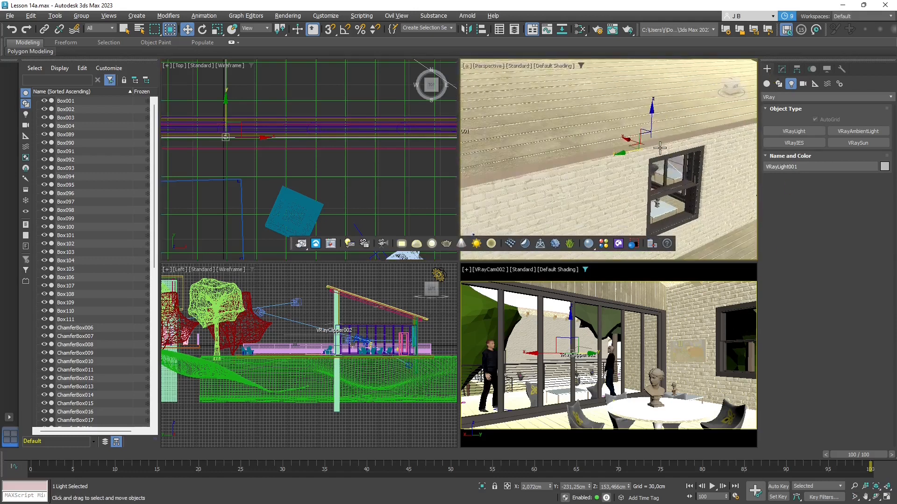
click(794, 132)
drag(626, 146, 684, 213)
right_click(680, 165)
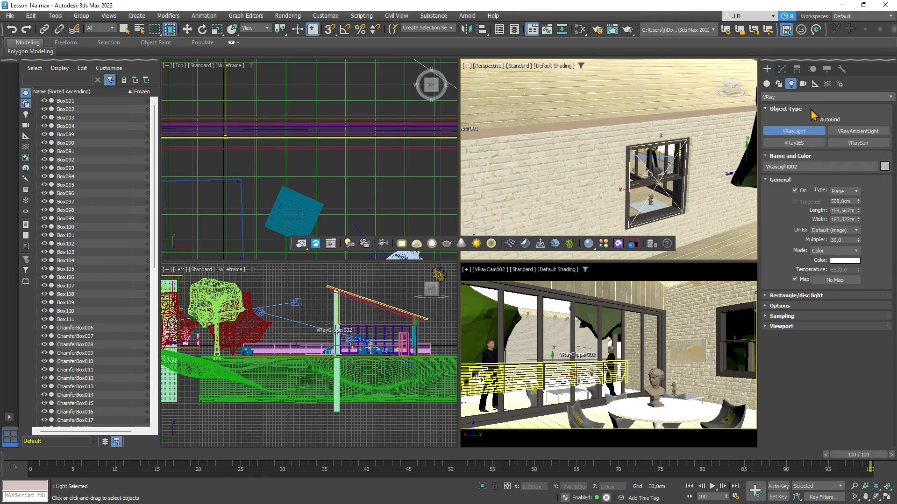
Rename the new window plane light VRayLightPortal002.
click(786, 70)
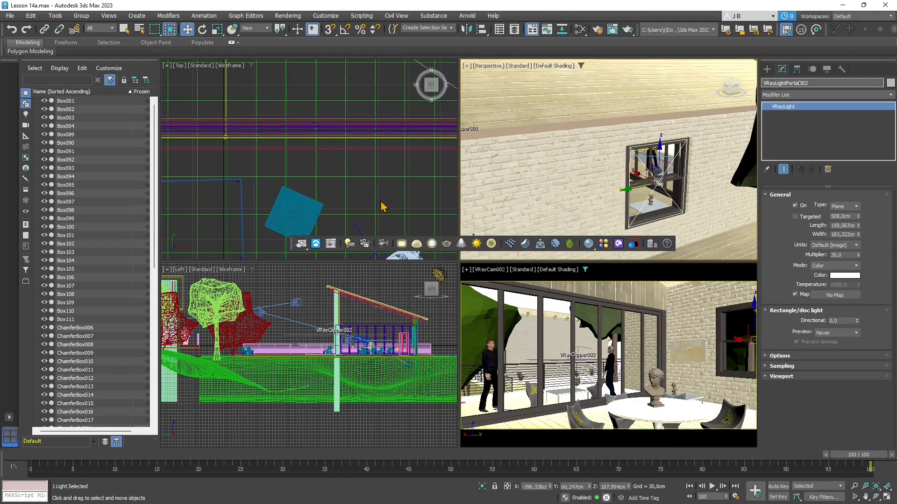
click(123, 29)
Select the glass-door plane light in the top view, set its multiplier to 155 and start interactive rendering.
scroll(283, 122, down, 3)
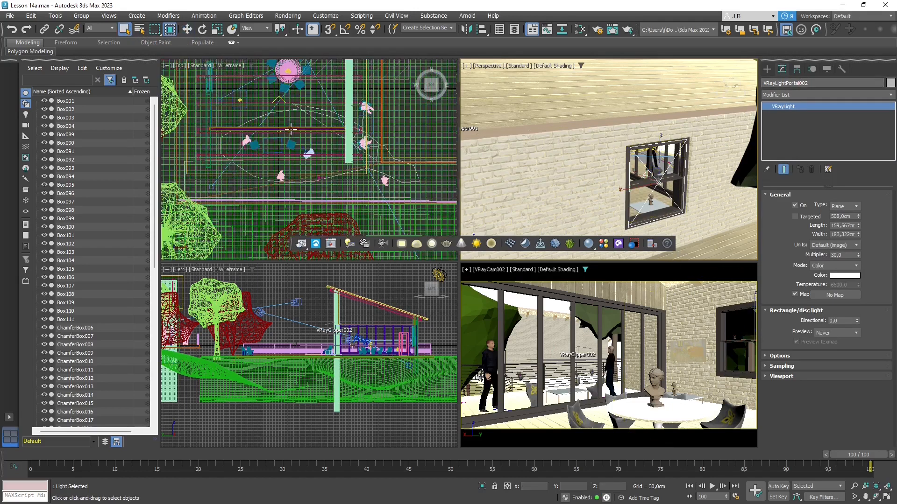
scroll(283, 119, up, 3)
click(273, 86)
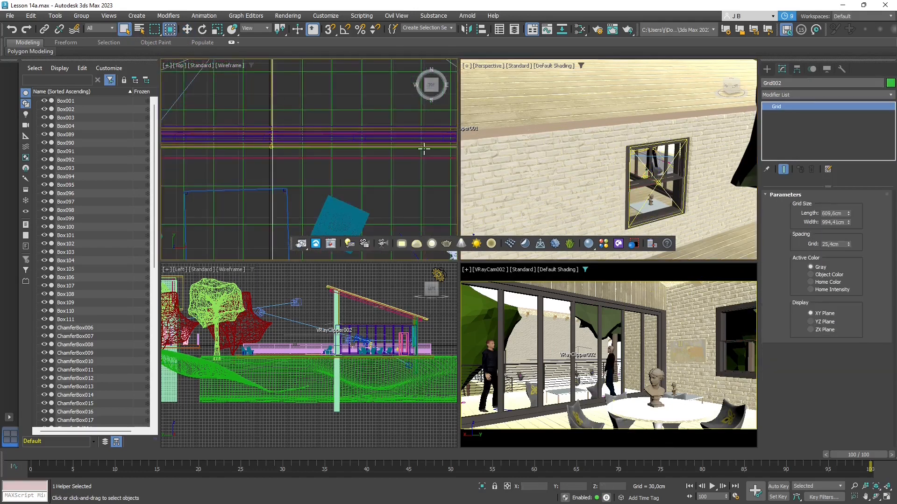
scroll(273, 127, up, 3)
scroll(276, 173, up, 3)
click(255, 141)
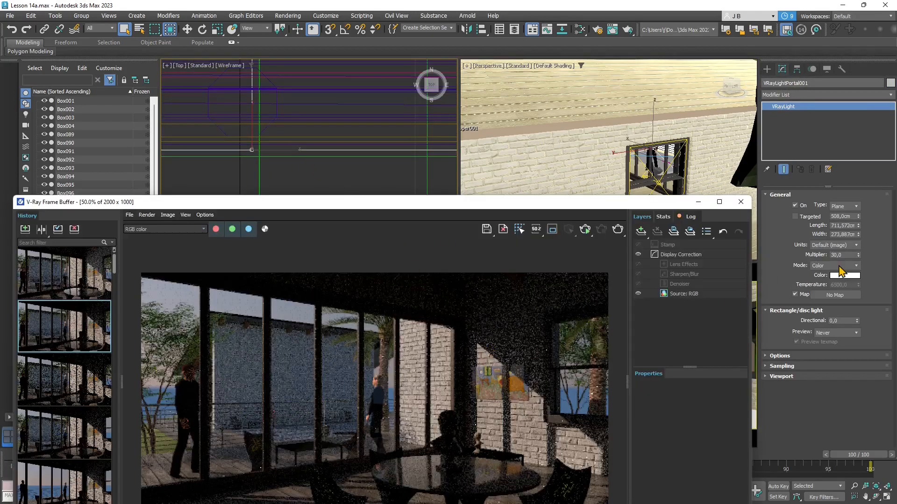
drag(859, 255, 858, 202)
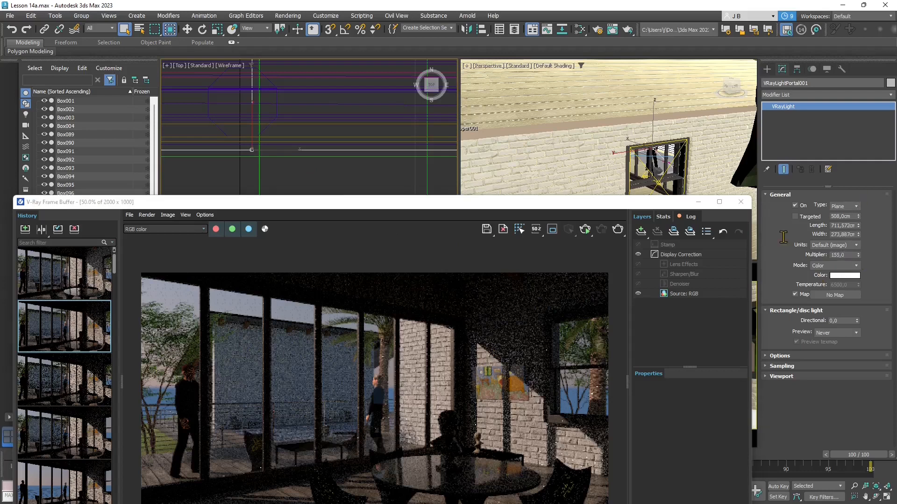
click(589, 227)
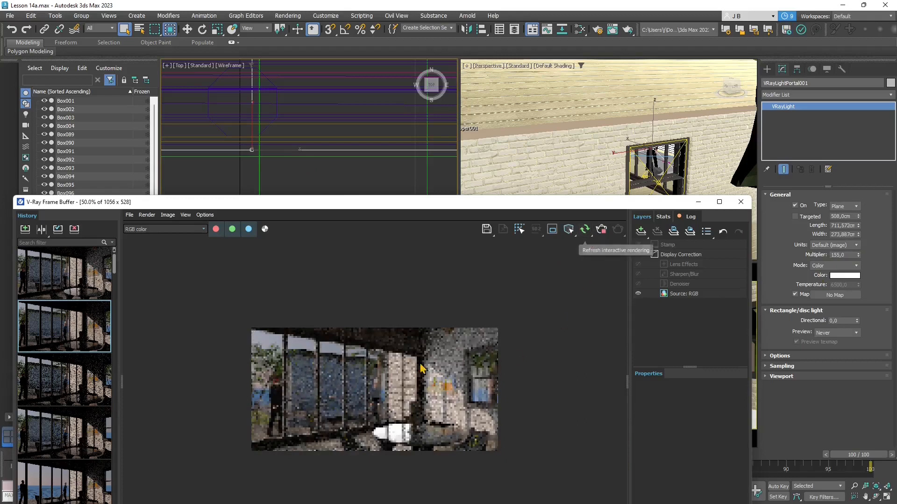
scroll(399, 409, up, 2)
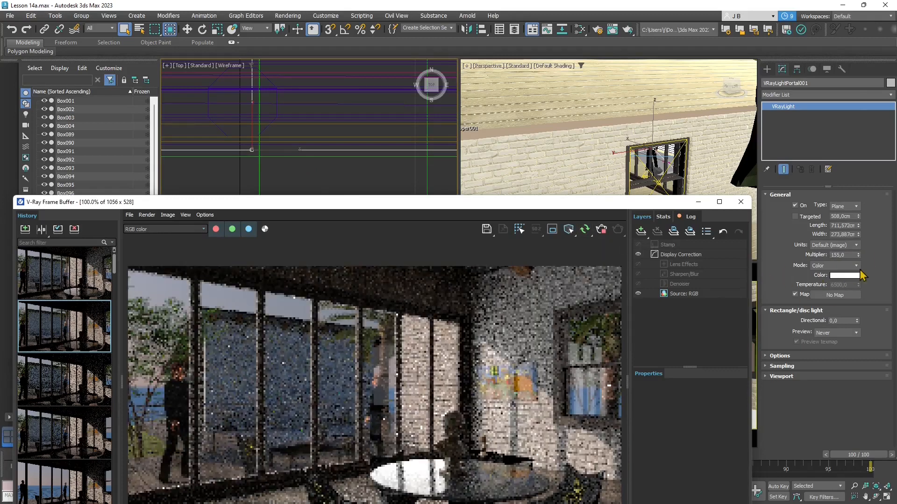
Raise the glass-door light's multiplier to 307 and stop it from affecting specular.
drag(859, 255, 860, 220)
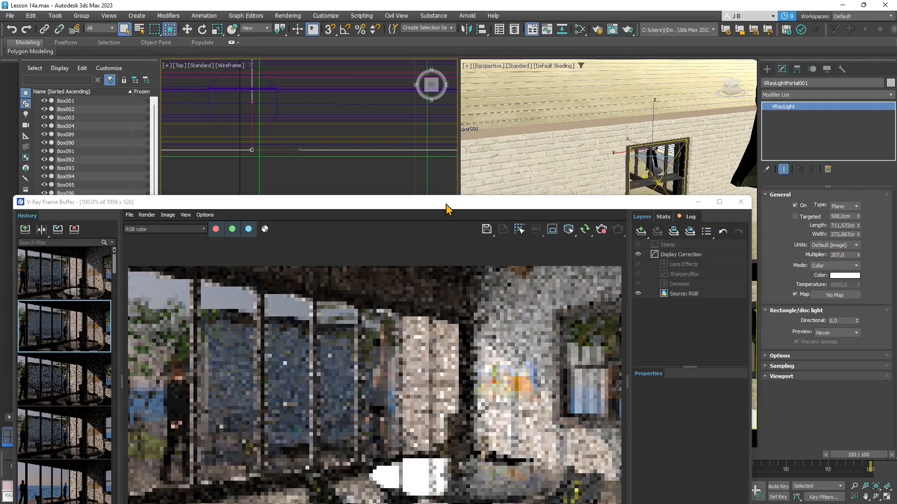
drag(446, 209, 458, 146)
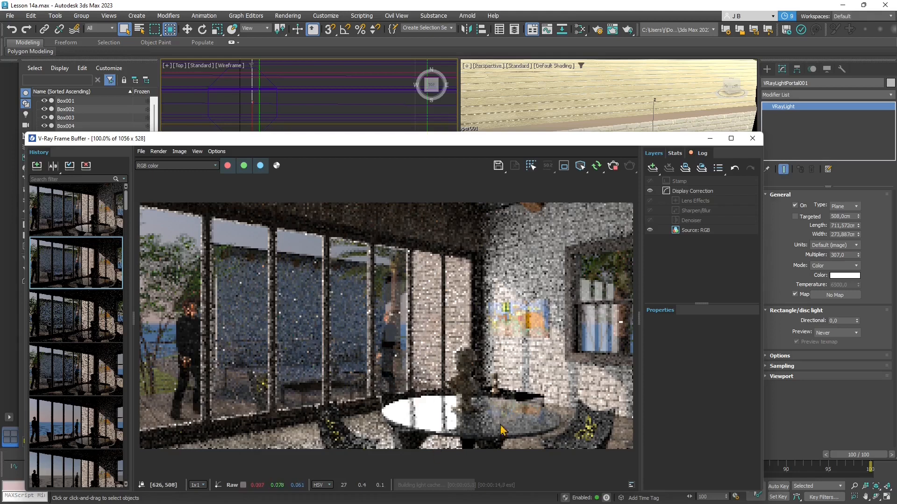
click(779, 356)
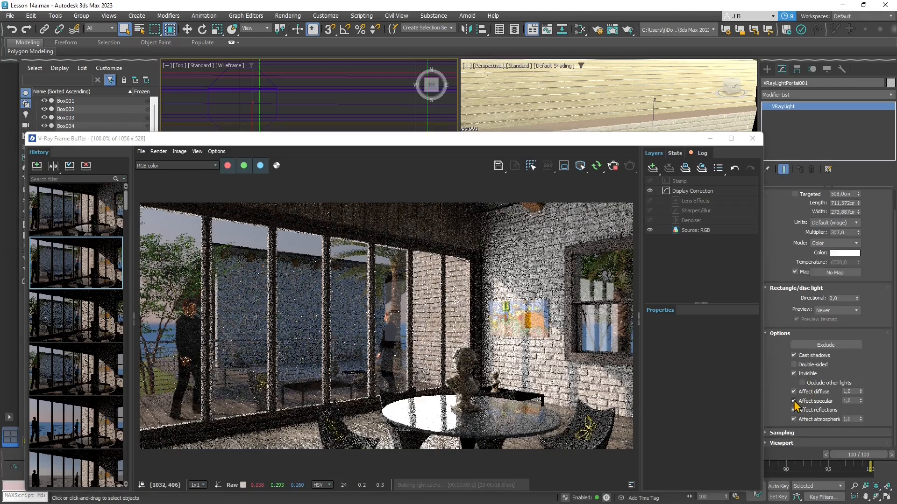
click(794, 402)
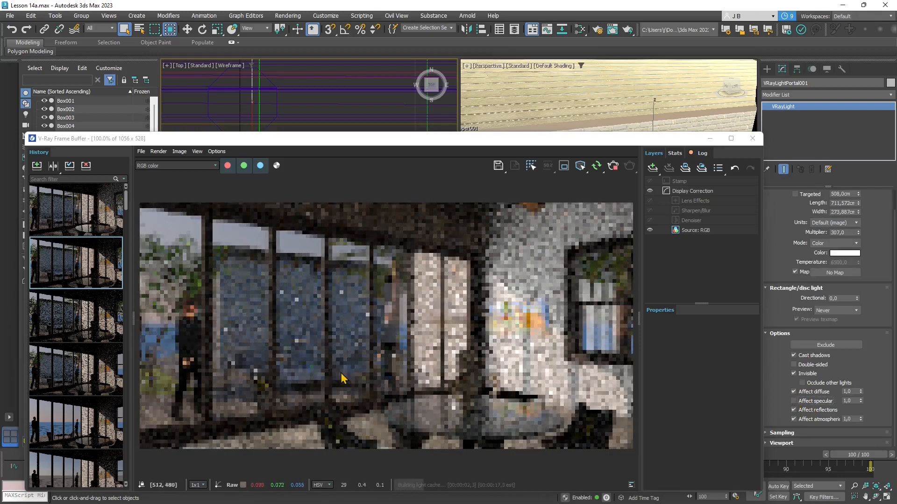
Stop the window light from affecting specular, set its multiplier to 327 and refresh the interactive render.
drag(446, 149, 435, 287)
click(646, 168)
click(646, 167)
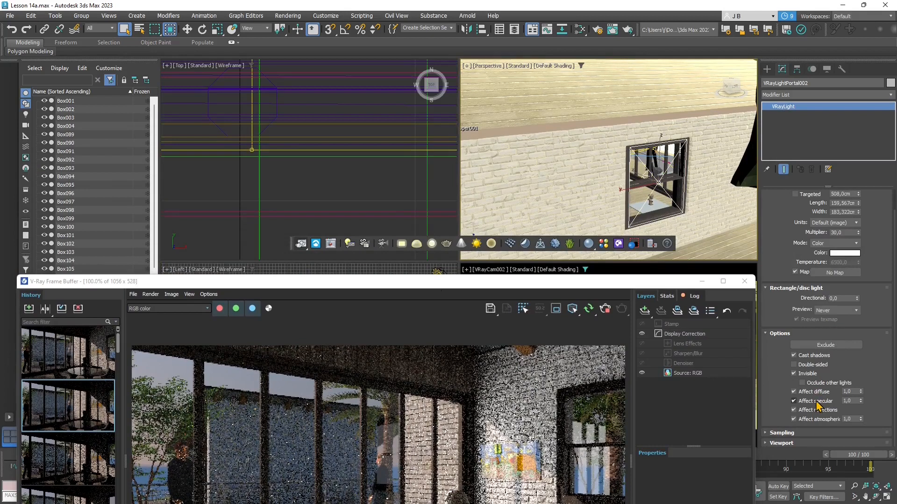
click(793, 402)
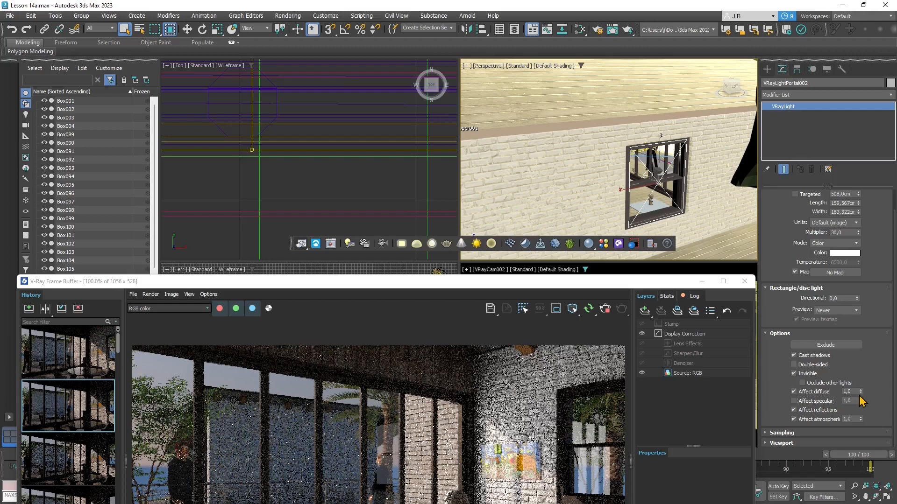
drag(859, 232, 870, 108)
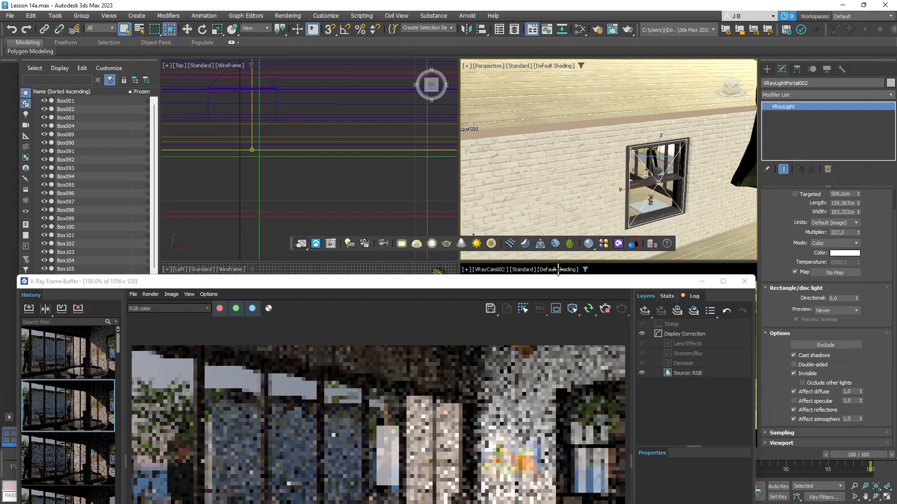
drag(573, 286, 569, 91)
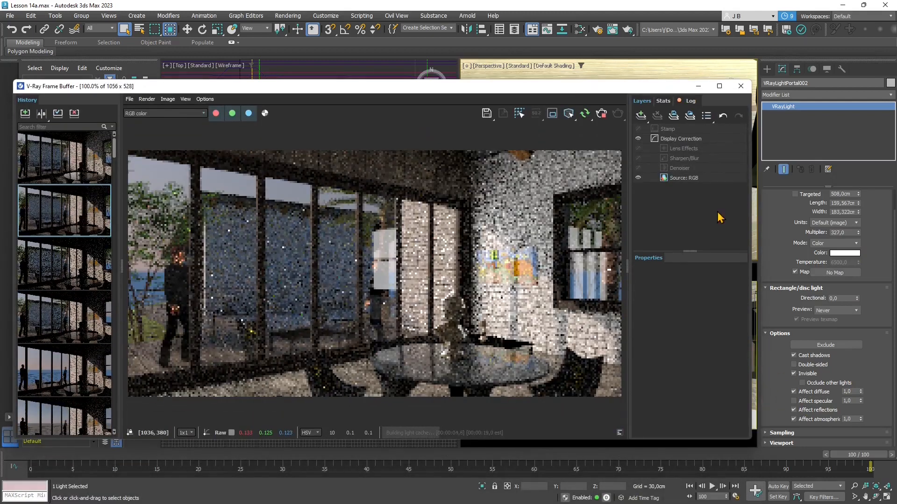
click(585, 116)
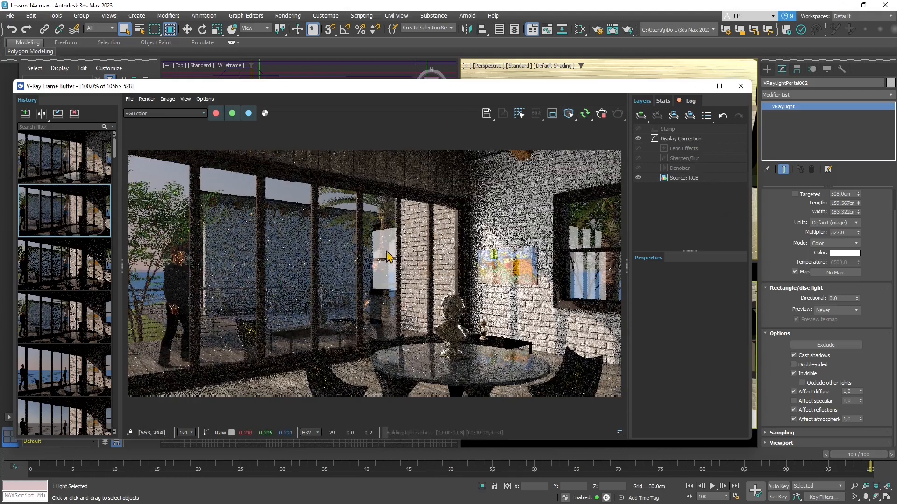
Stop the window light from affecting reflections and move it about 5 cm in the negative X direction.
drag(327, 86, 318, 163)
key(w)
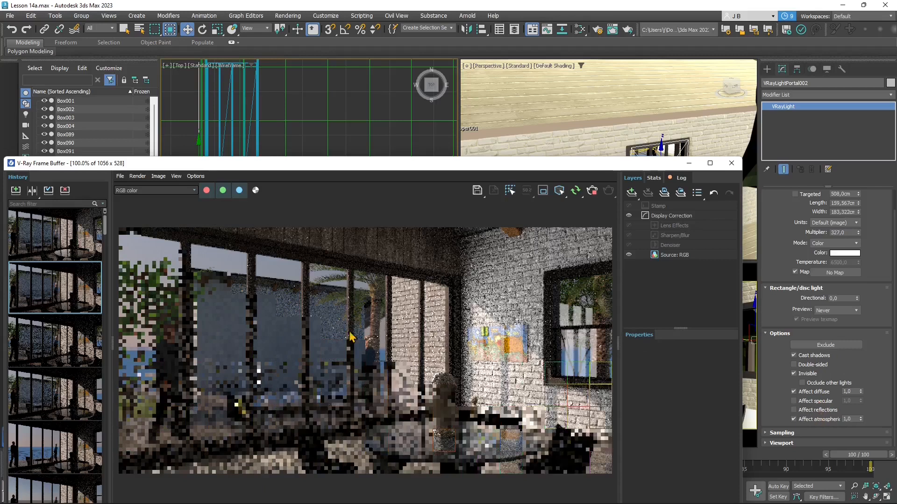
drag(477, 163, 496, 58)
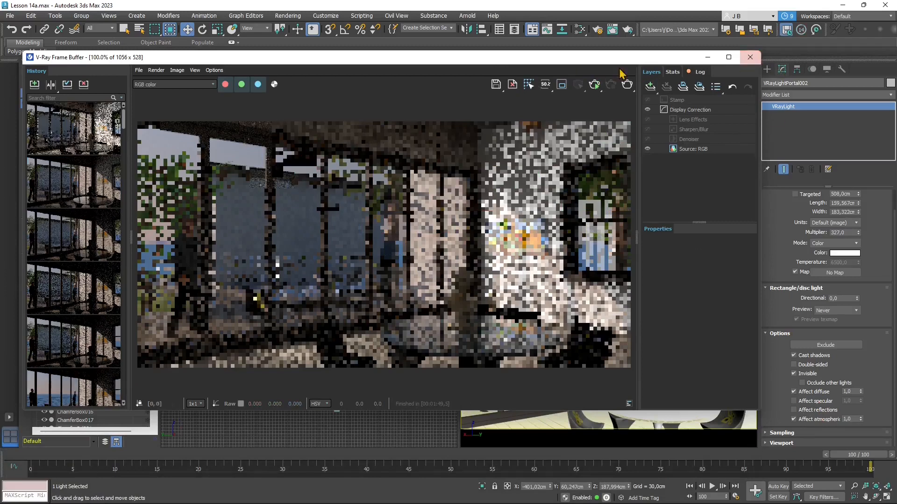
double_click(571, 57)
double_click(557, 5)
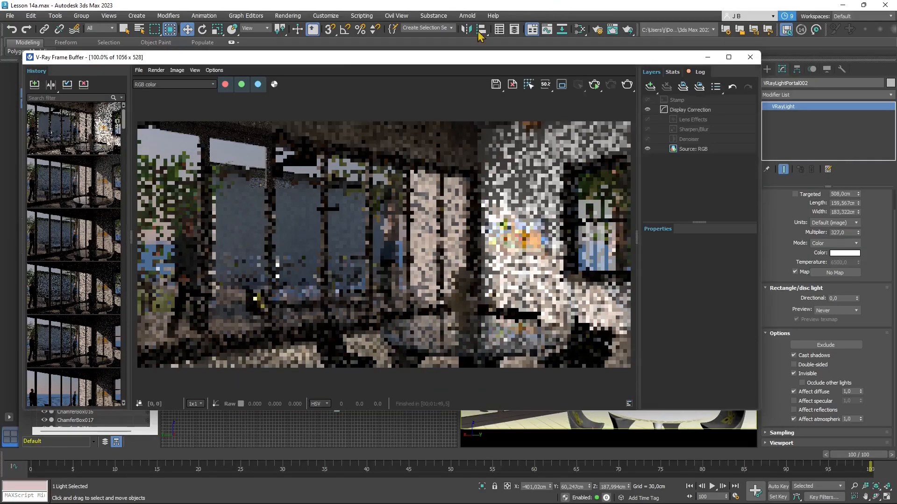
drag(340, 64, 264, 401)
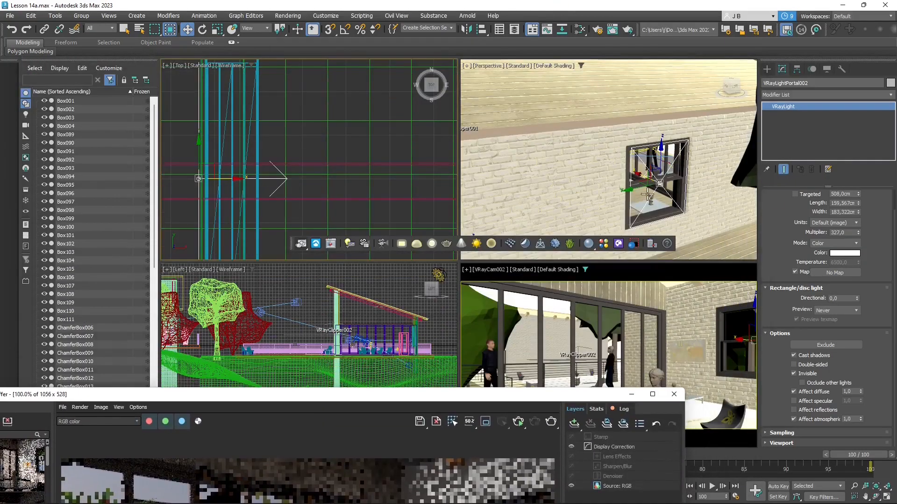
Tint the window light's color a very pale cyan.
click(847, 255)
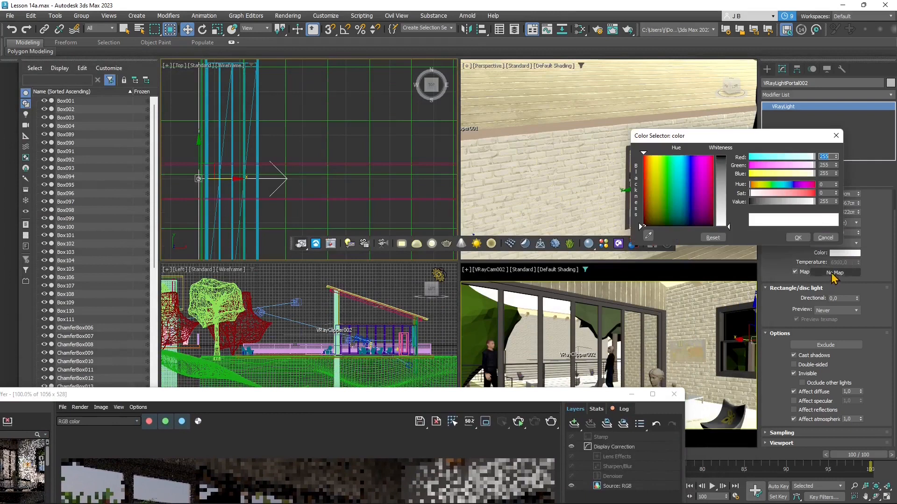
drag(728, 221, 729, 213)
click(797, 238)
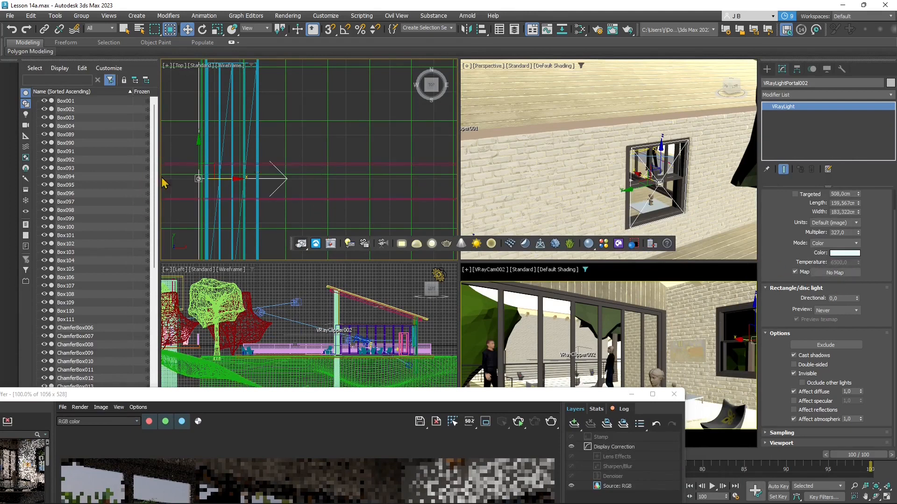
Select the glass-door light in the top view and set its color to pale cyan, RGB 205, 255, 255.
scroll(327, 158, down, 3)
middle_drag(321, 161, 233, 224)
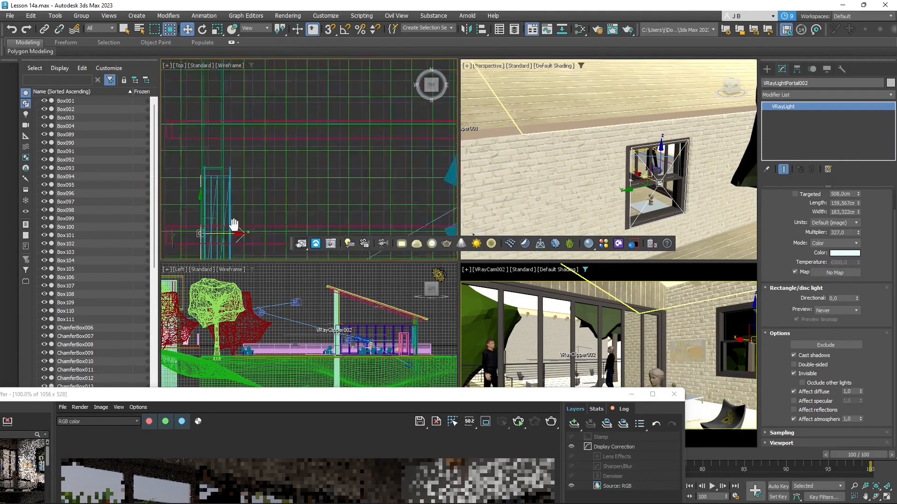
scroll(234, 224, down, 3)
scroll(262, 175, down, 2)
middle_drag(272, 181, 276, 110)
scroll(283, 187, up, 1)
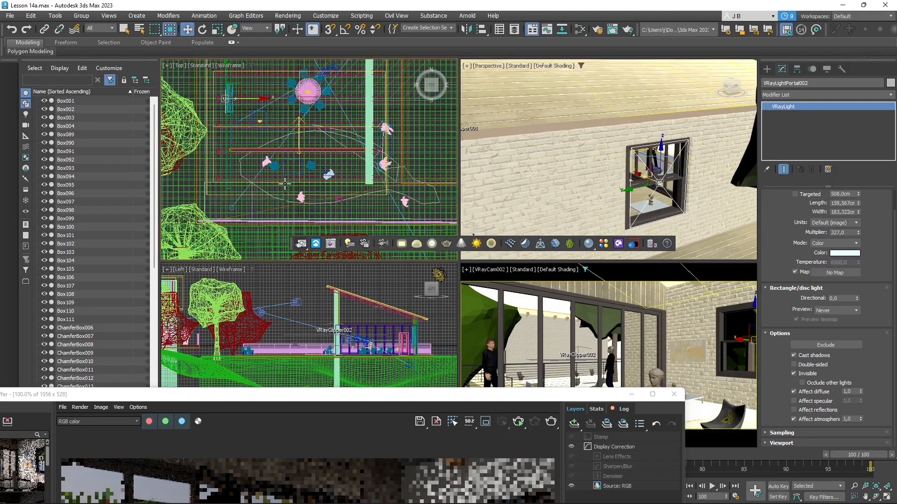
scroll(285, 184, up, 10)
click(285, 110)
click(845, 254)
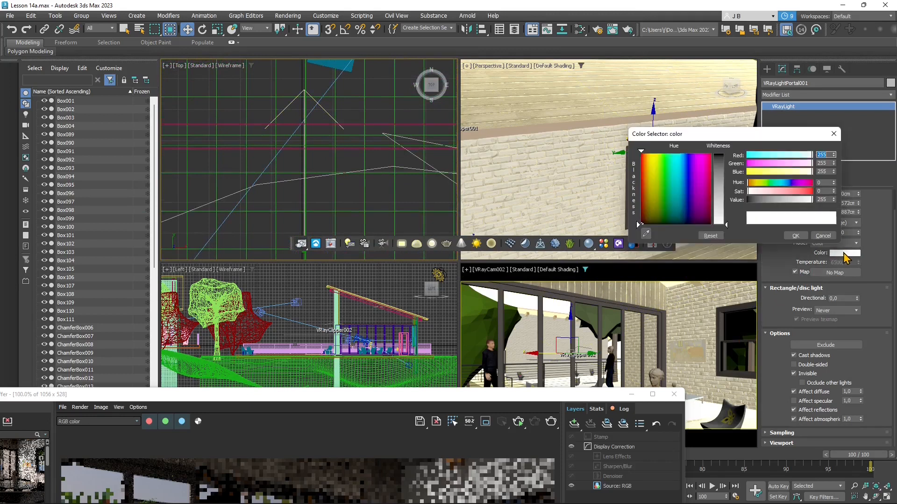
click(795, 236)
drag(486, 400, 518, 248)
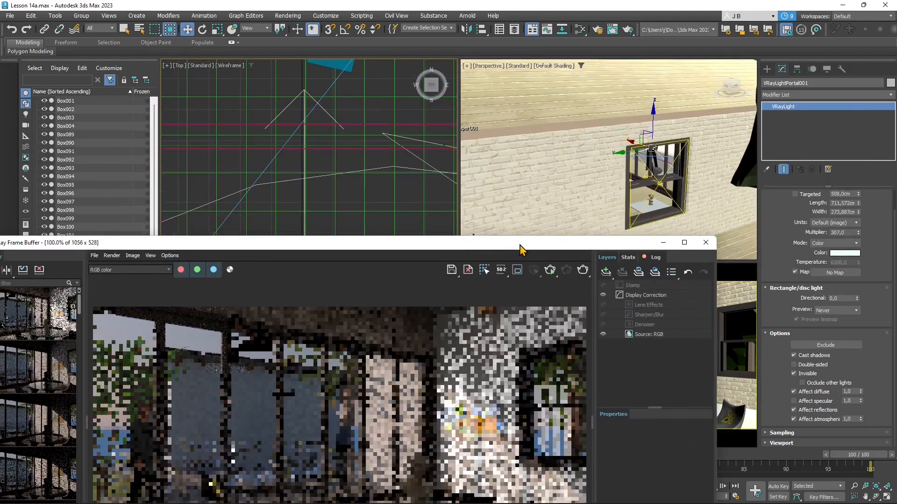
Change the glass-door light's color to a slightly warm white, RGB about 255, 246, 243.
click(843, 253)
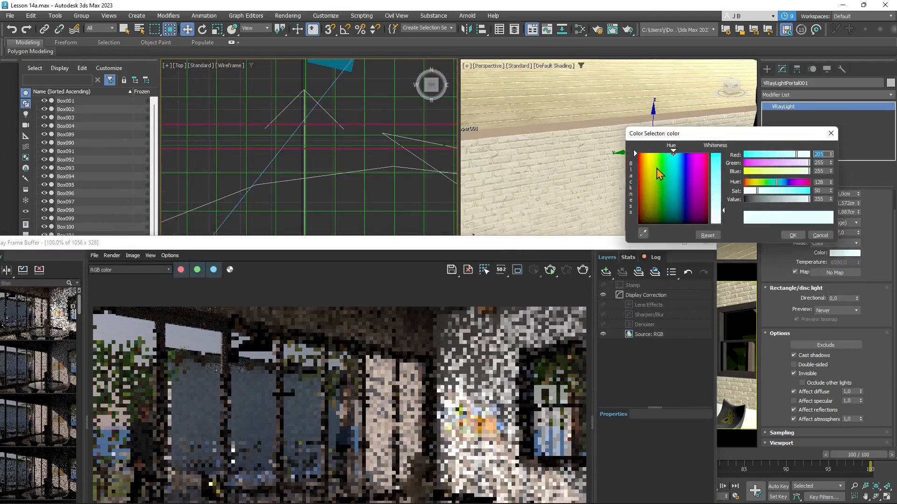
drag(803, 172, 792, 171)
drag(741, 193, 742, 192)
drag(809, 172, 807, 172)
drag(753, 183, 750, 187)
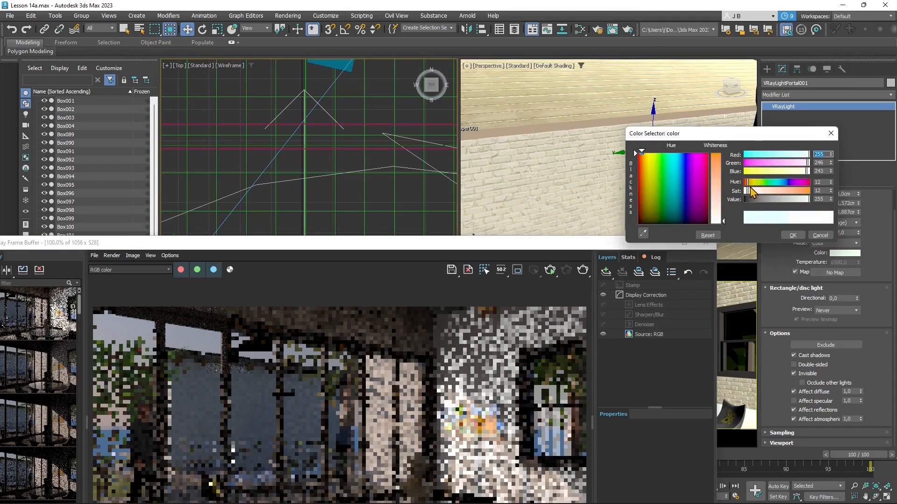
click(792, 236)
Run an interactive render of the camera view with the recolored lights and stop it once the image has refined.
drag(534, 243, 605, 88)
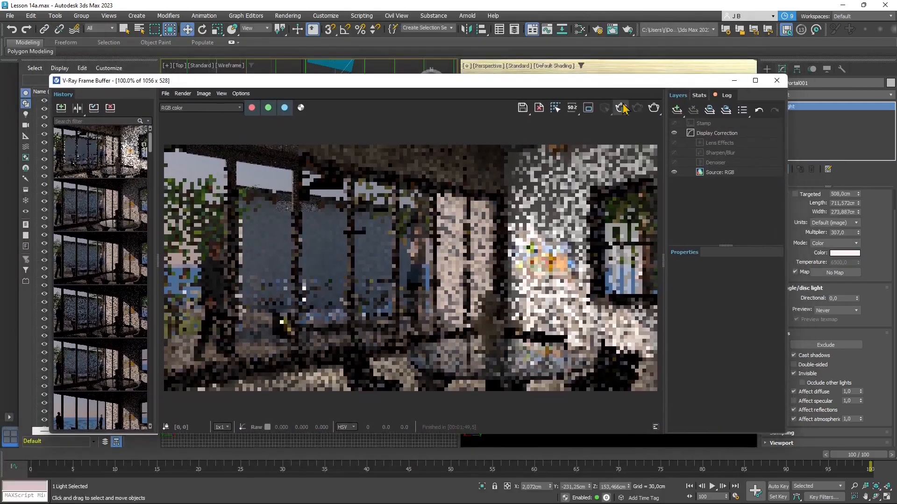
click(621, 108)
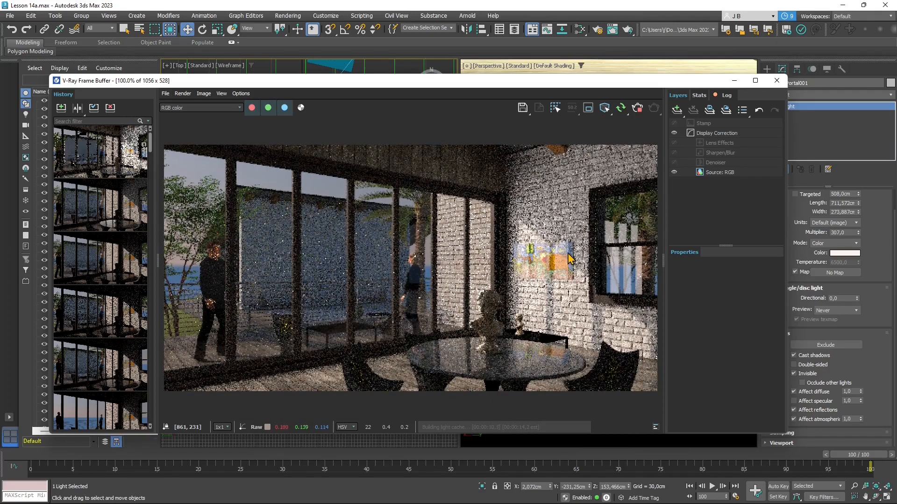
click(638, 112)
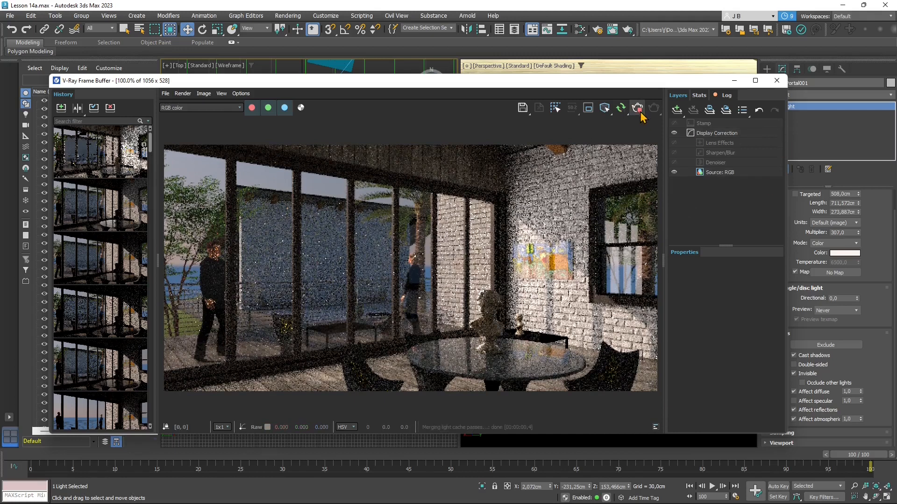
drag(617, 89, 582, 86)
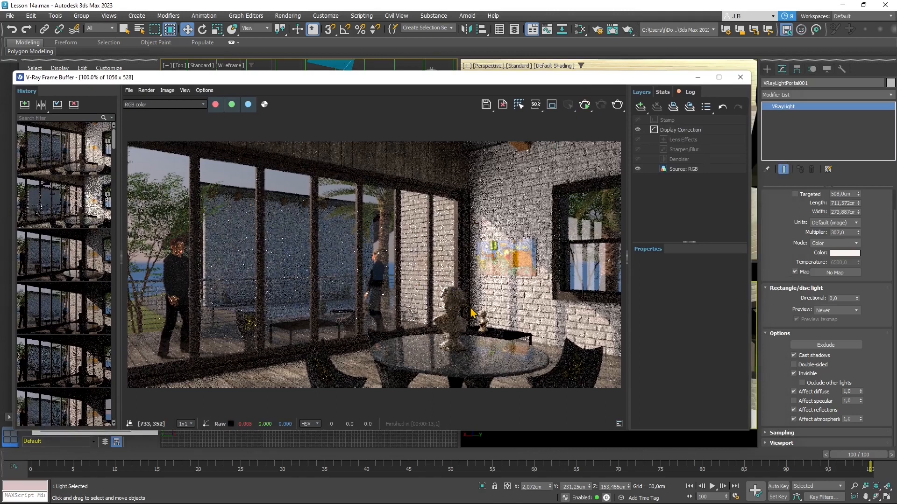
Adjust the frame buffer's display correction exposure to about 1.57.
click(673, 132)
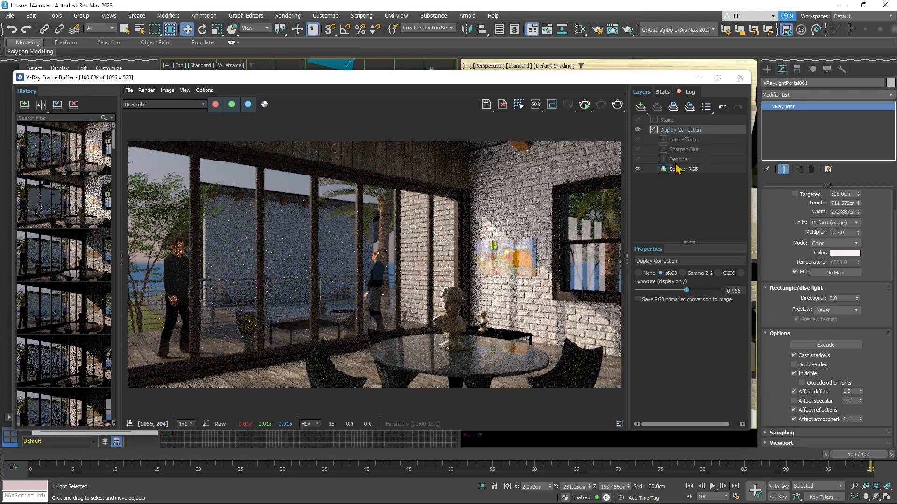
click(660, 291)
drag(661, 291, 651, 291)
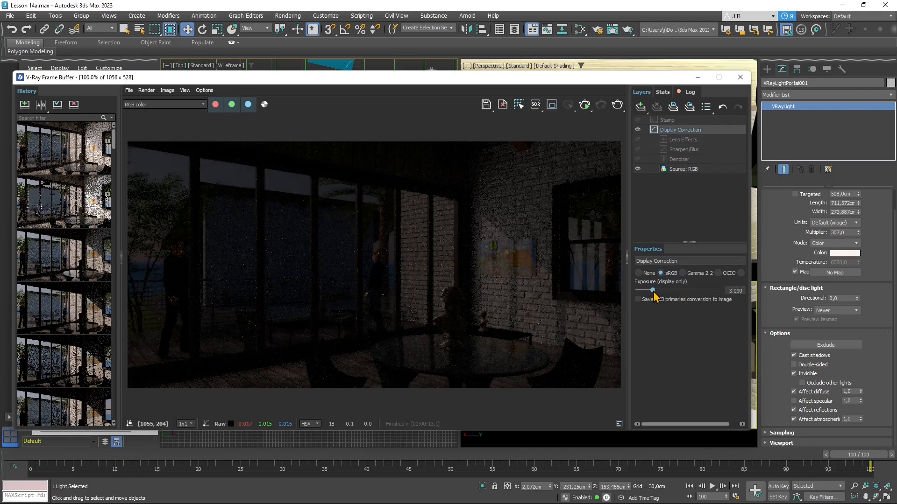
drag(654, 294, 692, 308)
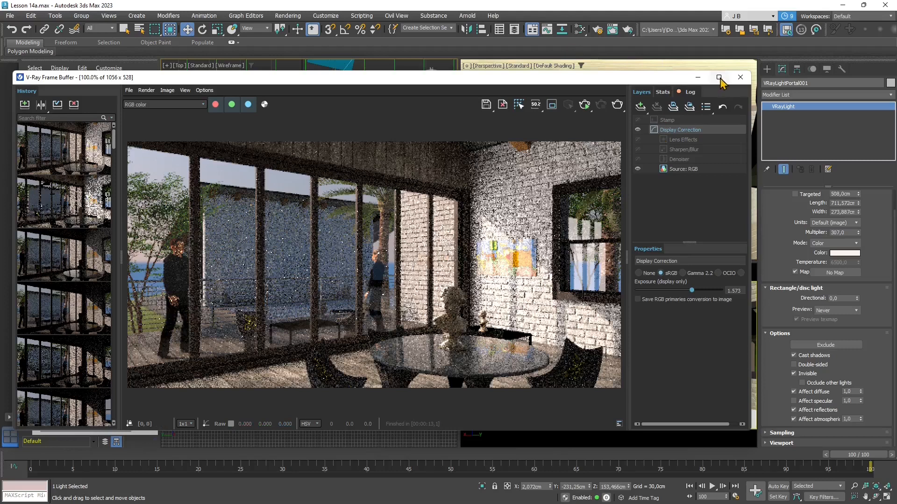
Run a short interactive render of the camera view in the frame buffer and stop it.
drag(671, 80, 634, 275)
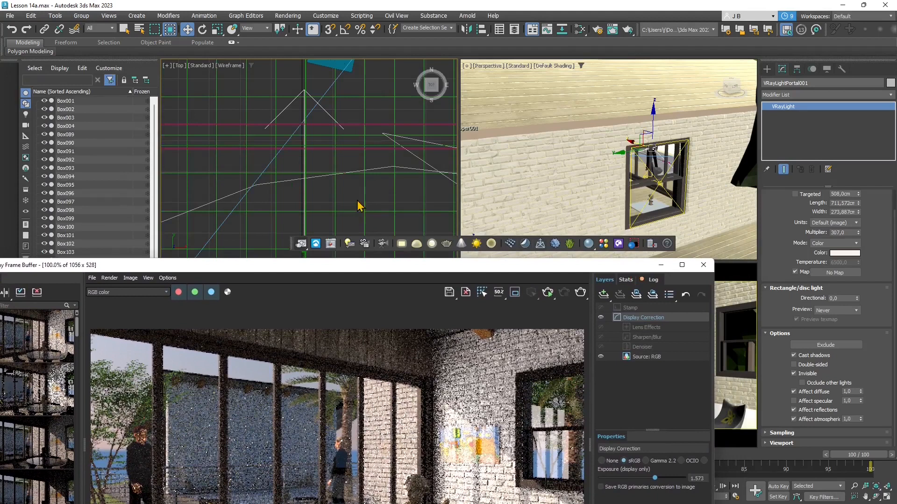
click(286, 108)
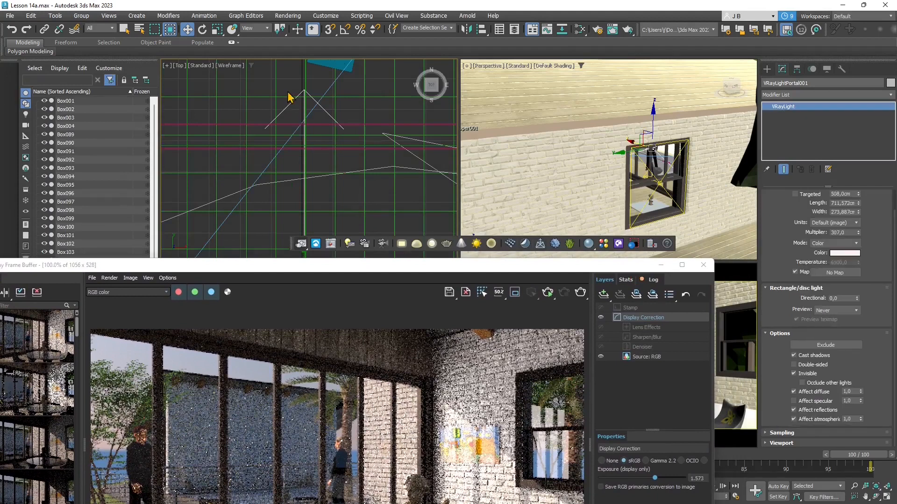
drag(503, 267, 599, 51)
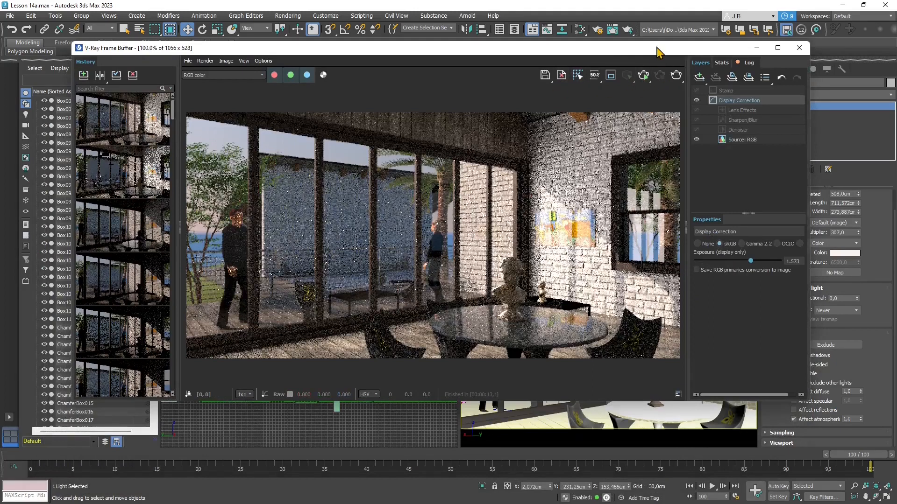
drag(658, 53, 606, 50)
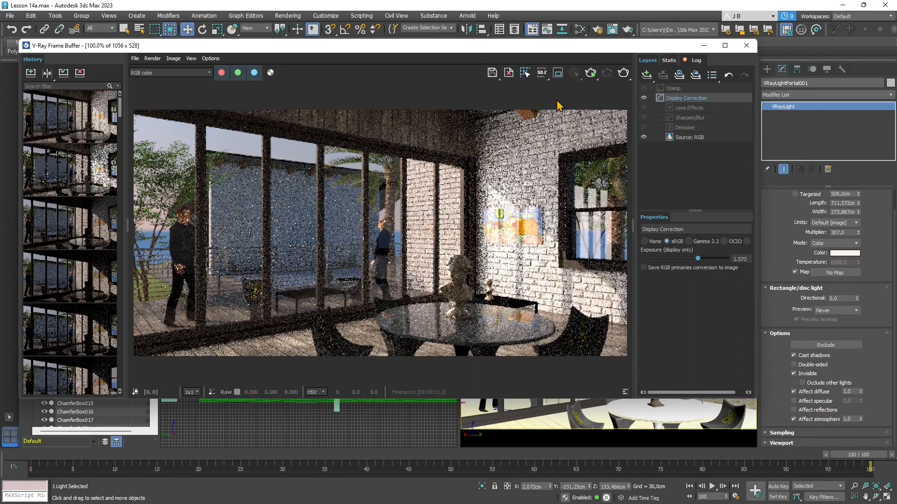
click(607, 74)
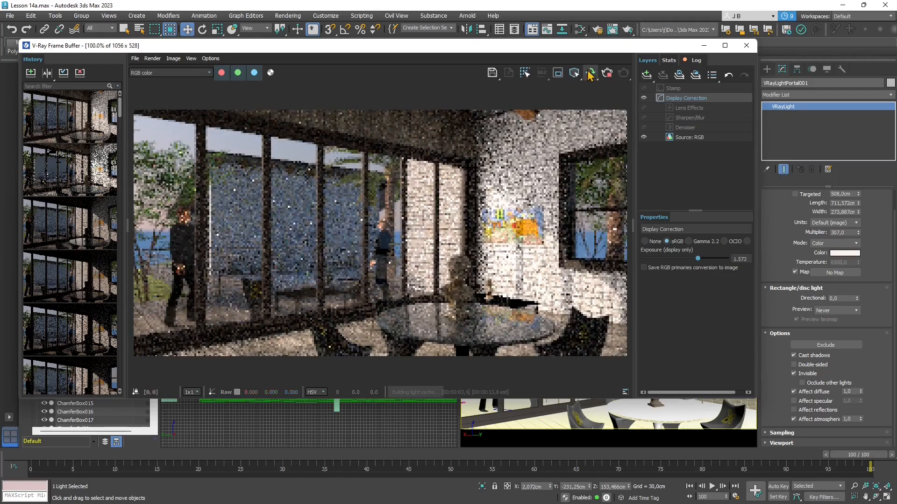
click(606, 73)
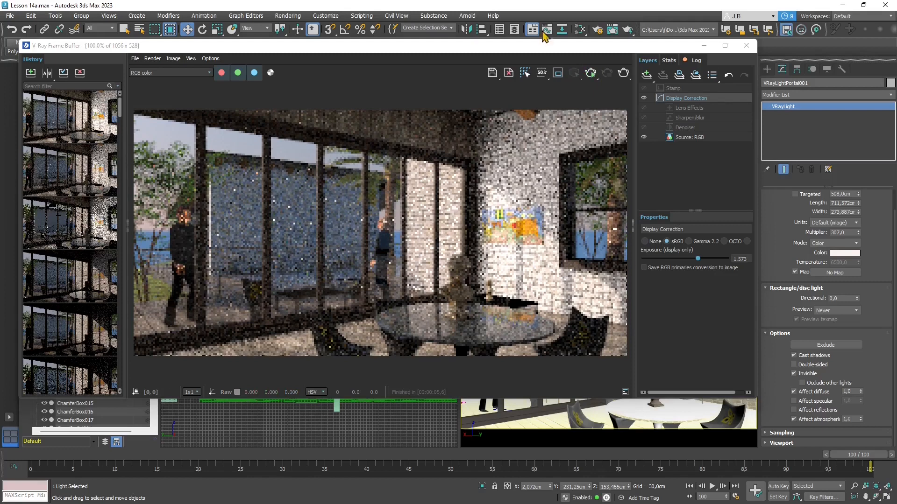
drag(500, 47, 459, 48)
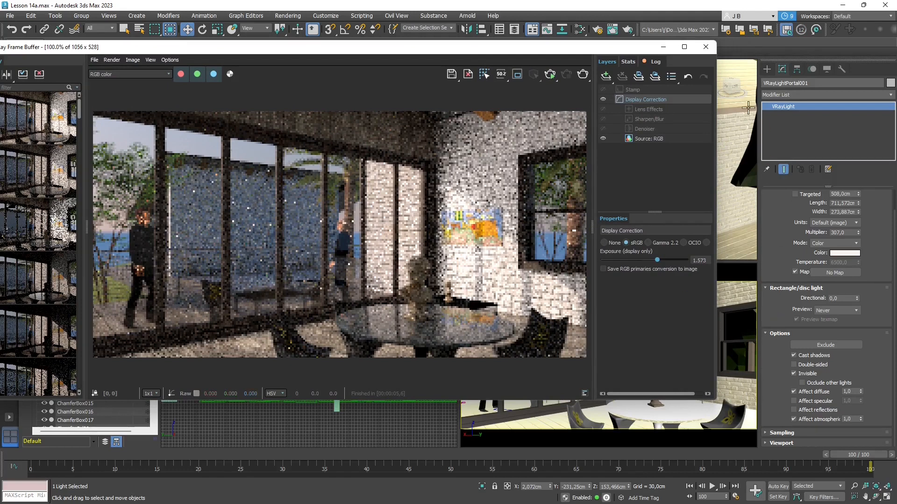
Copy the VRayCam002 camera to a spot beside the round table in the top view and name the copy VRayCamDOF.
drag(623, 51, 613, 312)
scroll(324, 133, down, 5)
scroll(325, 133, down, 3)
scroll(339, 94, up, 7)
middle_drag(364, 113, 286, 195)
click(396, 116)
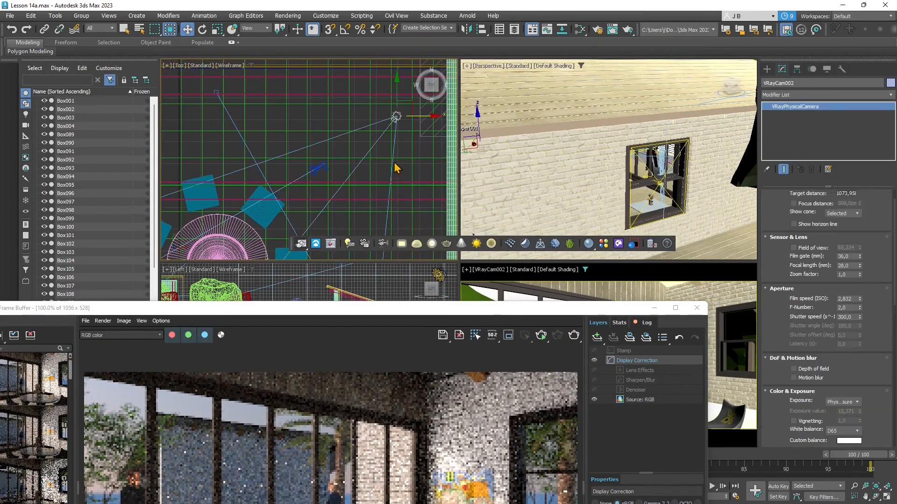
scroll(396, 168, down, 3)
drag(451, 314, 502, 291)
middle_drag(368, 198, 368, 154)
scroll(376, 145, up, 2)
middle_drag(406, 131, 373, 136)
drag(385, 93, 299, 138)
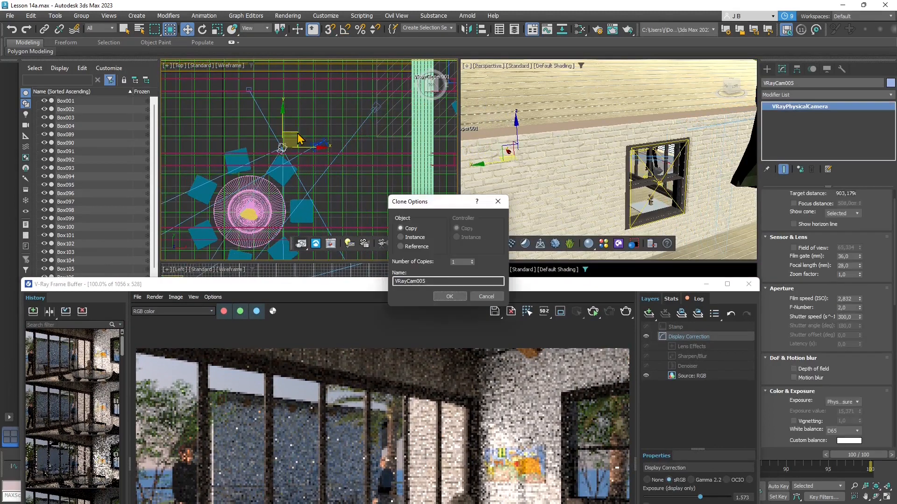
click(436, 282)
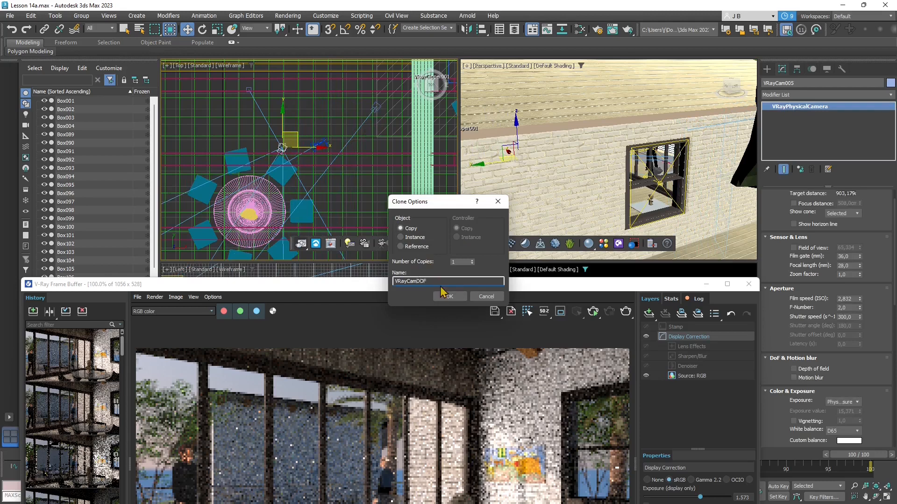
click(446, 296)
List only cameras in the scene explorer, select VRayCamDOF.Target and move it onto the round table in the top view.
middle_drag(290, 163, 328, 114)
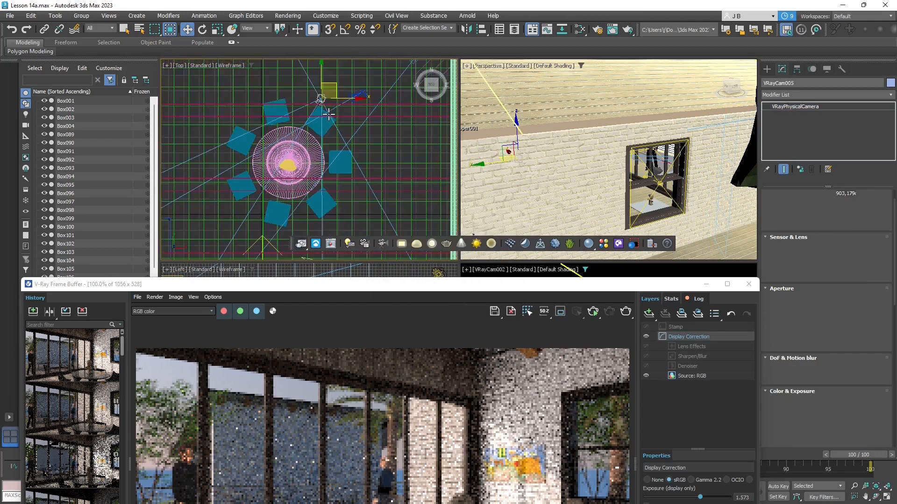
scroll(328, 114, down, 6)
scroll(285, 205, up, 3)
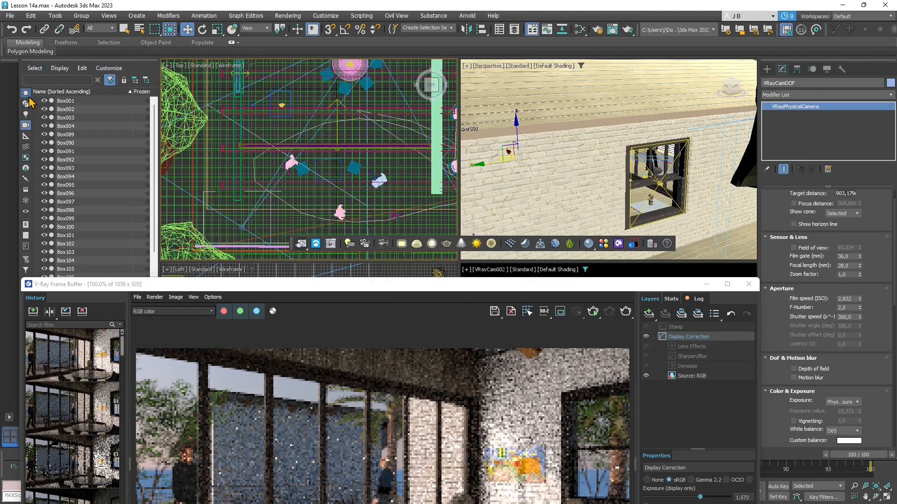
click(26, 126)
click(79, 169)
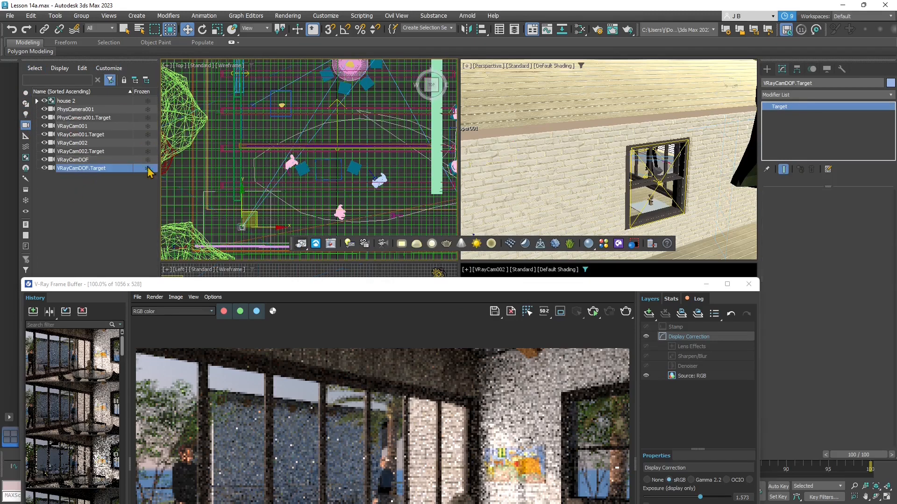
drag(330, 104, 334, 98)
middle_drag(324, 160, 287, 242)
scroll(287, 238, up, 2)
drag(284, 196, 326, 129)
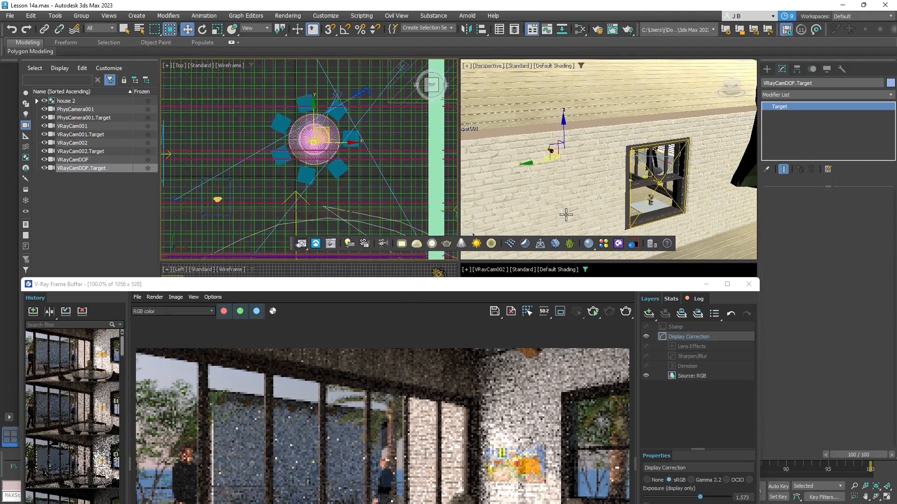
Switch the camera viewport from VRayCam002 to VRayCamDOF.
drag(481, 287, 459, 347)
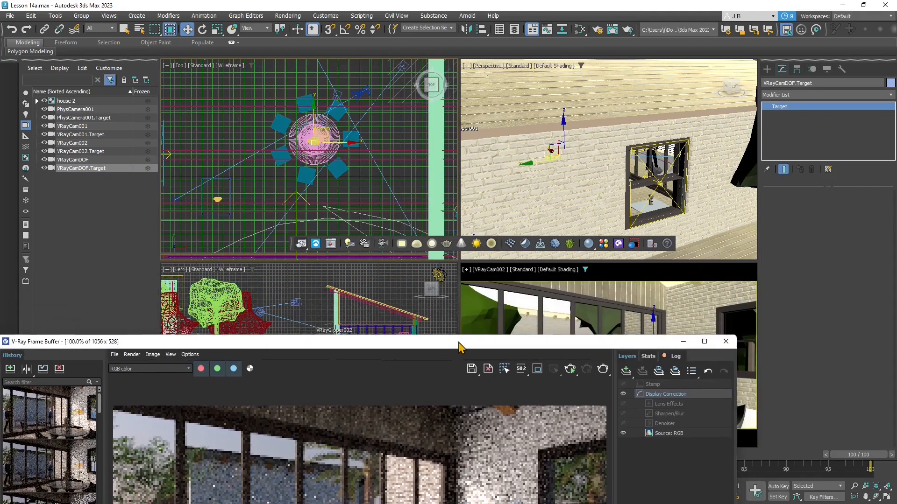
click(482, 271)
mouse_move(496, 280)
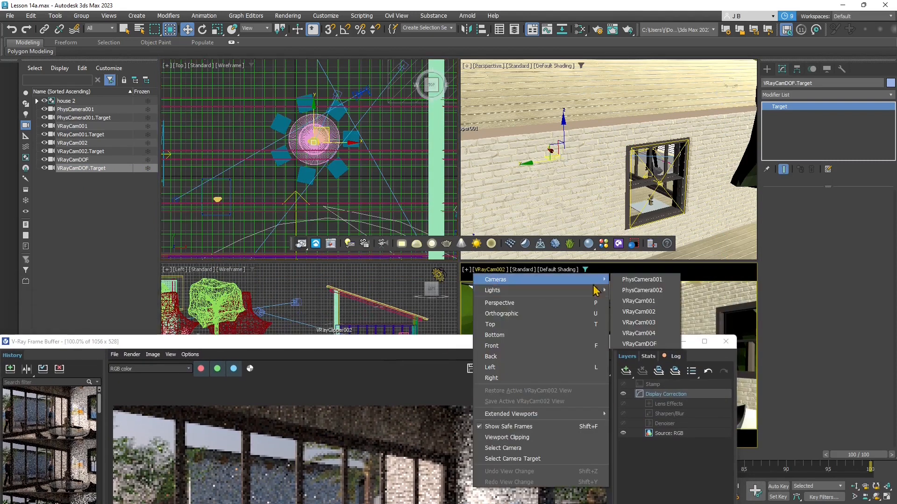
click(639, 344)
Pan and orbit the VRayCamDOF camera so the bust on the table is framed between the two standing people.
drag(528, 347, 276, 72)
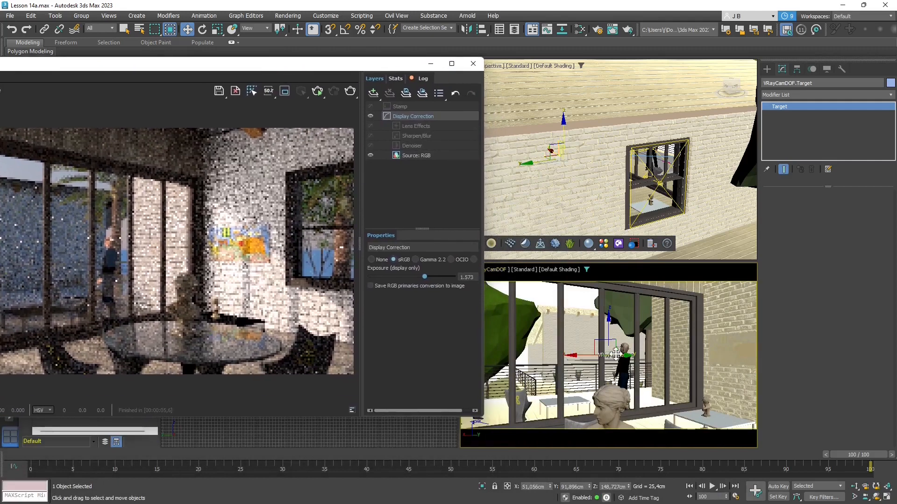
middle_drag(606, 363, 603, 309)
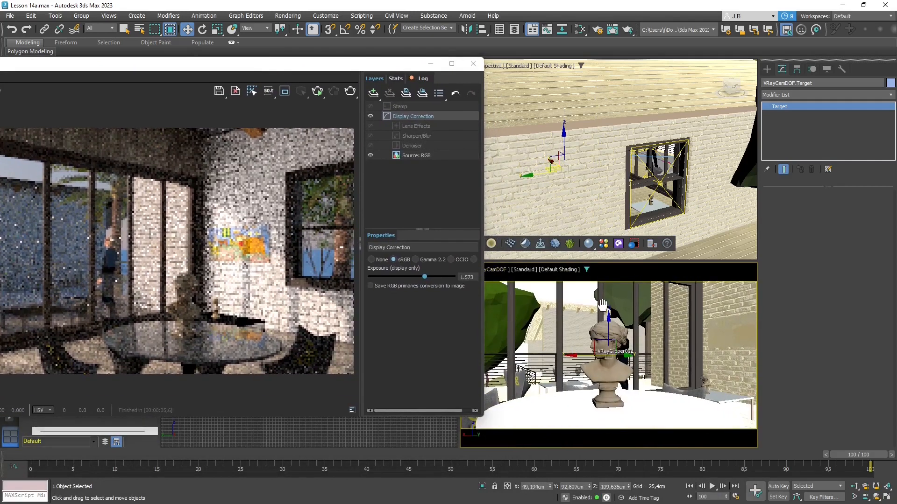
click(876, 497)
drag(530, 374, 608, 381)
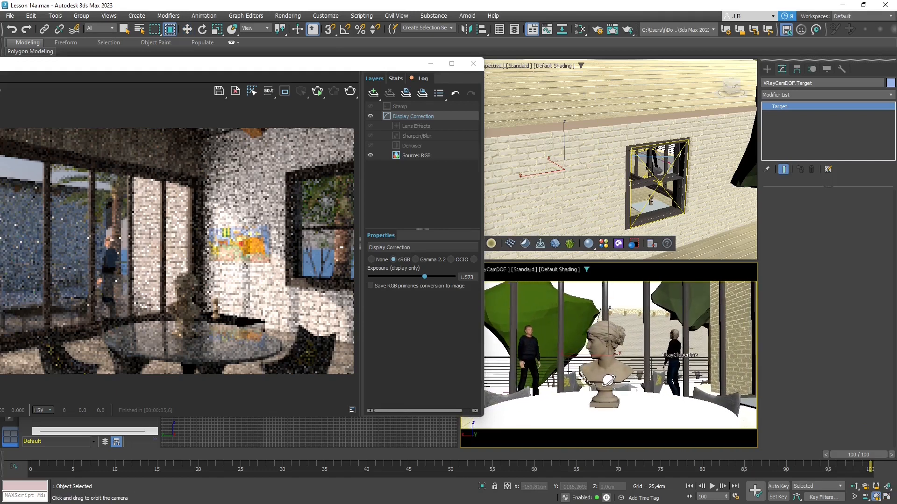
Run an interactive render of the VRayCamDOF view until it refines and close the frame buffer.
drag(358, 70, 575, 72)
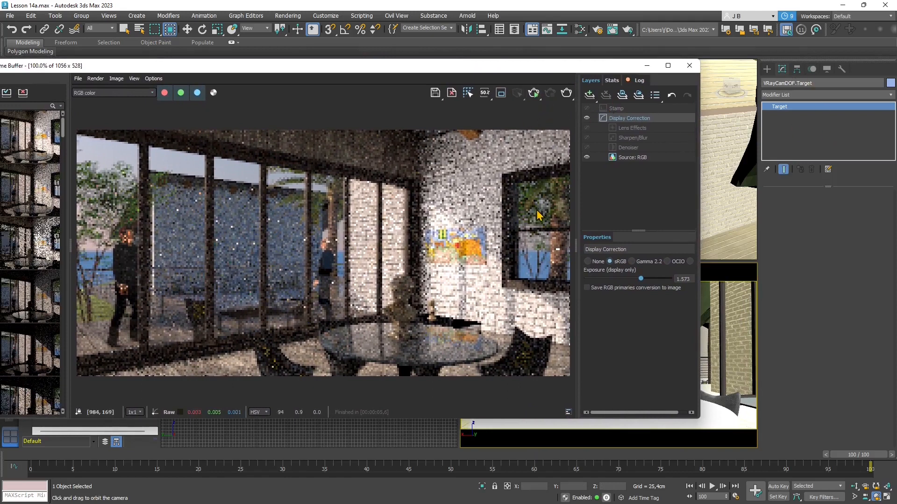
click(533, 92)
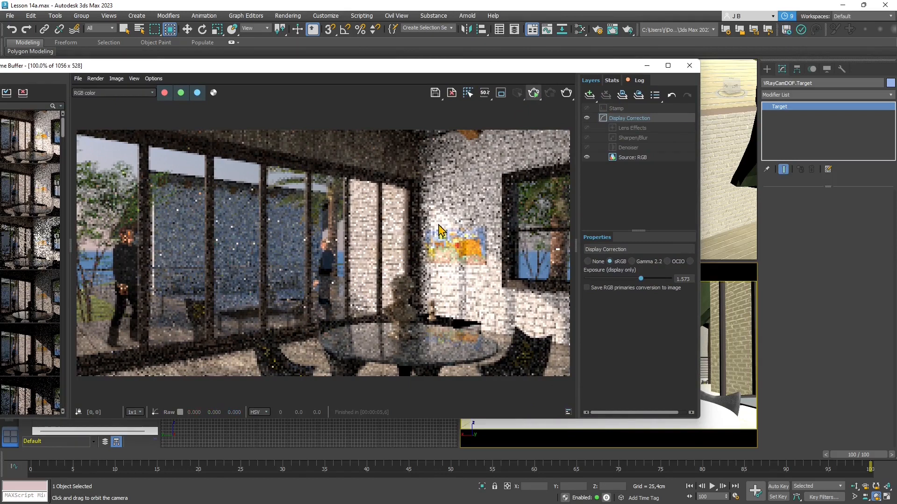
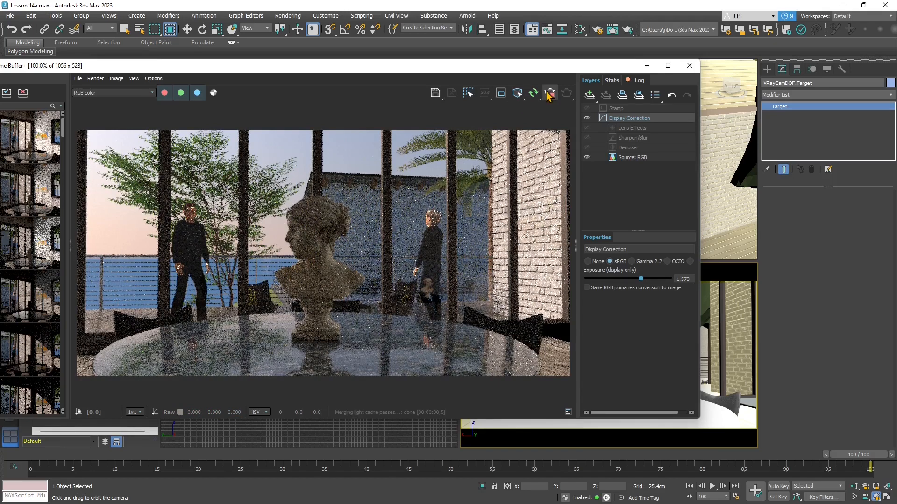
click(689, 65)
Orbit the VRayCamDOF view slightly around the bust, select the camera in the top view and set its F-number to 1.
drag(587, 375, 648, 373)
click(125, 29)
mouse_move(348, 117)
middle_down()
mouse_move(356, 132)
mouse_move(343, 124)
middle_up()
click(321, 99)
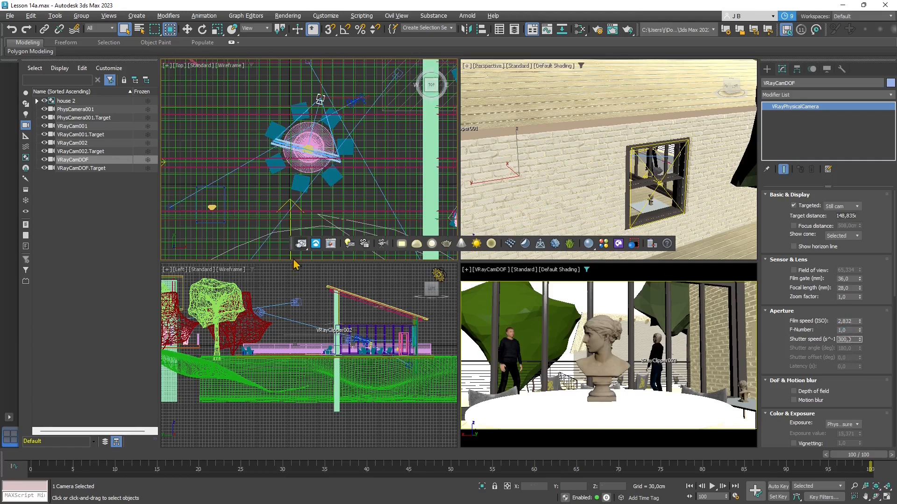
Reopen the frame buffer with the interactive render running and limit it to a region around the bust.
click(303, 245)
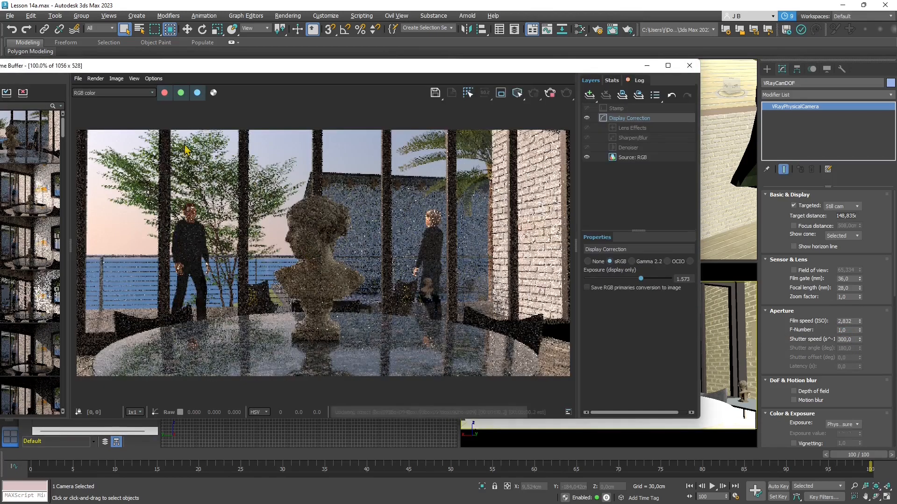
drag(345, 64, 356, 26)
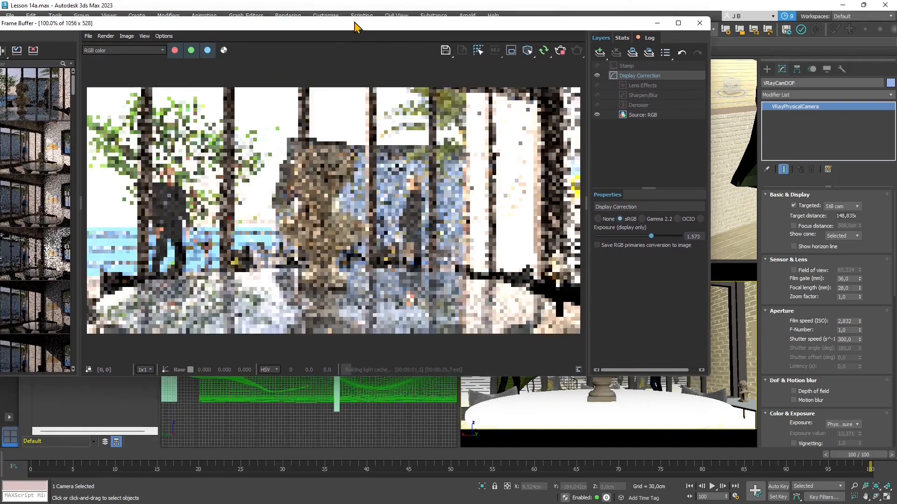
click(510, 56)
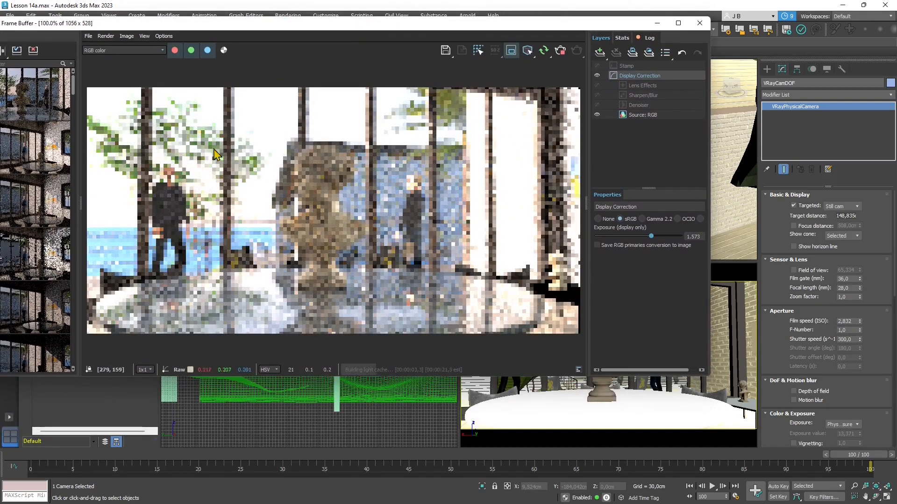
drag(321, 175, 397, 283)
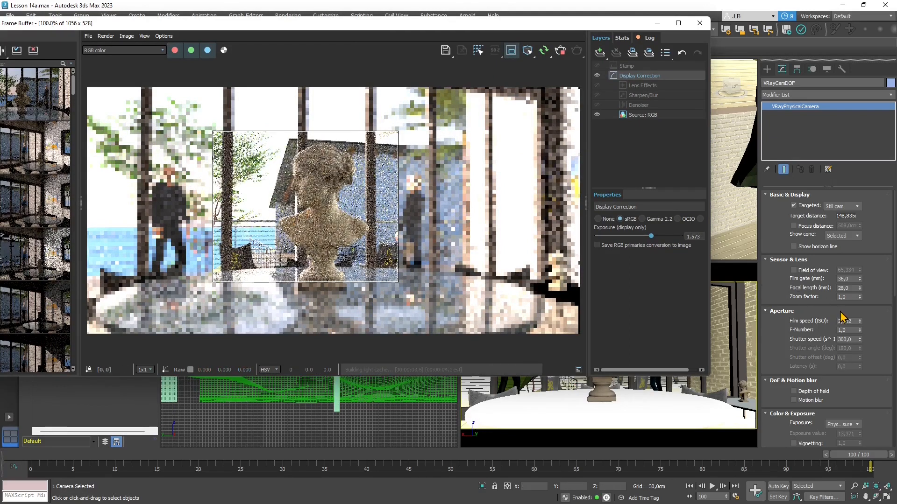
Set the VRayCamDOF camera's shutter speed to 500, film speed to ISO 1 and F-number to 1.5.
double_click(852, 340)
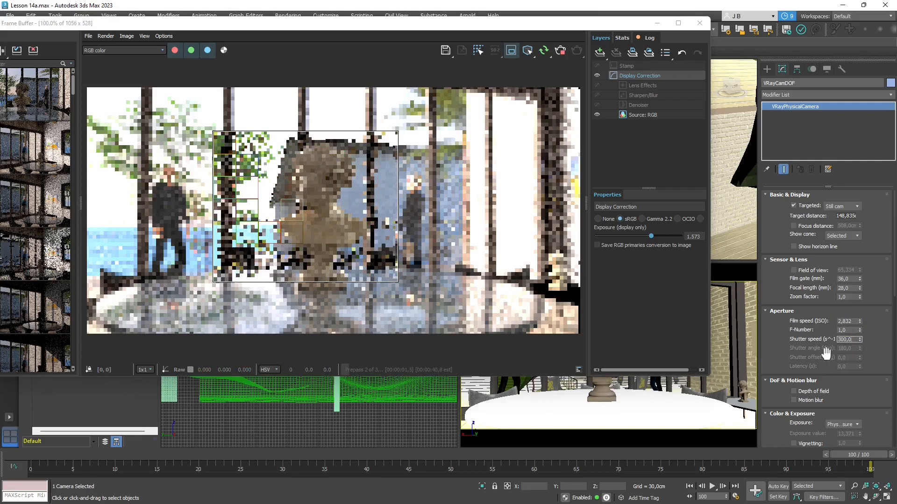
text(500)
click(851, 330)
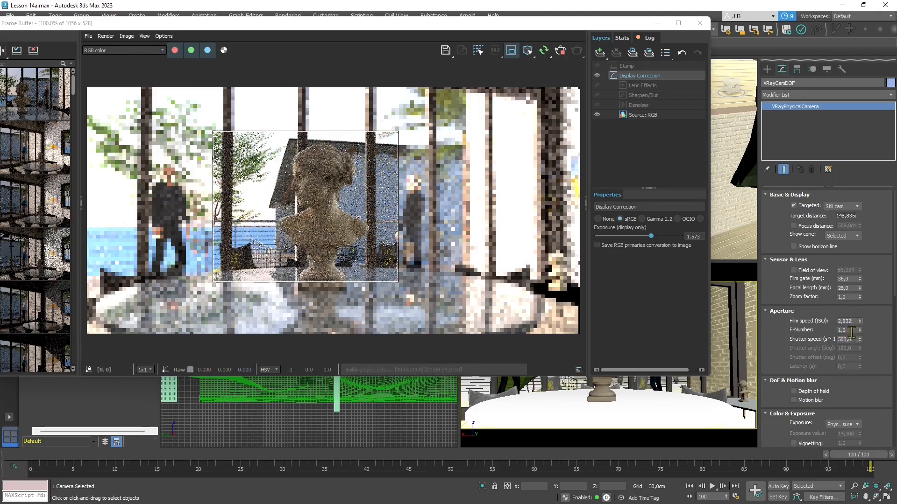
text(1)
key(Tab)
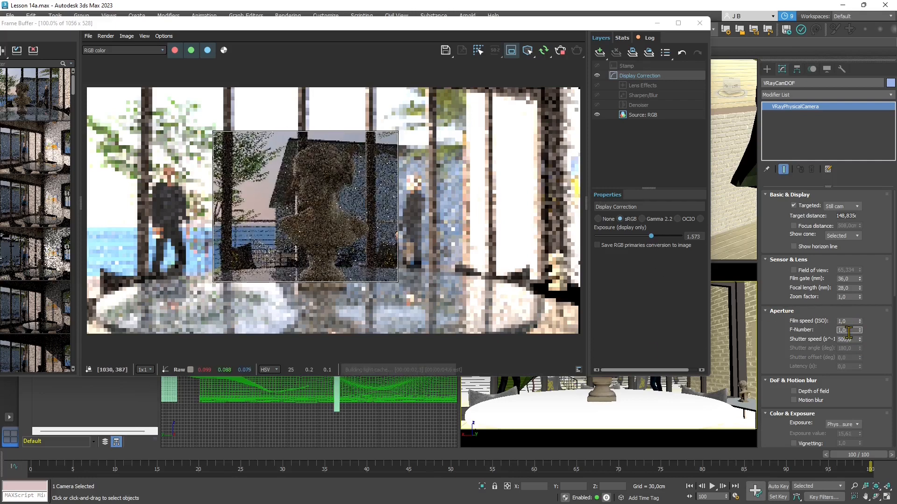
text(1,5)
key(Return)
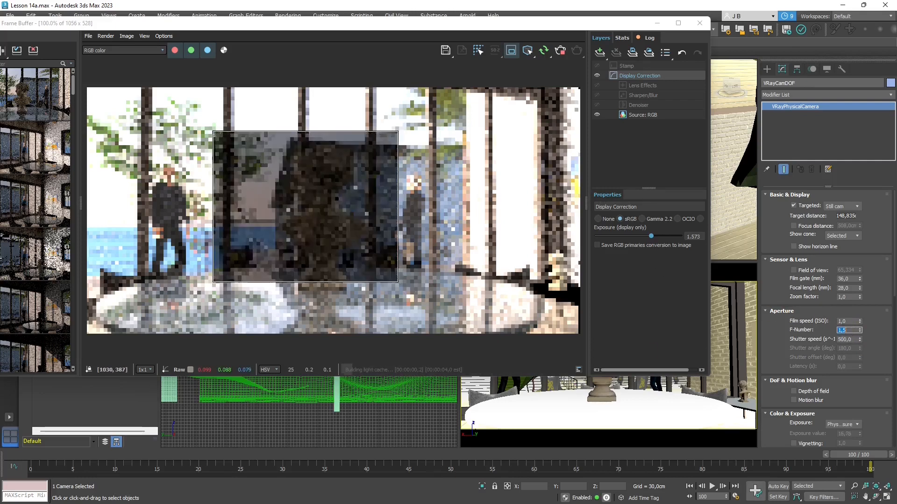
Change the VRayCamDOF camera's film speed to ISO 2 and its shutter speed to 400.
click(850, 321)
text(2)
key(Tab)
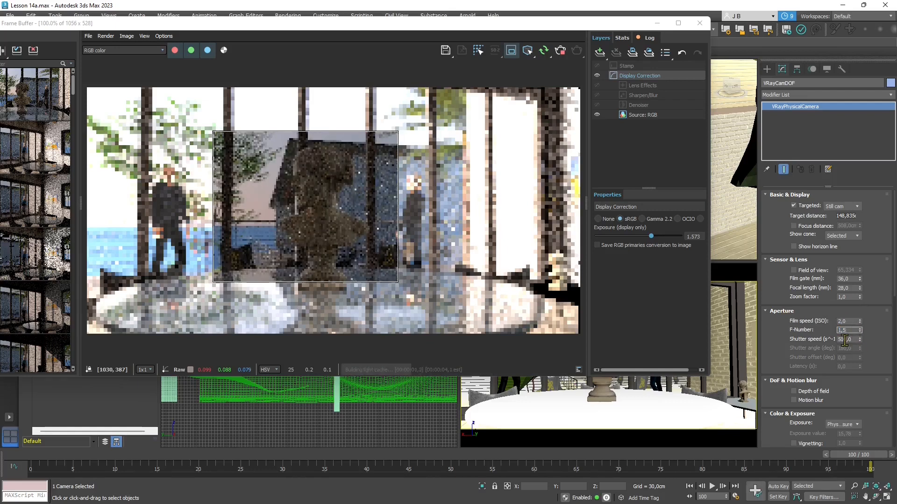
double_click(844, 339)
text(400)
key(Return)
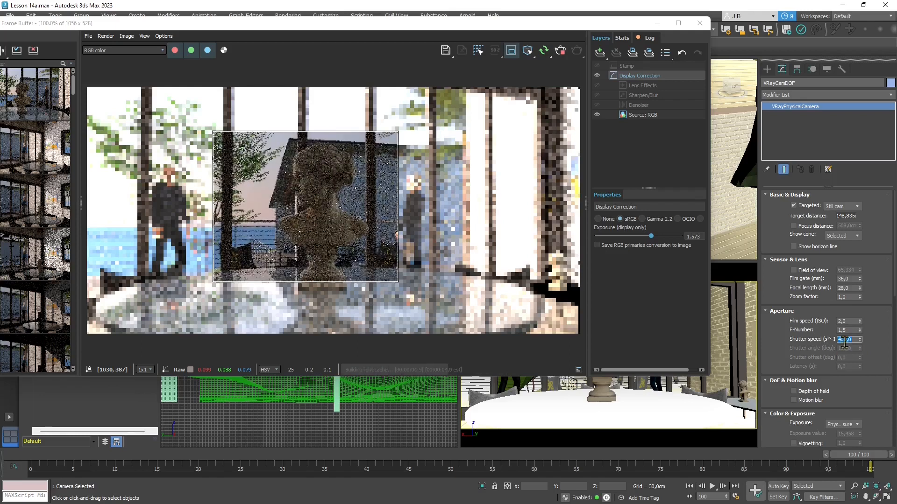
Set the VRayCamDOF camera's shutter speed to 300 to brighten the region render.
text(3)
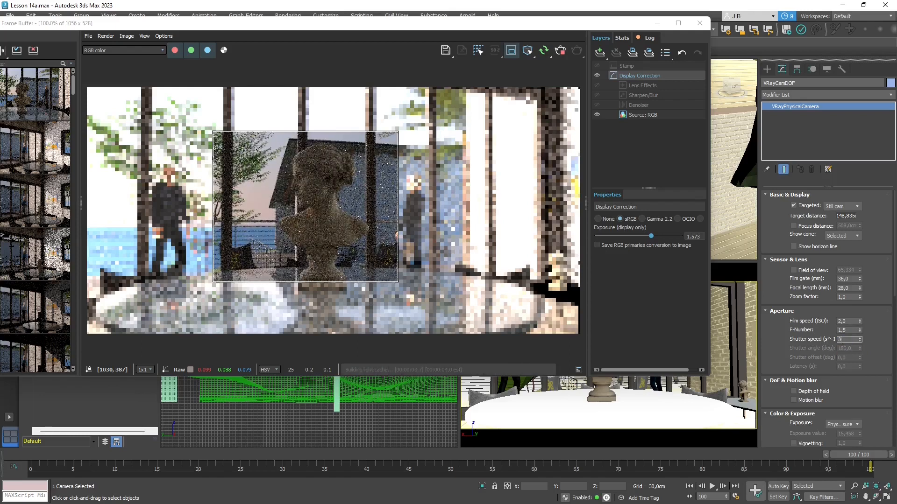
text(00)
key(Return)
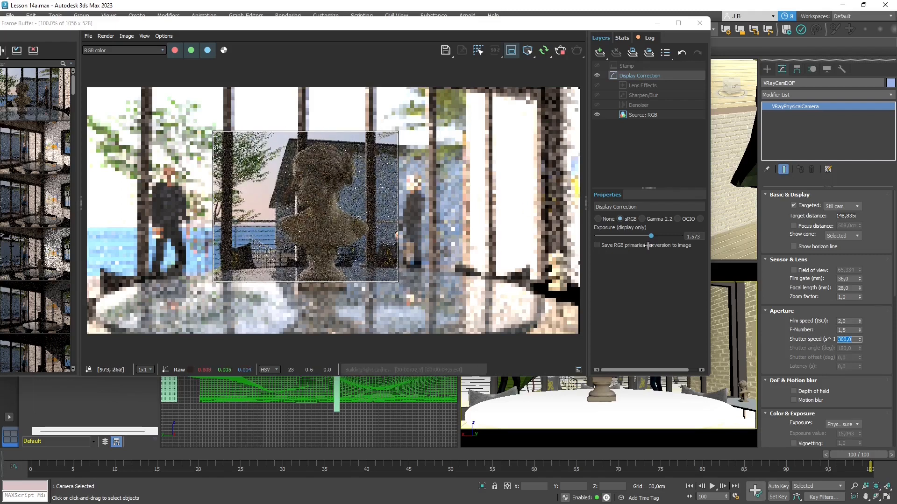
Enable depth of field, motion blur, vignetting at 1.0 and the bokeh blades for the VRayCamDOF camera.
drag(881, 372, 885, 260)
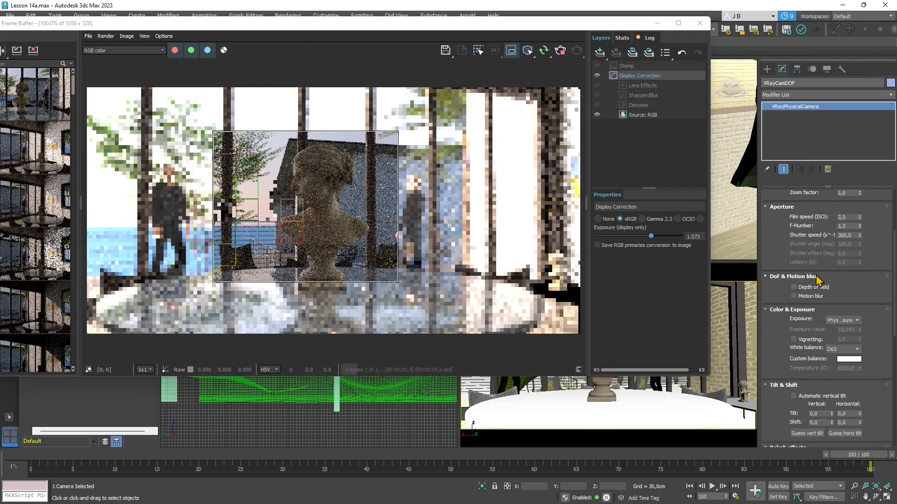
click(794, 288)
click(794, 296)
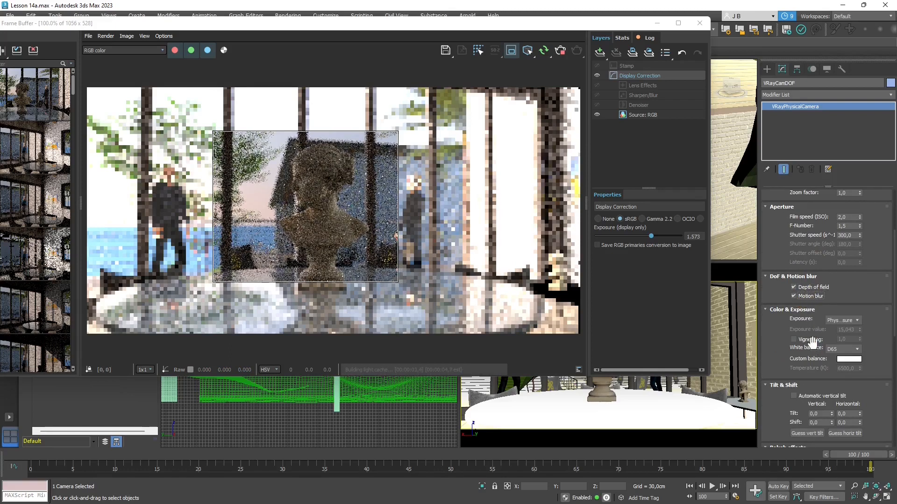
drag(874, 343, 873, 309)
click(793, 310)
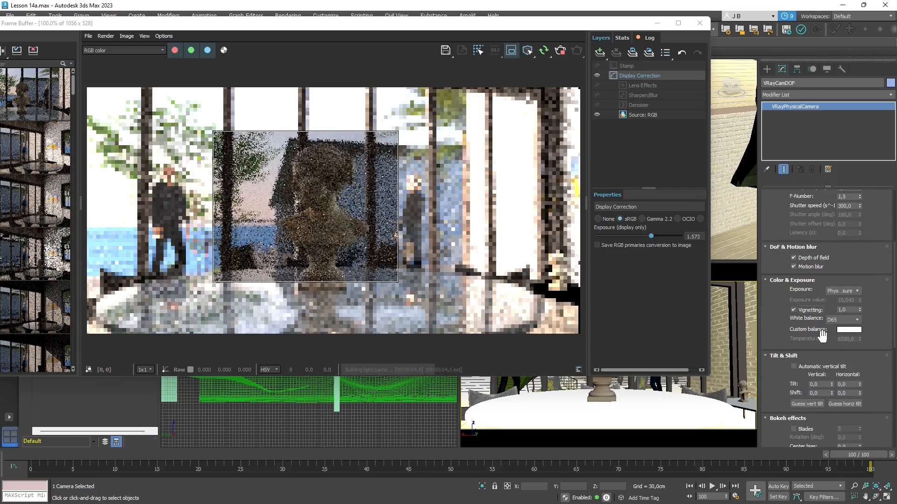
drag(871, 343, 882, 198)
click(793, 284)
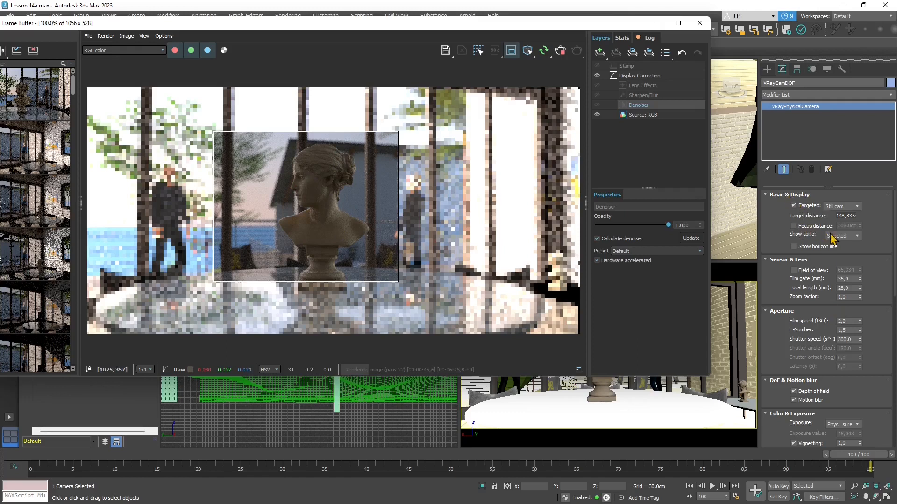
Enable the VRayCamDOF camera's own focus distance and set it to 100 cm.
click(804, 227)
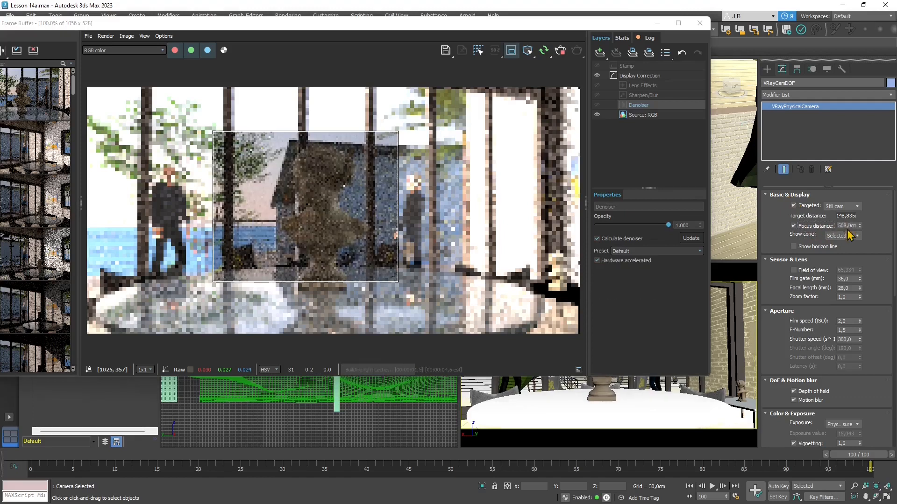
double_click(846, 226)
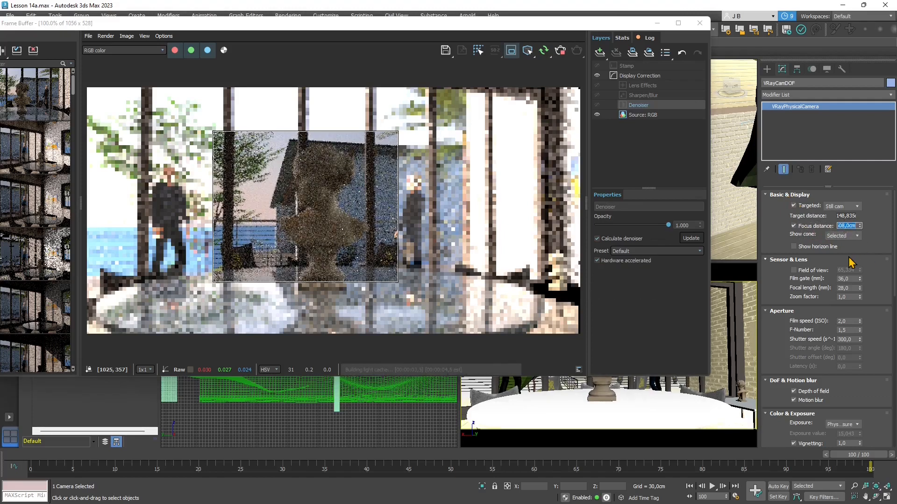
text(100)
key(Return)
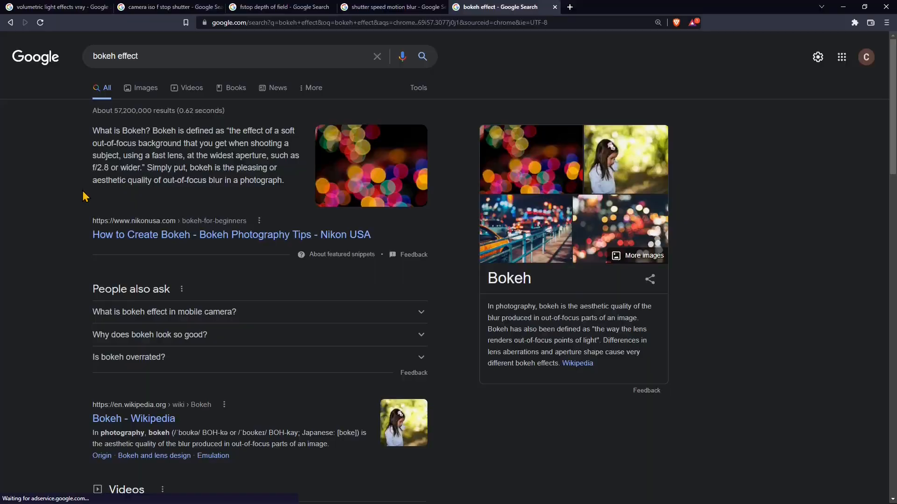
View the image results for the bokeh effect in the browser and return to 3ds Max.
click(146, 92)
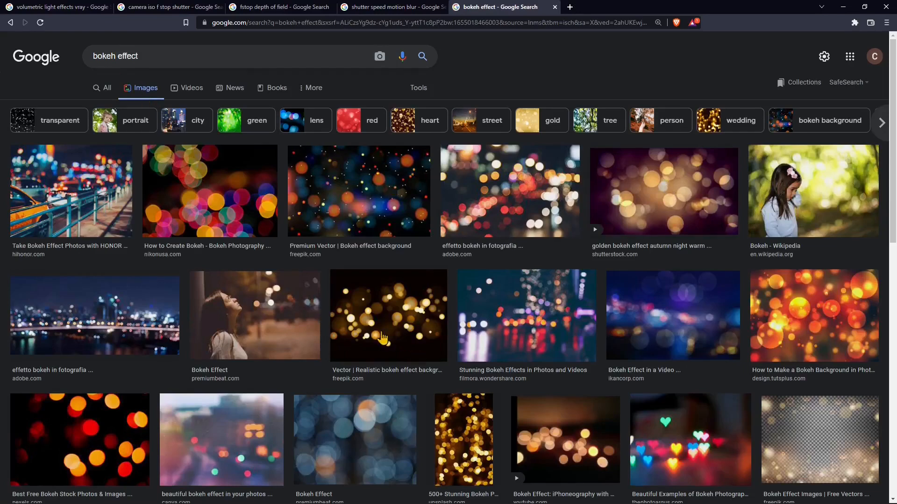
click(843, 7)
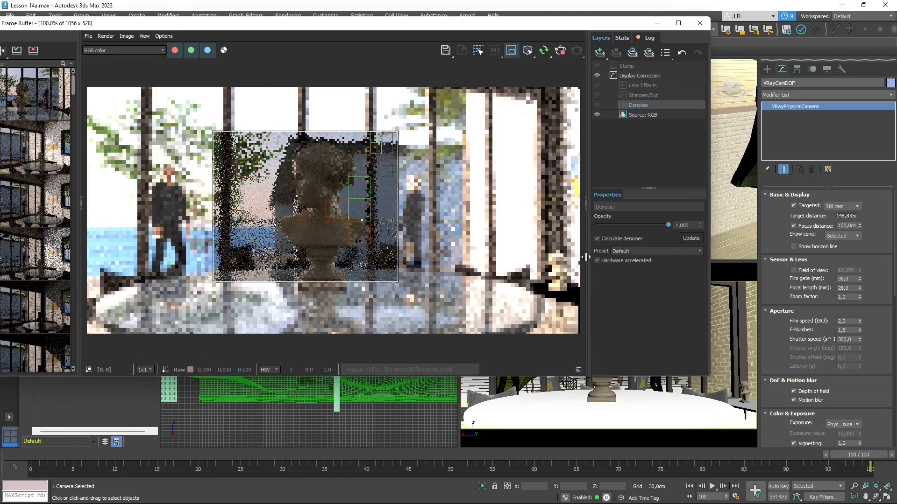
Increase the number of blades in the VRayCamDOF camera's bokeh effects.
click(783, 341)
scroll(784, 342, down, 10)
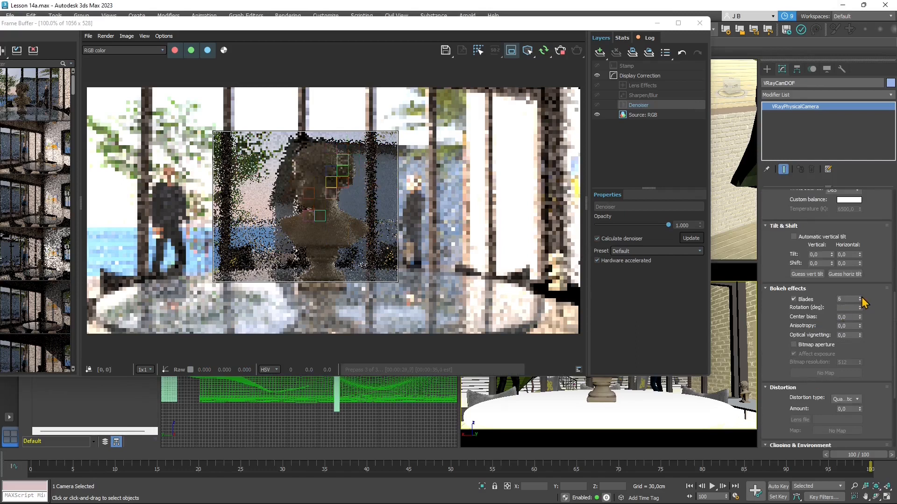
click(860, 297)
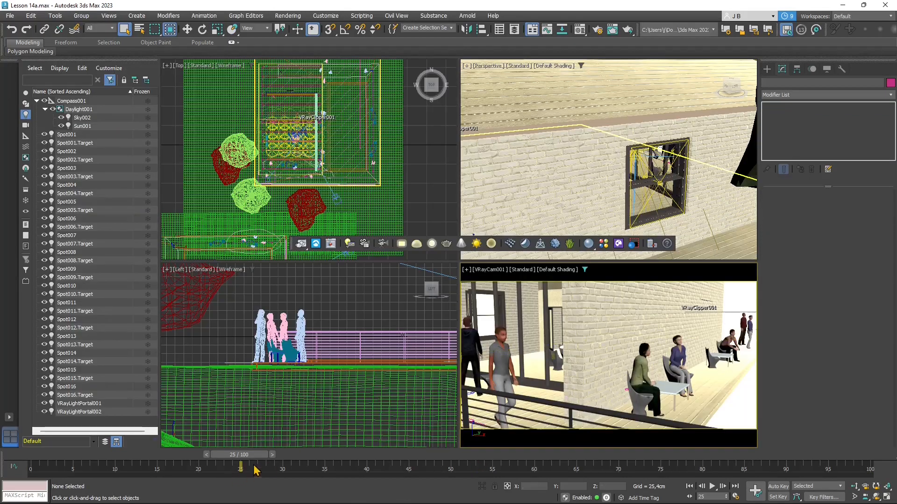
Scrub the walking people's animation to frame 63 while watching the VRayCam001 view.
drag(261, 461, 573, 437)
click(488, 270)
click(487, 273)
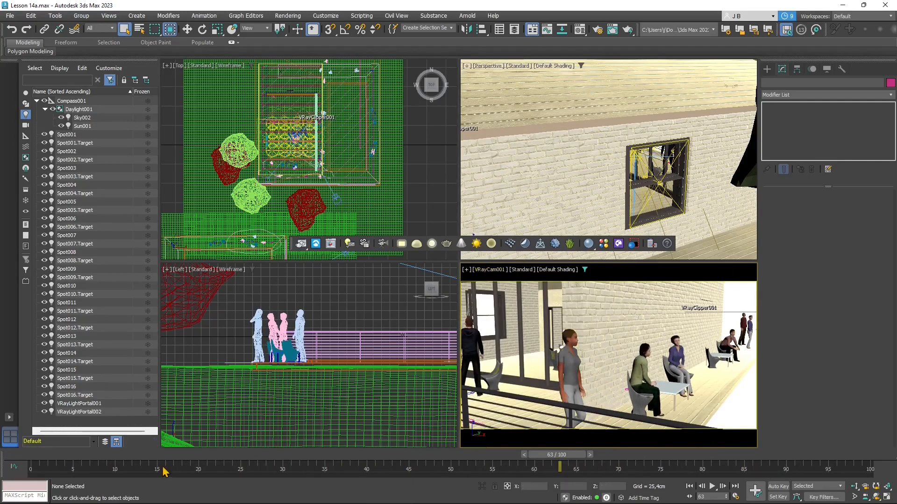
mouse_move(561, 455)
mouse_down()
mouse_move(29, 459)
mouse_move(506, 466)
mouse_move(304, 475)
mouse_move(560, 467)
mouse_up()
Select the walking woman Female000 in the VRayCam001 view with the Move tool and inspect her modifier stack.
click(767, 71)
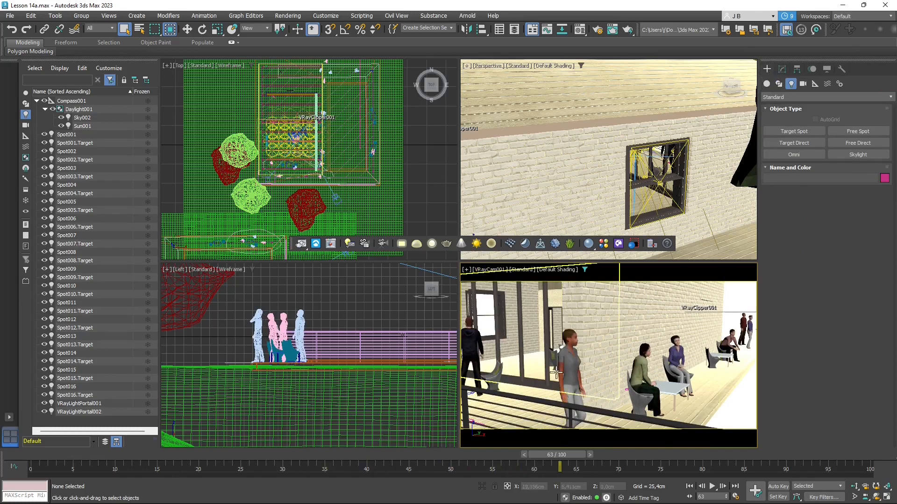
click(188, 29)
middle_drag(520, 376, 585, 375)
click(586, 353)
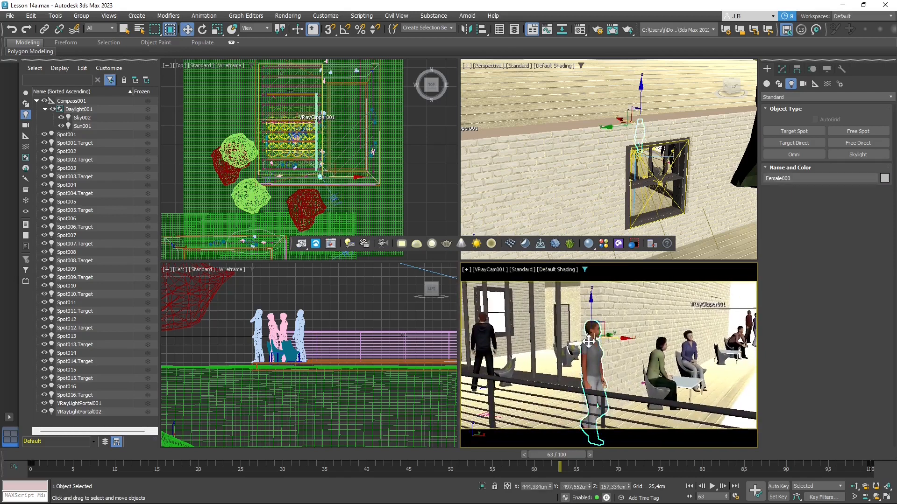
click(782, 69)
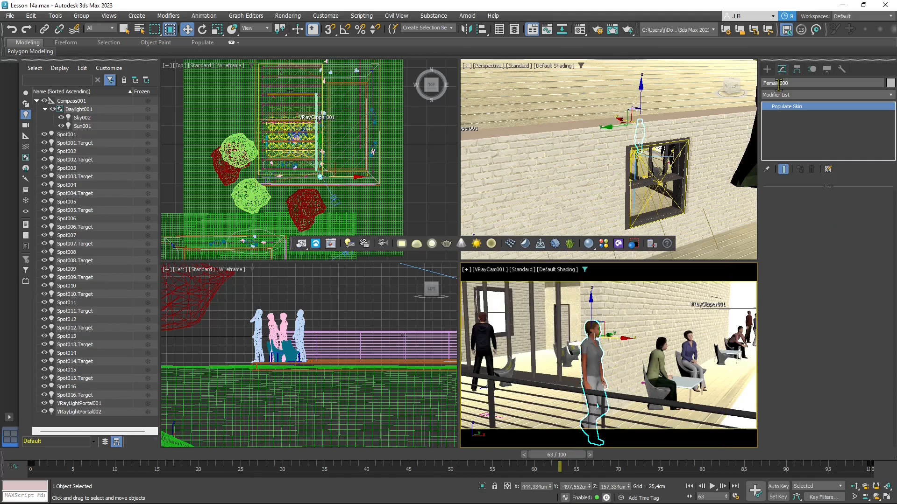
Select the VRayCam001 camera, start an interactive render of its view and show the image at 100%.
scroll(348, 186, up, 4)
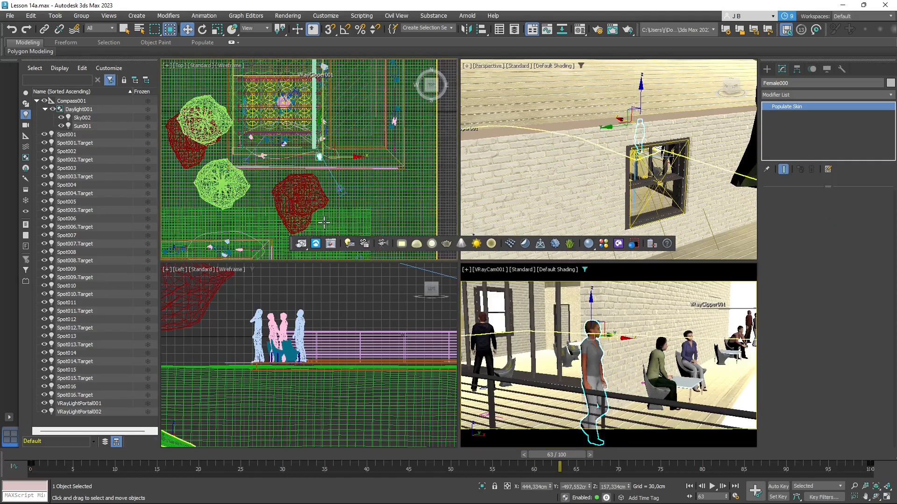
click(342, 183)
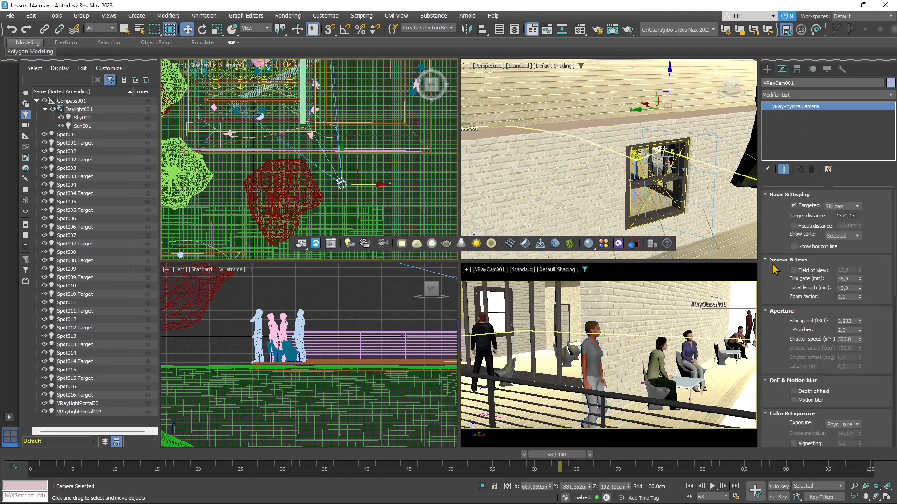
right_click(572, 314)
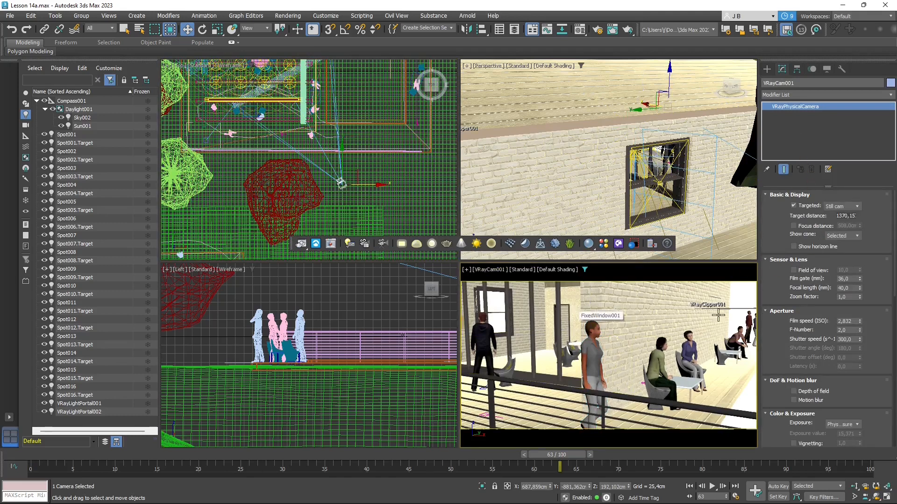
double_click(847, 339)
click(302, 245)
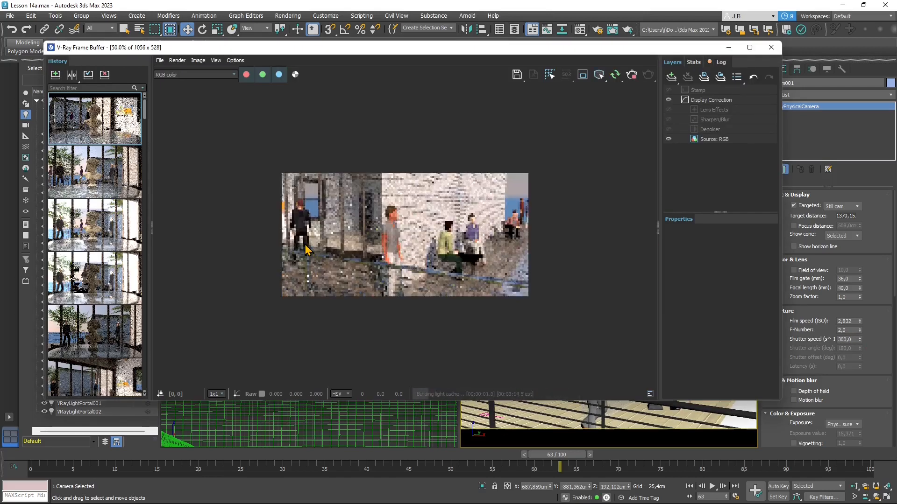
double_click(405, 252)
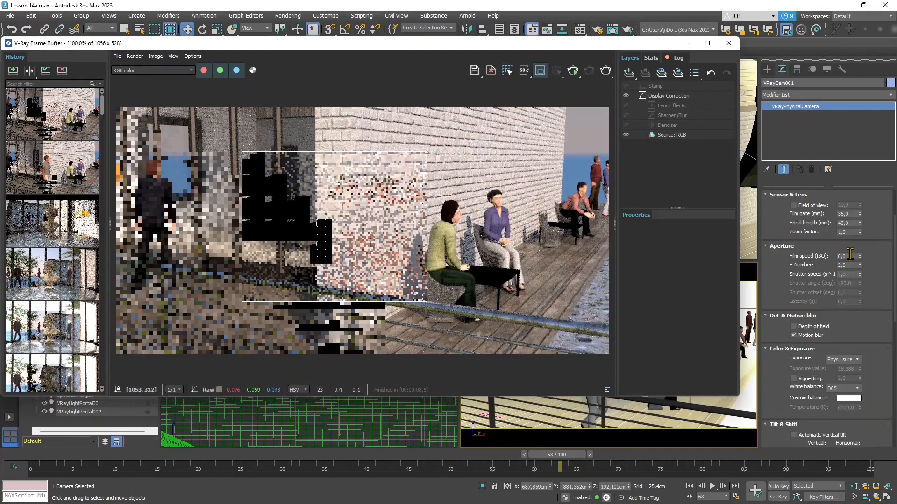
Set VRayCam001's film speed to ISO 0.01 and shutter speed to 10, and run the interactive region render around the walking woman.
click(851, 256)
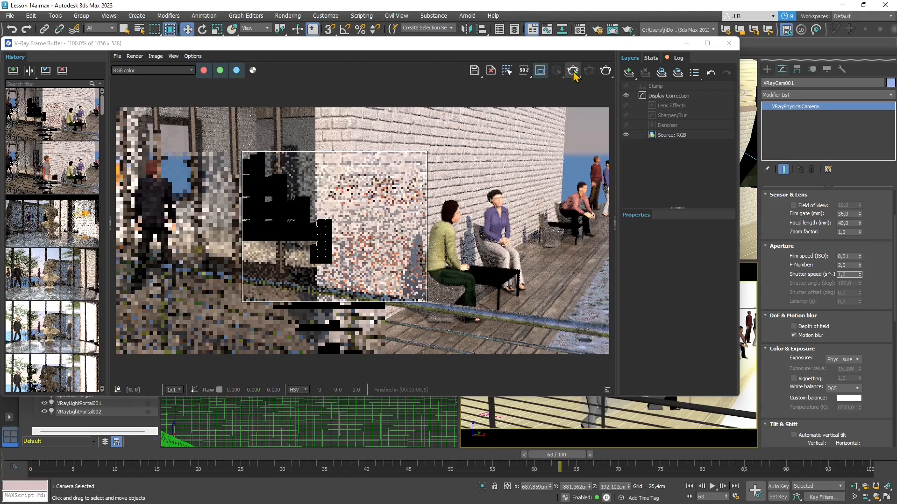
click(573, 73)
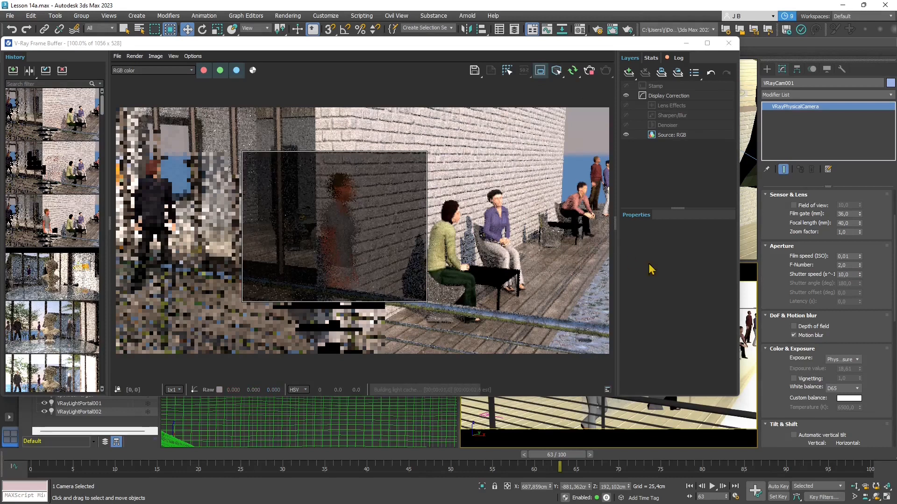
double_click(853, 275)
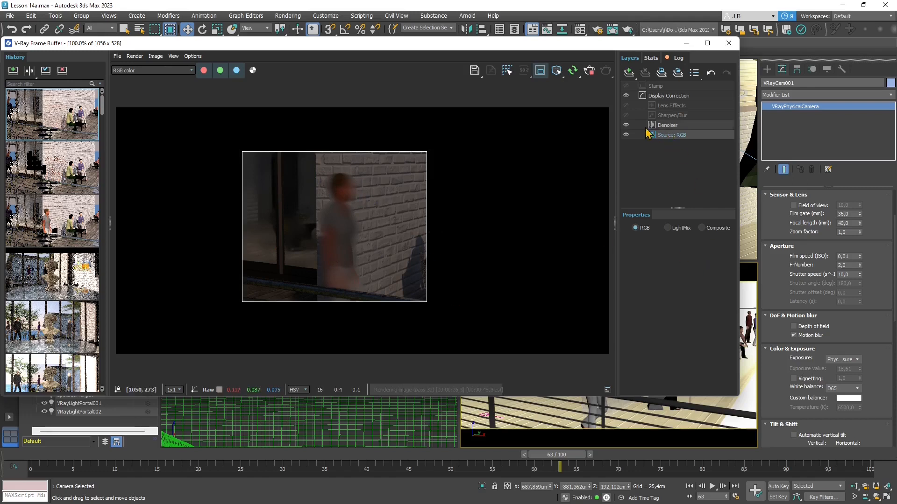
Compare the motion-blurred region render with and without the denoiser.
click(626, 124)
click(626, 125)
click(626, 125)
click(626, 125)
click(626, 125)
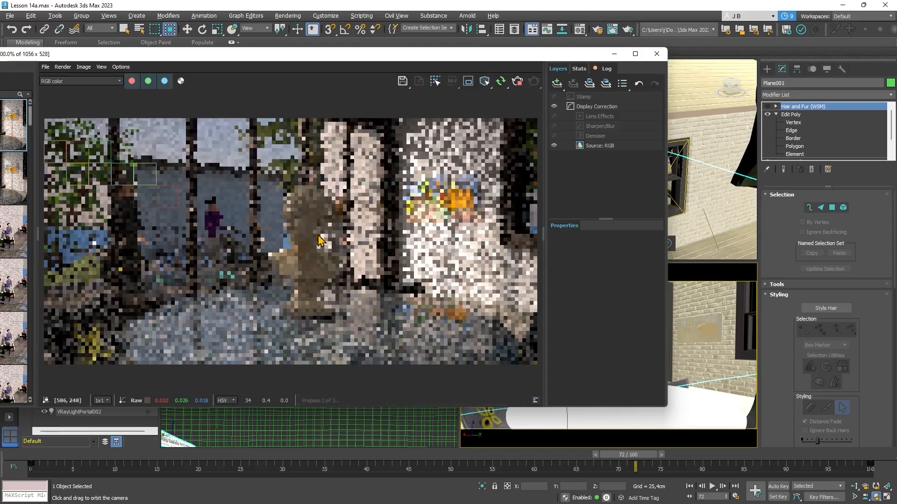
Examine the frame buffer's Display Correction and Source: RGB layer properties and the correction layer types available to add.
click(588, 111)
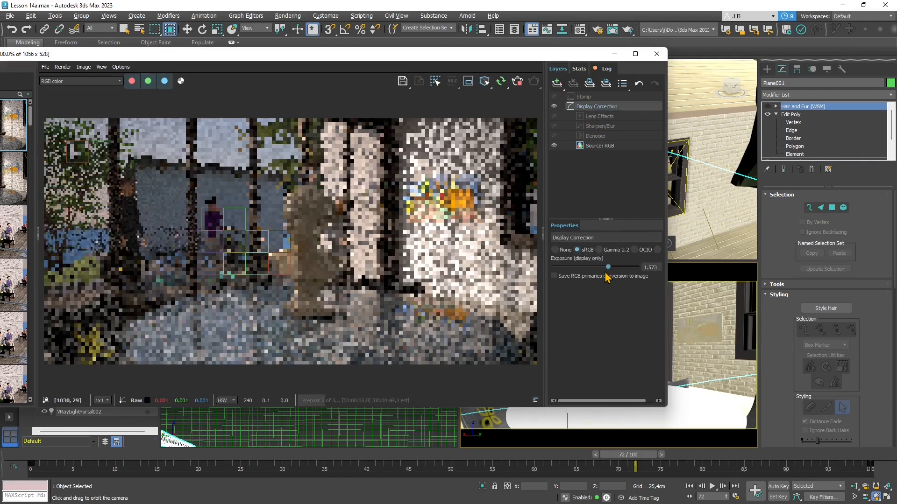
click(596, 145)
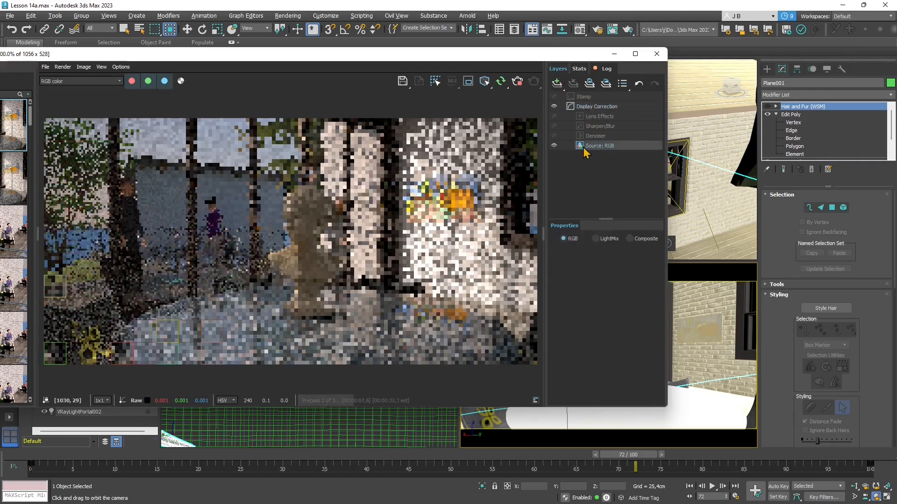
click(558, 85)
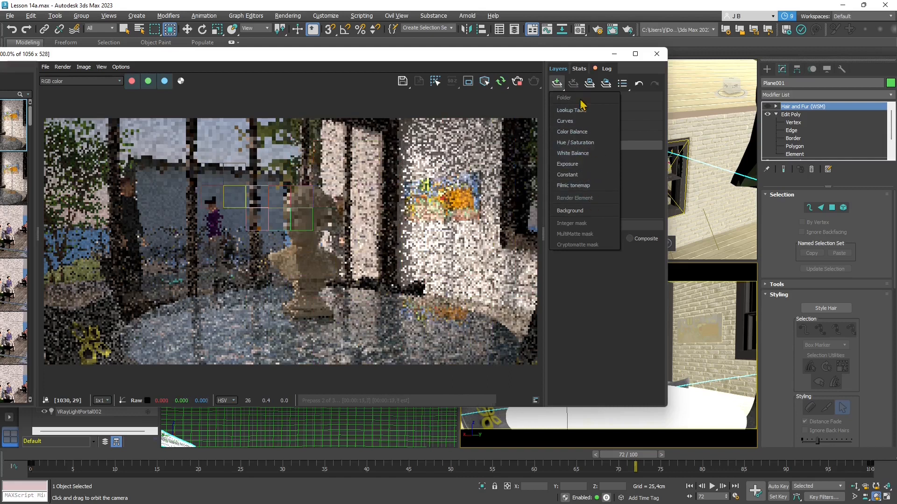
click(595, 249)
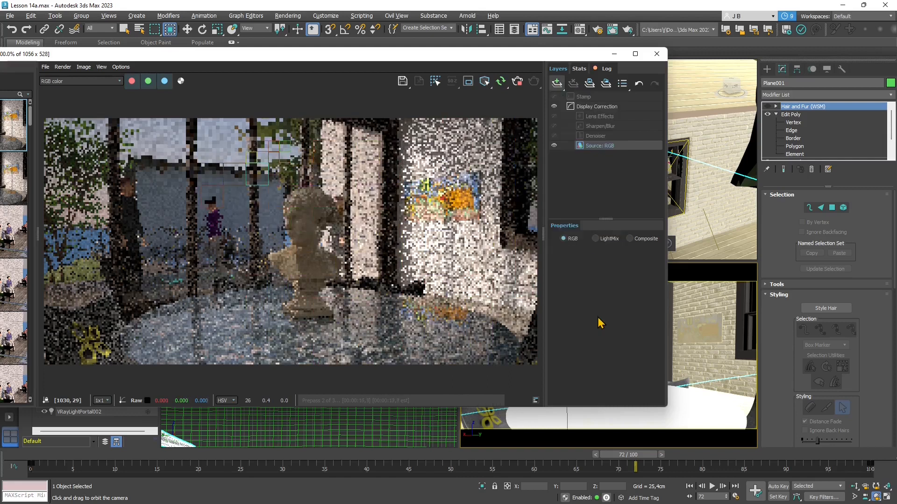
click(558, 84)
click(646, 221)
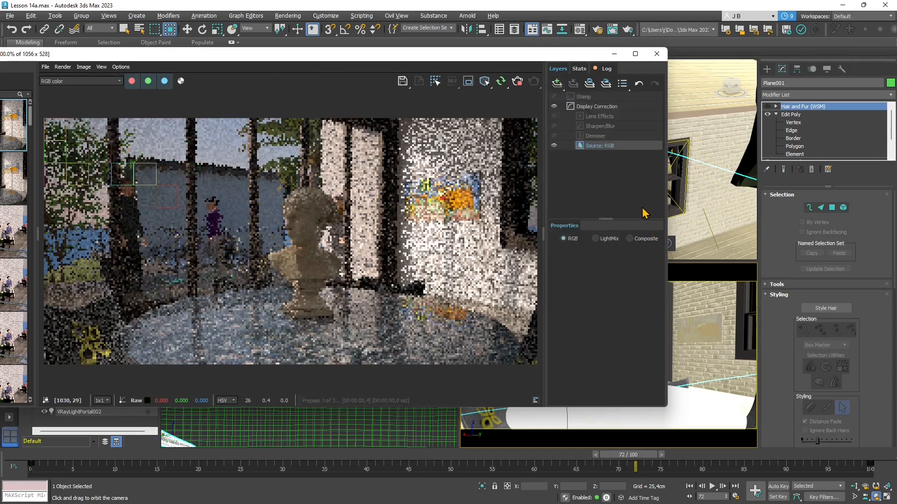